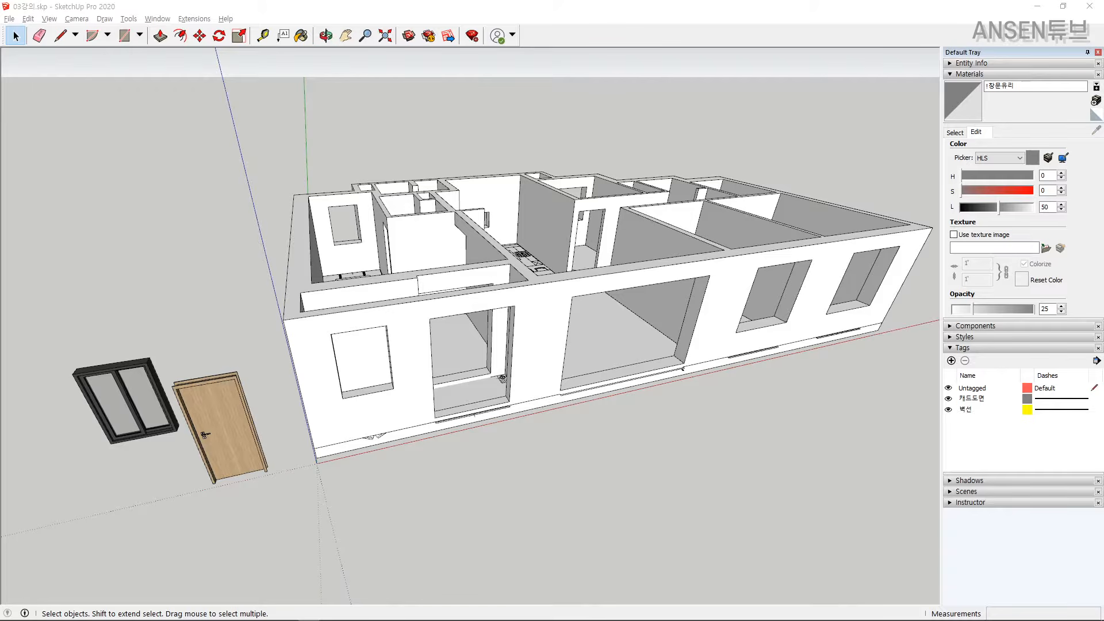
Examine the sample sliding window's construction, looking inside its outer frame and sash groups.
scroll(345, 350, "up", 6, "shift")
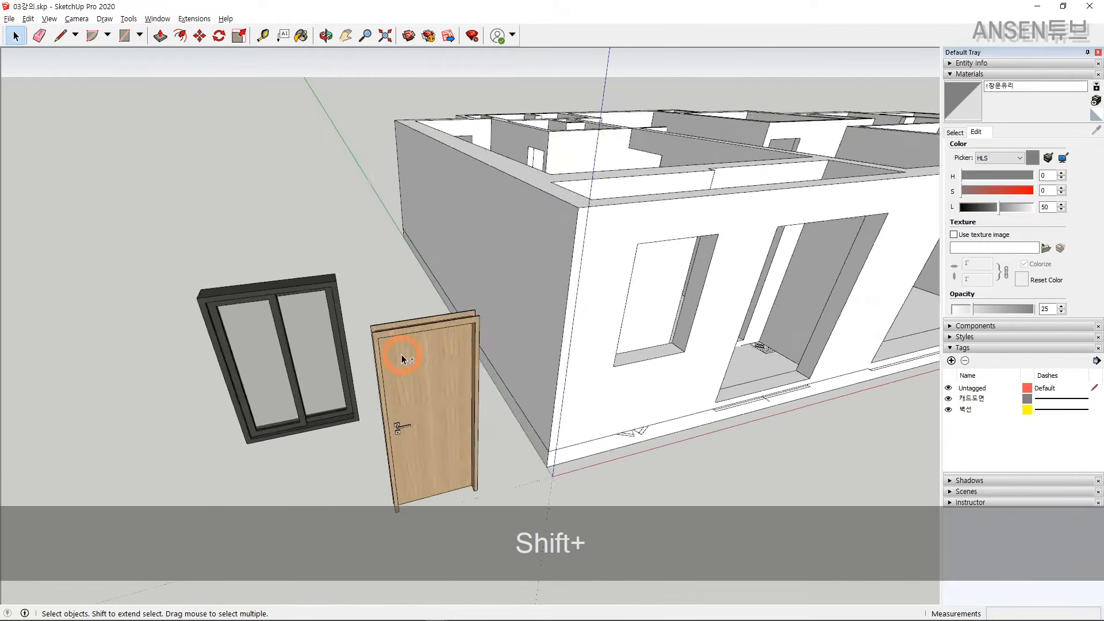
middle_click_drag(374, 358, 361, 326, "shift")
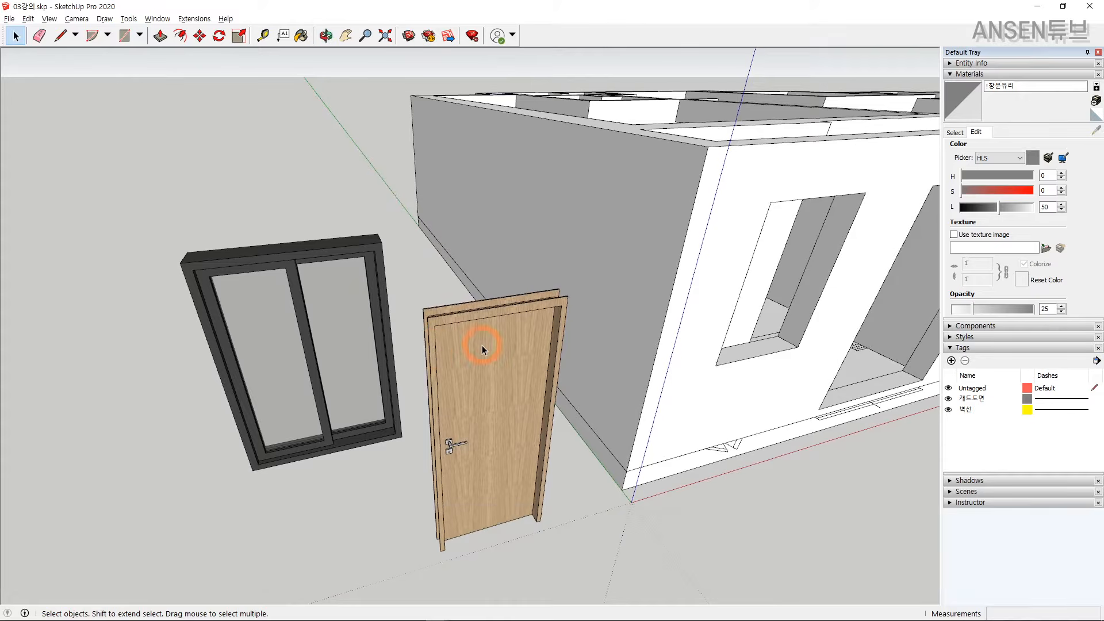
middle_click_drag(465, 351, 395, 216)
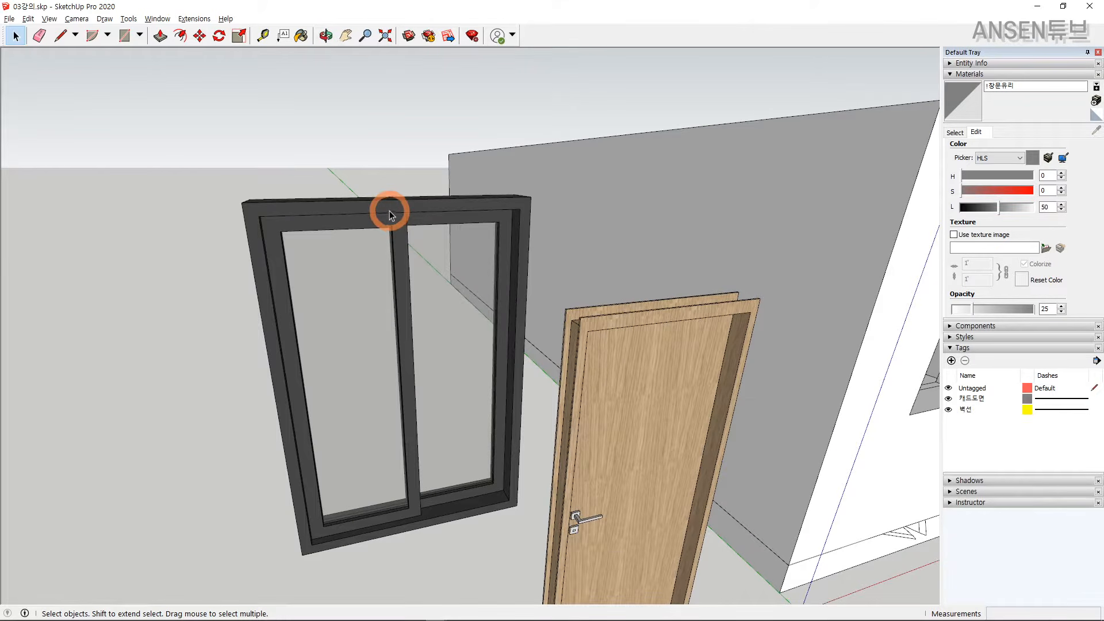
double_click(390, 212)
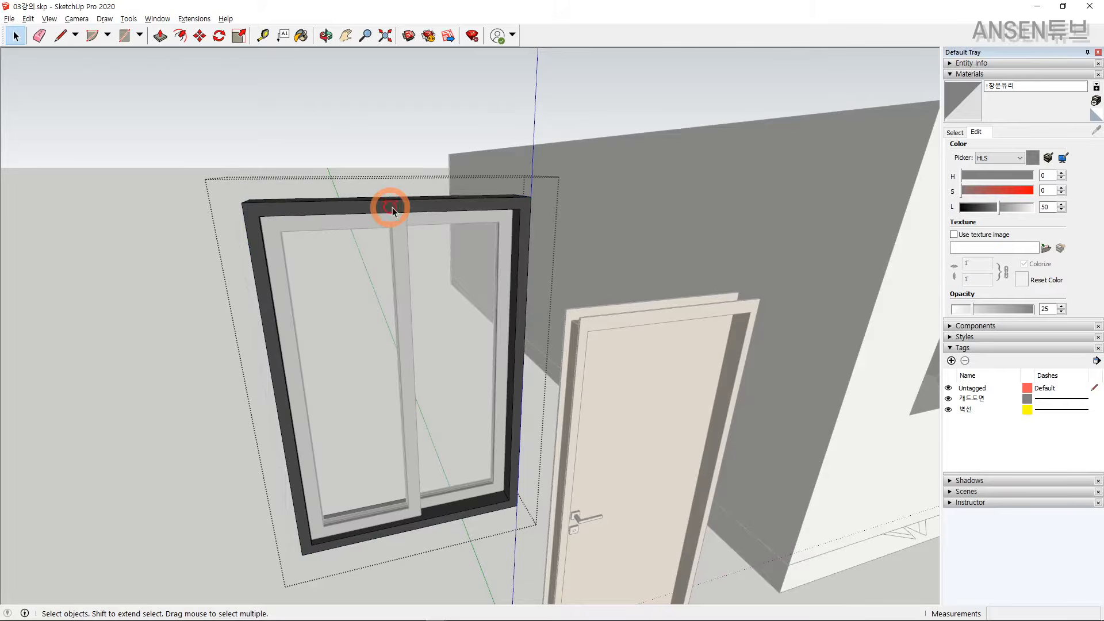
key("Escape")
double_click(441, 219)
left_click(469, 252)
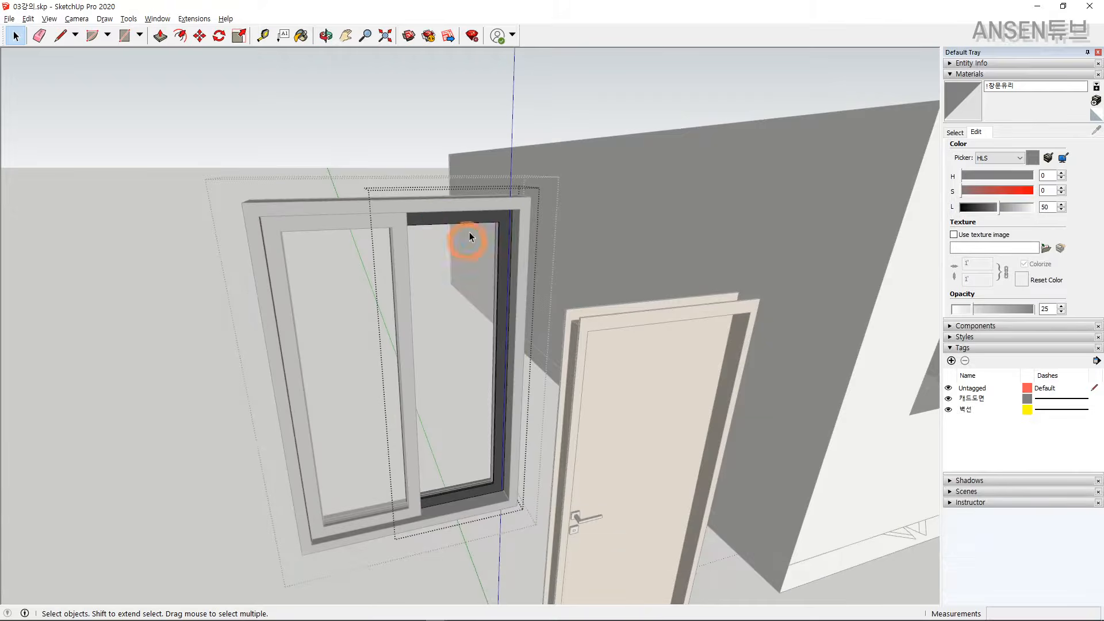
key("Escape")
double_click(474, 247)
key("Escape")
middle_click_drag(468, 290, 550, 170)
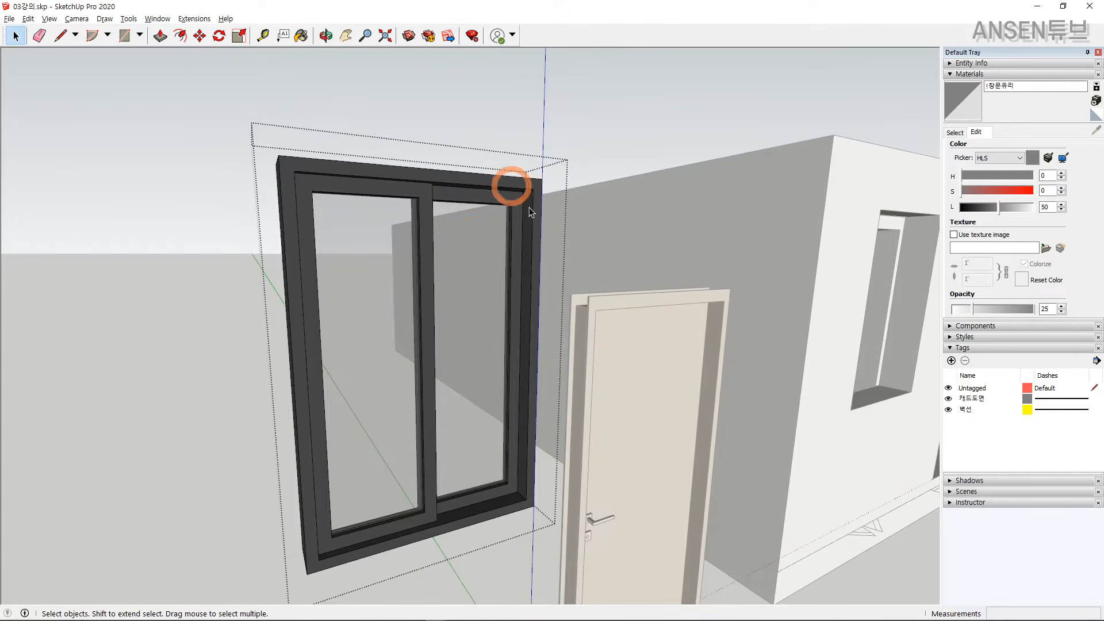
key("Escape")
left_click(518, 240)
middle_click_drag(501, 246, 602, 202)
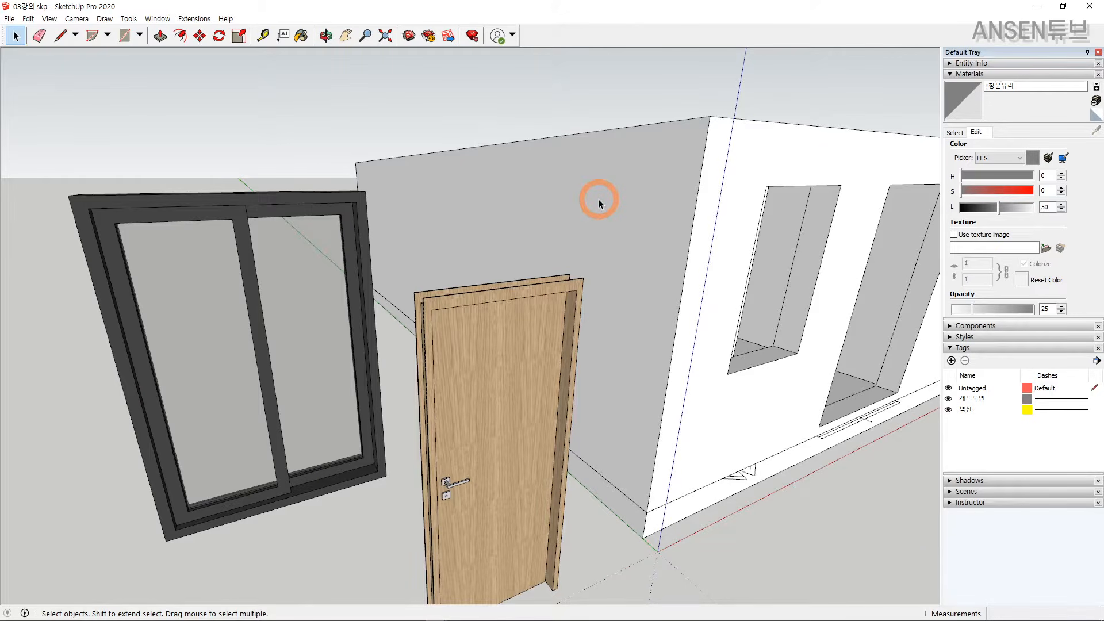
Measure the face width of the sample window's outer frame at its upper corner.
middle_click_drag(599, 199, 451, 222)
scroll(508, 212, "up", 6)
key("t")
left_click(572, 194)
key("space")
key("t")
left_click(572, 194)
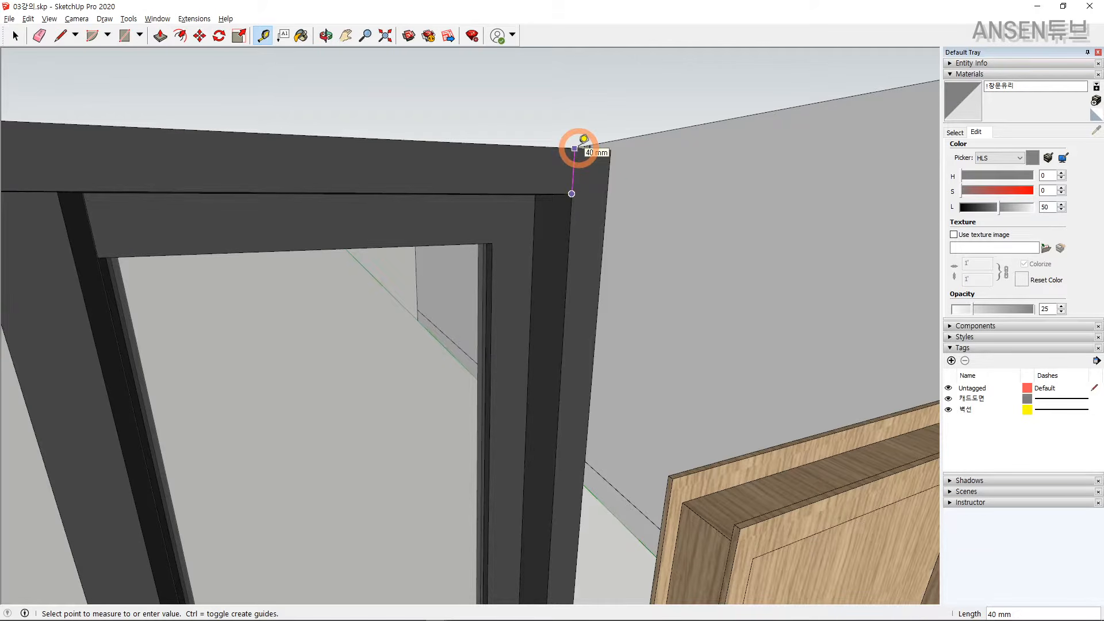
key("space")
Measure the face width of the sample window's sash frame near its upper corner.
scroll(551, 195, "down", 3)
key("t")
scroll(484, 235, "up", 3)
left_click(489, 231)
key("space")
key("t")
left_click(489, 231)
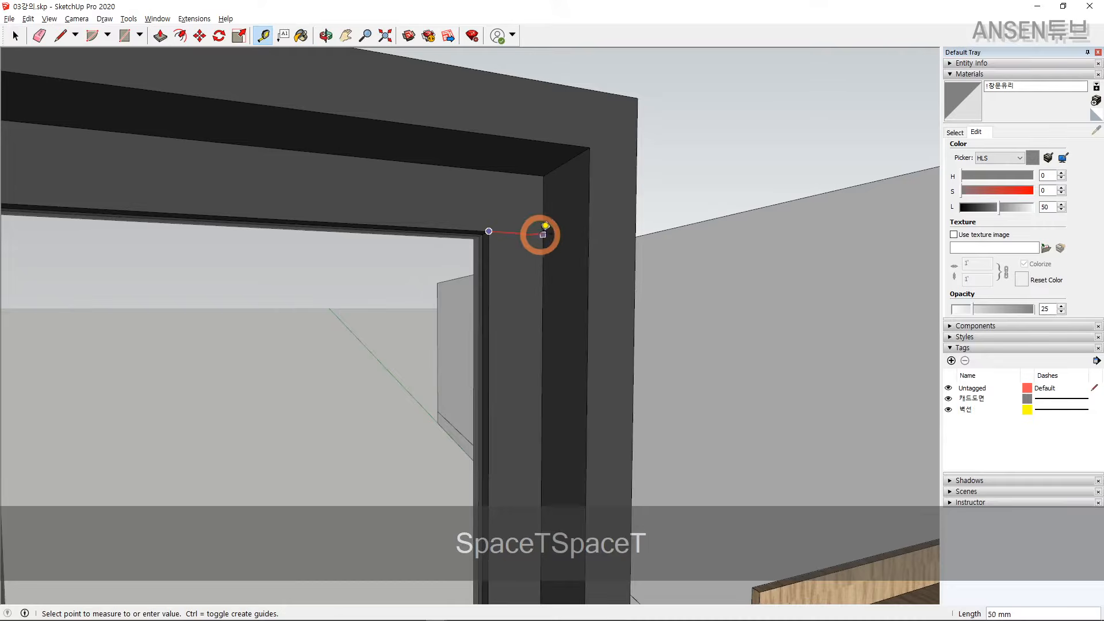
key("space")
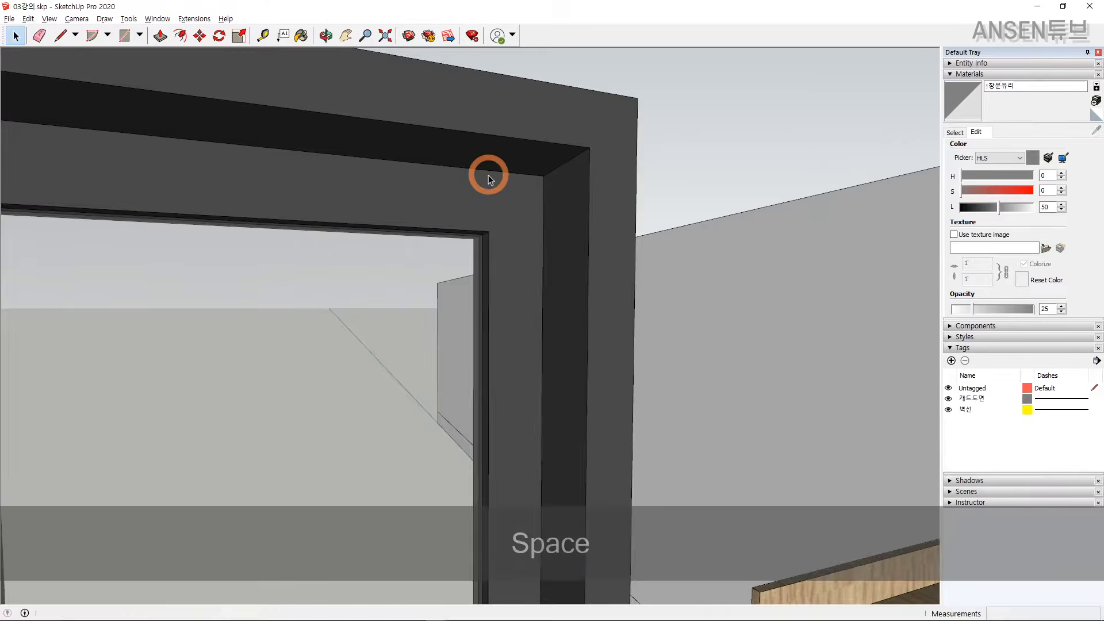
Draw a rectangle from corner to corner across the small window opening nearest the house's front corner.
scroll(493, 232, "down", 5)
middle_click_drag(468, 234, 456, 271, "shift")
scroll(510, 264, "up", 2)
key("r")
left_click(279, 142)
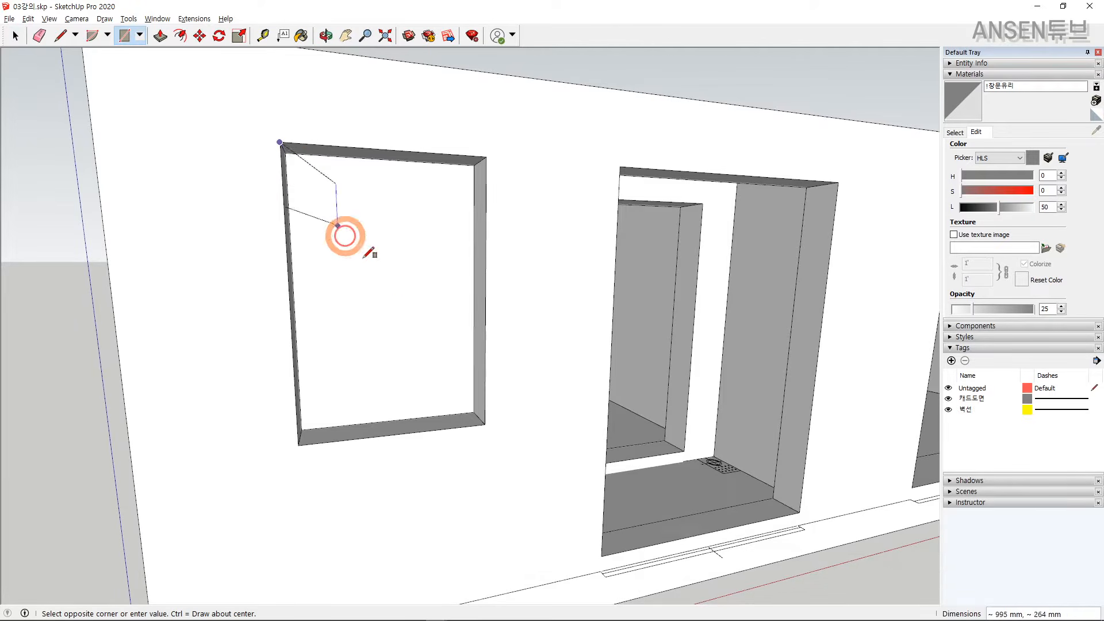
left_click(485, 423)
key("space")
Offset the outline of the new window face 40 mm inward to form the outer frame.
left_click(451, 217)
scroll(454, 219, "up", 2)
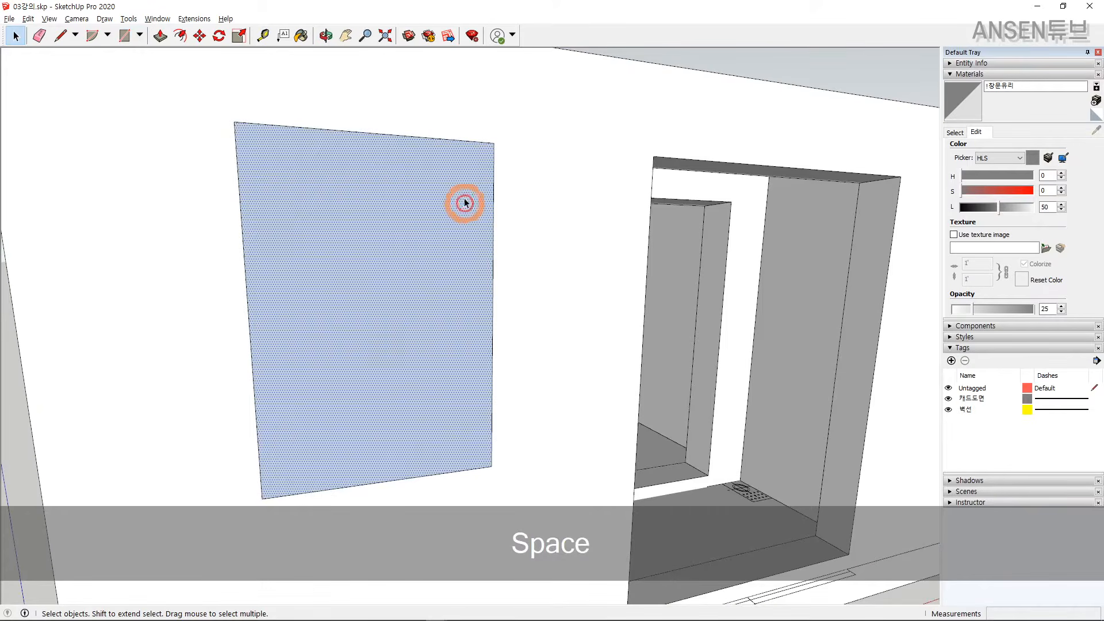
key("f")
left_click(453, 149)
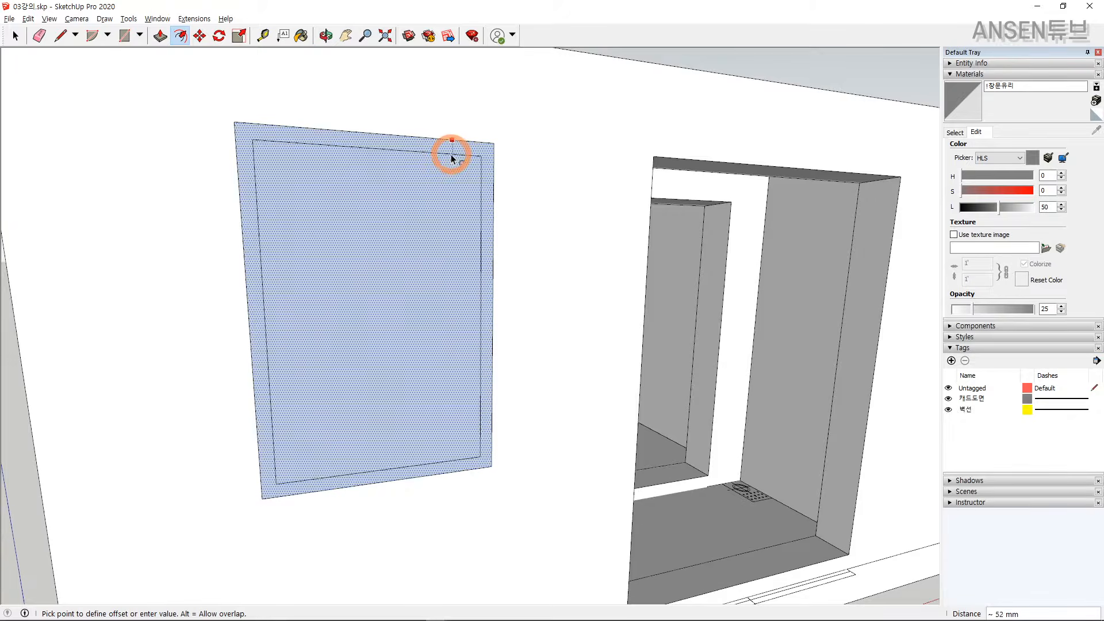
type("40")
key("Return")
key("space")
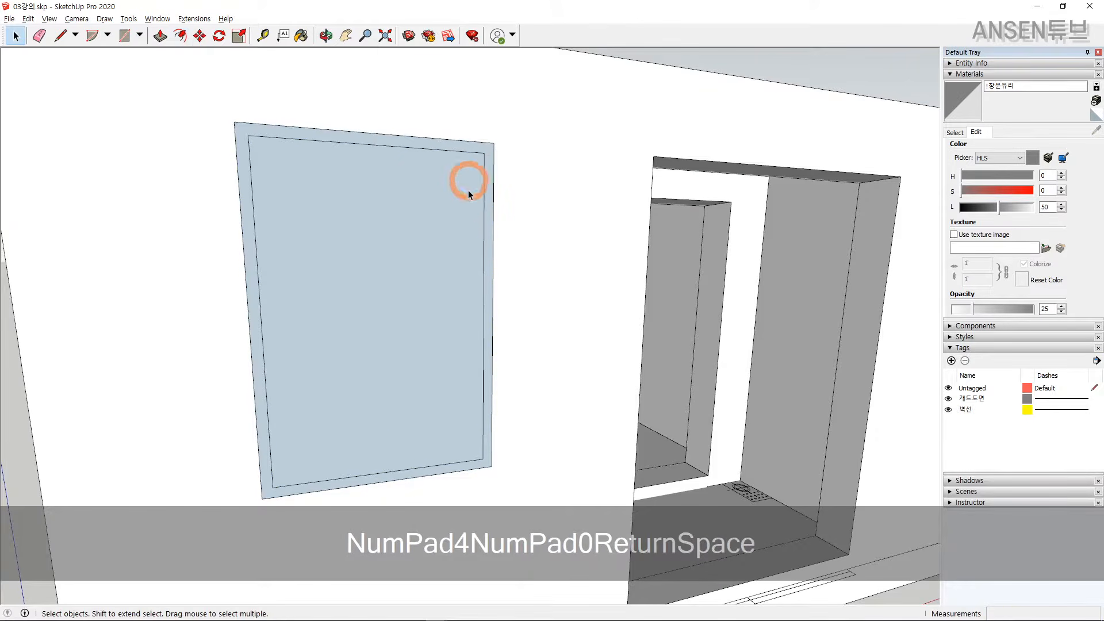
Split the inner window face with a vertical line from its top midpoint to its bottom edge and delete the left half.
left_click(460, 210)
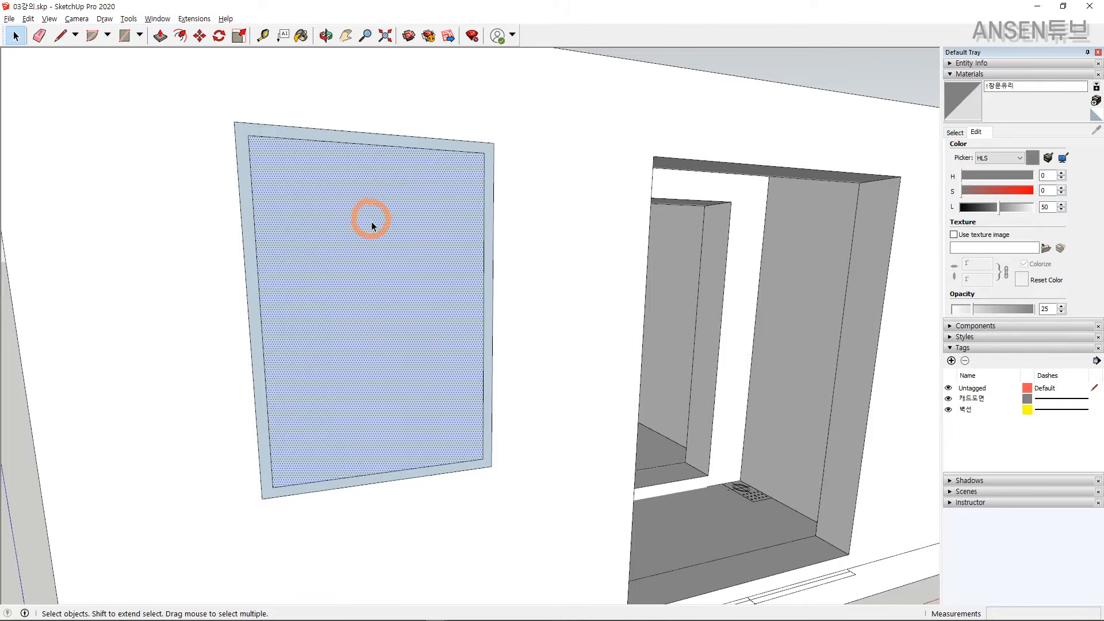
middle_click_drag(379, 240, 466, 199)
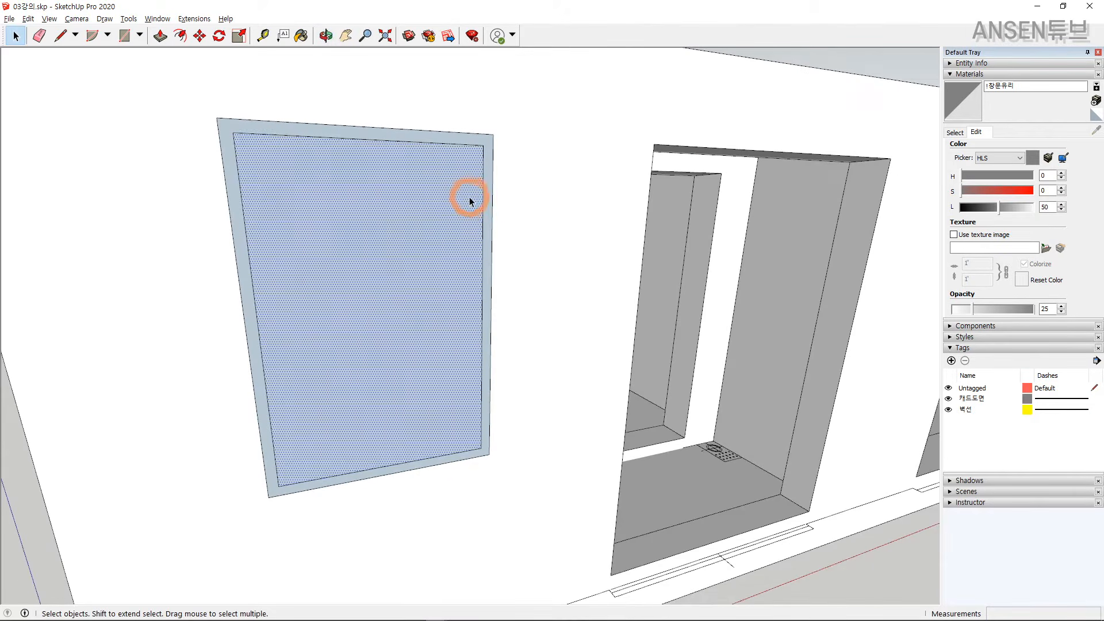
key("f")
key("space")
key("l")
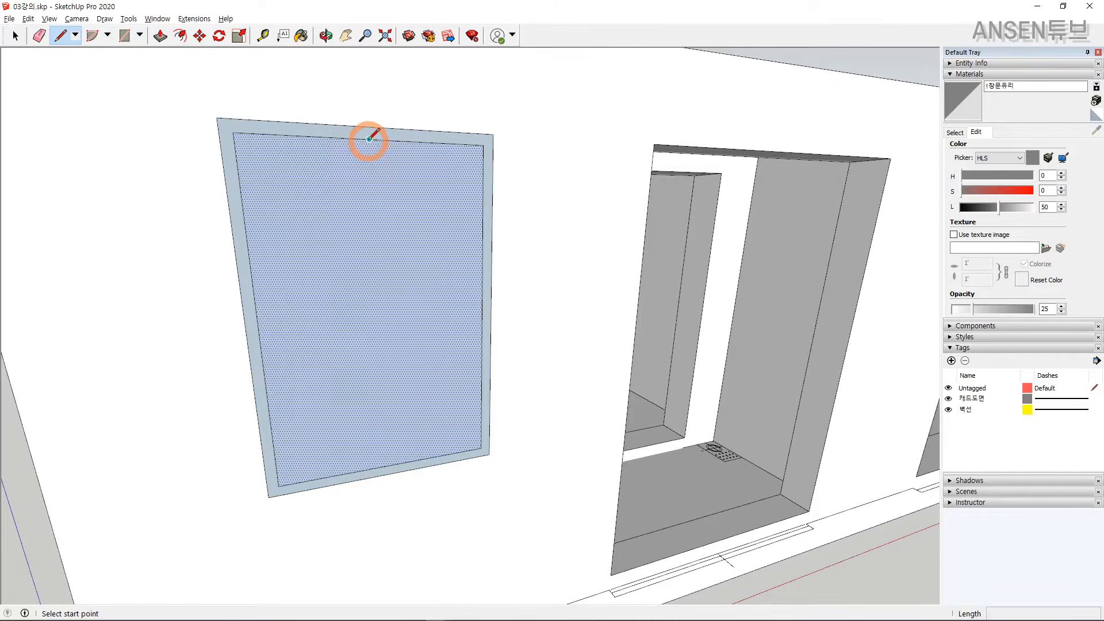
left_click(369, 139)
key("shift")
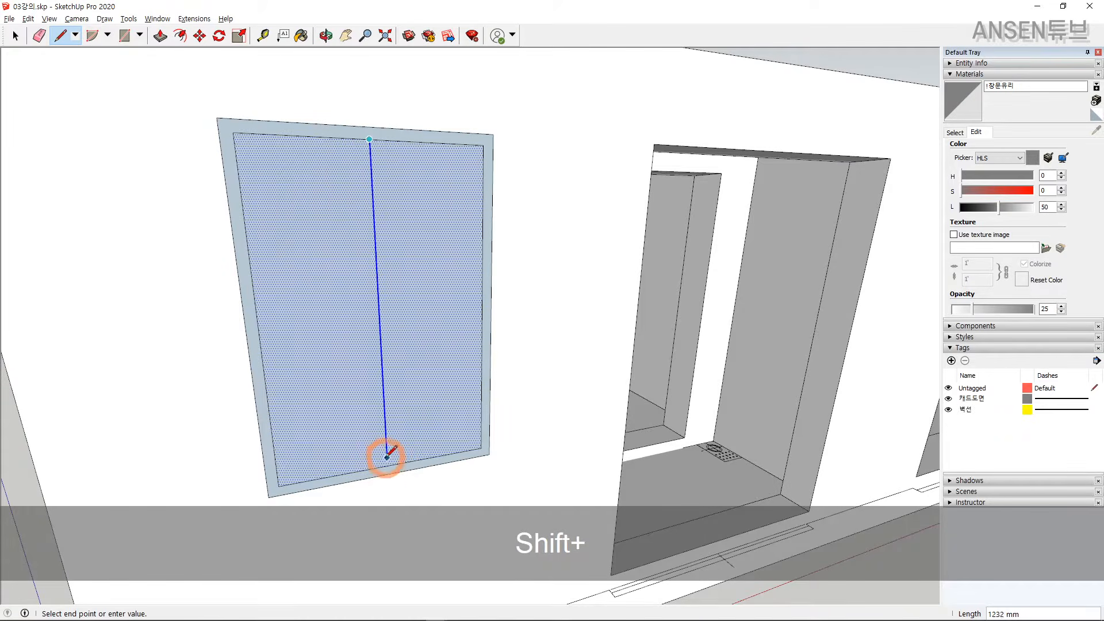
left_click(388, 465, "shift")
key("space")
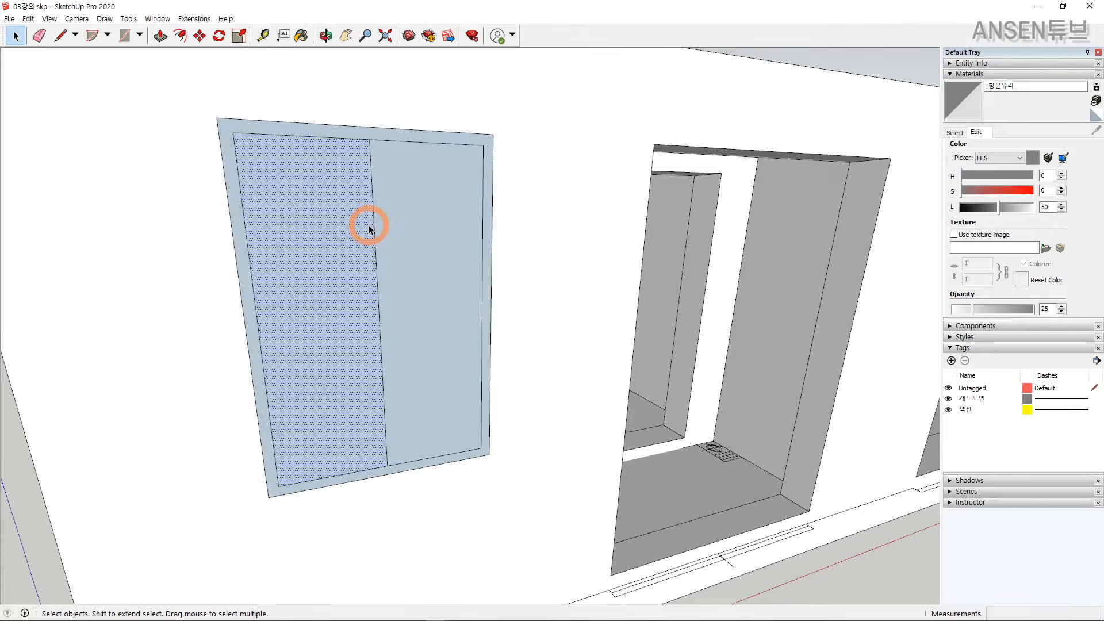
key("Delete")
Offset the outline of the remaining right half 50 mm inward to form the sash frame.
scroll(379, 172, "up", 3)
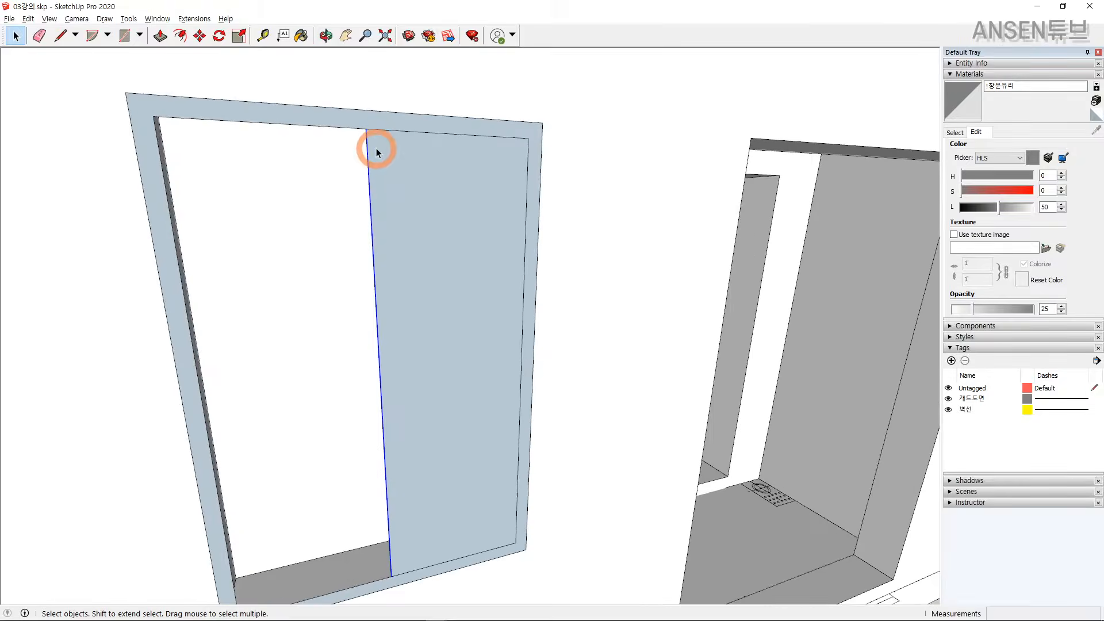
key("f")
left_click(386, 131)
left_click(391, 146)
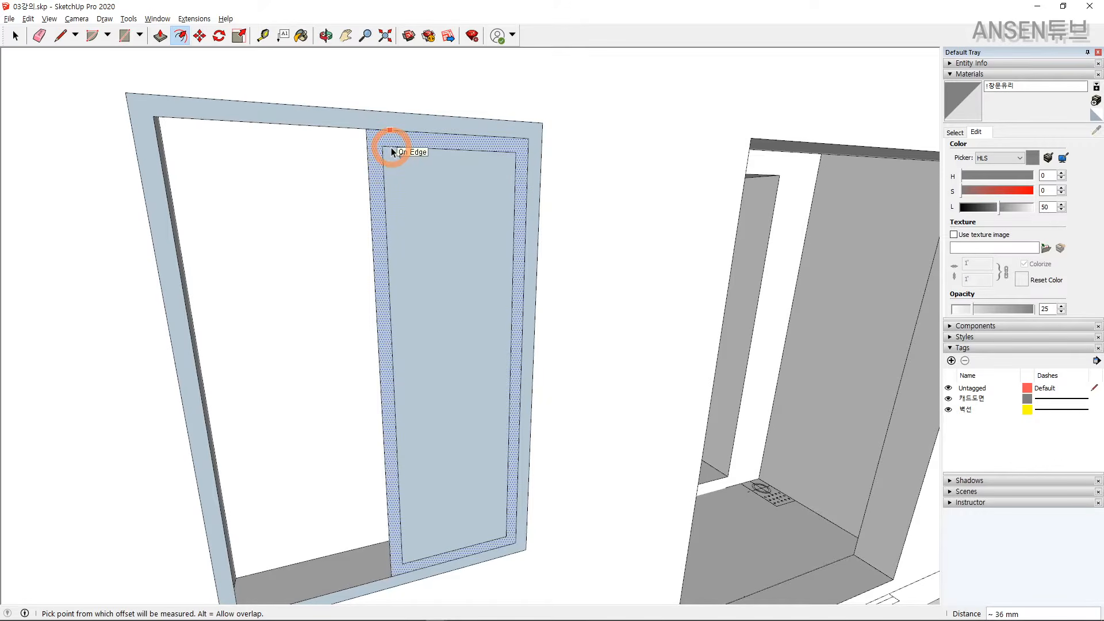
type("50")
key("Return")
key("space")
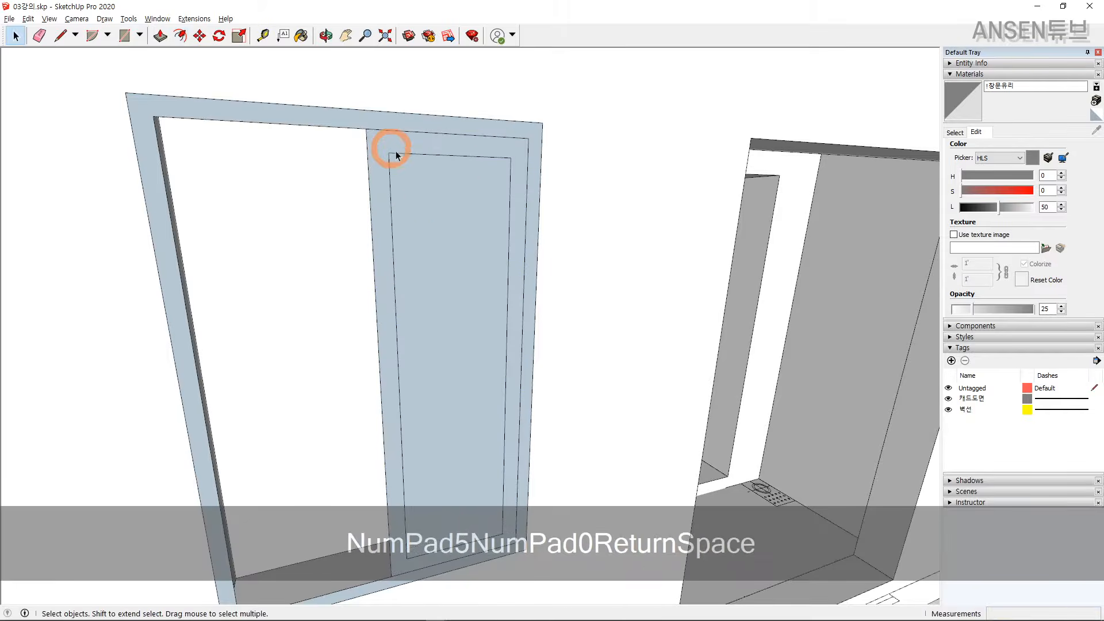
Make separate groups of the outer frame, the sash frame and the glass face.
scroll(443, 244, "down", 3)
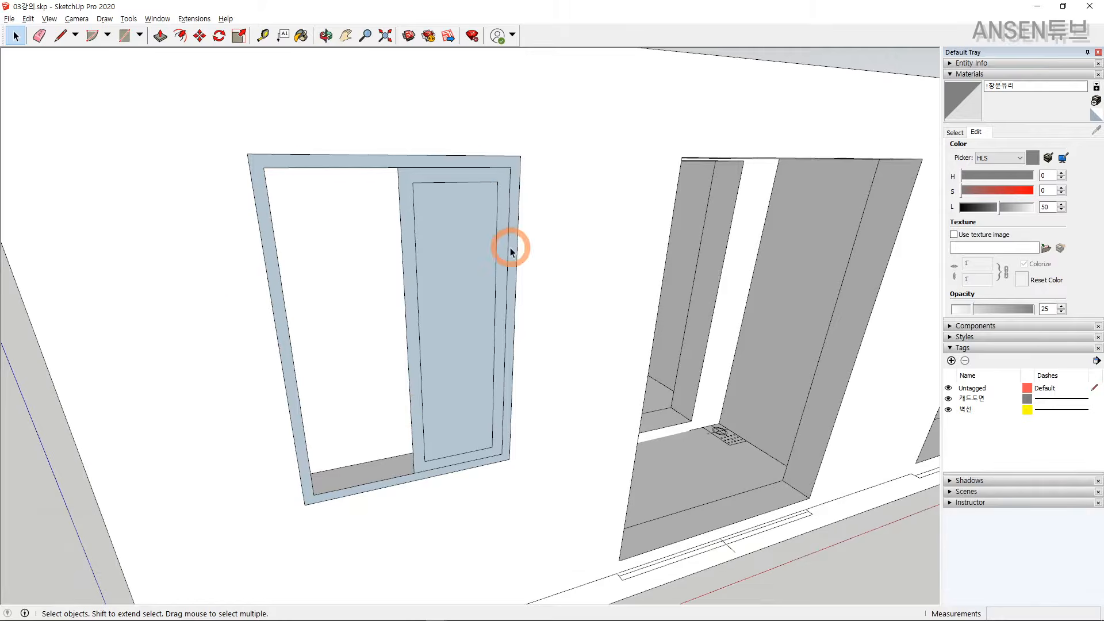
scroll(483, 190, "up", 3)
left_click(493, 161)
right_click(492, 161)
key("g")
double_click(488, 174)
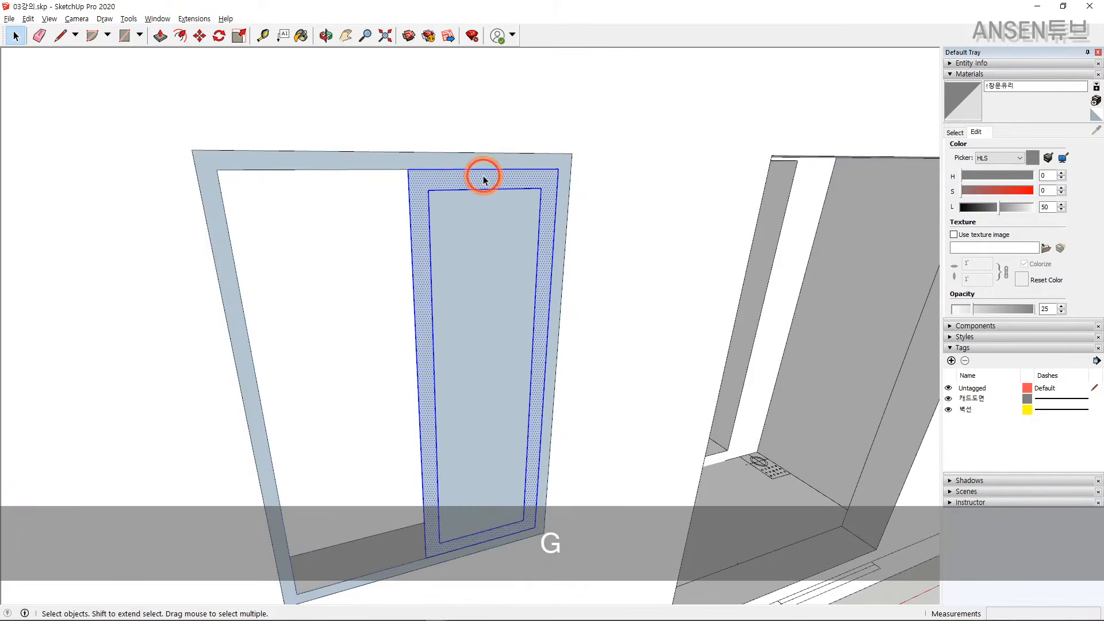
left_click(468, 230)
Measure the depth of the sample window's outer frame across its top end.
scroll(470, 231, "down", 3)
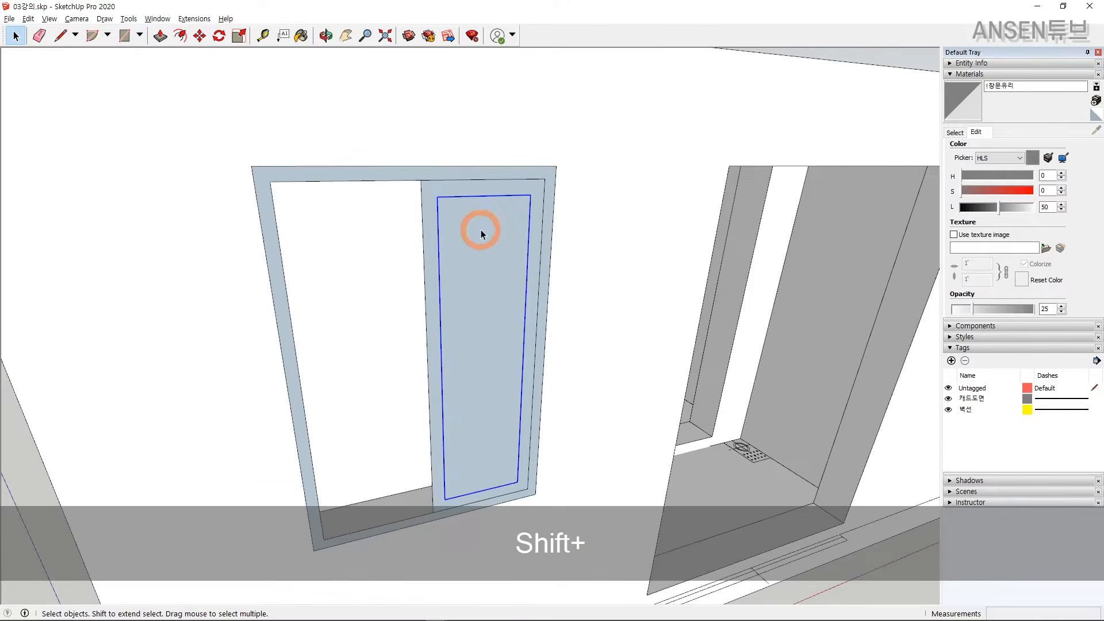
middle_click_drag(464, 217, 472, 256, "shift")
scroll(472, 256, "down", 6)
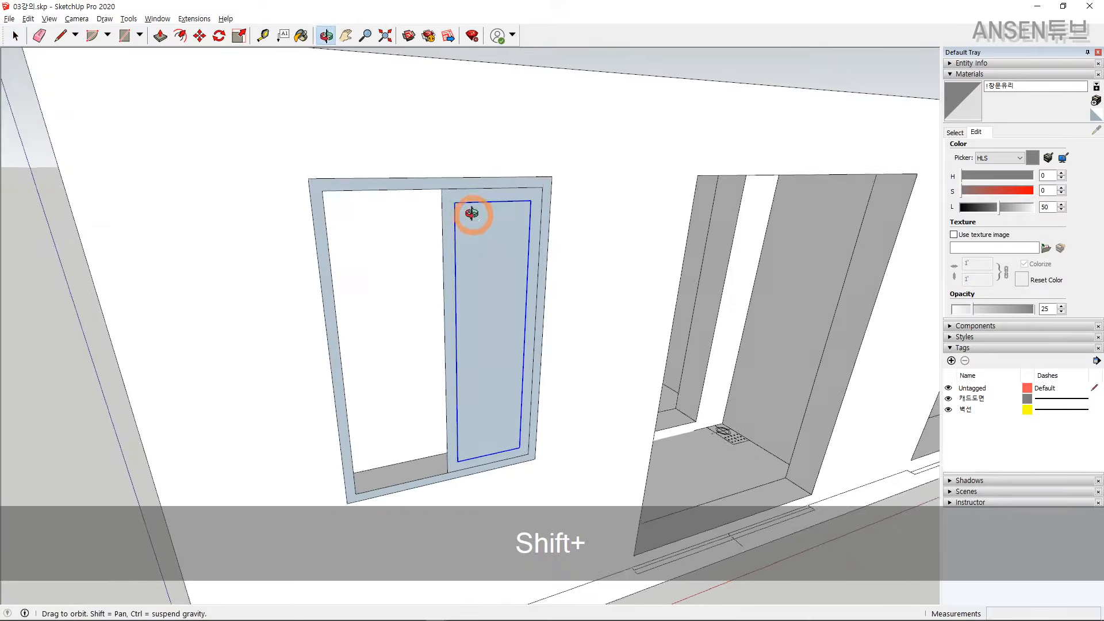
scroll(463, 245, "up", 3)
scroll(472, 227, "down", 3)
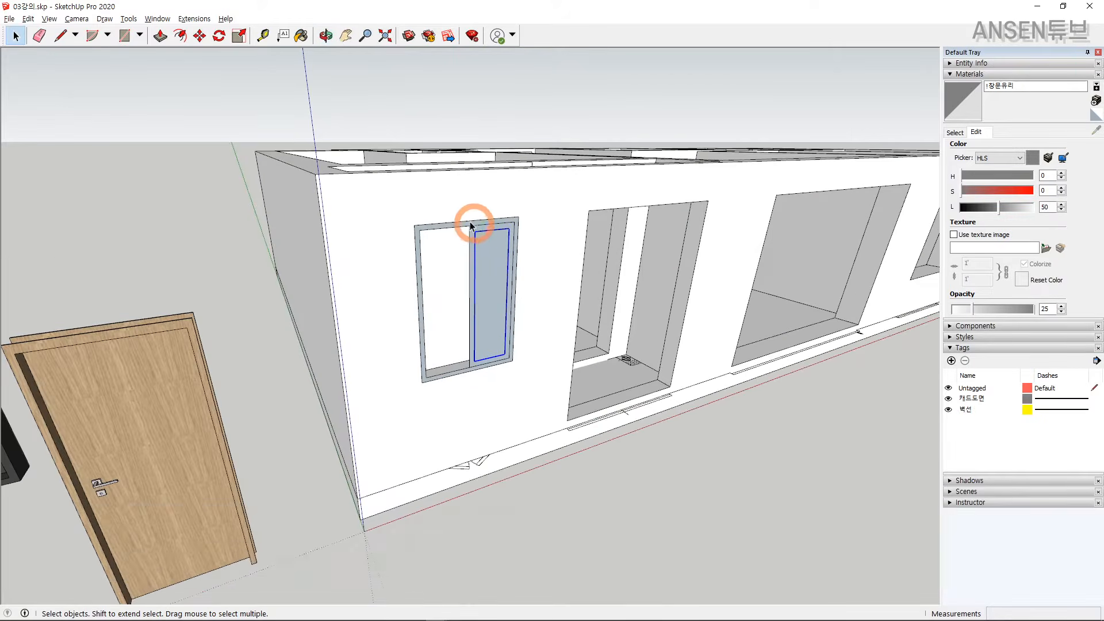
scroll(484, 247, "up", 5)
scroll(458, 255, "down", 4)
scroll(458, 256, "down", 5)
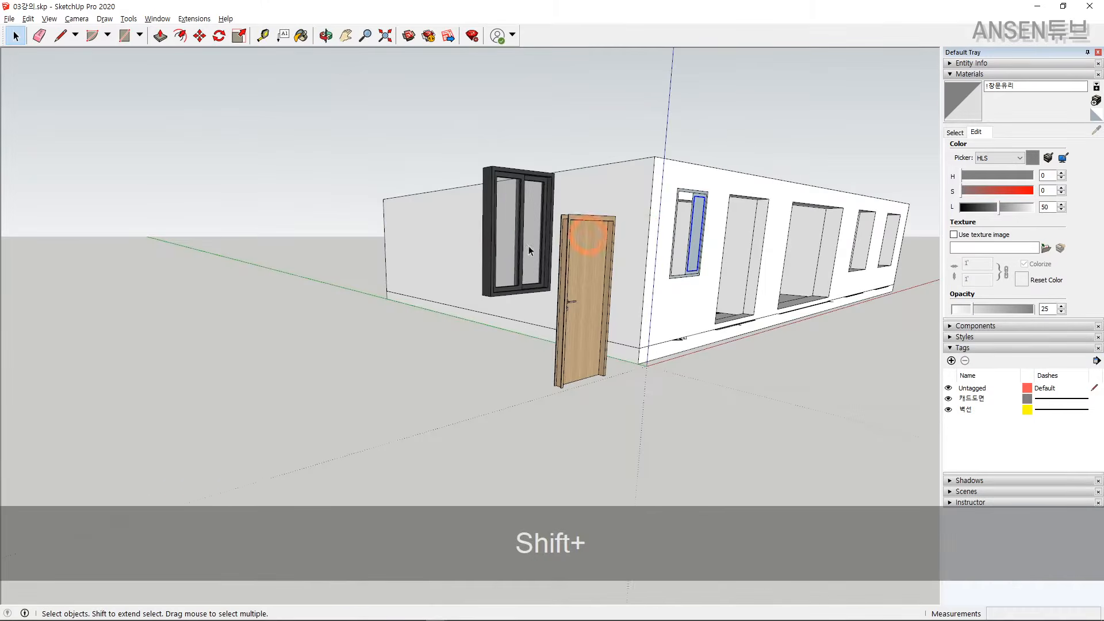
middle_click_drag(529, 247, 483, 345)
scroll(484, 345, "up", 8)
key("space")
key("t")
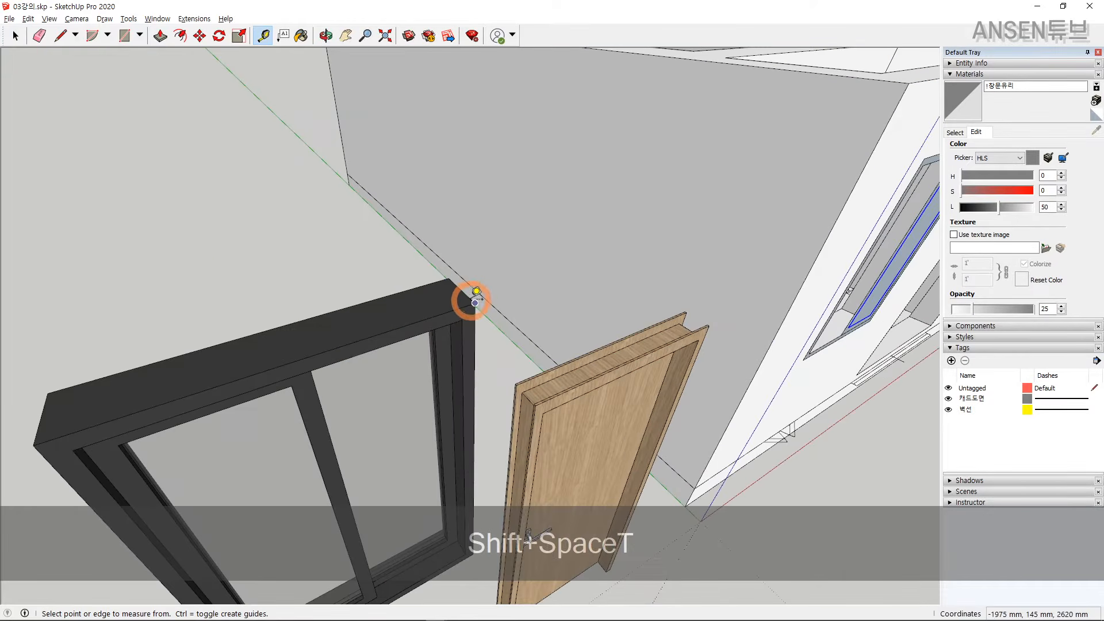
left_click(474, 301)
scroll(455, 275, "up", 2)
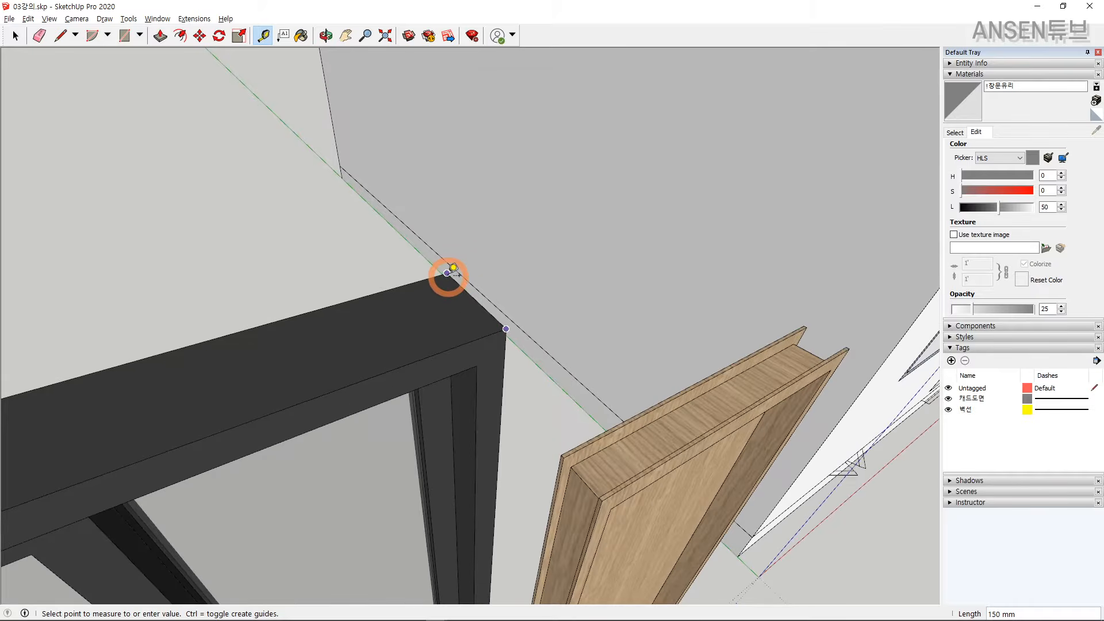
Measure the thickness of the sash inside the sample window group.
scroll(453, 268, "down", 3)
middle_click_drag(476, 247, 452, 265, "shift")
scroll(446, 281, "up", 2)
key("space")
left_click(452, 266)
key("t")
scroll(456, 239, "up", 2)
left_click(463, 240)
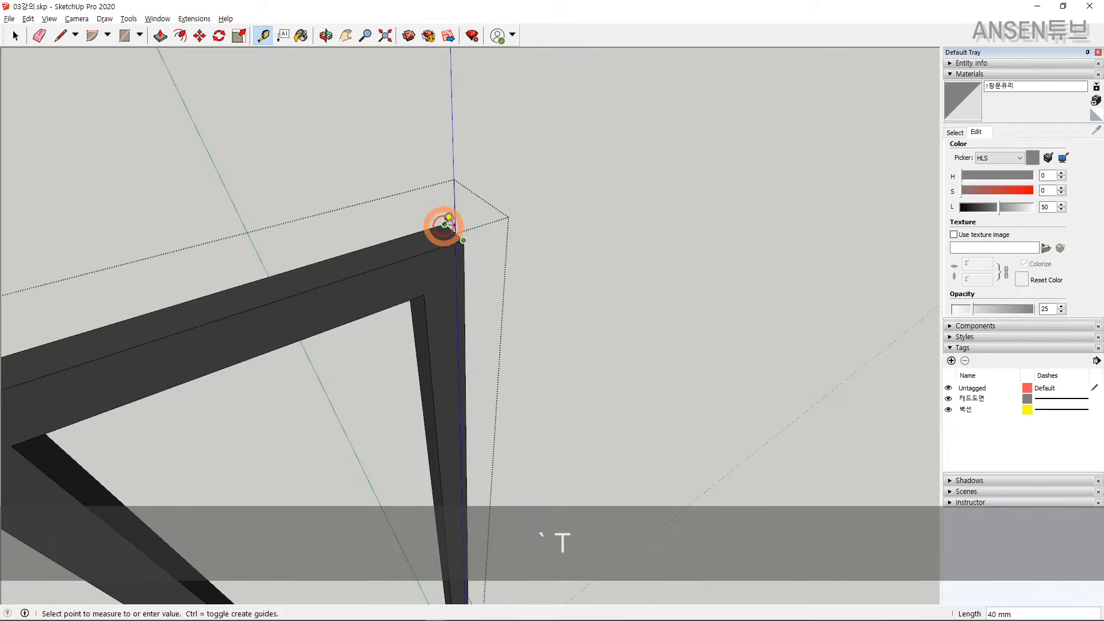
key("space")
key("Escape")
scroll(450, 264, "down", 6)
key("Escape")
key("Escape")
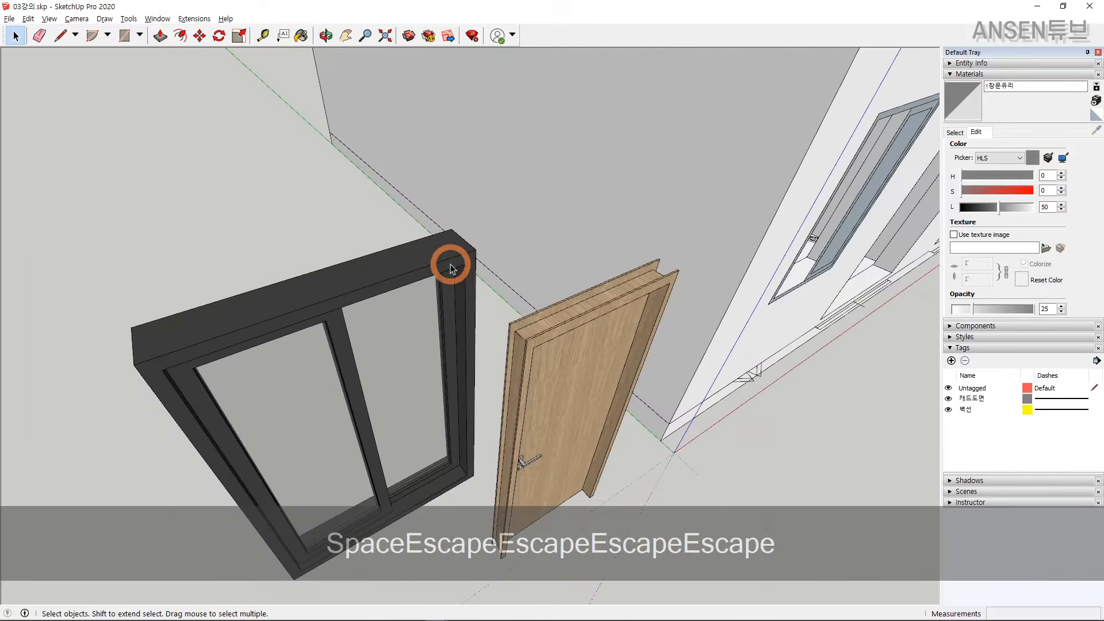
Extrude the new window's outer frame 150 mm into the wall opening with Push/Pull.
scroll(564, 251, "up", 4)
middle_click_drag(505, 308, 456, 210, "shift")
scroll(456, 209, "up", 6)
middle_click_drag(432, 173, 455, 166, "shift")
key("p")
left_click_drag(466, 165, 405, 123)
type("150")
key("Return")
key("space")
Extrude the new window's sash frame 40 mm with Push/Pull.
scroll(540, 226, "down", 5)
left_click(540, 227)
middle_click_drag(540, 227, 485, 180, "shift")
scroll(485, 198, "up", 5)
key("p")
left_click(485, 197)
type("40")
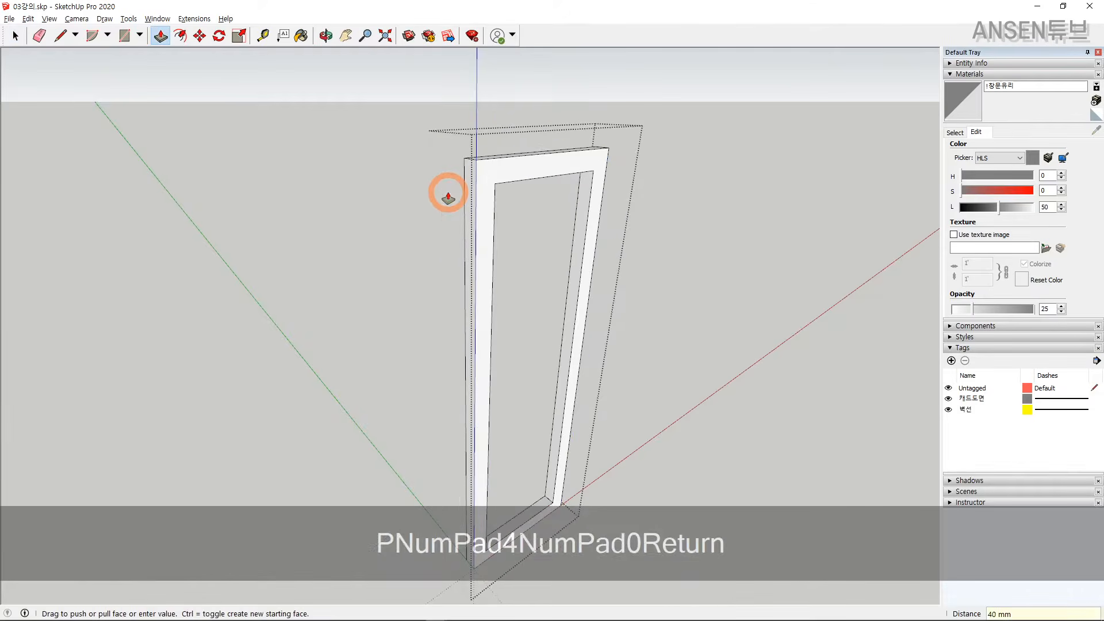
key("Return")
key("space")
Move the glass pane 25 mm back into the sash frame from its lower corner.
key("Escape")
scroll(513, 264, "up", 5)
left_click(541, 328)
scroll(456, 382, "up", 8)
key("shift+m")
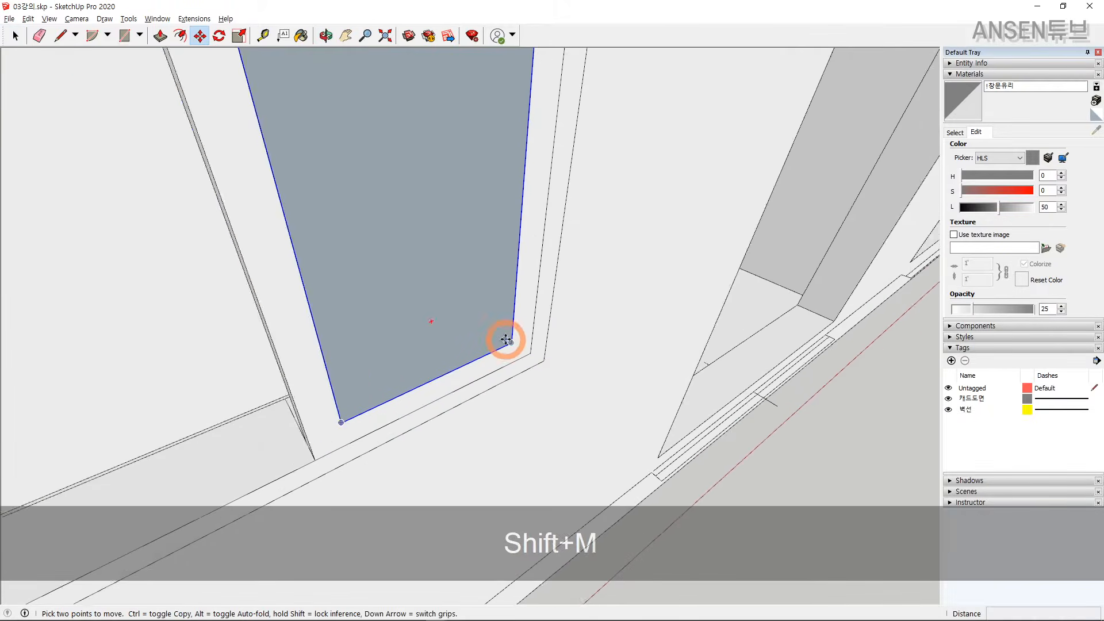
left_click(511, 343)
type("25")
key("Return")
scroll(511, 341, "up", 5)
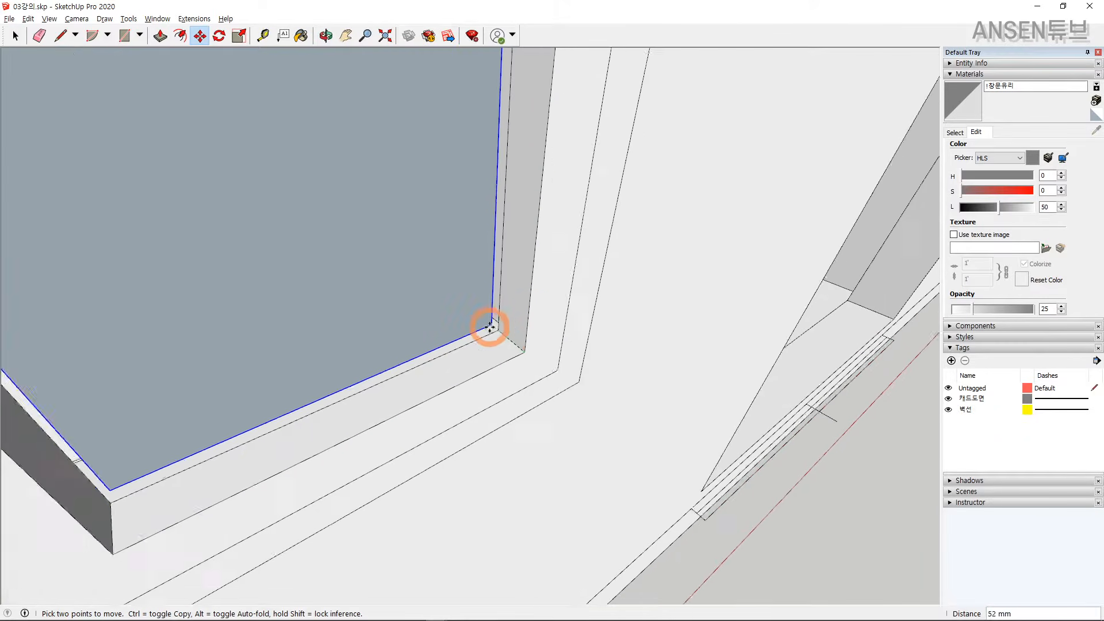
Place the glass pane at the midpoint of the sash frame's depth, 20 mm in from the face.
left_click(512, 342)
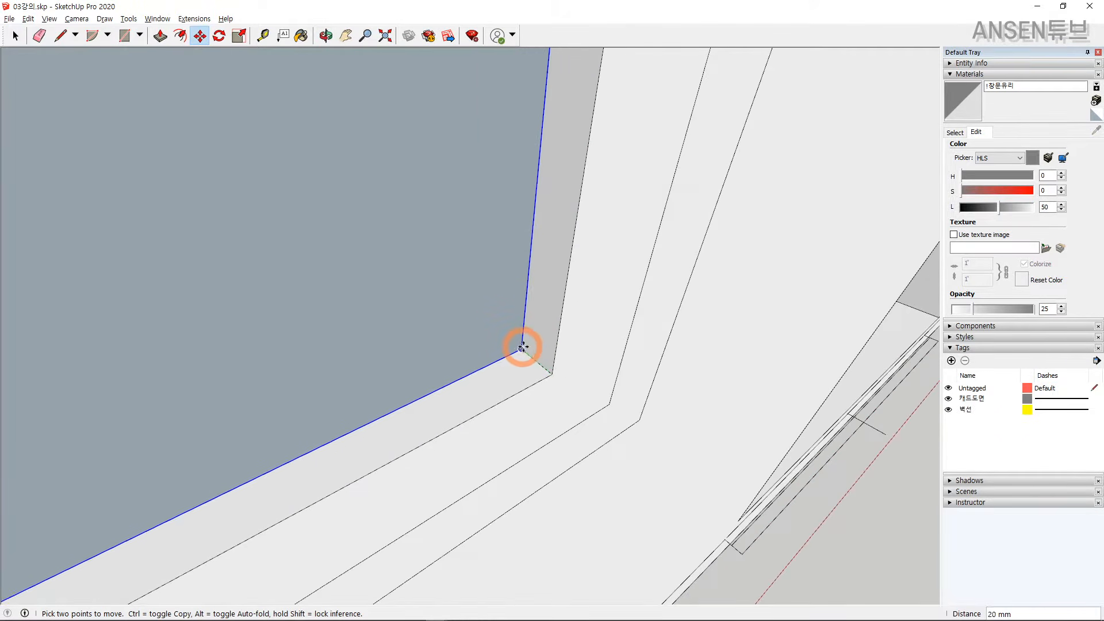
scroll(520, 346, "up", 3)
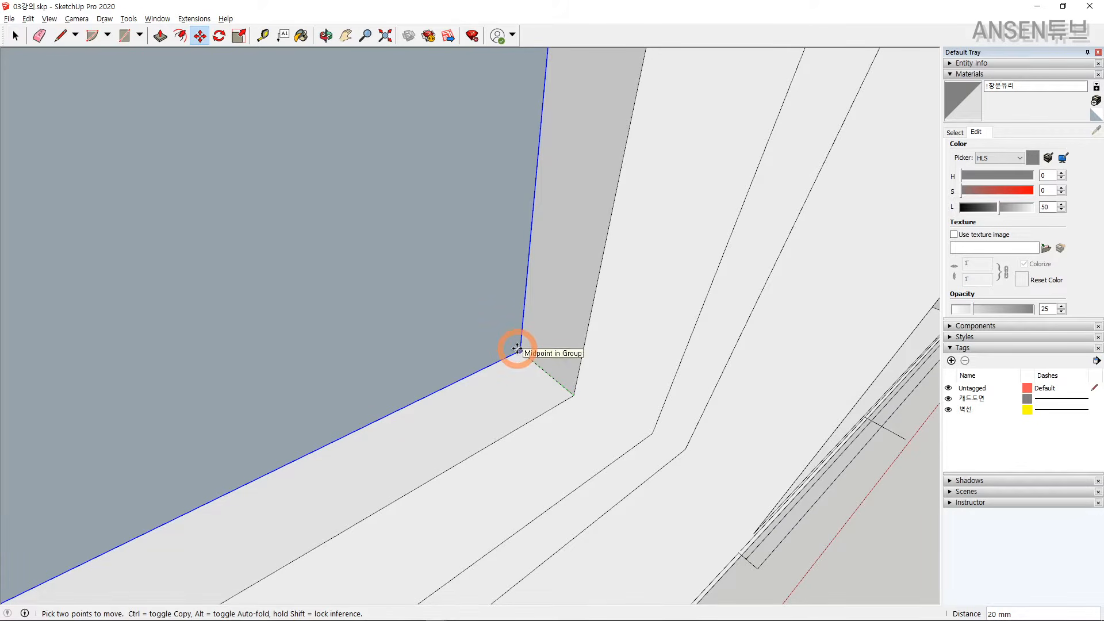
middle_click_drag(518, 348, 503, 323)
key("space")
double_click(503, 322)
left_click(503, 323)
key("Escape")
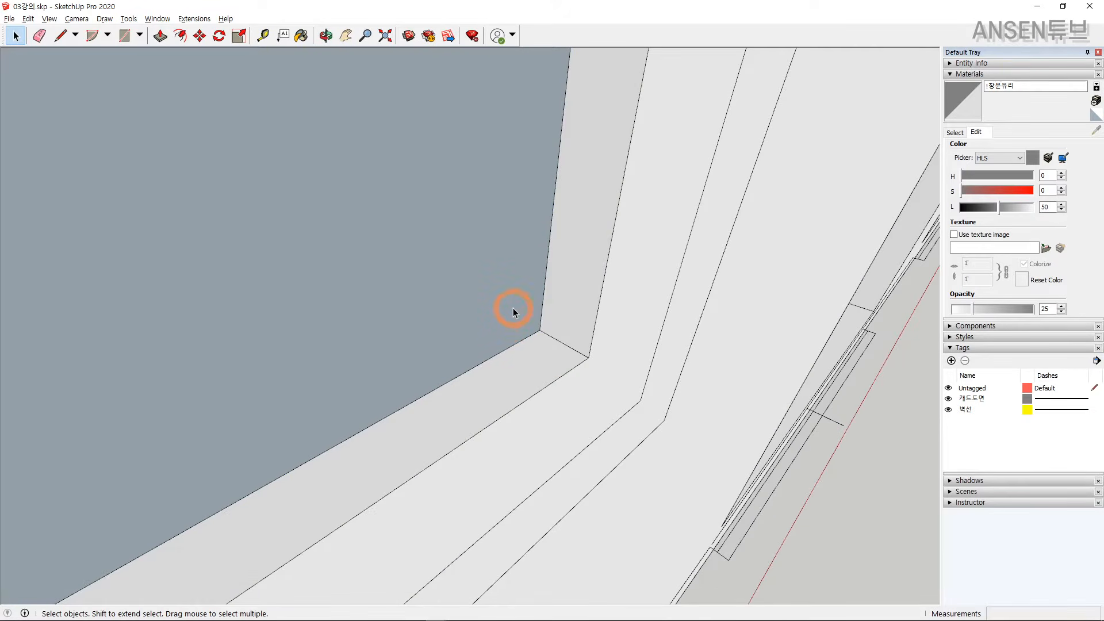
Extrude the glass pane's face 5 mm with Push/Pull inside its group.
double_click(486, 300)
left_click(487, 299)
key("p")
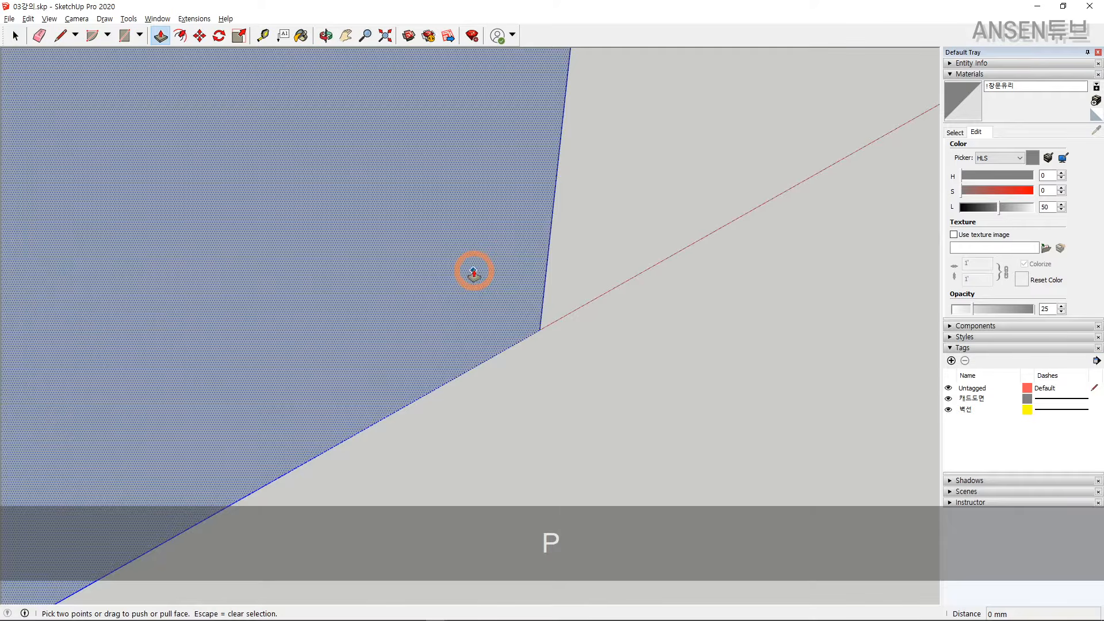
left_click(473, 270)
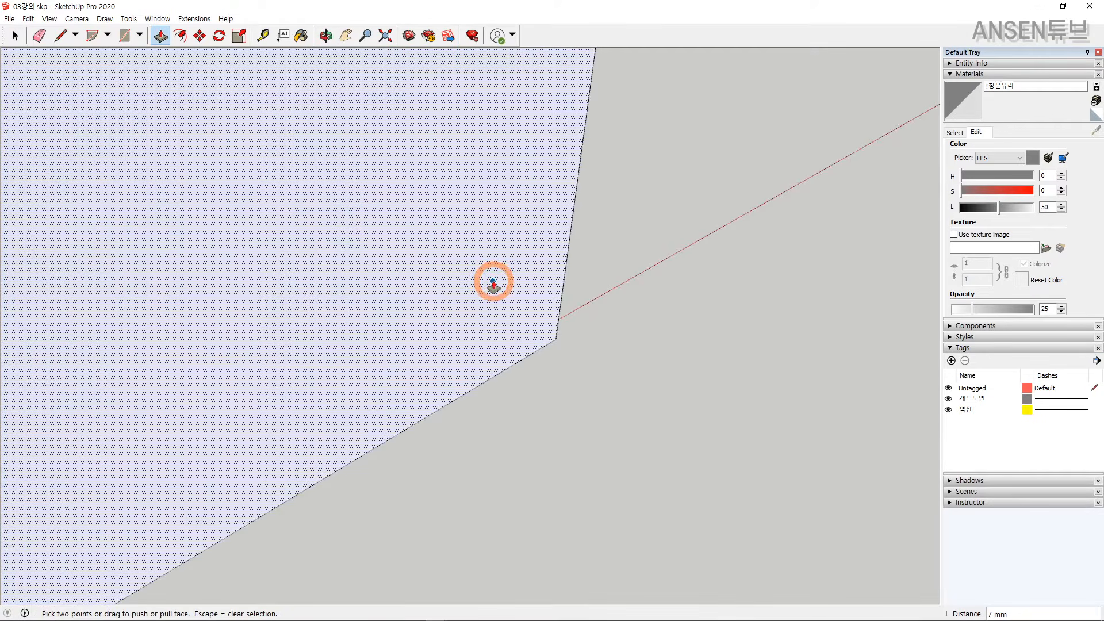
type("5")
key("Return")
middle_click_drag(493, 281, 437, 346)
type("5")
key("Return")
middle_click_drag(459, 299, 377, 283)
key("space")
key("Escape")
Move the sash frame together with its glass pane 50 mm back into the outer frame from the lower corner.
scroll(505, 295, "up", 3)
middle_click_drag(505, 294, 541, 315)
middle_click_drag(540, 315, 292, 327, "shift")
scroll(481, 288, "down", 3)
middle_click_drag(482, 288, 311, 259)
scroll(405, 274, "down", 2)
middle_click_drag(311, 258, 520, 339, "shift")
scroll(405, 270, "down", 3)
scroll(498, 311, "down", 2)
left_click(499, 310, "shift")
scroll(499, 310, "down", 2)
middle_click_drag(499, 237, 498, 269, "shift")
scroll(498, 270, "up", 1)
left_click(450, 197, "shift")
middle_click_drag(492, 321, 499, 393)
scroll(526, 364, "up", 7)
key("m")
scroll(530, 354, "up", 1)
left_click_drag(532, 352, 518, 333)
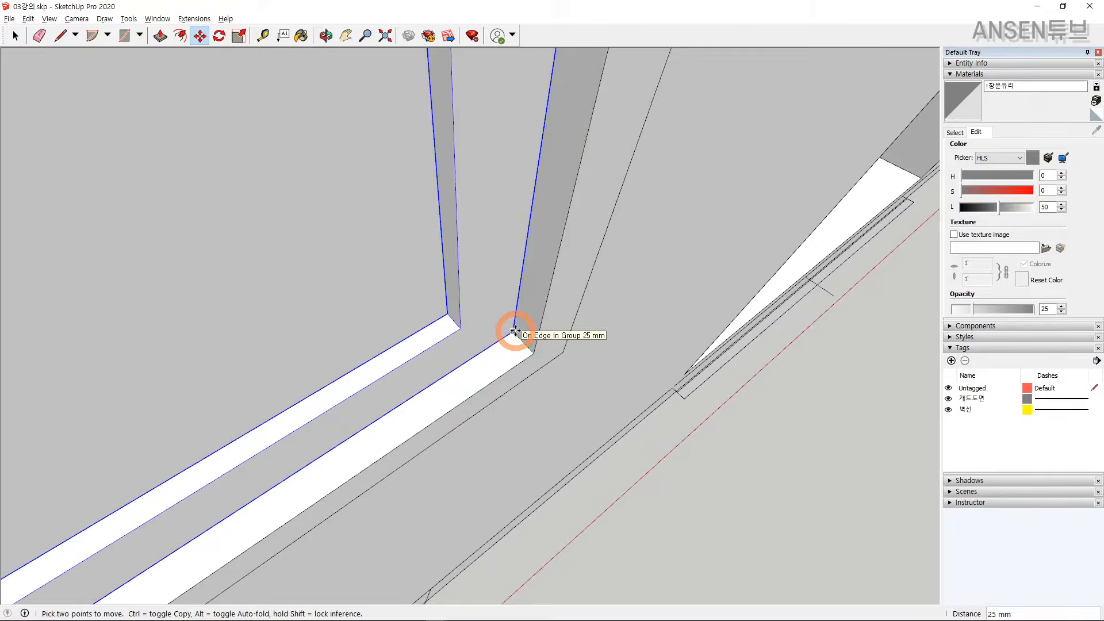
type("50")
key("Return")
Copy the sash and glass pane from one lower corner to the other, filling the empty half of the outer frame.
middle_click_drag(525, 327, 662, 365)
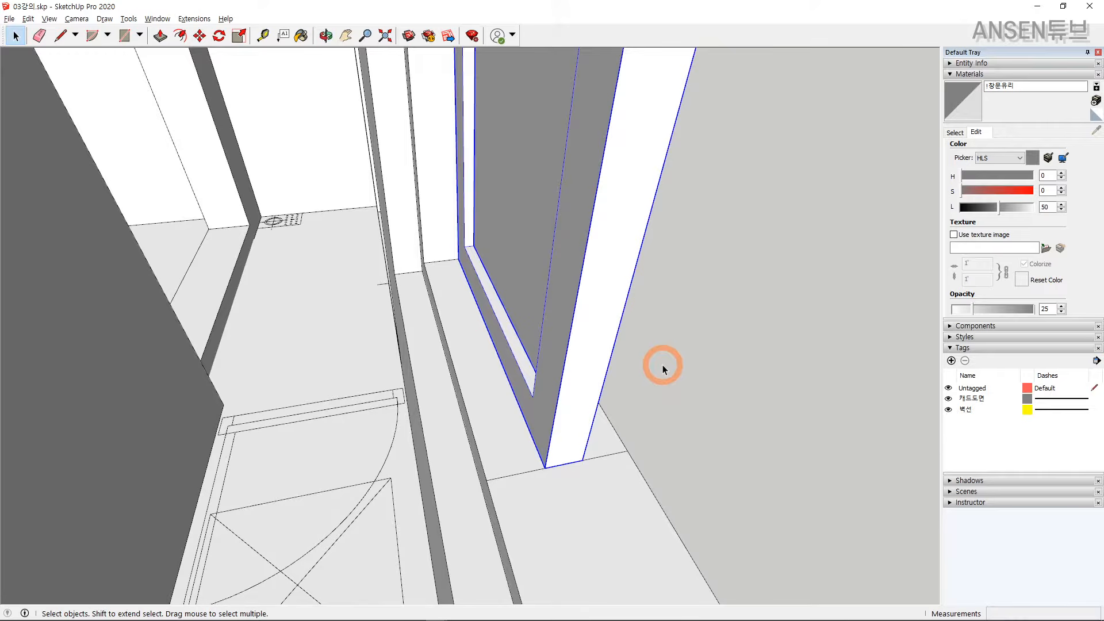
middle_click_drag(557, 308, 18, 364)
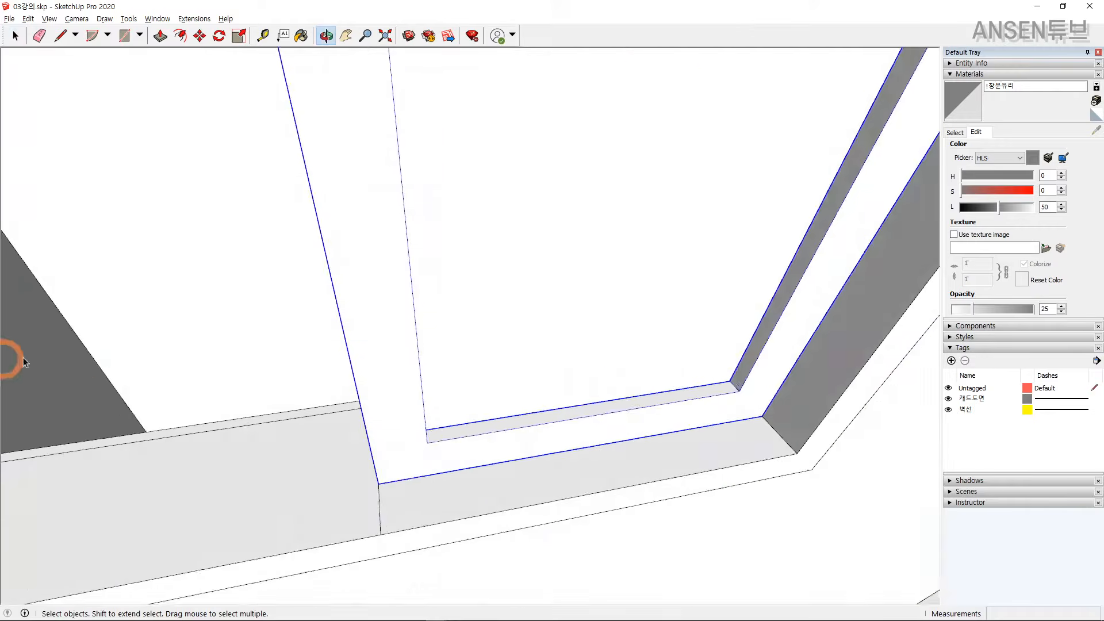
scroll(532, 394, "down", 3)
key("shift+m")
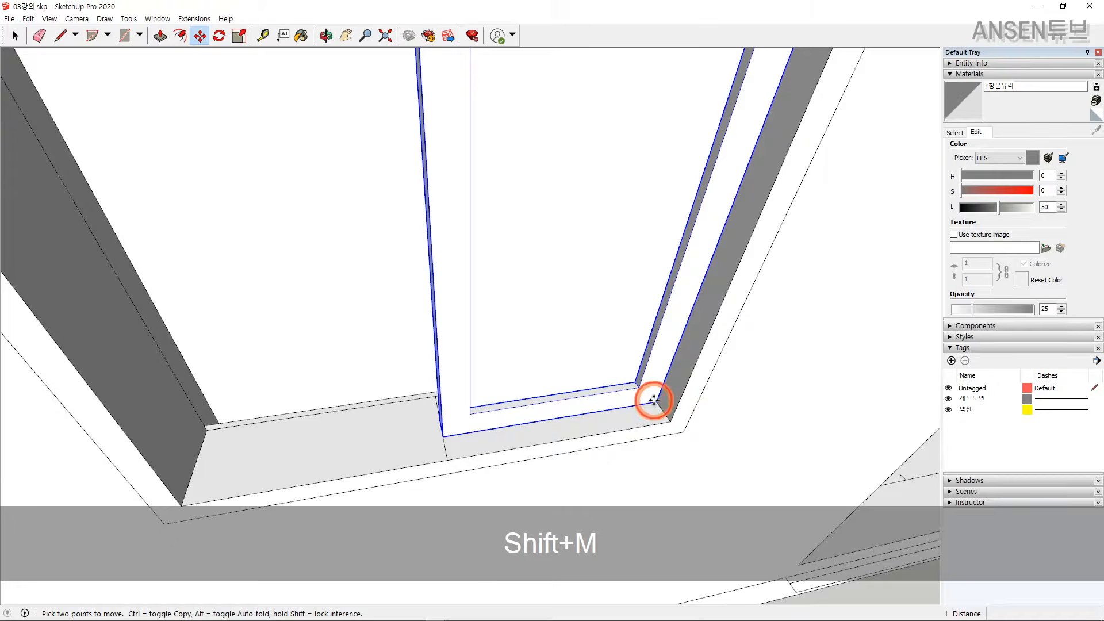
left_click(655, 402)
key("ctrl")
left_click(444, 436)
key("space")
Move the copied sash back from its lower corner so it sits directly behind the first sash.
scroll(451, 429, "down", 2)
middle_click_drag(452, 428, 512, 351)
scroll(513, 351, "down", 2)
scroll(485, 422, "up", 5)
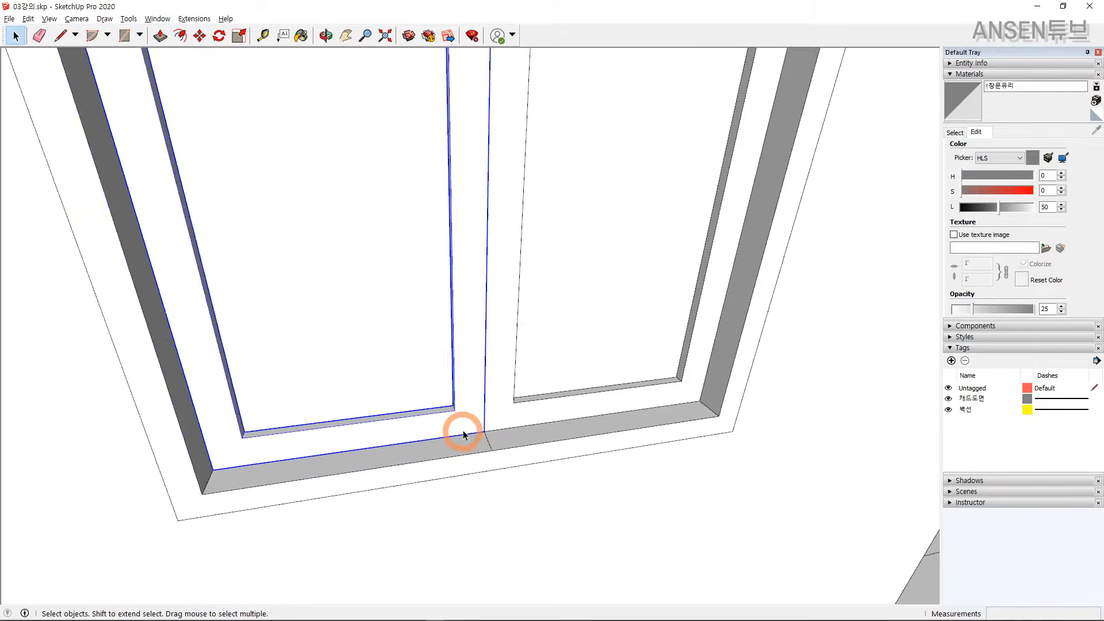
scroll(464, 430, "up", 2)
middle_click_drag(469, 426, 492, 433)
scroll(493, 432, "up", 1)
key("m")
left_click(493, 431)
scroll(482, 410, "up", 2)
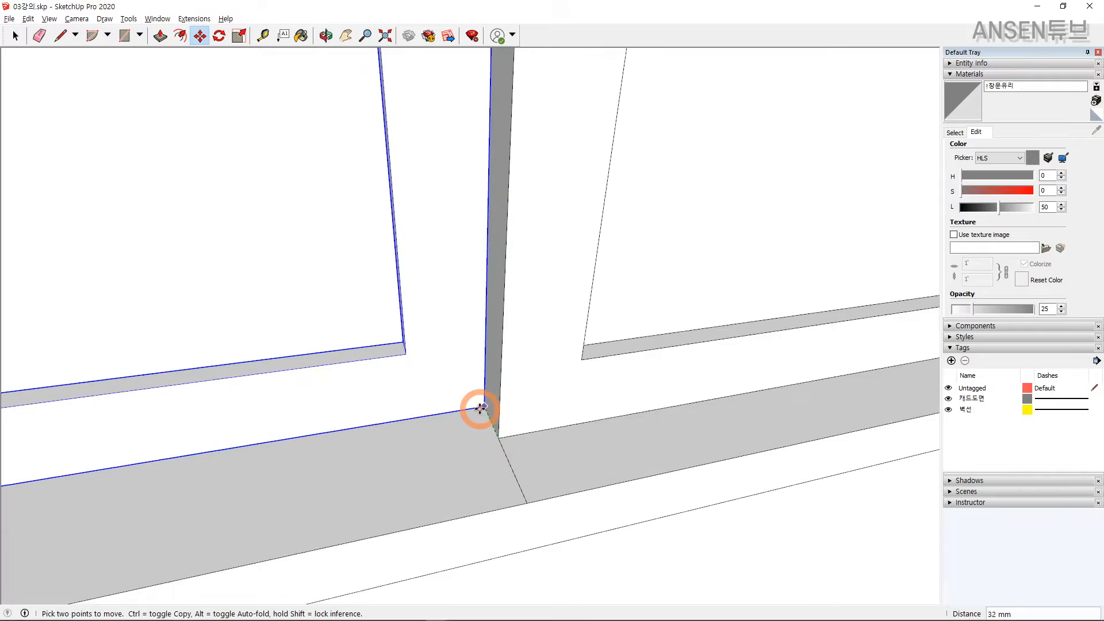
scroll(481, 409, "up", 1)
left_click(482, 396)
key("space")
scroll(491, 407, "down", 2)
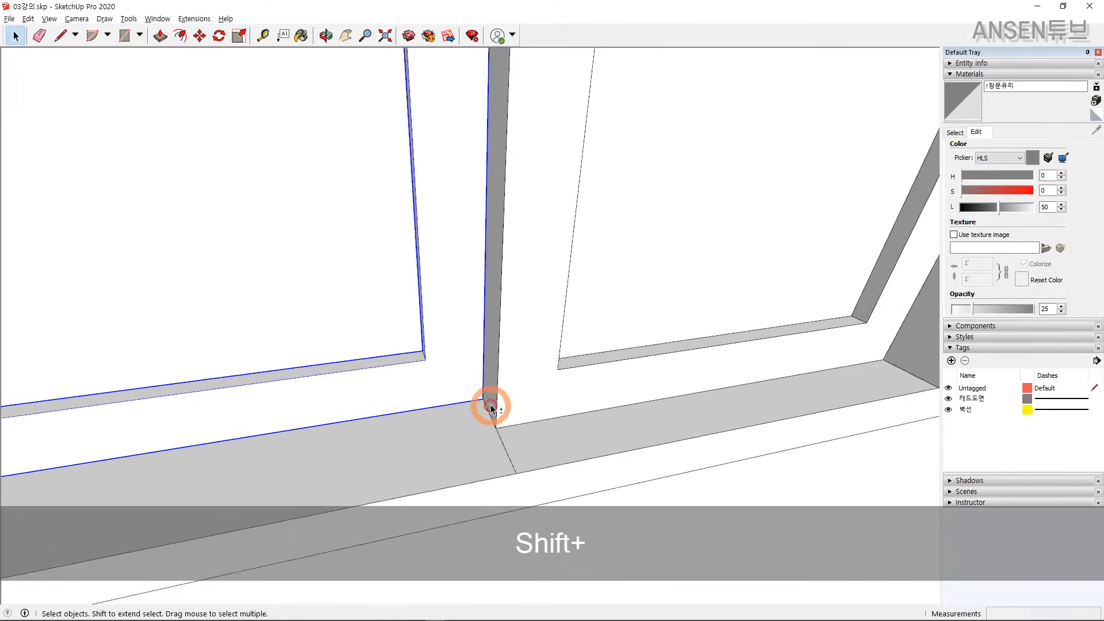
middle_click_drag(491, 405, 520, 424, "shift")
scroll(520, 423, "down", 3)
scroll(510, 411, "up", 2)
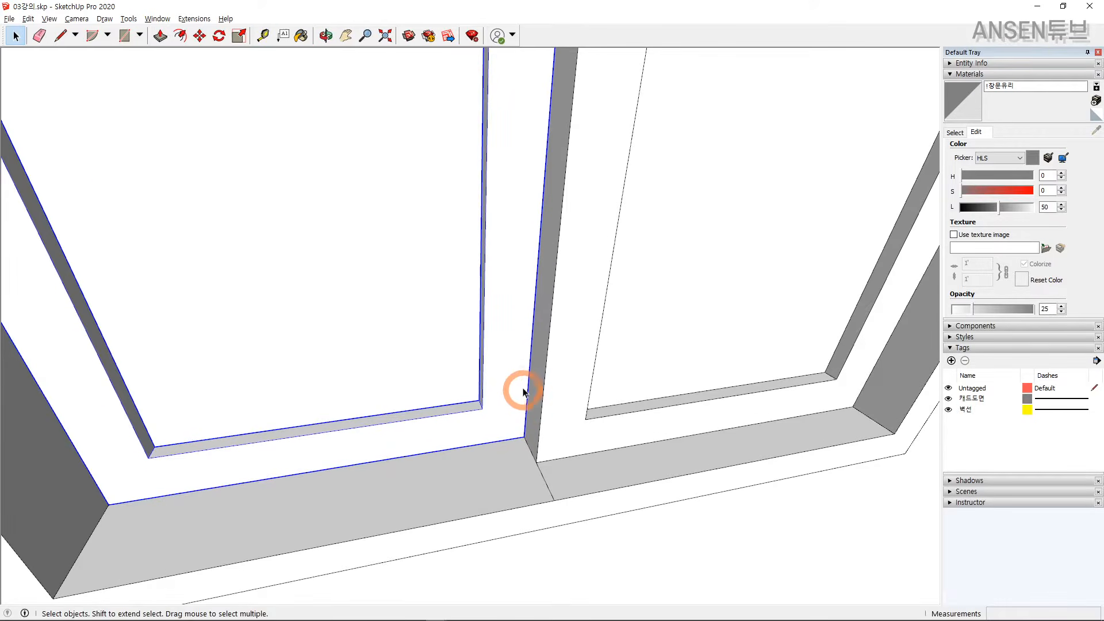
Measure the width of the front sash's stile at the middle of the window.
key("t")
left_click(593, 371)
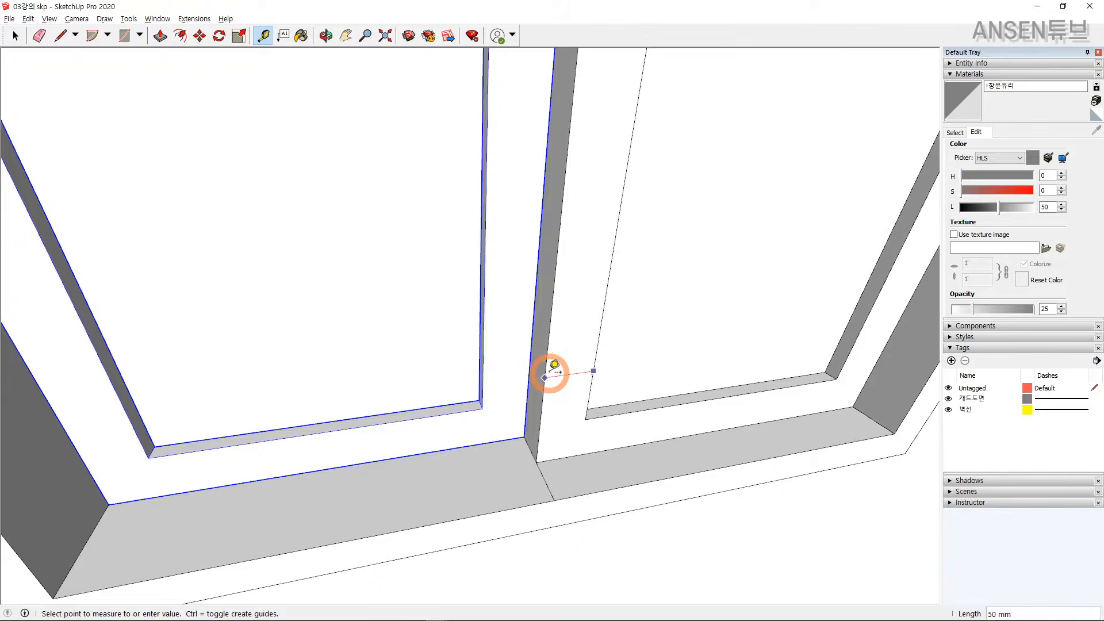
key("space")
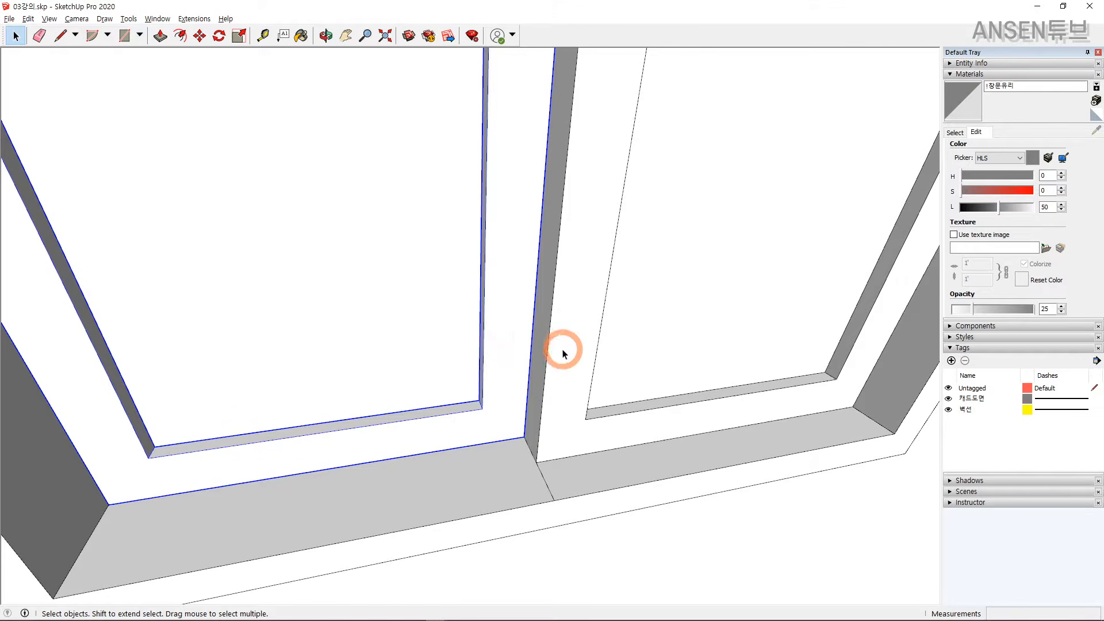
Delete the copied sash and its glass pane from the outer frame.
scroll(527, 377, "down", 6)
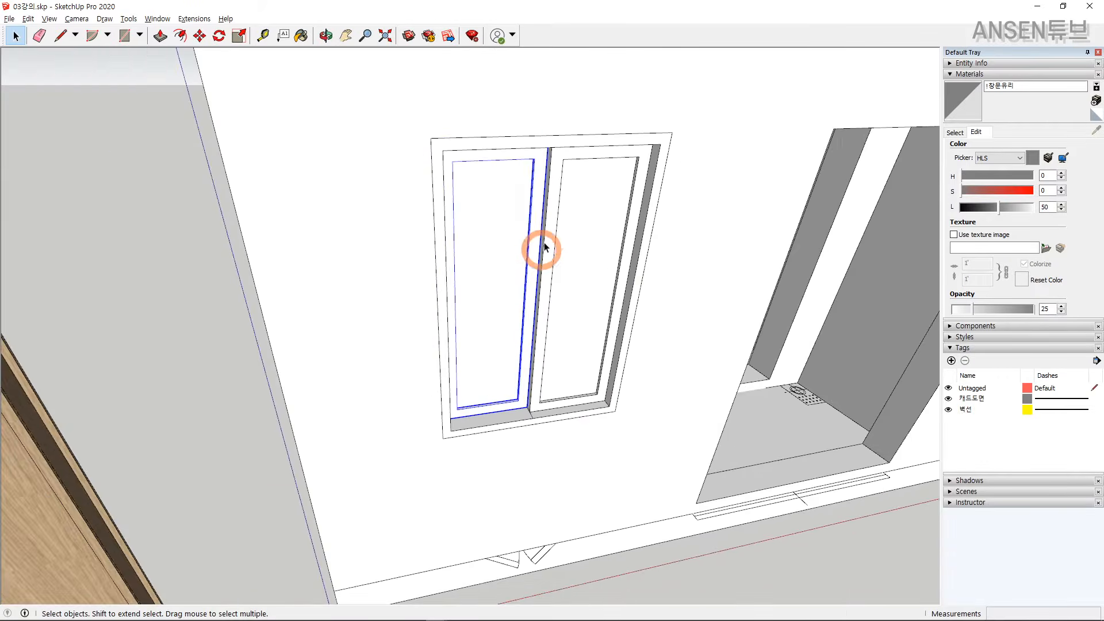
scroll(544, 266, "up", 1)
scroll(545, 277, "up", 2)
key("Delete")
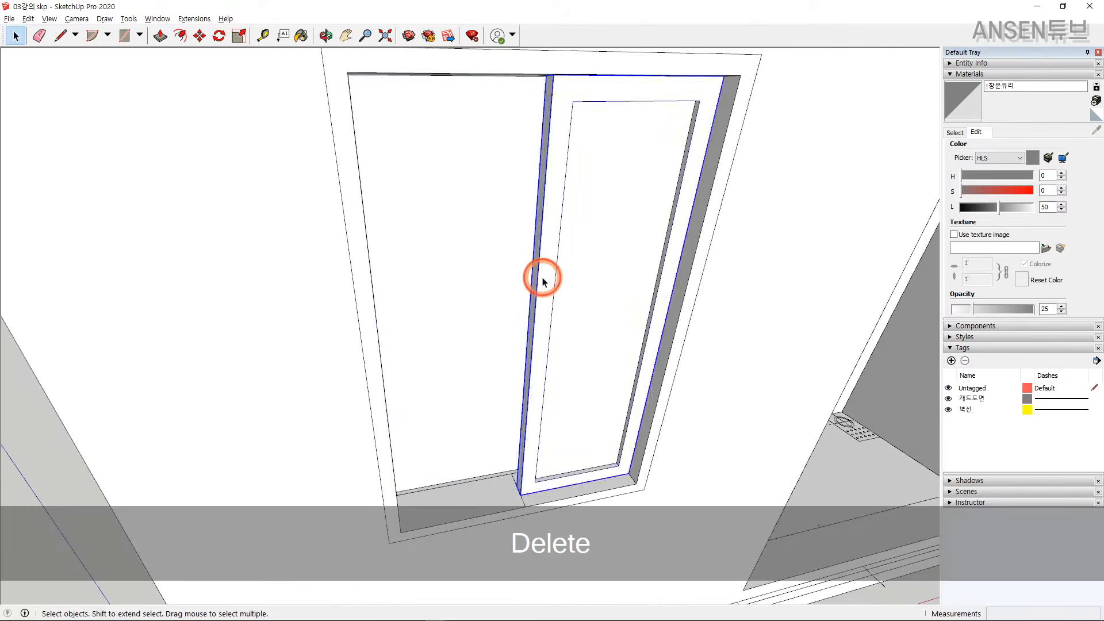
Widen the remaining sash frame by moving its whole stile at the window's middle 25 mm outward along the red axis.
triple_click(543, 279)
middle_click_drag(543, 279, 489, 134)
middle_click_drag(507, 246, 486, 144)
key("Escape")
scroll(543, 218, "up", 2)
triple_click(509, 189)
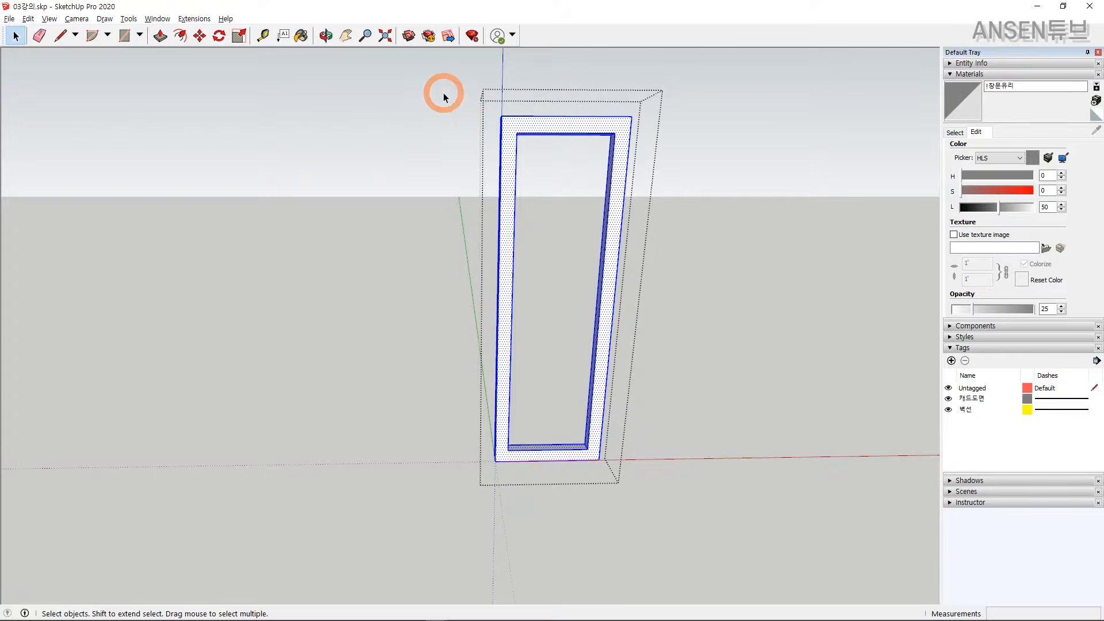
left_click_drag(507, 198, 528, 278)
left_click_drag(543, 430, 544, 428)
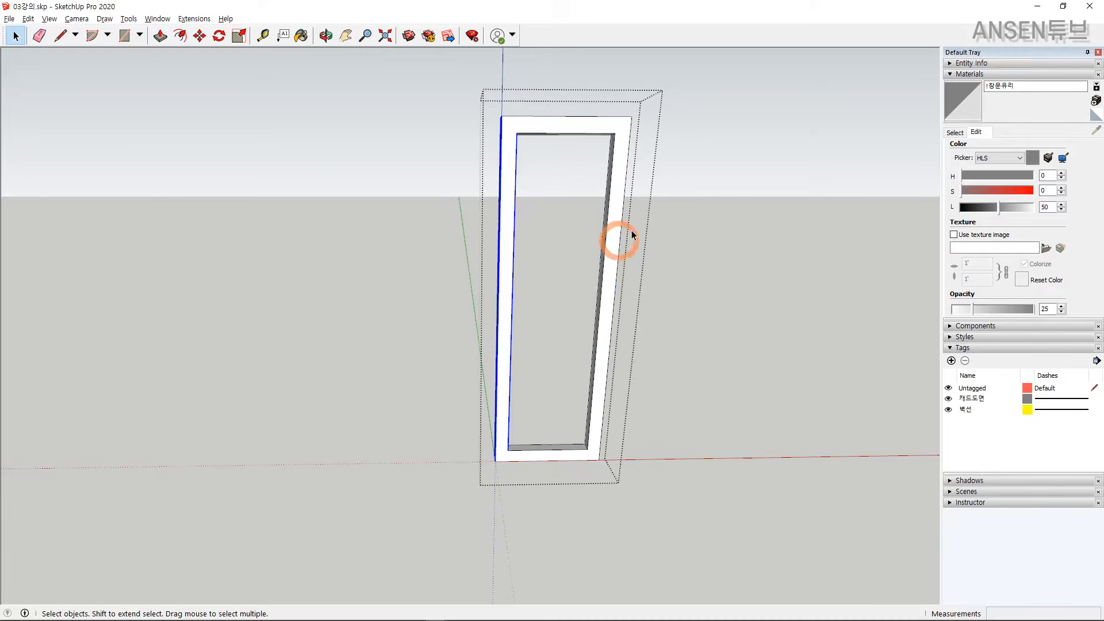
left_click_drag(579, 309, 588, 307)
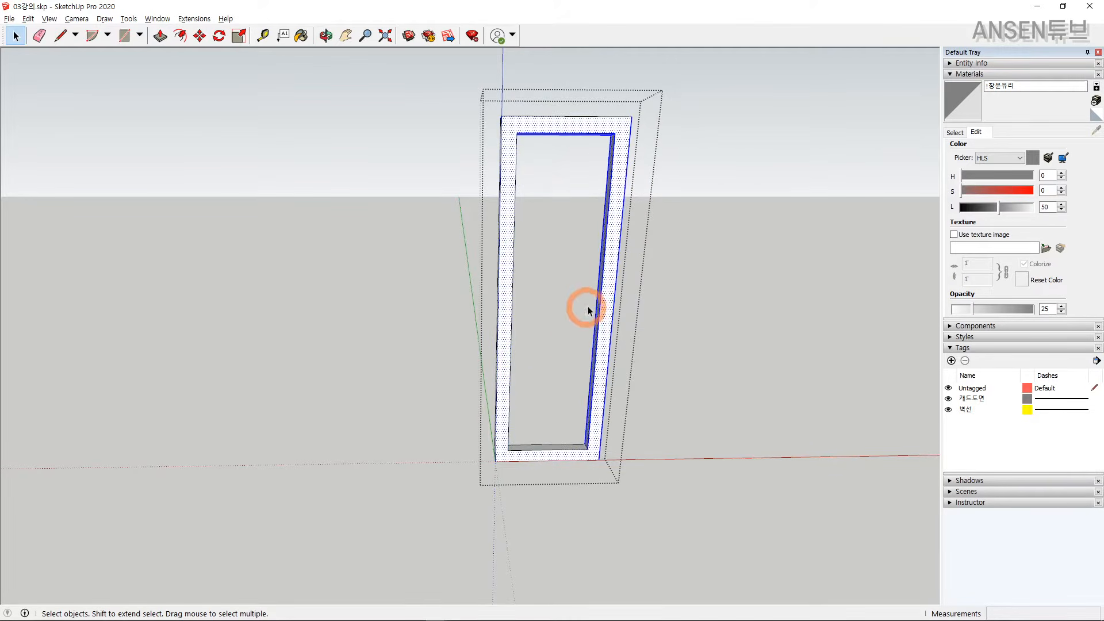
left_click_drag(451, 95, 519, 307)
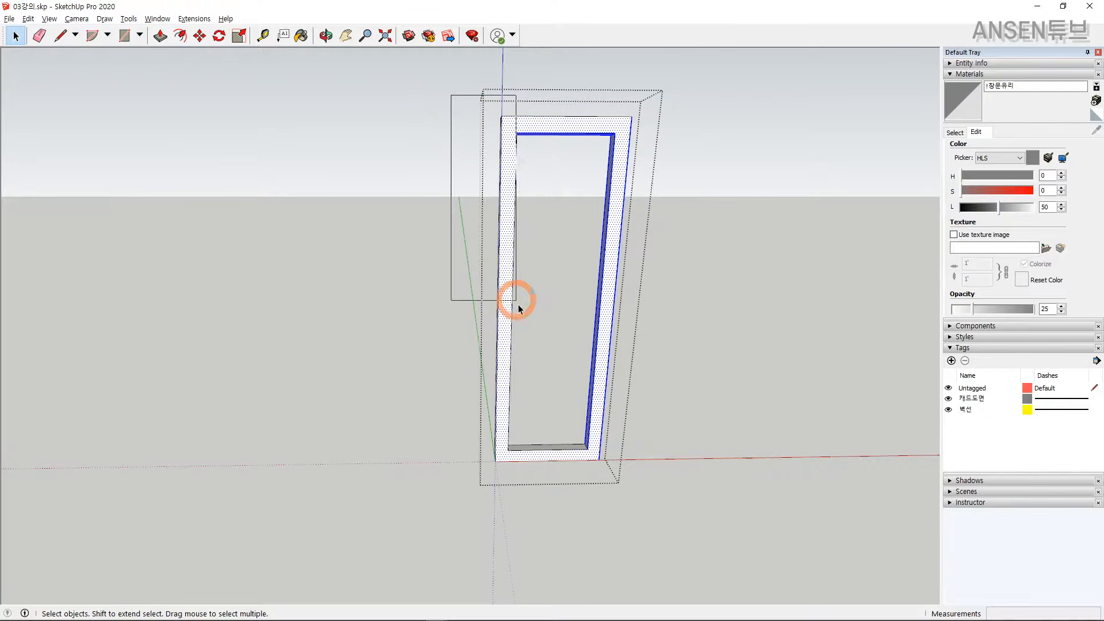
left_click_drag(544, 395, 541, 508)
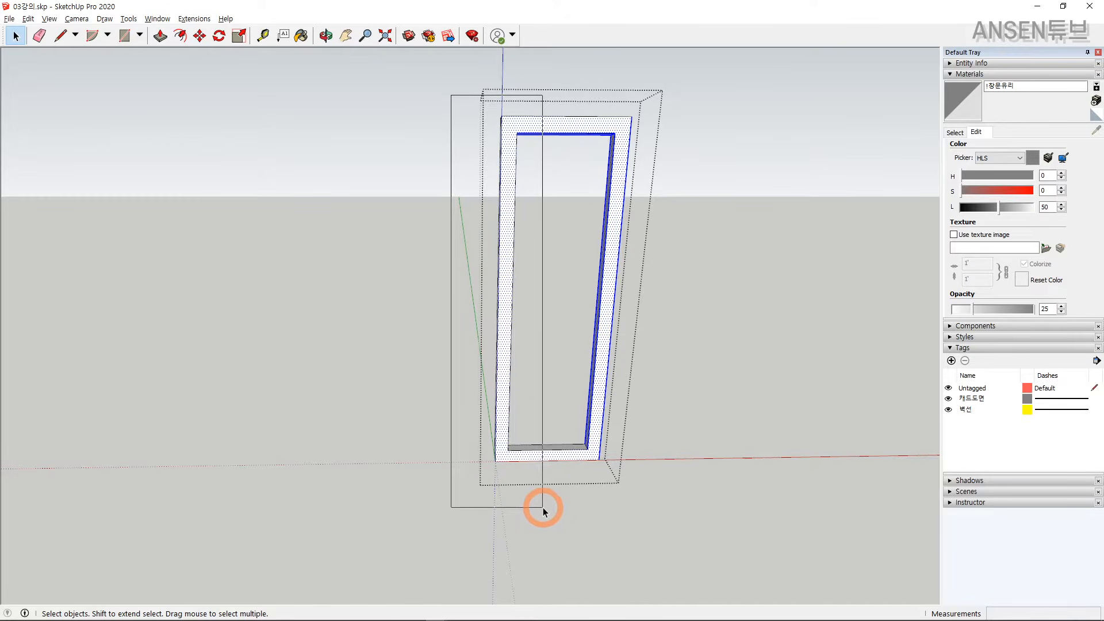
left_click_drag(543, 511, 546, 511)
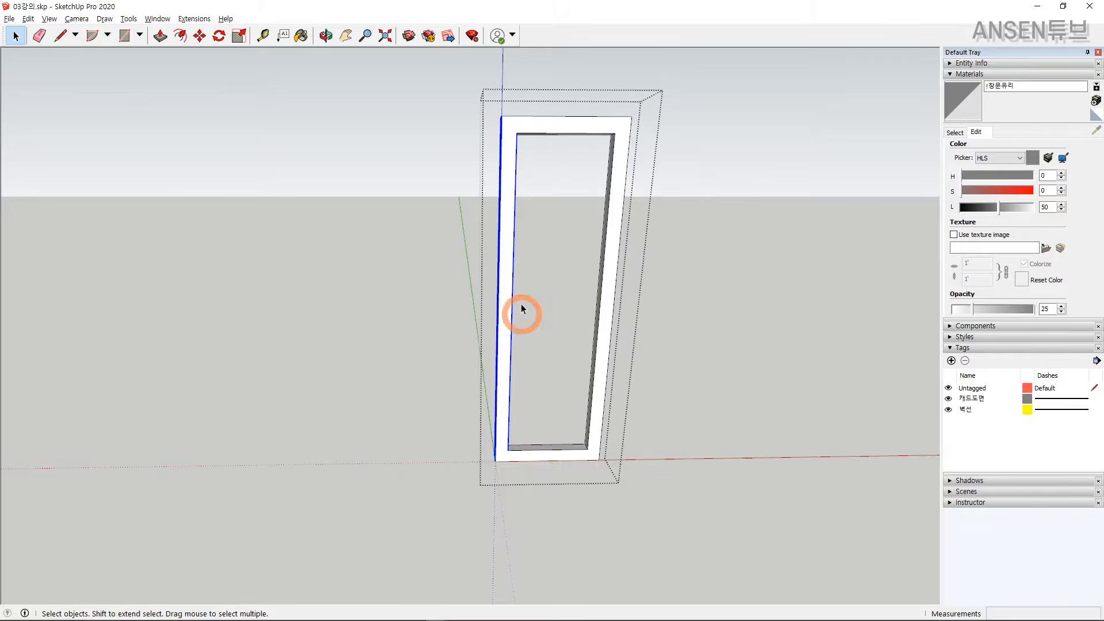
key("m")
left_click(502, 116)
key("shift")
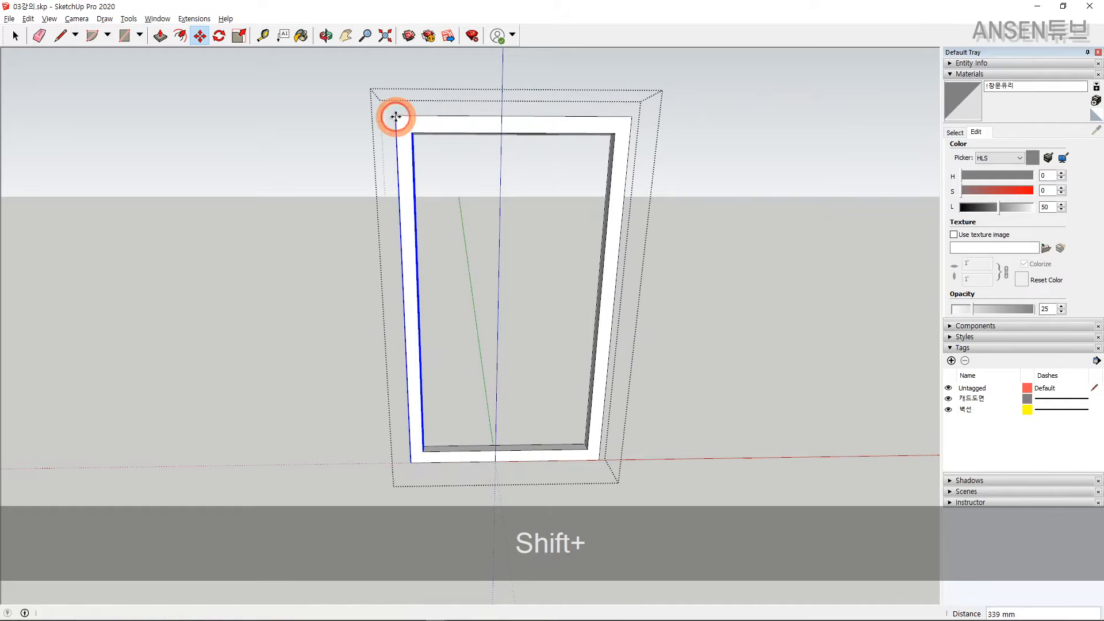
type("2")
key("Return")
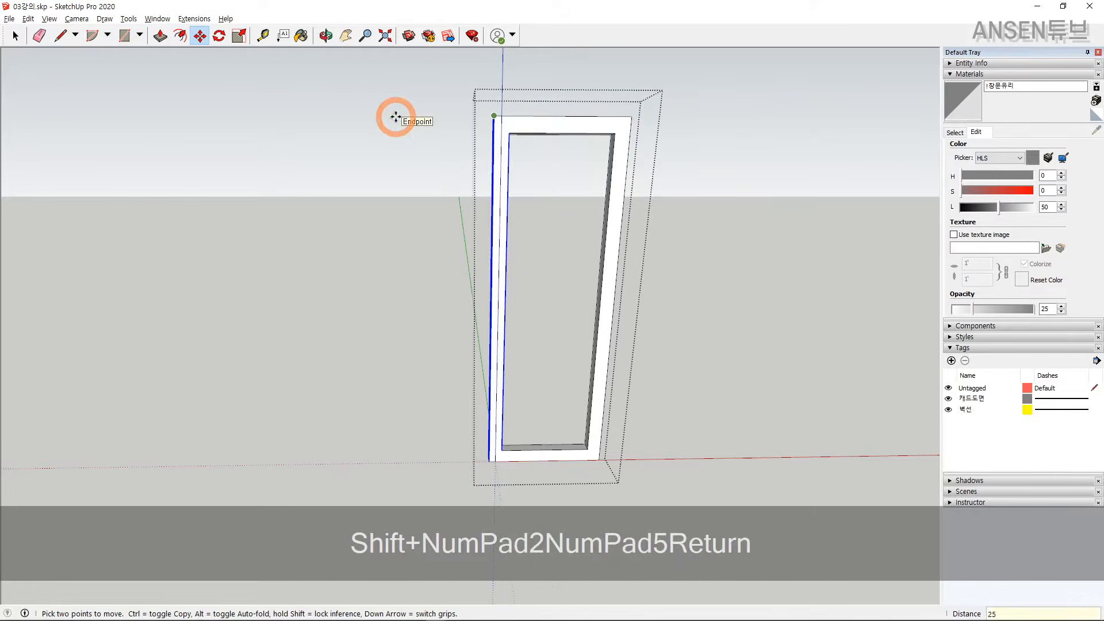
key("space")
key("Escape")
Extend the glass pane's edge 25 mm along the red axis to match the widened sash frame.
left_click(547, 180)
left_click(554, 352)
key("m")
left_click(558, 281)
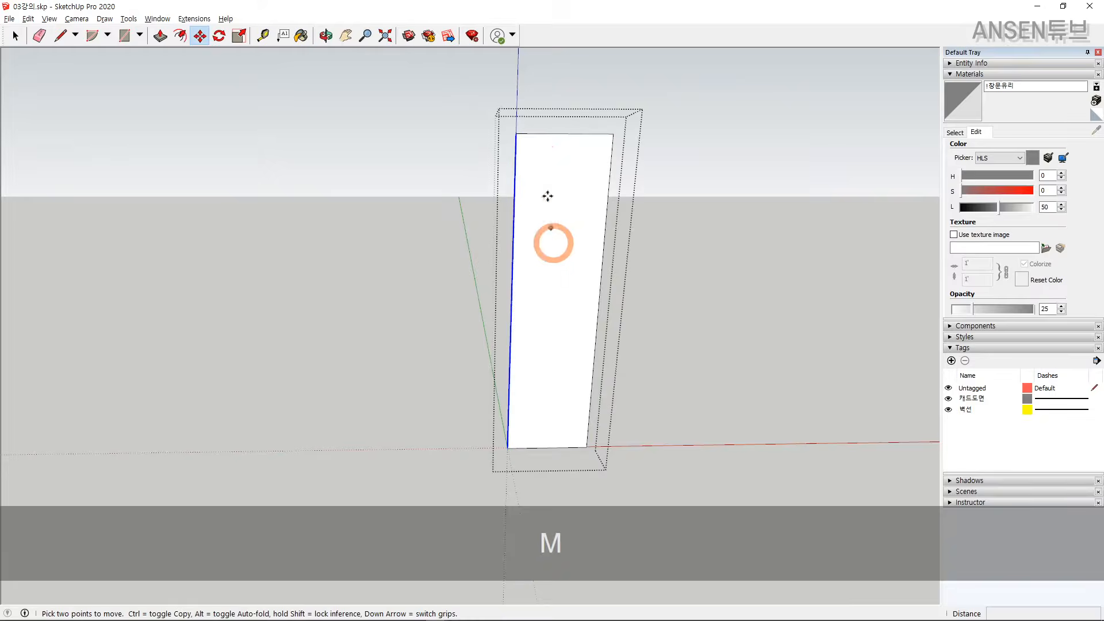
left_click(463, 137)
type("25")
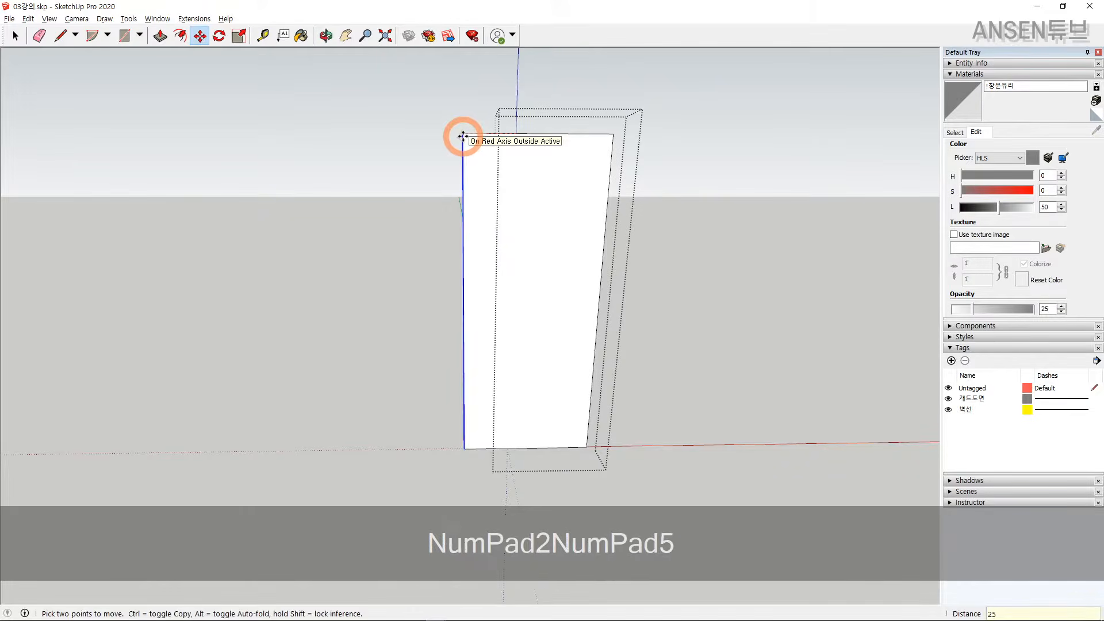
key("Return")
key("space")
key("Escape")
Copy the widened sash and its glass pane into the other half of the outer frame, set behind the first sash.
scroll(562, 212, "up", 5)
left_click(499, 165, "shift")
middle_click_drag(500, 165, 654, 326)
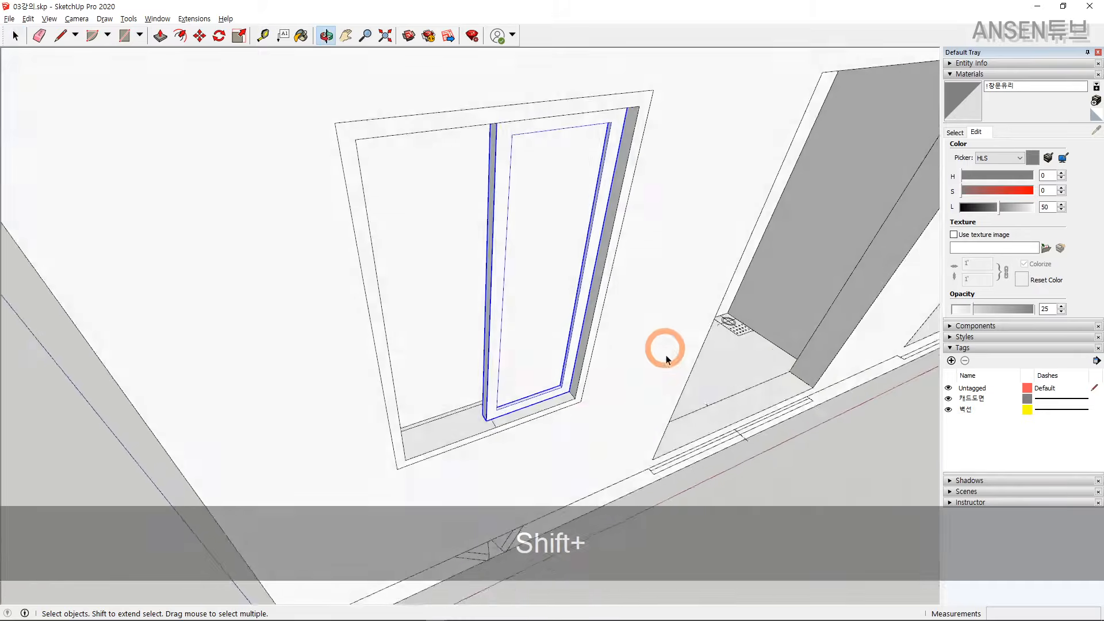
key("m")
scroll(488, 414, "up", 8)
key("ctrl")
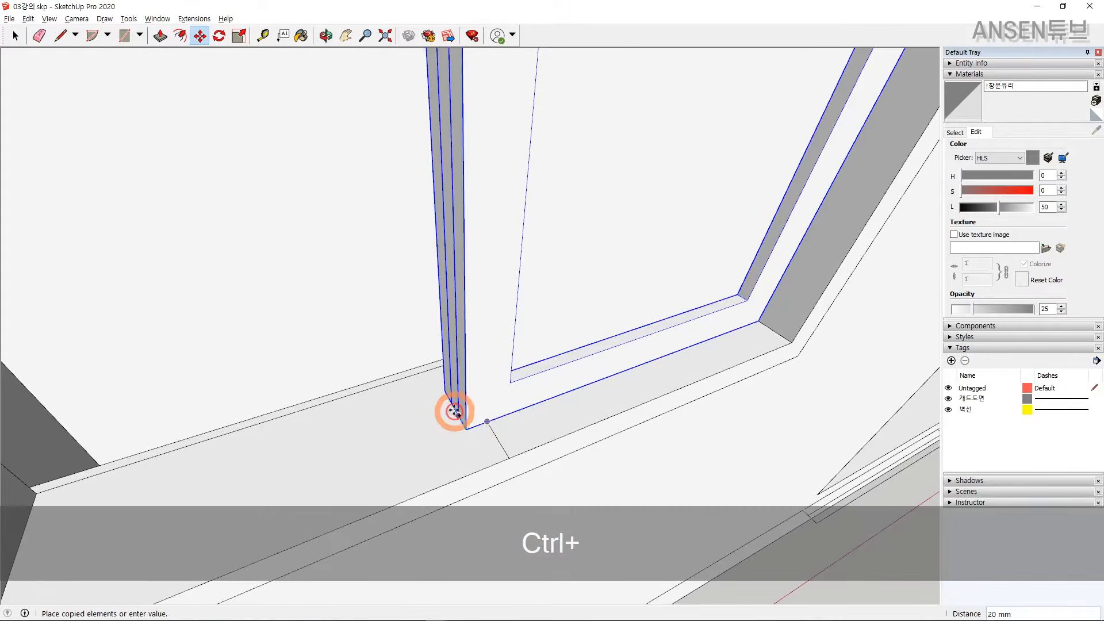
middle_click_drag(448, 402, 503, 345, "shift")
scroll(284, 444, "down", 3)
scroll(490, 362, "up", 5)
scroll(833, 320, "up", 3)
middle_click_drag(833, 320, 550, 333, "shift")
scroll(489, 352, "up", 3)
scroll(489, 352, "down", 5)
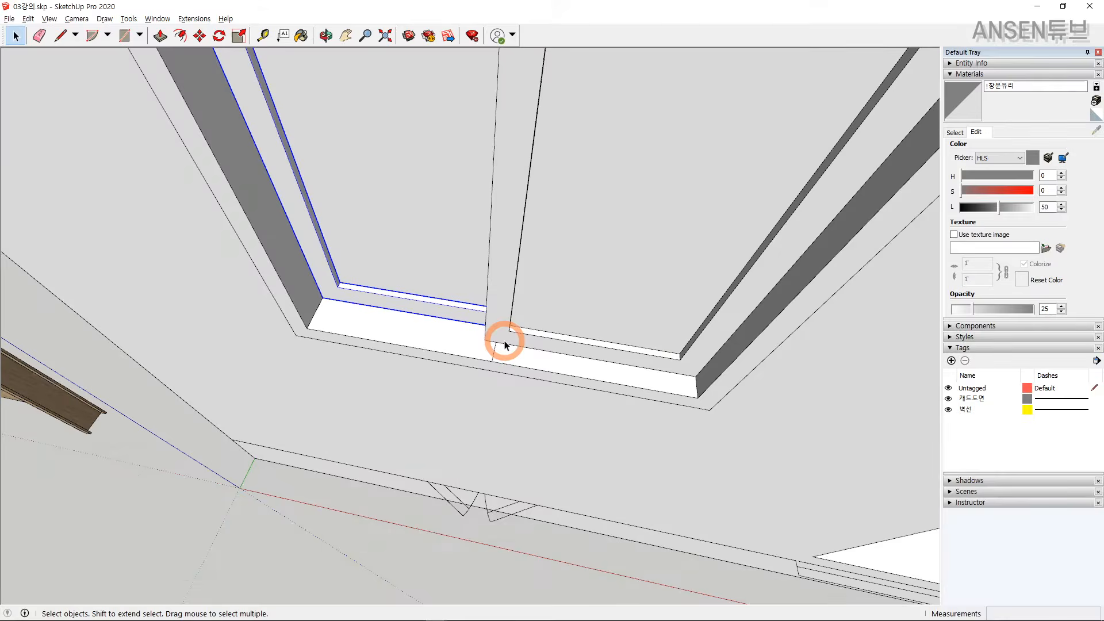
middle_click_drag(483, 419, 557, 247, "shift")
scroll(486, 333, "up", 3)
scroll(486, 333, "down", 2)
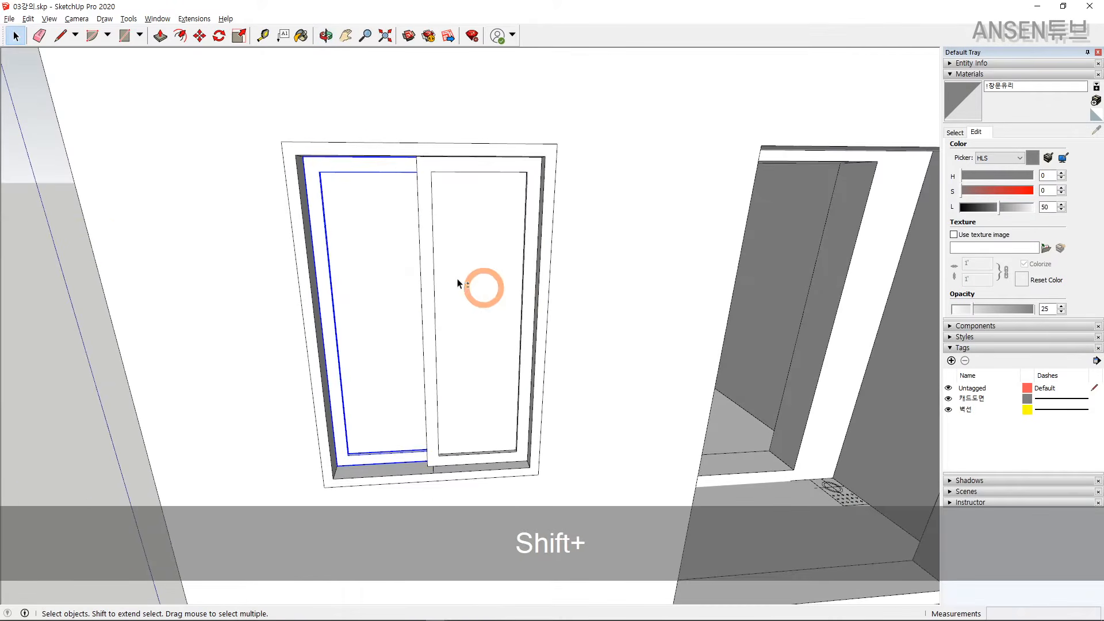
left_click(316, 271, "shift")
middle_click_drag(316, 271, 367, 263, "shift")
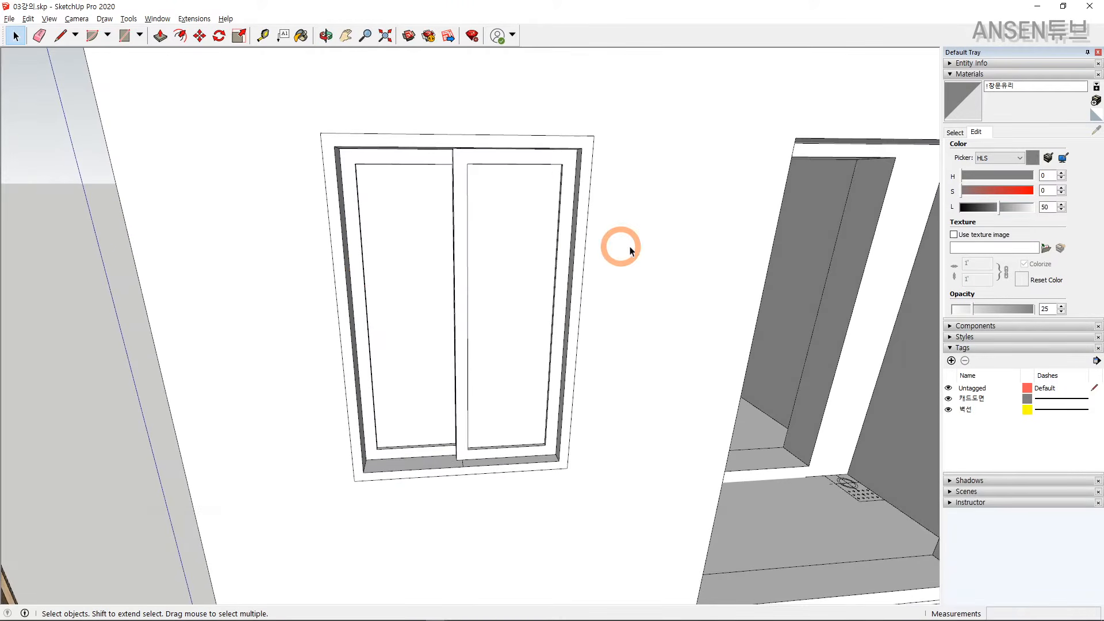
Browse the in-model window materials and pick Color M05 from the Colors material collection.
left_click(956, 132)
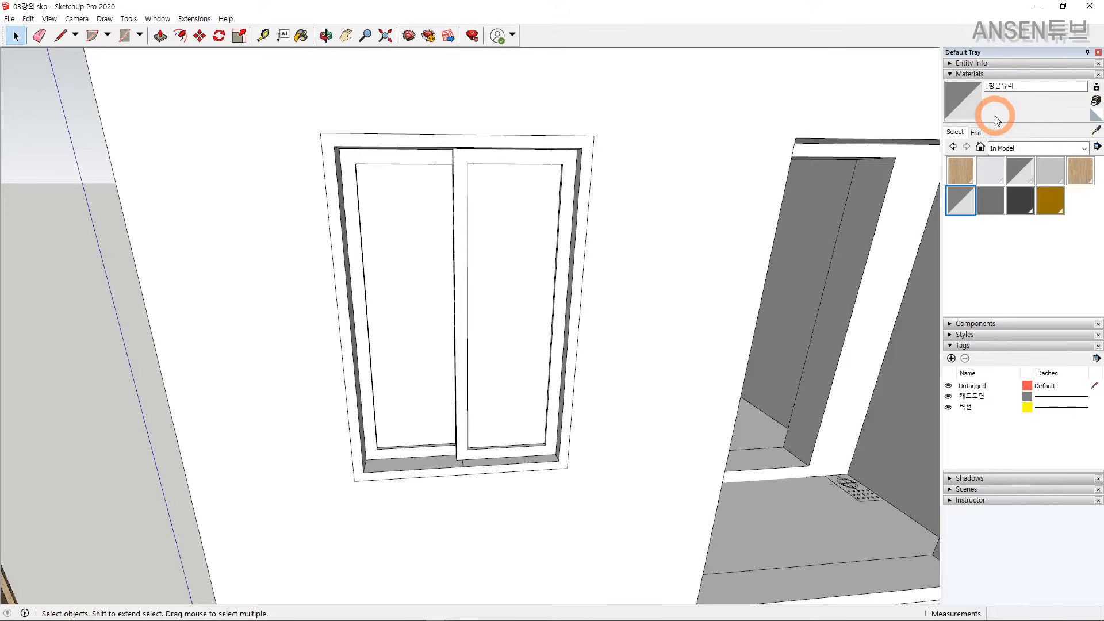
left_click(951, 202)
left_click(991, 201)
key("space")
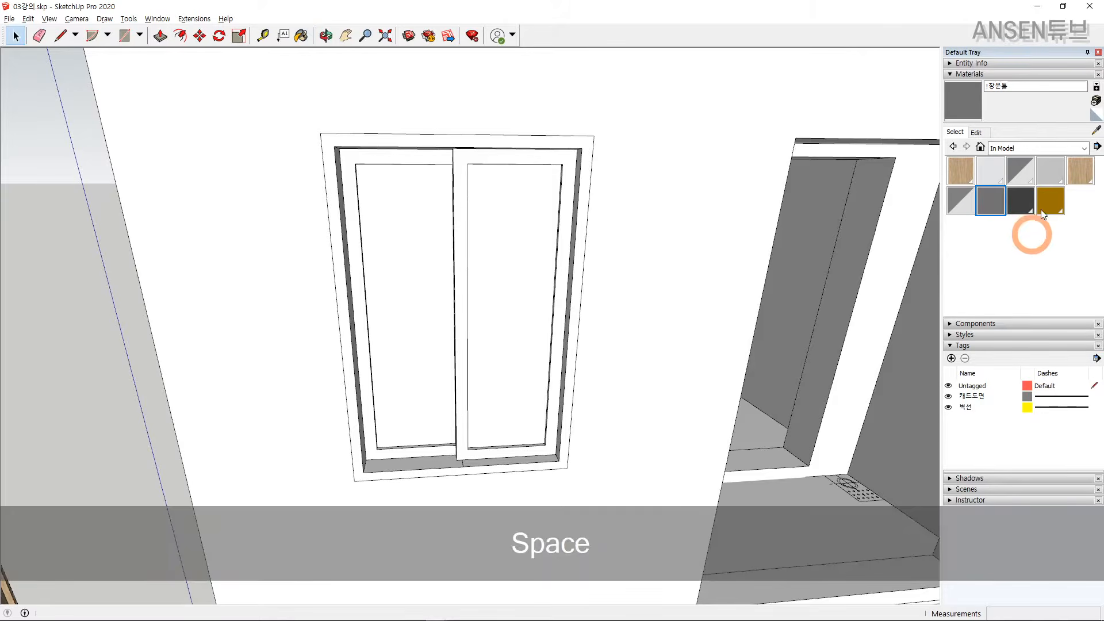
left_click(1012, 148)
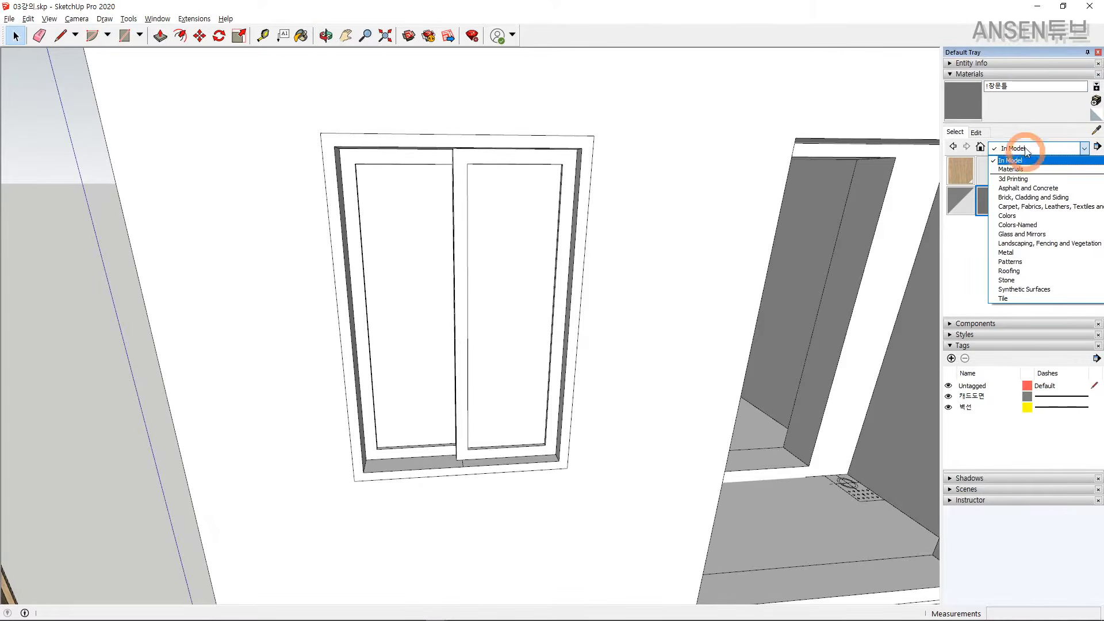
left_click(1023, 214)
scroll(1024, 230, "down", 10)
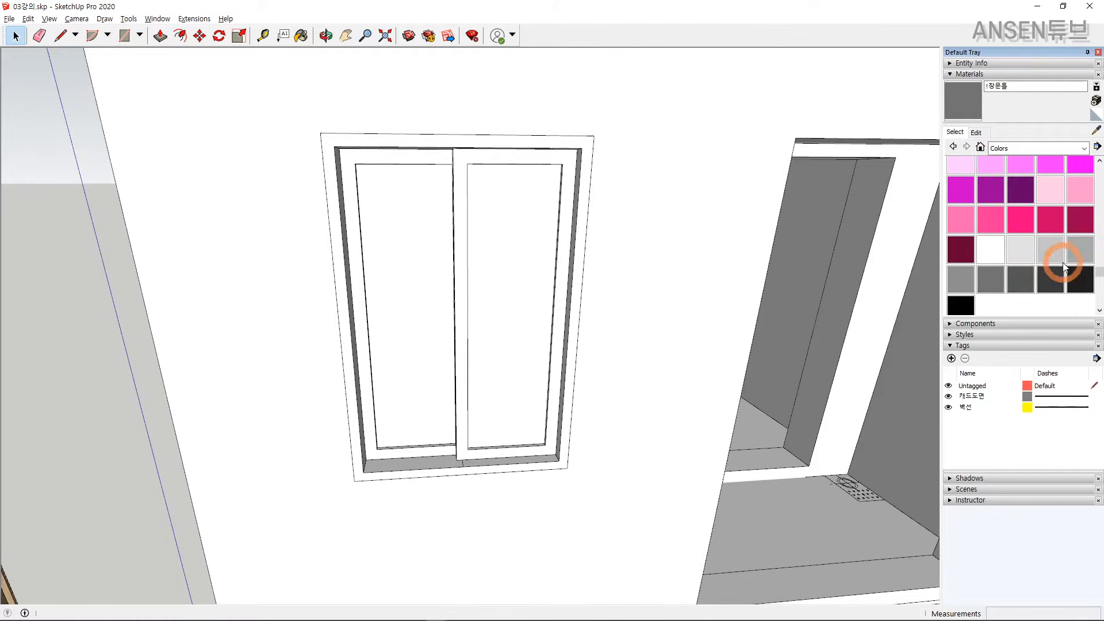
left_click(996, 280)
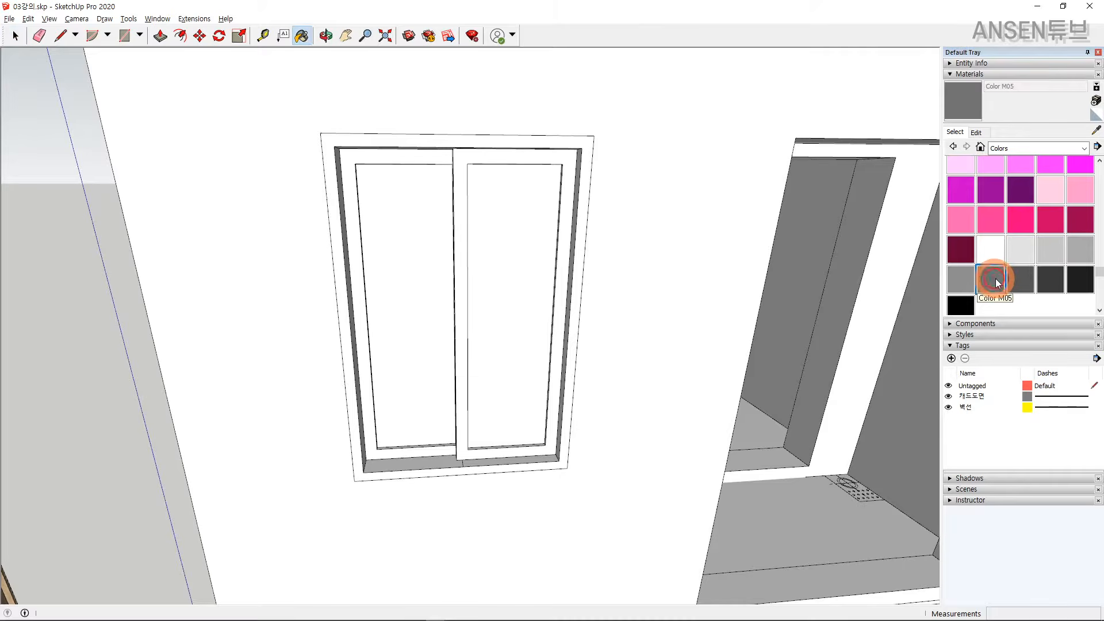
Create a new material named !창문틀-1 based on the dark gray Color M05.
left_click(1096, 102)
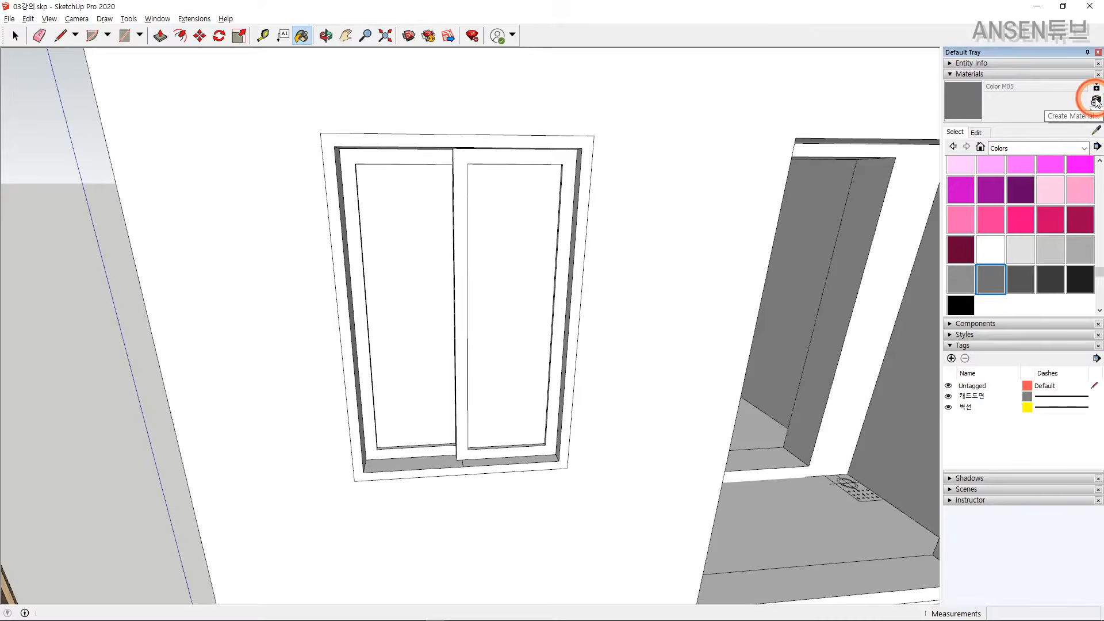
left_click_drag(574, 191, 685, 159)
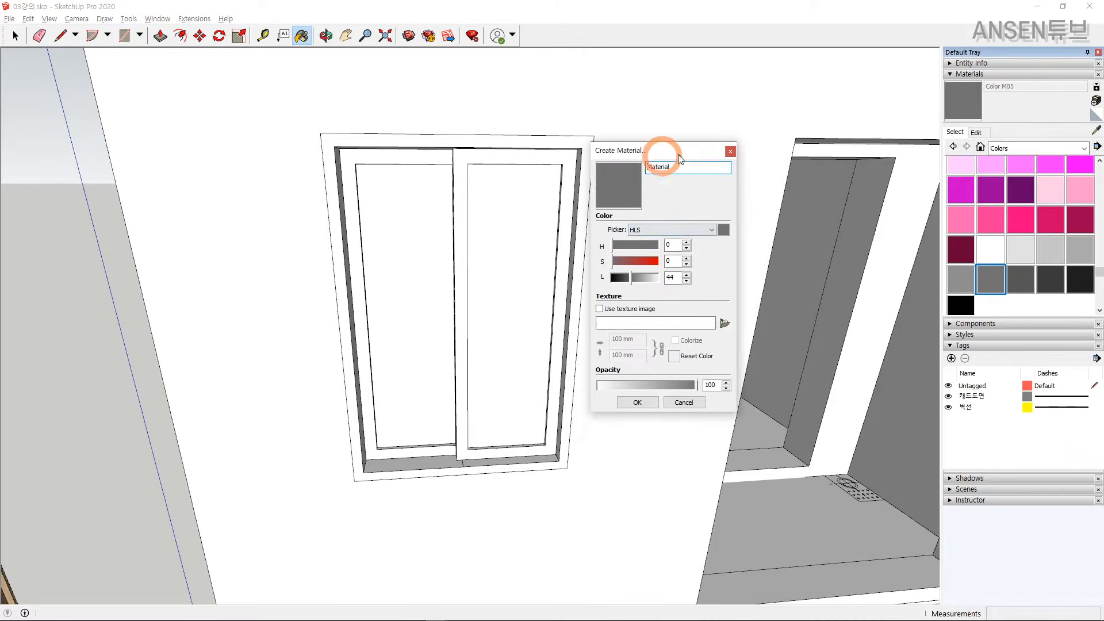
type("!c")
key("BackSpace")
key("Hangul")
type("창문틀")
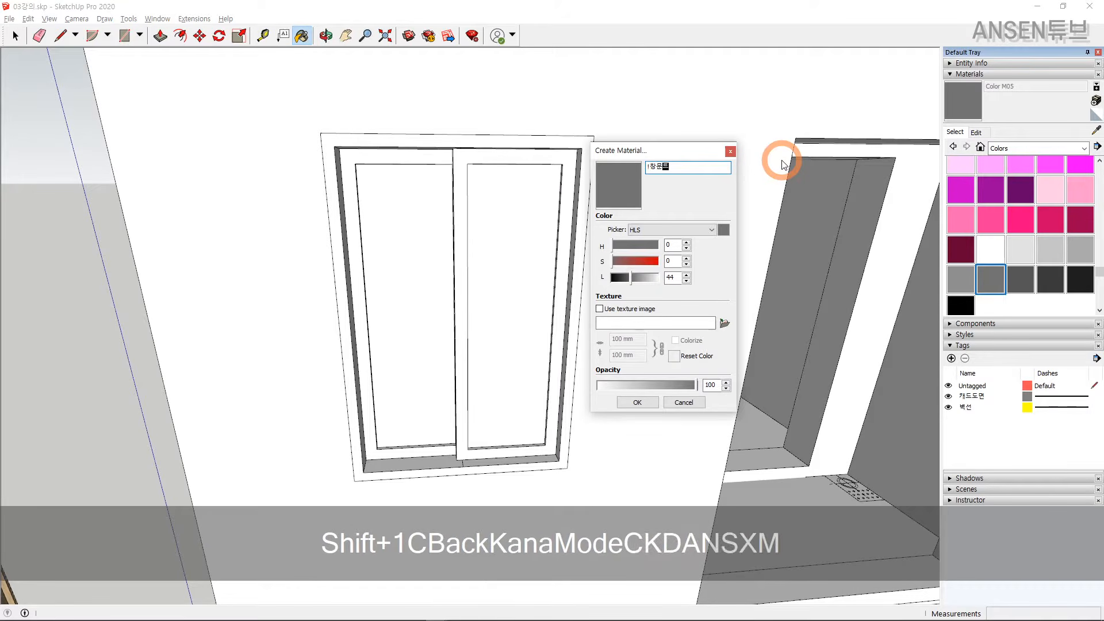
type("-1")
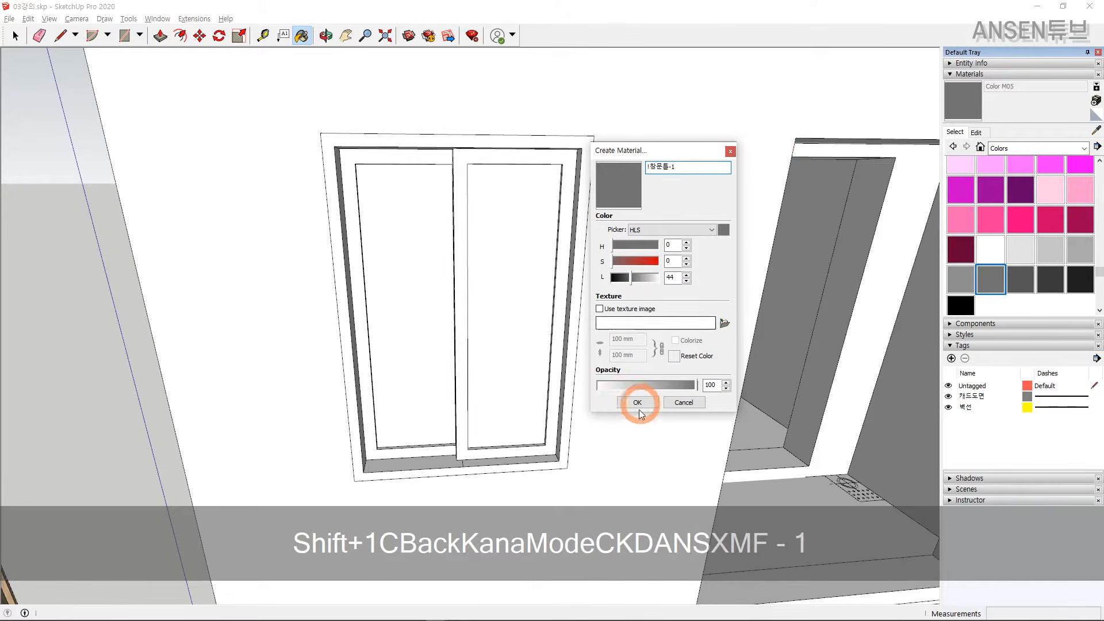
left_click(637, 402)
left_click(1025, 198)
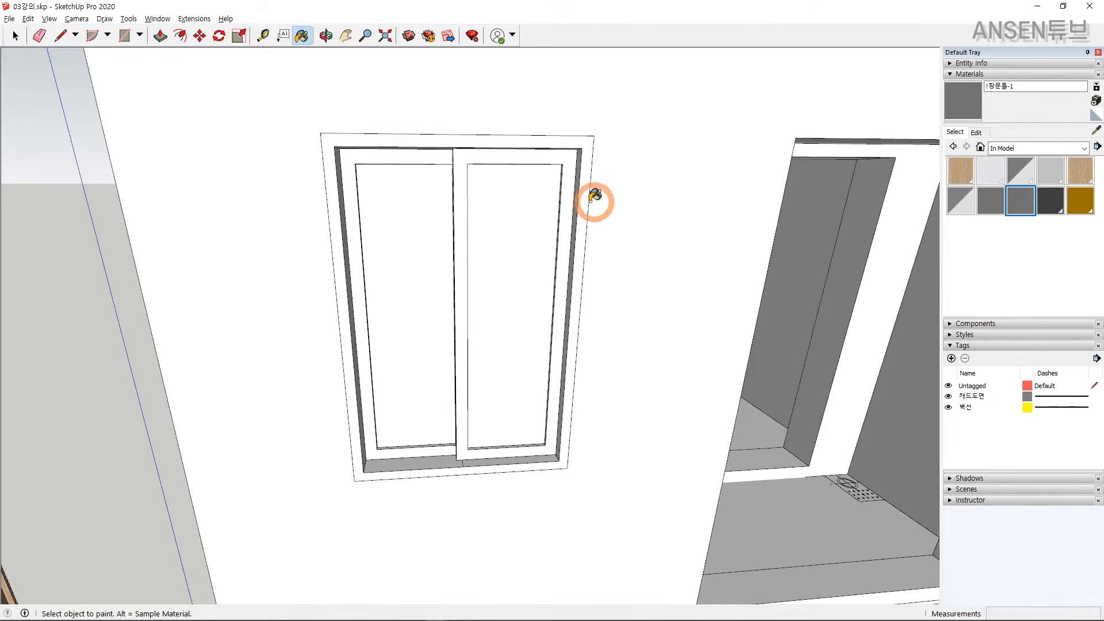
Paint the window's outer frame and both sash frames with the !창문틀-1 material.
scroll(567, 182, "up", 4)
key("space")
left_click(573, 158)
key("b")
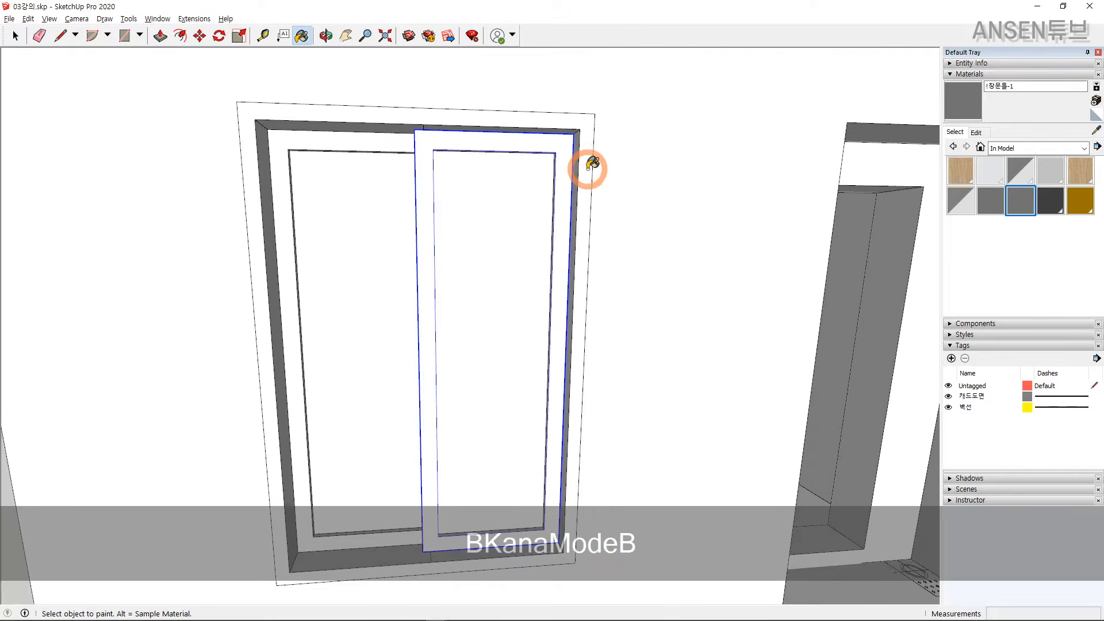
left_click(580, 139)
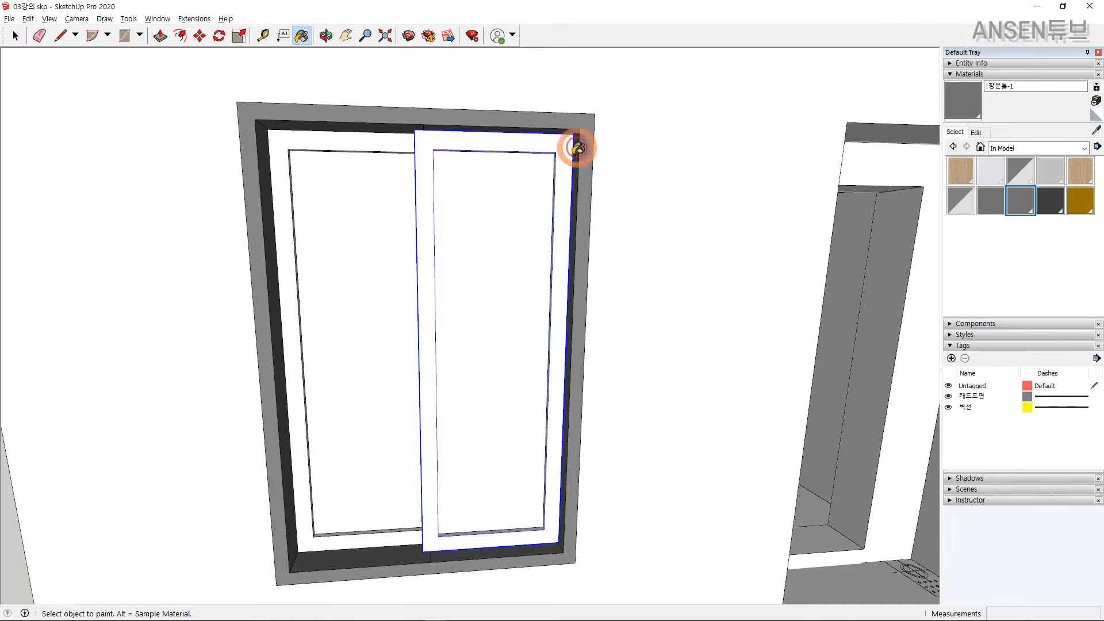
left_click(570, 140)
mouse_move(569, 140)
middle_mouse_down()
mouse_move(572, 197)
mouse_move(658, 99)
mouse_move(461, 185)
middle_mouse_up()
scroll(461, 184, "up", 2)
left_click(433, 140)
key("space")
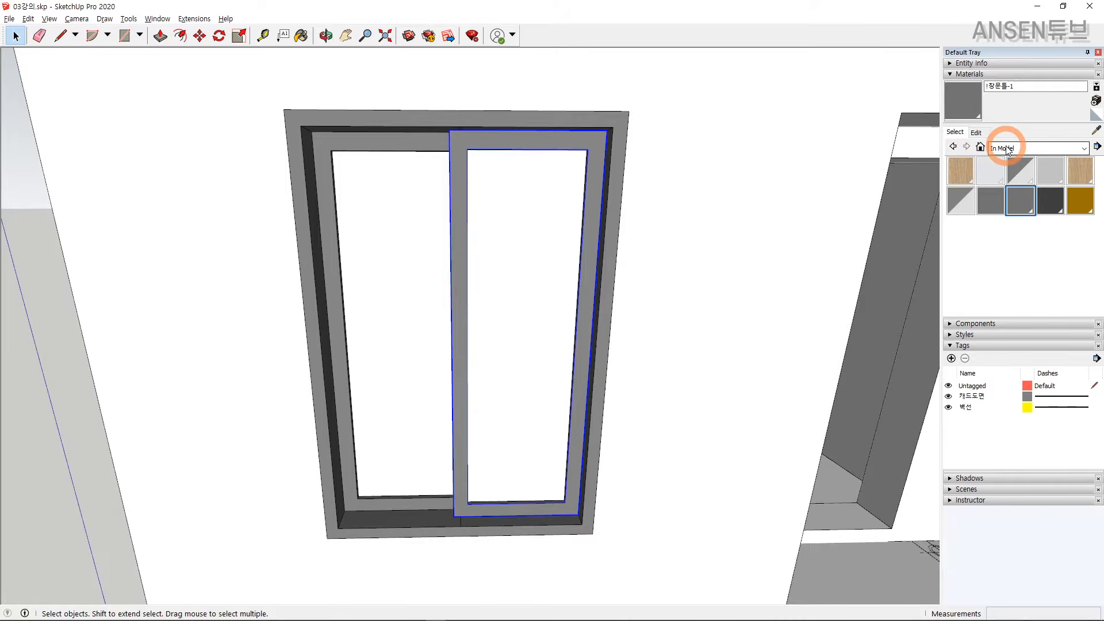
Create a new material named !창문-1 based on Translucent Glass Gray from the Glass and Mirrors collection.
left_click(1010, 151)
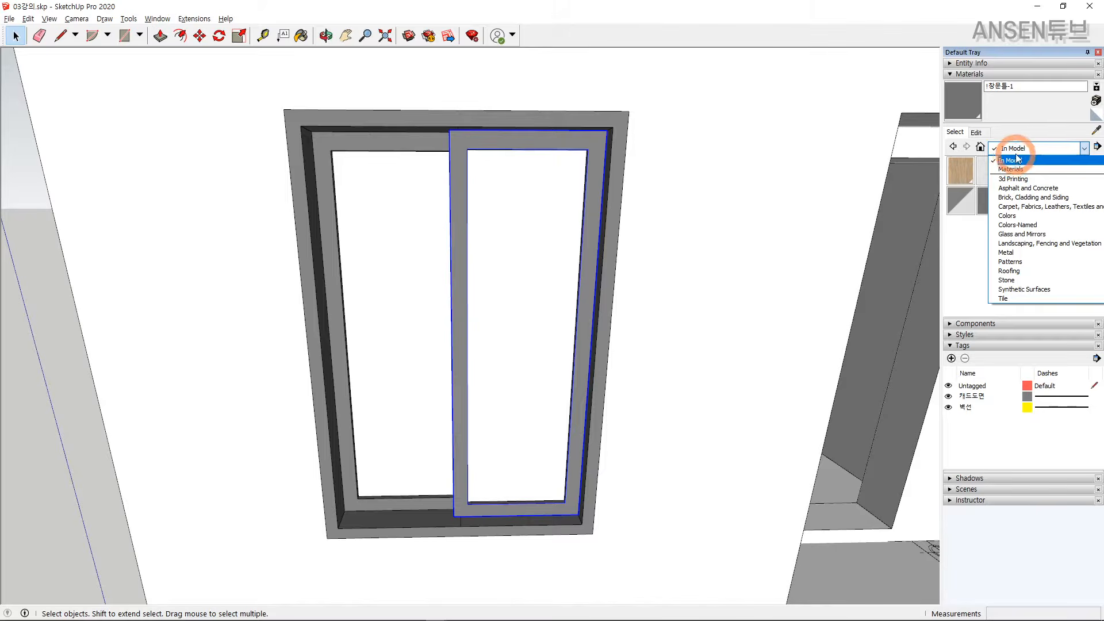
left_click(1023, 235)
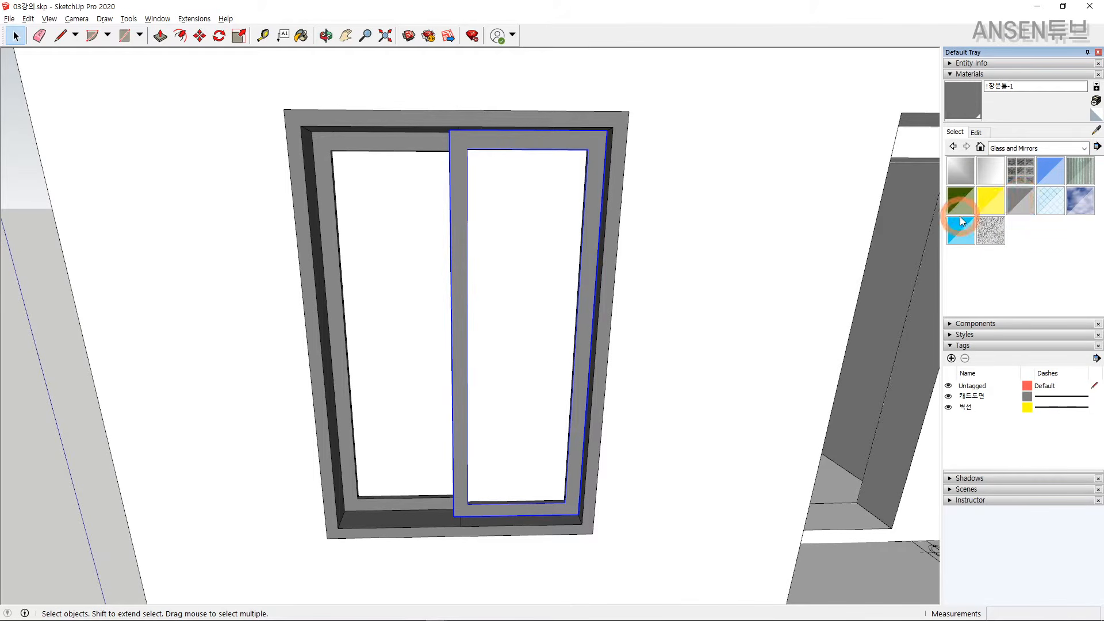
left_click(1028, 201)
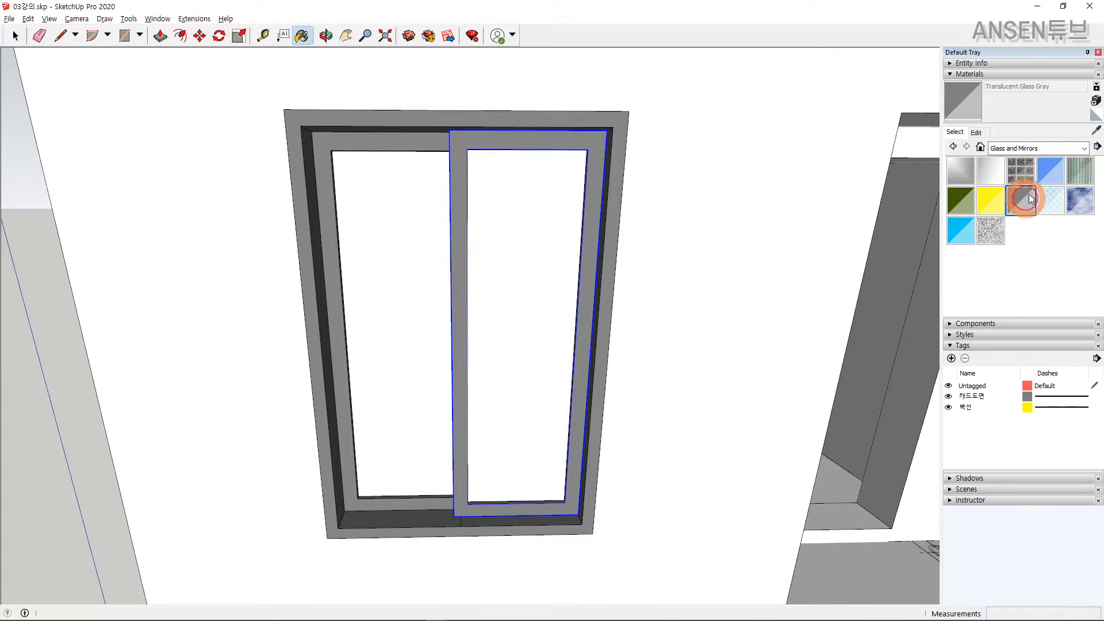
left_click(1097, 103)
left_click(708, 165)
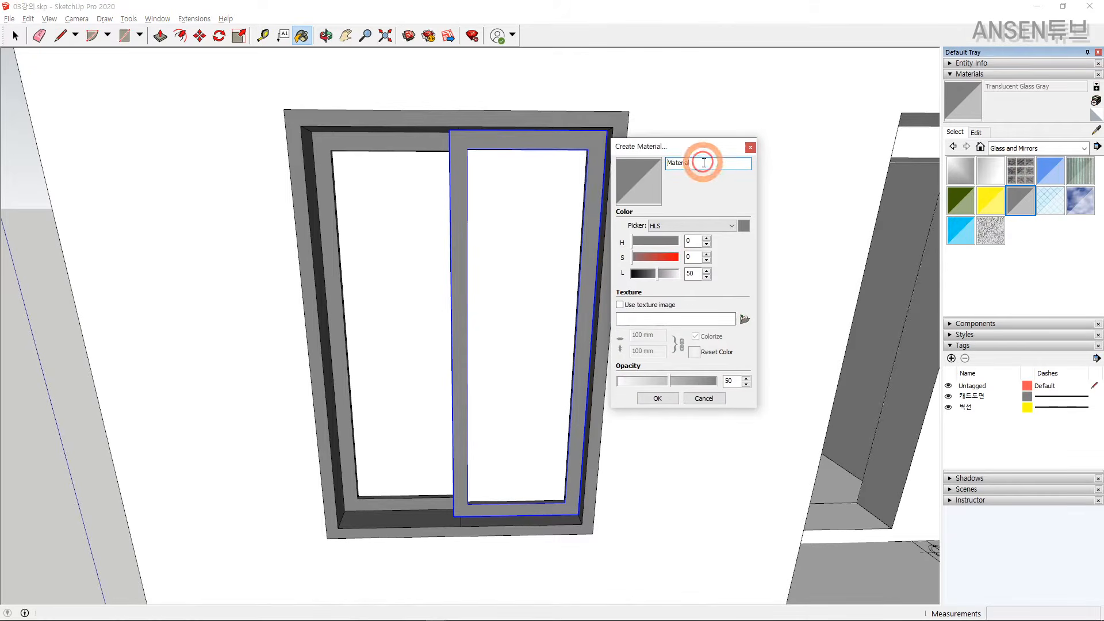
type("!")
key("BackSpace")
key("Hangul")
type("!추")
key("BackSpace")
type("창문-1")
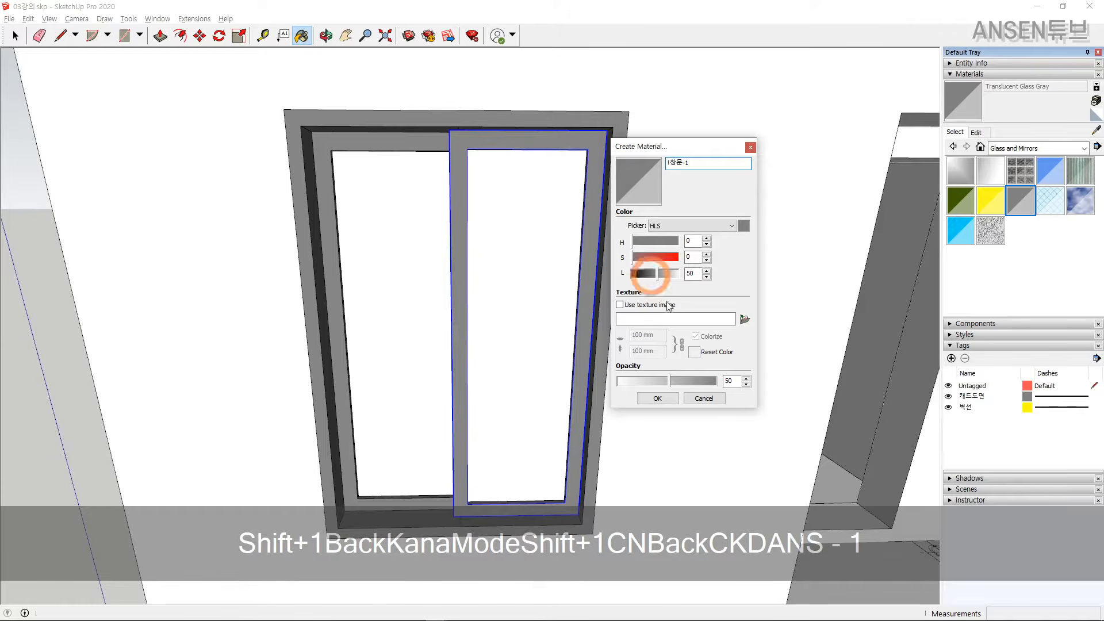
left_click(662, 400)
Paint the glass panes of both sashes with the !창문-1 material.
left_click(518, 262)
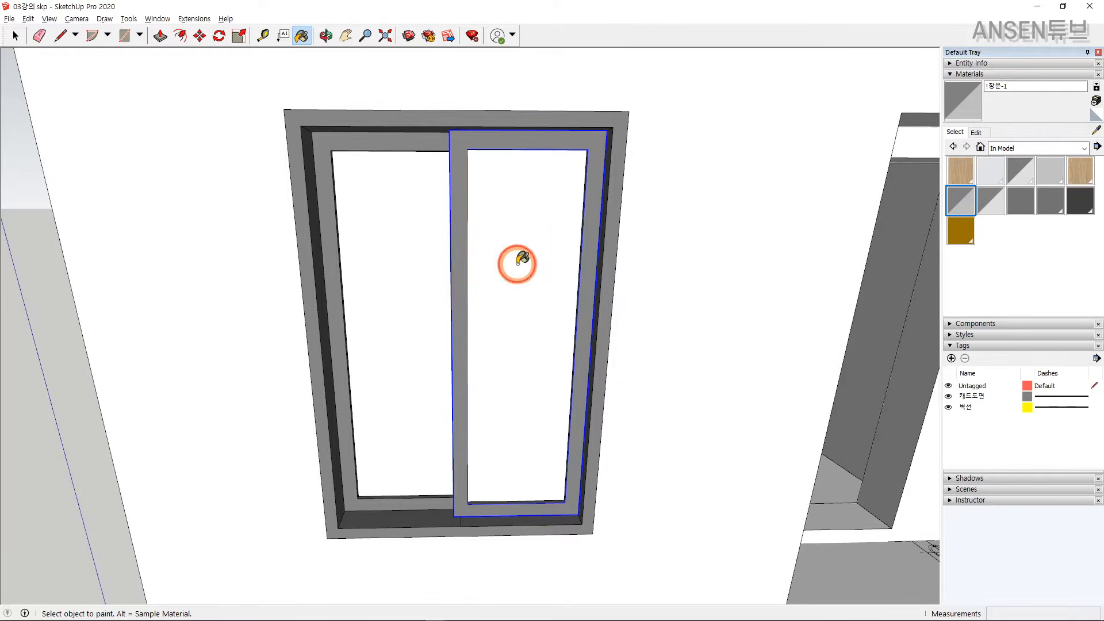
left_click(419, 266)
key("space")
middle_click_drag(478, 270, 636, 323)
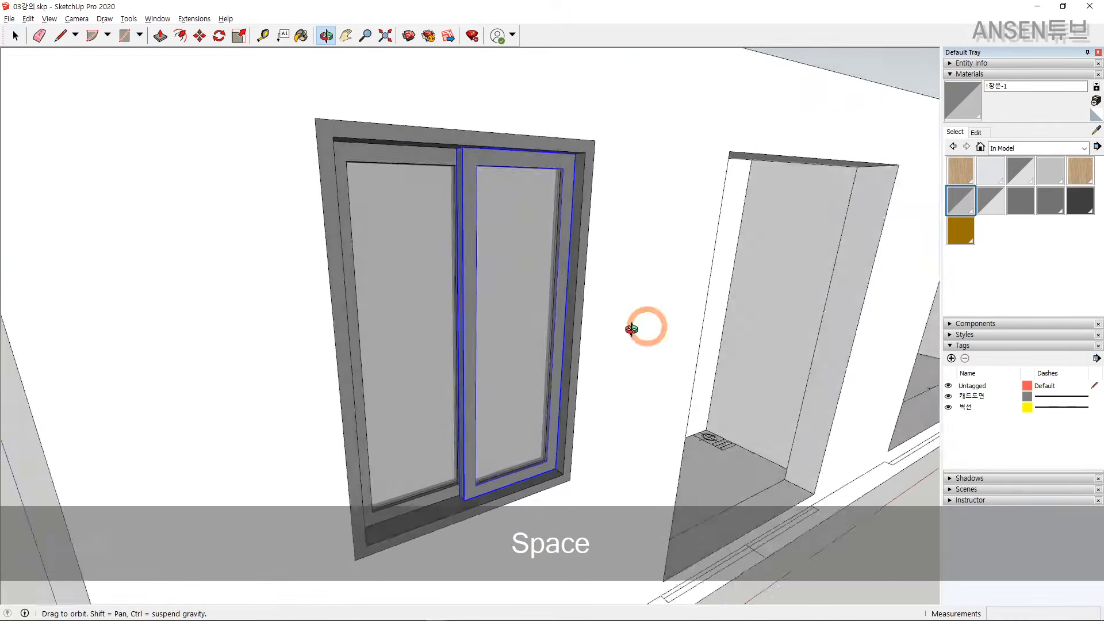
Set the opacity of the !창문-1 glass material to 25.
scroll(529, 448, "up", 5)
middle_click_drag(530, 449, 523, 426)
key("space")
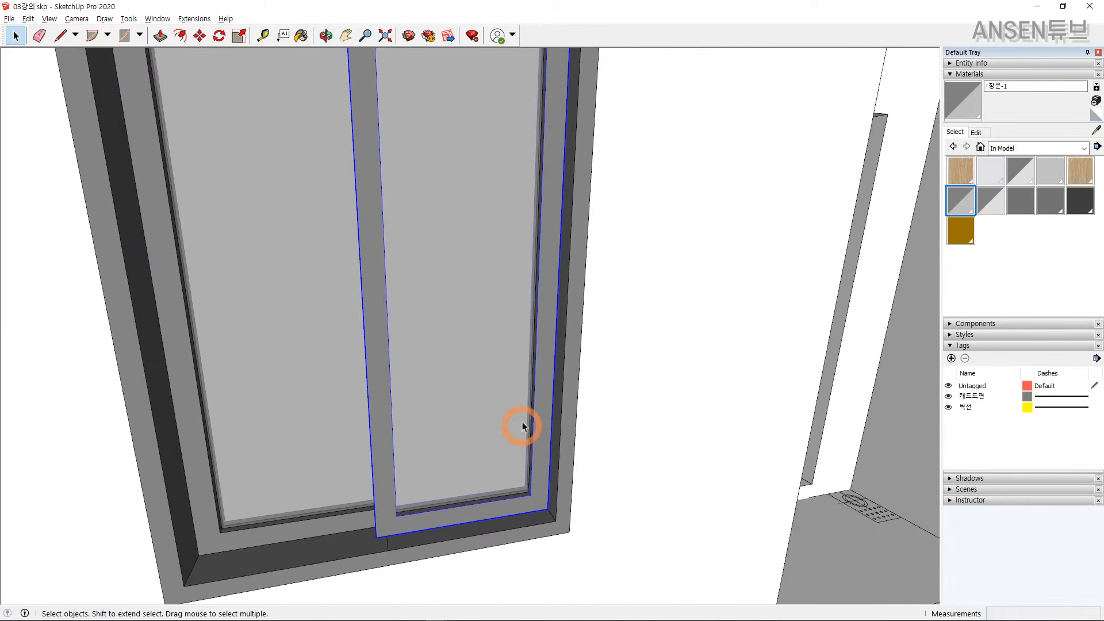
left_click(978, 133)
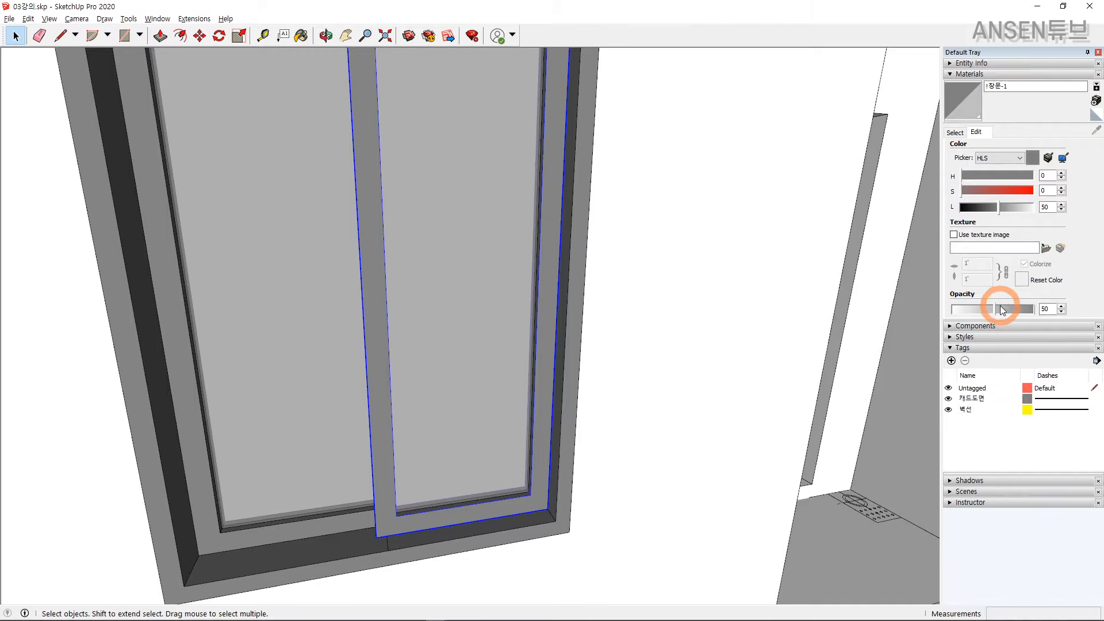
left_click_drag(996, 310, 977, 313)
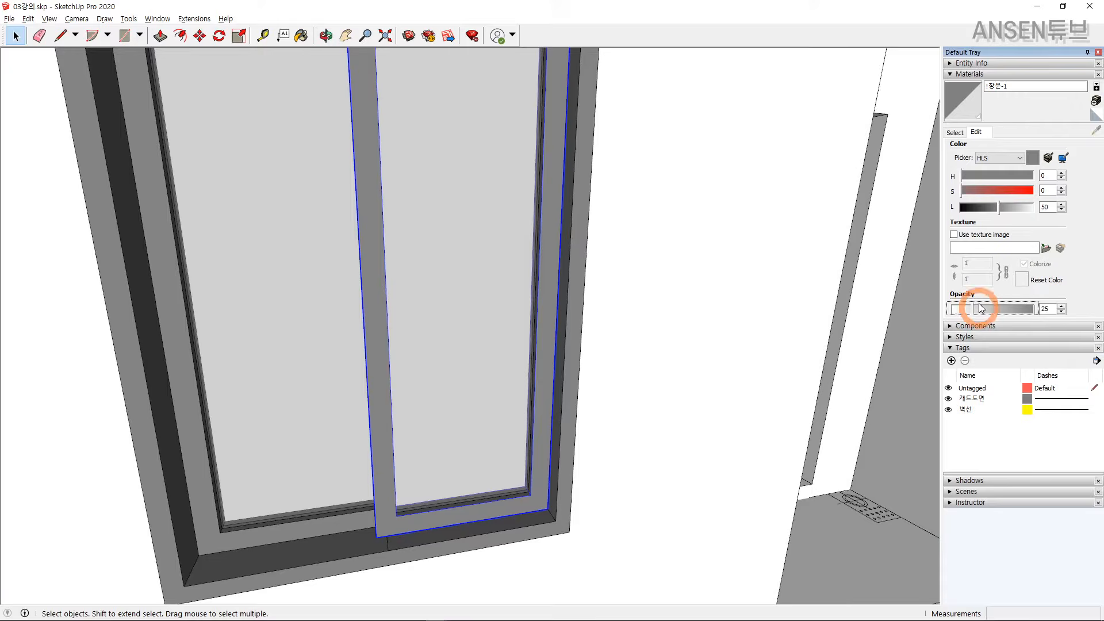
Select the outer frame, both sashes and the glass panes and combine them into one group.
scroll(665, 316, "down", 6)
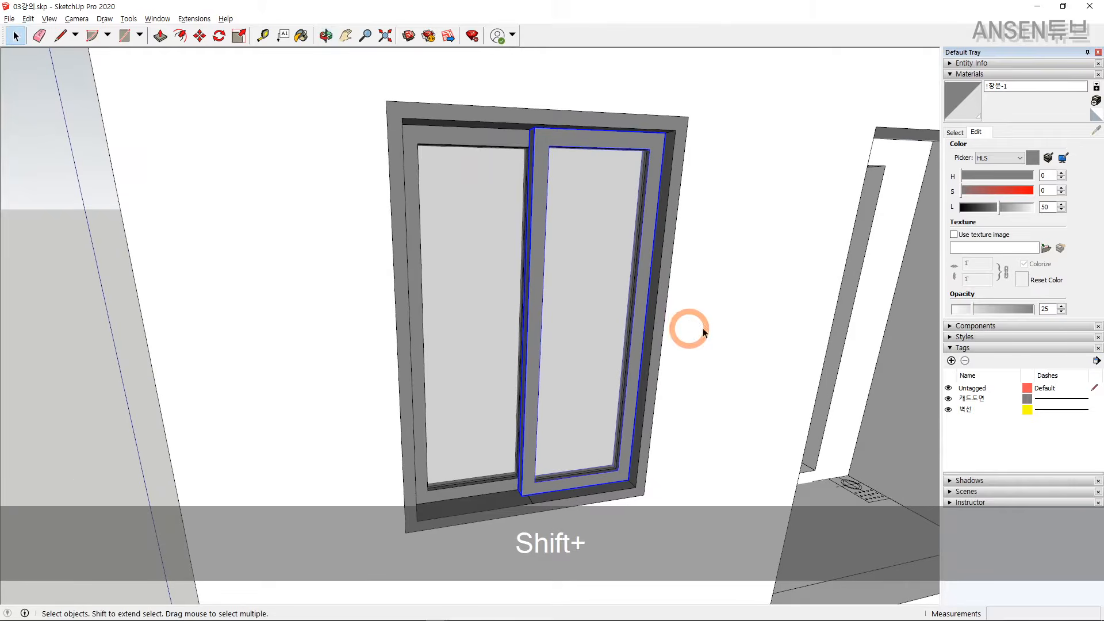
middle_click_drag(737, 300, 556, 420)
scroll(556, 421, "up", 3)
scroll(557, 436, "down", 5)
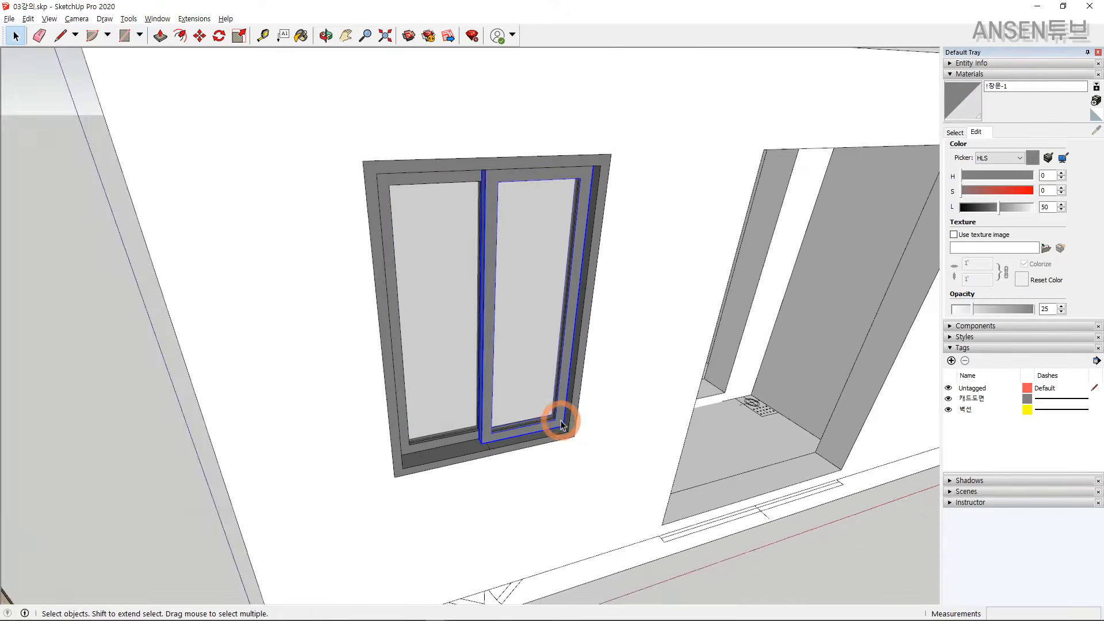
left_click_drag(303, 156, 602, 419, "shift")
scroll(522, 412, "up", 4)
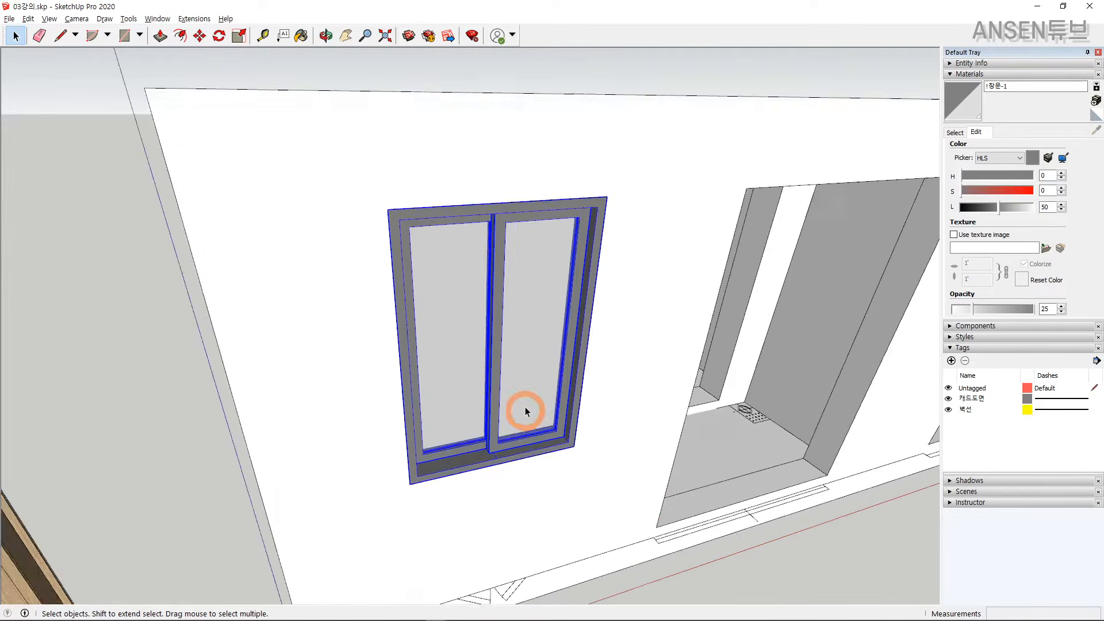
right_click(526, 362)
key("g")
Move the window group 50 mm inward from the wall face, starting from the frame's lower outer corner.
scroll(584, 436, "up", 4)
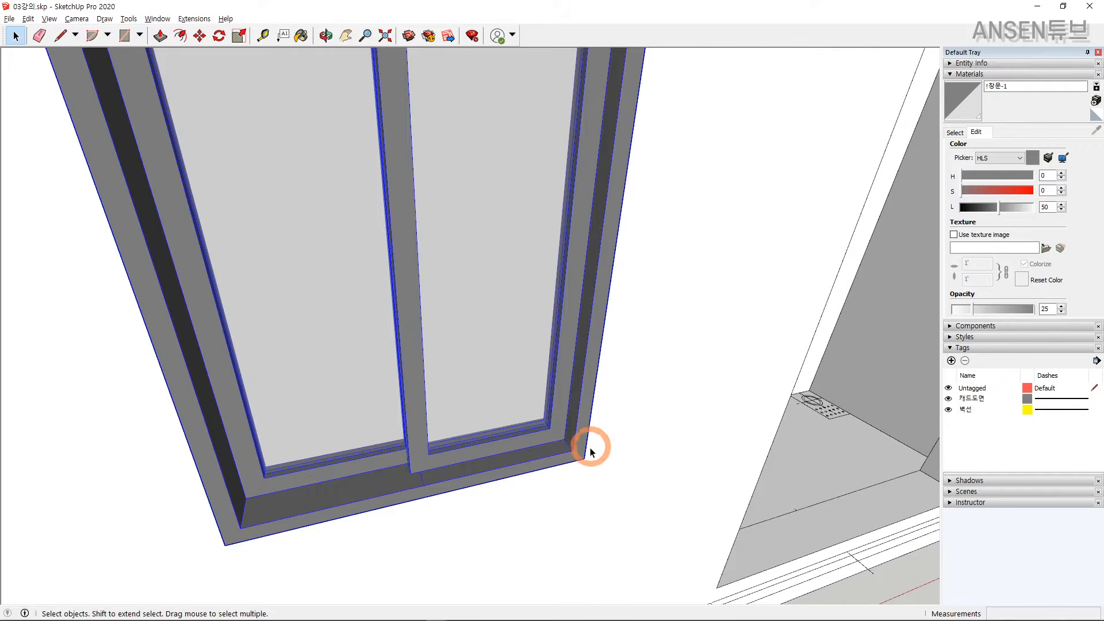
middle_click_drag(582, 458, 682, 532)
scroll(581, 461, "up", 3)
key("m")
middle_click_drag(594, 422, 570, 390)
key("n")
key("m")
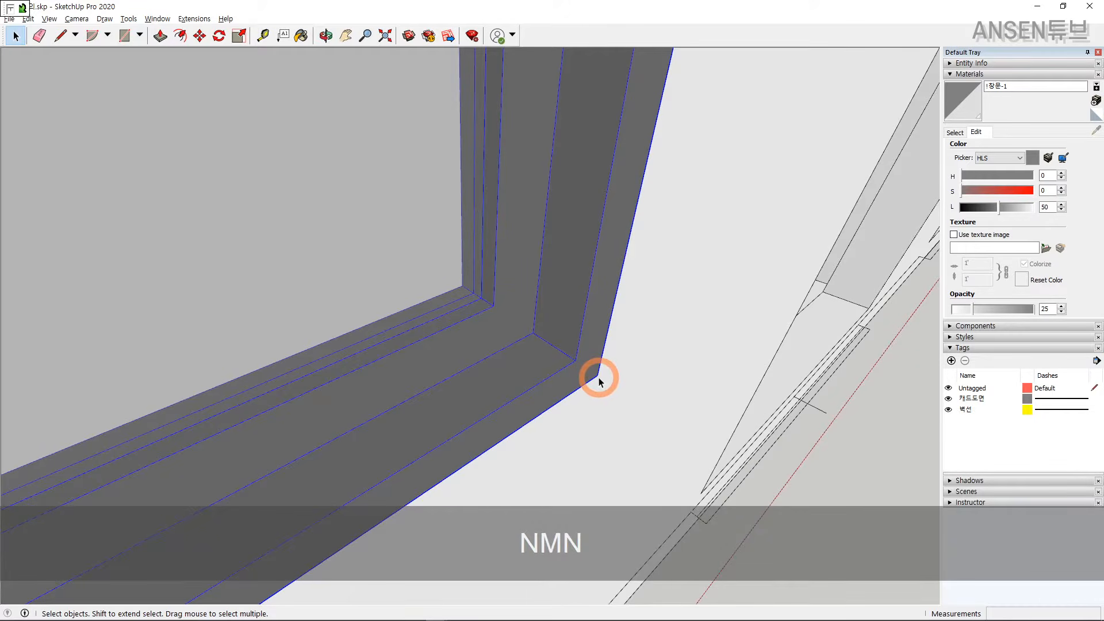
middle_click_drag(597, 378, 591, 395)
key("m")
key("space")
key("m")
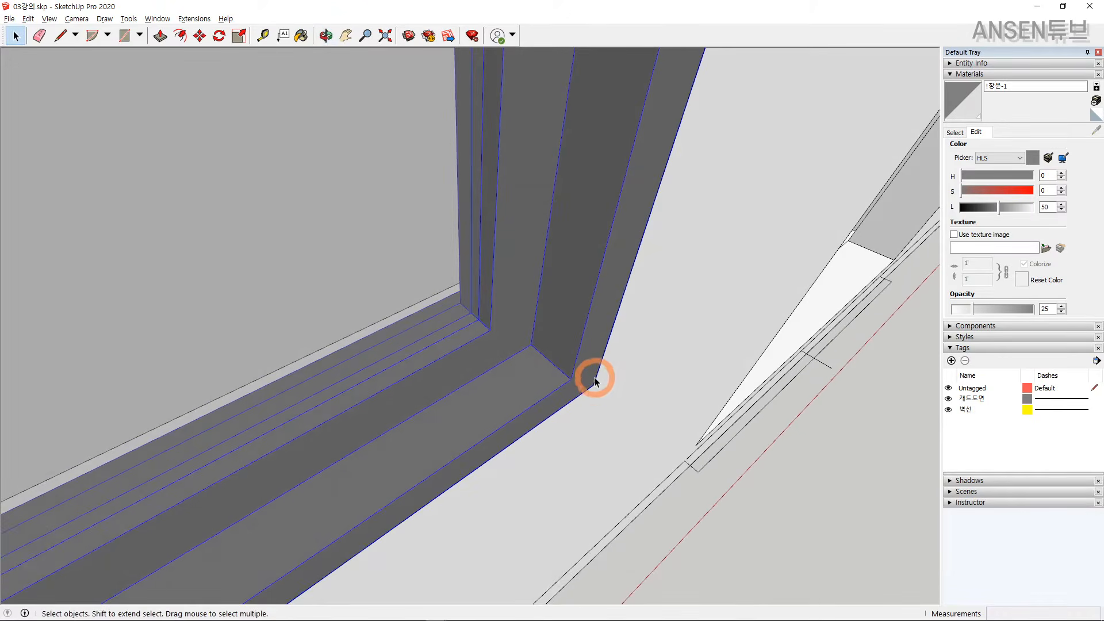
key("m")
left_click(595, 382)
type("50")
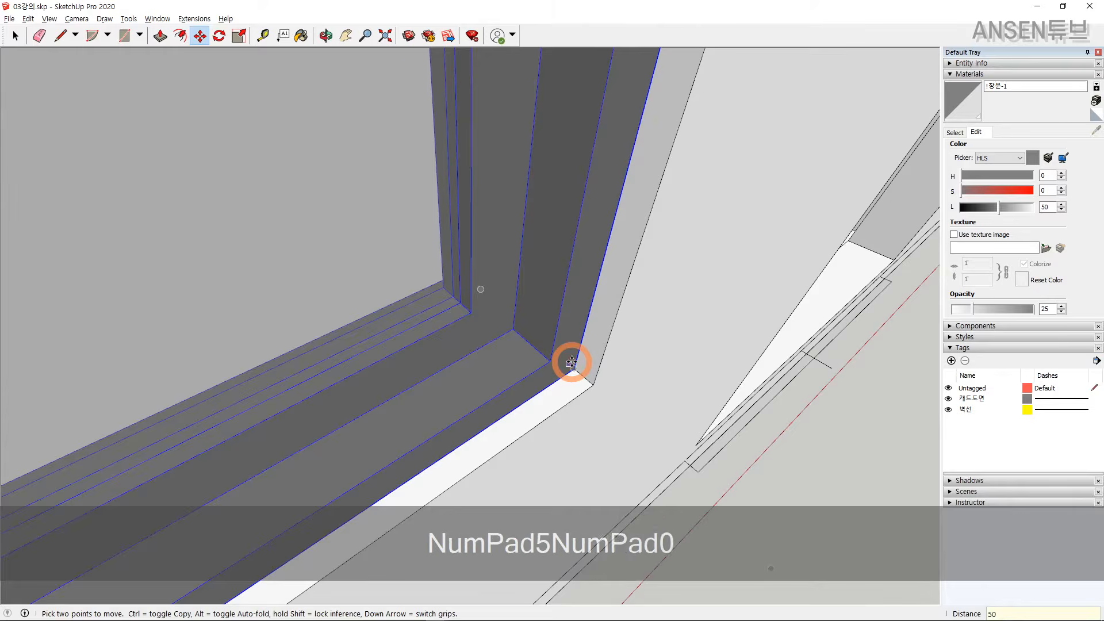
key("Return")
key("space")
Examine from several angles how the recessed window group sits in its wall opening.
scroll(593, 382, "down", 6)
middle_click_drag(593, 382, 606, 245)
key("space")
scroll(552, 369, "down", 3)
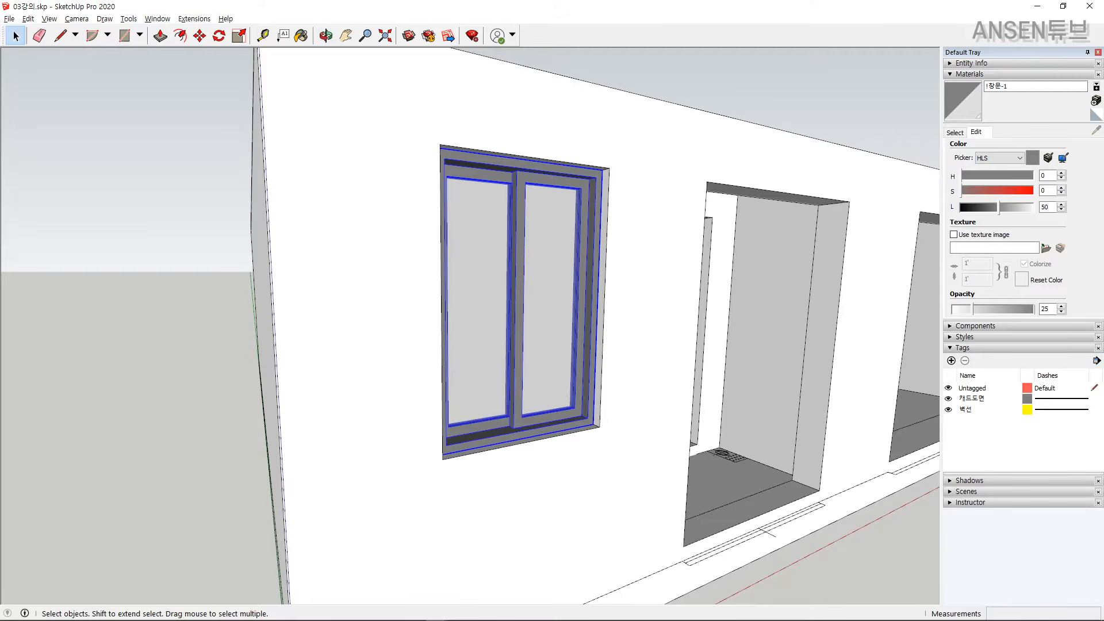
middle_click_drag(425, 333, 633, 359)
middle_click_drag(748, 331, 669, 291)
middle_click_drag(880, 305, 433, 322)
scroll(565, 239, "up", 4)
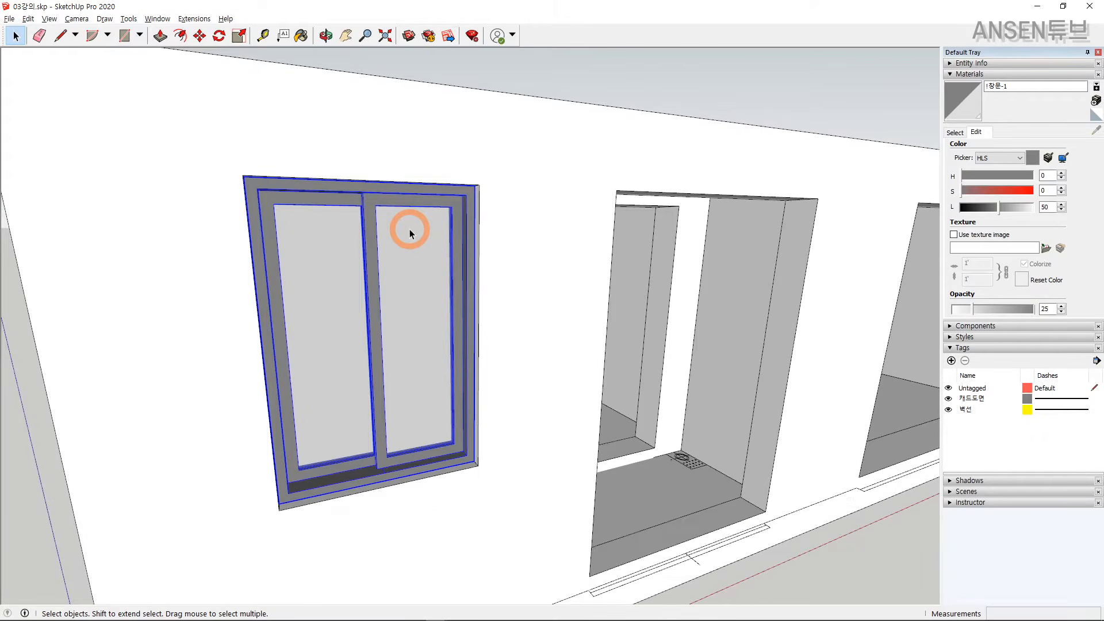
middle_click_drag(387, 229, 291, 173)
scroll(278, 193, "up", 3)
scroll(270, 187, "up", 1)
key("m")
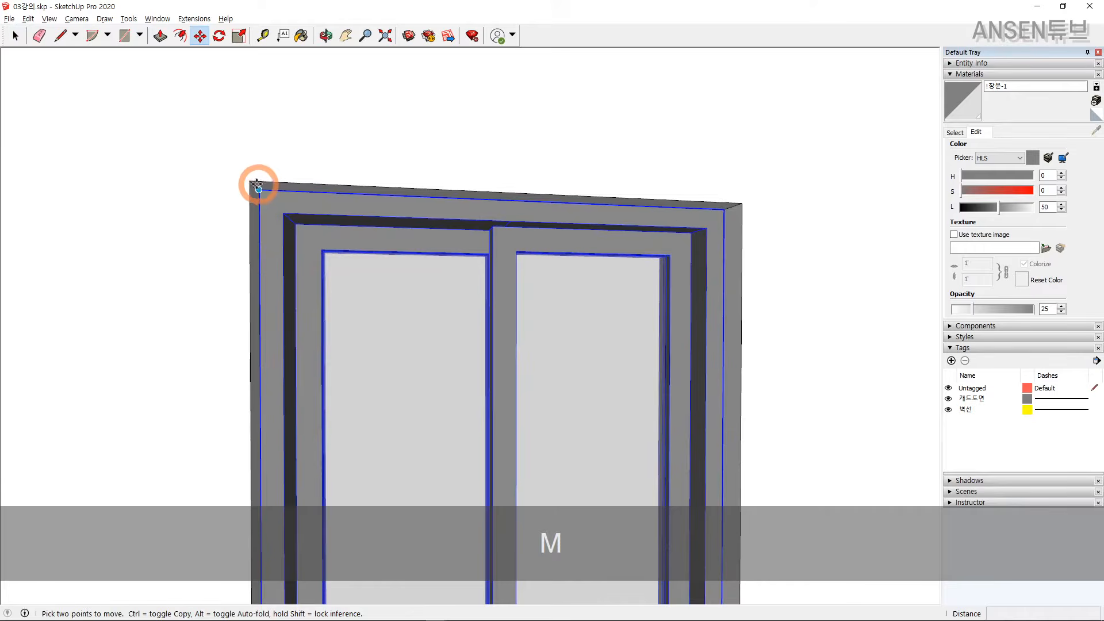
key("space")
scroll(345, 204, "down", 5)
middle_click_drag(449, 237, 259, 190, "shift")
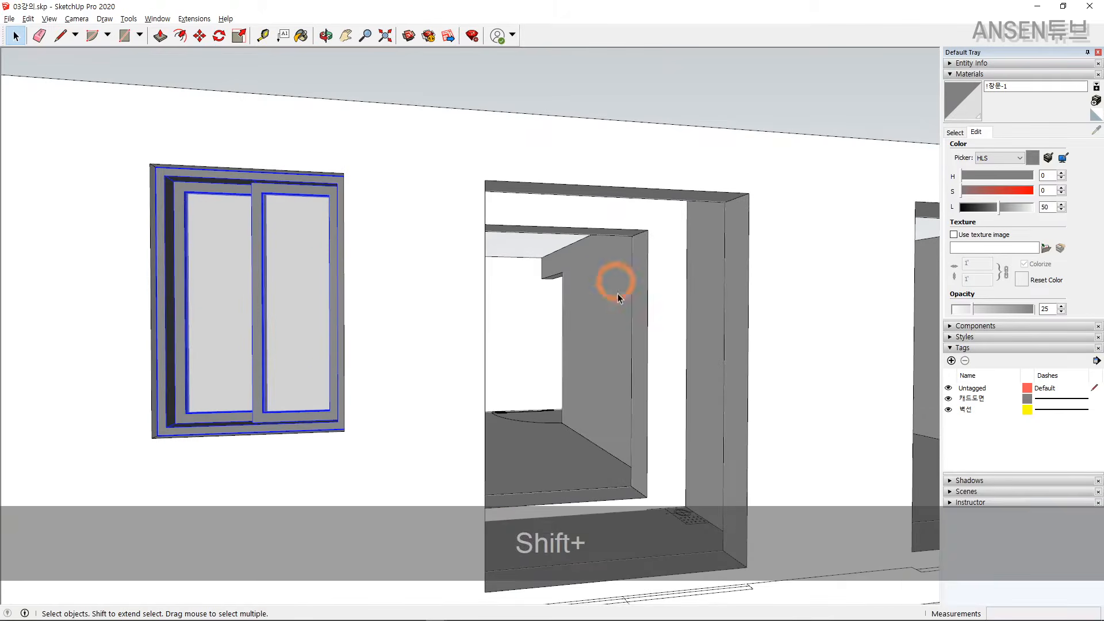
scroll(592, 247, "down", 3)
middle_click_drag(593, 246, 449, 170, "shift")
key("shift+r")
left_click(412, 144)
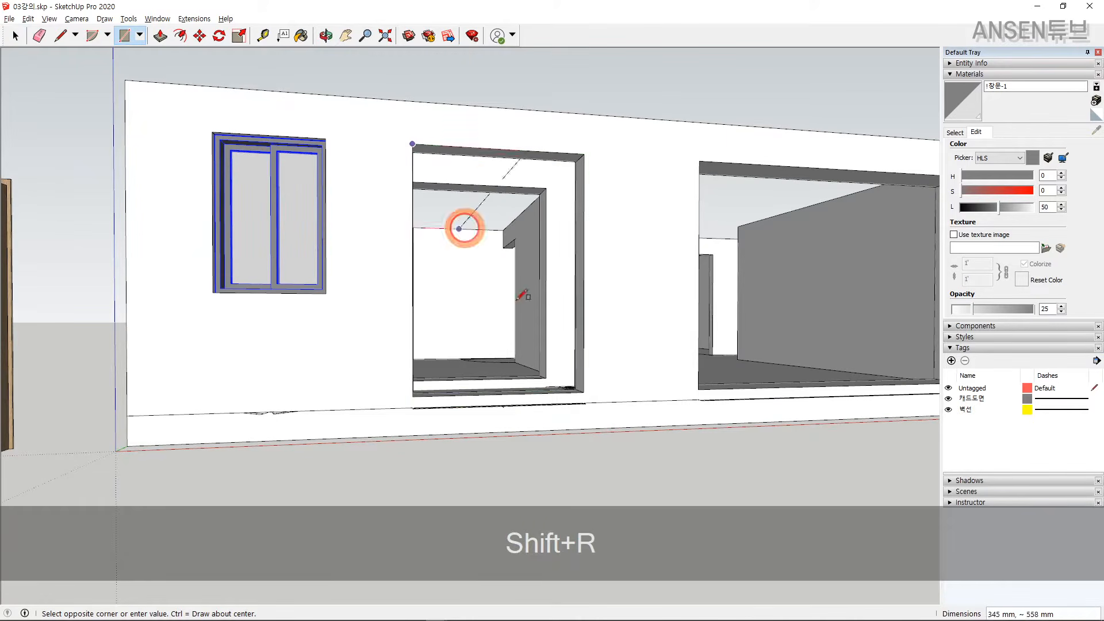
left_click(594, 393)
key("space")
middle_click_drag(584, 400, 572, 333)
key("f")
left_click(539, 175)
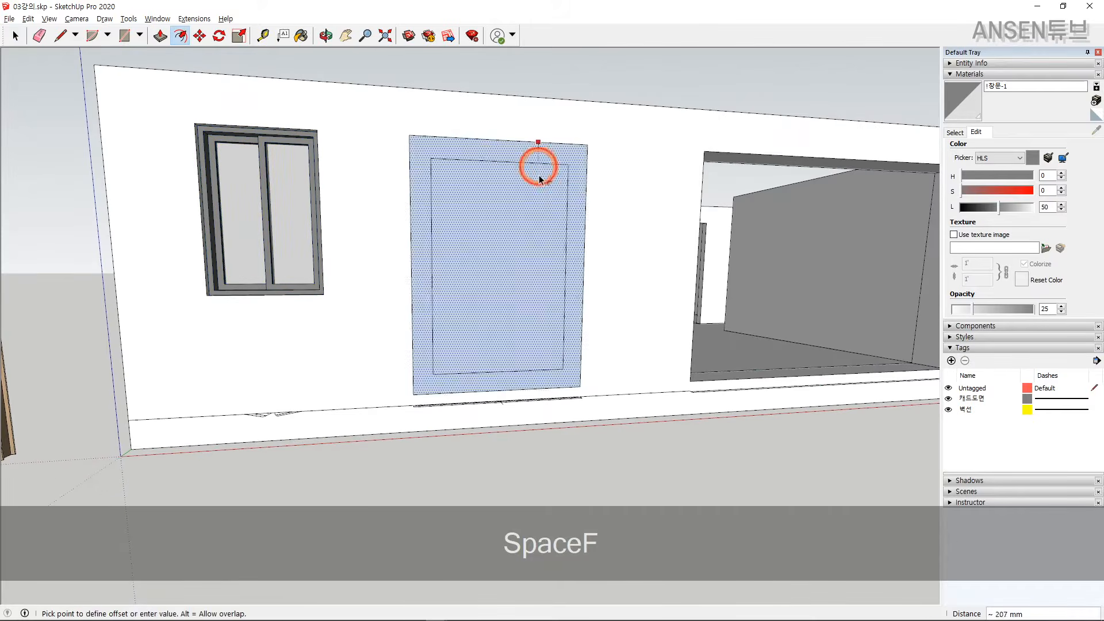
left_click(532, 191)
left_click(529, 200)
key("space")
middle_click_drag(489, 242, 512, 286)
key("ctrl+z")
key("ctrl+z")
key("ctrl+z")
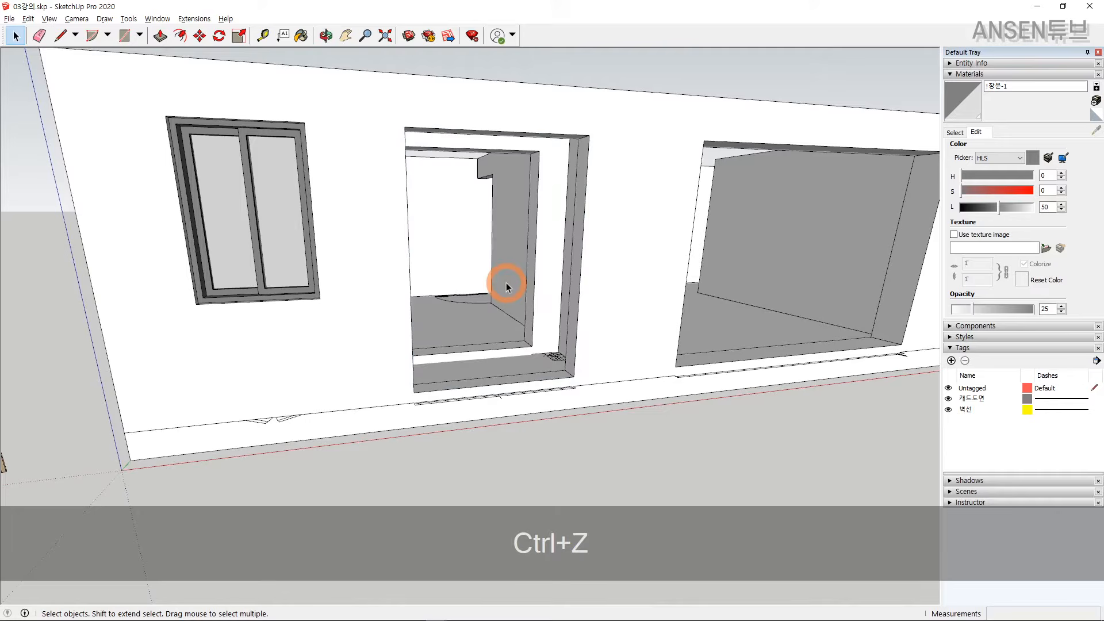
Try to move the left stile of the finished window's front sash inside its group.
key("Caps_Lock")
middle_click_drag(340, 223, 395, 183)
scroll(394, 182, "up", 4)
double_click(361, 174)
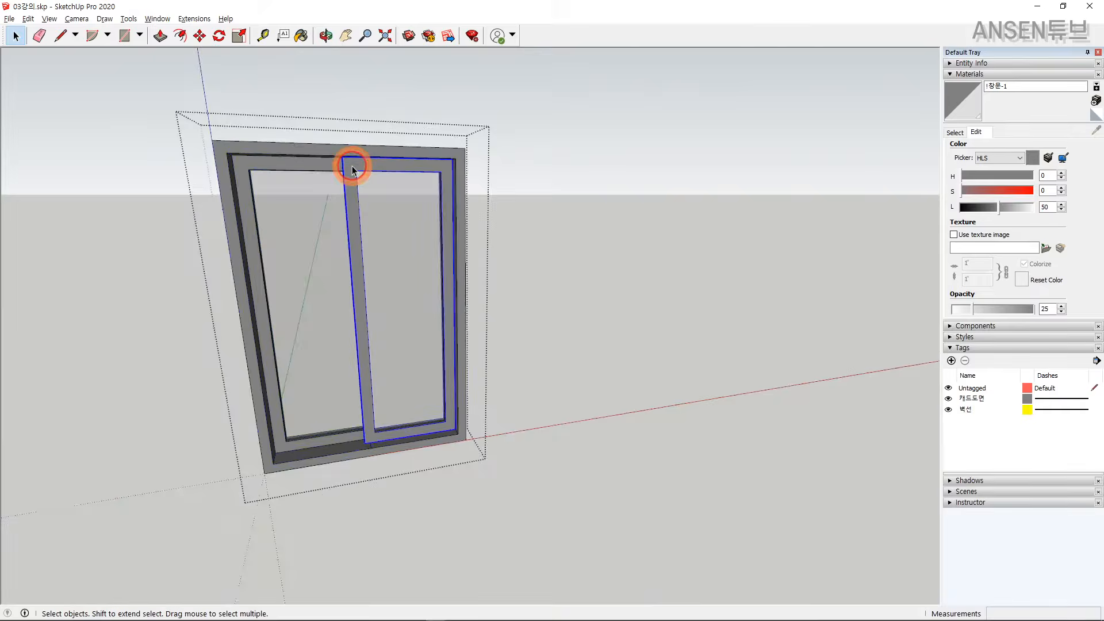
double_click(353, 168)
left_click_drag(291, 127, 400, 505)
key("m")
mouse_move(342, 155)
left_mouse_down()
mouse_move(264, 163)
mouse_move(262, 152)
mouse_move(382, 153)
mouse_move(264, 163)
mouse_move(340, 157)
left_mouse_up()
key("space")
key("Escape")
key("Escape")
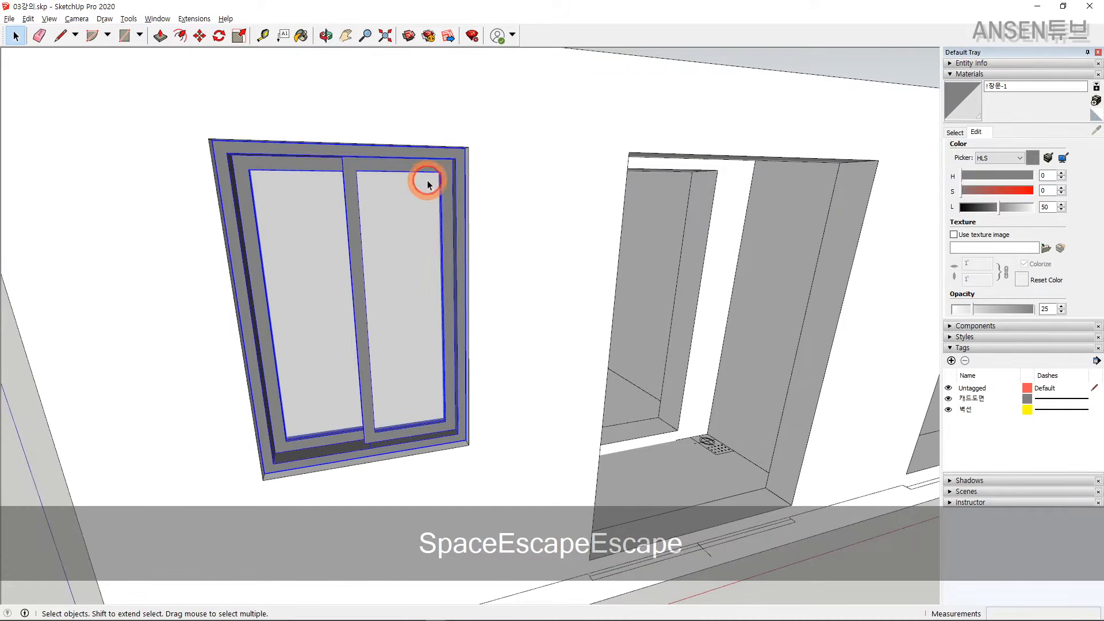
Copy the finished window group from its upper outer corner to the matching upper corner of the neighbouring taller opening.
left_click(266, 174)
key("n")
key("m")
scroll(241, 164, "up", 3)
left_click(192, 131)
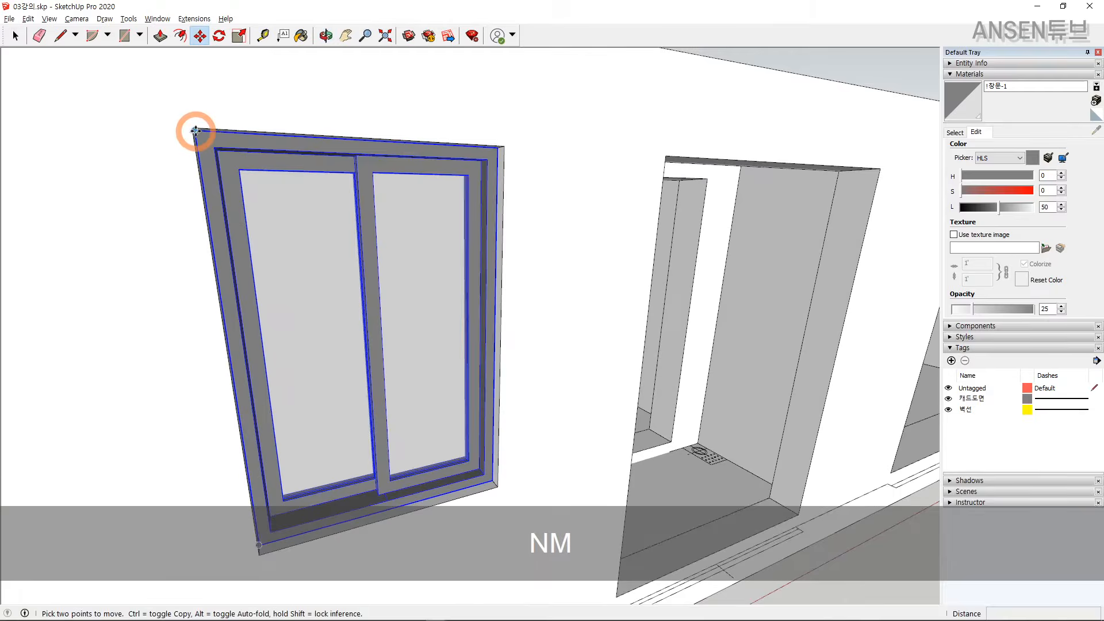
key("ctrl")
left_click(666, 159)
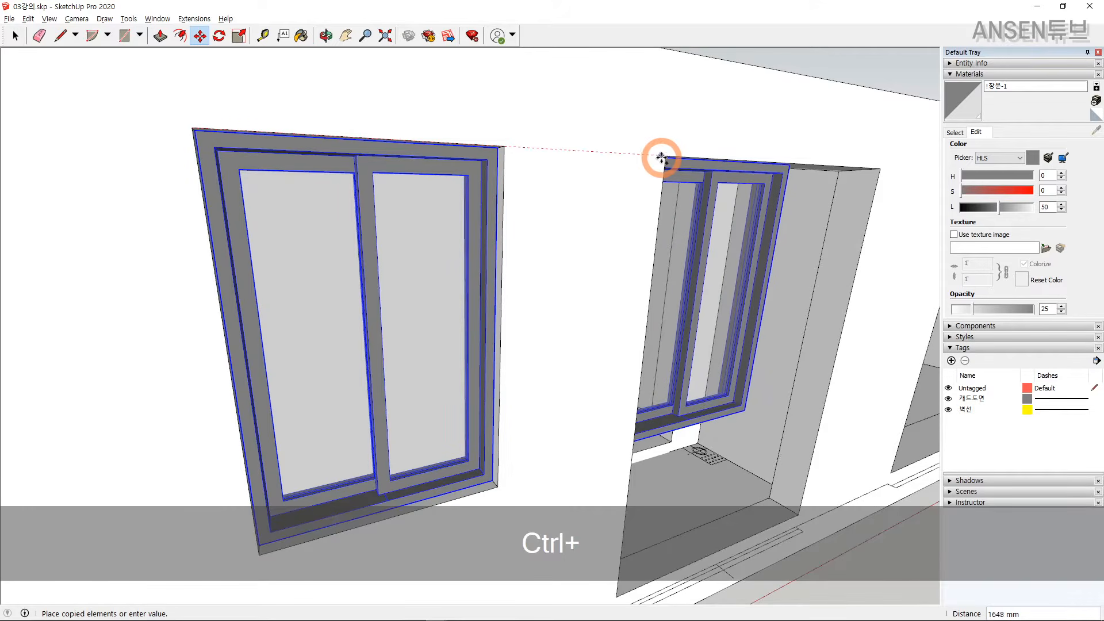
key("space")
Widen the copied window's outer frame by moving its right side to the opening's right edge.
scroll(666, 161, "down", 2)
middle_click_drag(666, 161, 340, 190)
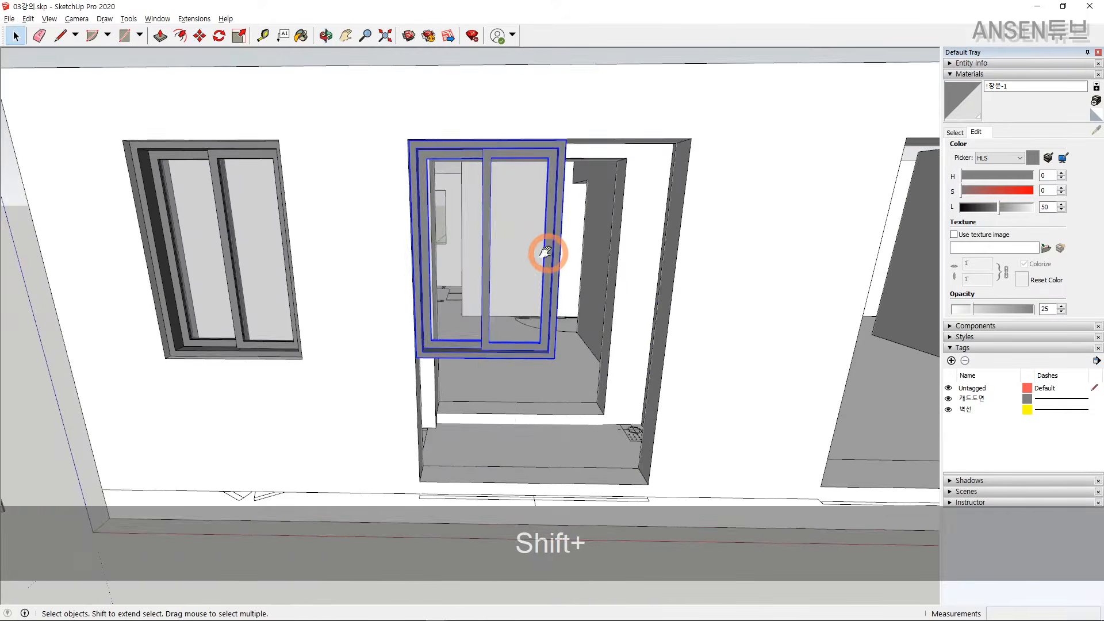
middle_click_drag(538, 249, 503, 232, "shift")
scroll(519, 142, "up", 3)
double_click(519, 138)
double_click(519, 139)
scroll(518, 139, "down", 2)
middle_click_drag(519, 138, 500, 153, "shift")
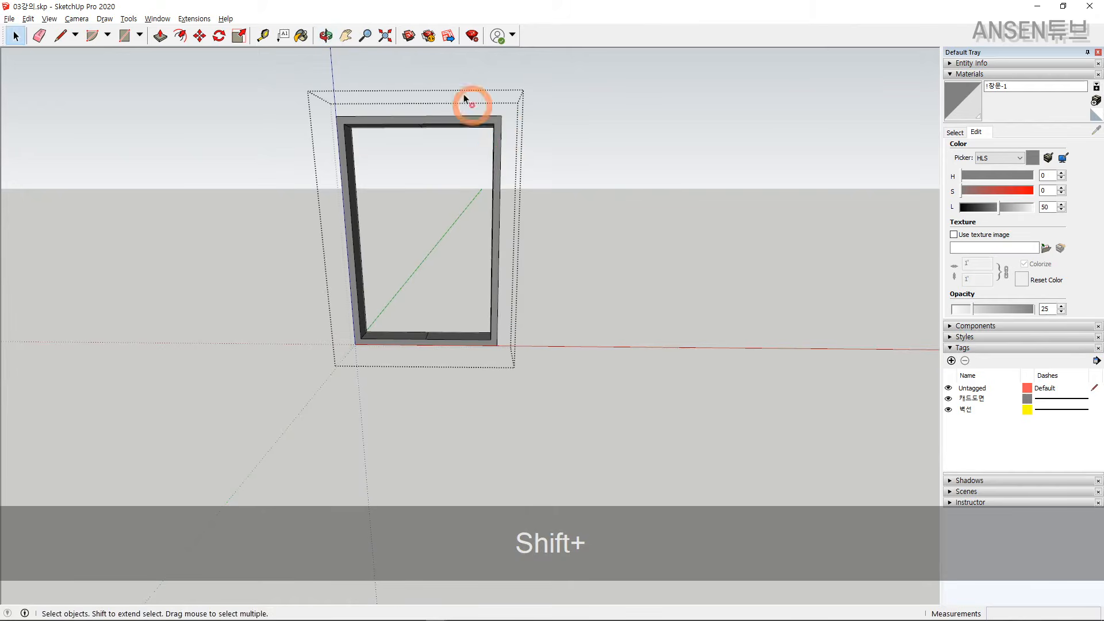
left_click_drag(453, 80, 571, 387)
key("m")
left_click(502, 117)
key("grave")
left_click(633, 120, "shift")
key("space")
Lengthen the copied outer frame by moving its bottom member down to the opening's lower corner.
middle_click_drag(634, 120, 607, 193)
middle_click_drag(607, 193, 576, 166, "shift")
key("space")
left_click_drag(331, 247, 648, 341)
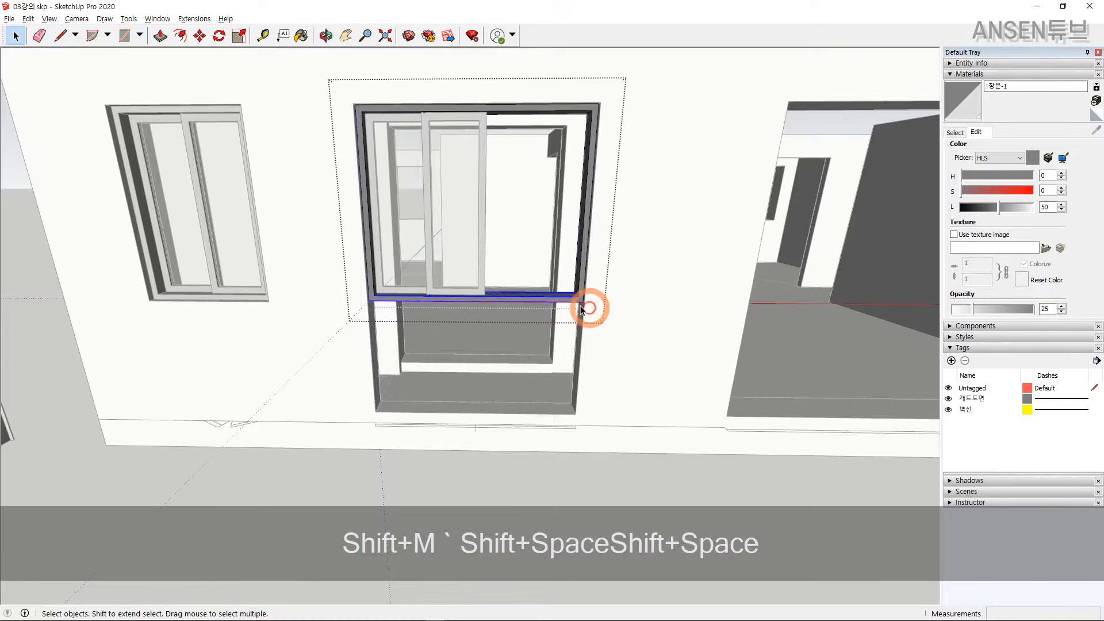
scroll(586, 306, "up", 3)
key("m")
key("grave")
left_click(590, 301)
key("grave")
middle_click_drag(590, 345, 693, 403)
scroll(583, 327, "up", 3)
scroll(576, 325, "down", 1)
middle_click_drag(577, 331, 578, 277, "shift")
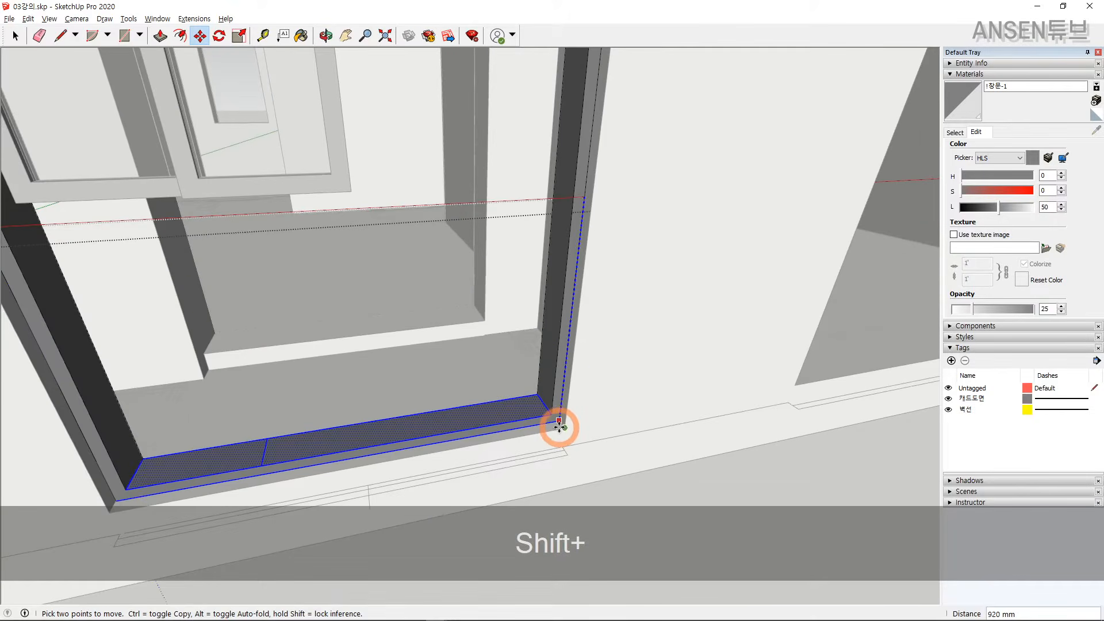
left_click(561, 430)
key("space")
scroll(561, 430, "down", 2)
middle_click_drag(561, 430, 574, 237)
key("Escape")
Open the copied window group and delete its left sash together with the glass.
scroll(572, 375, "down", 2)
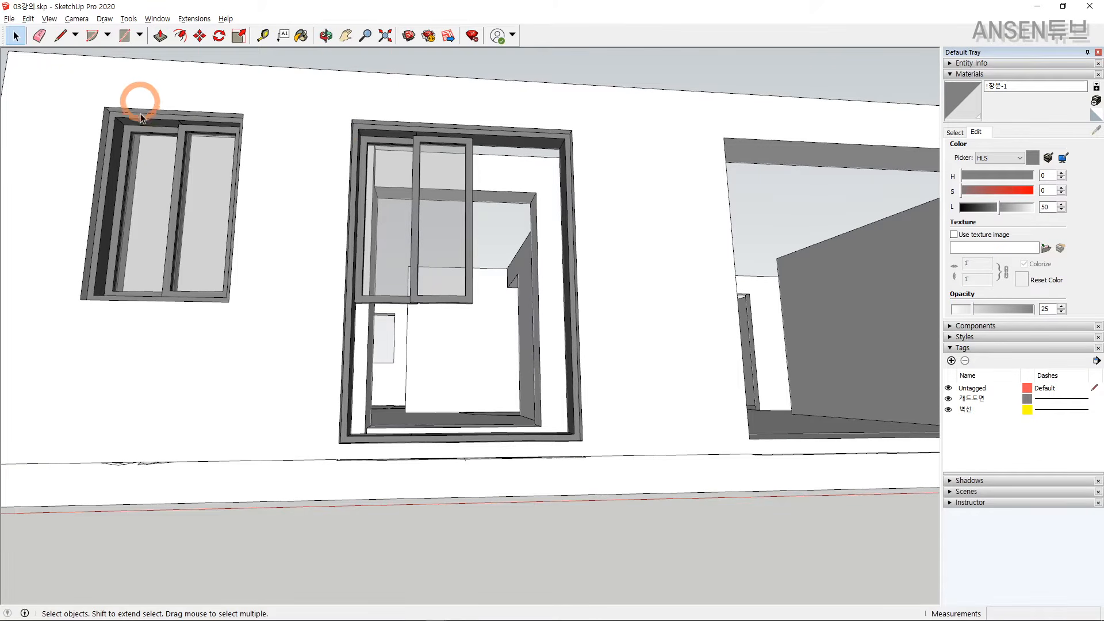
middle_click_drag(316, 142, 503, 294)
scroll(495, 266, "up", 1)
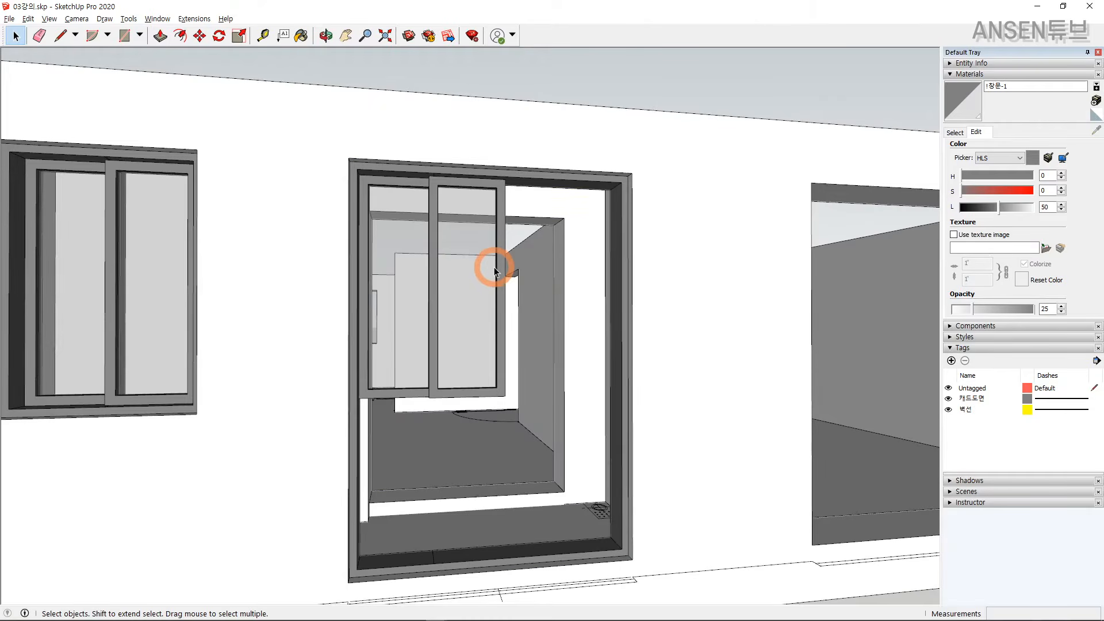
double_click(403, 200)
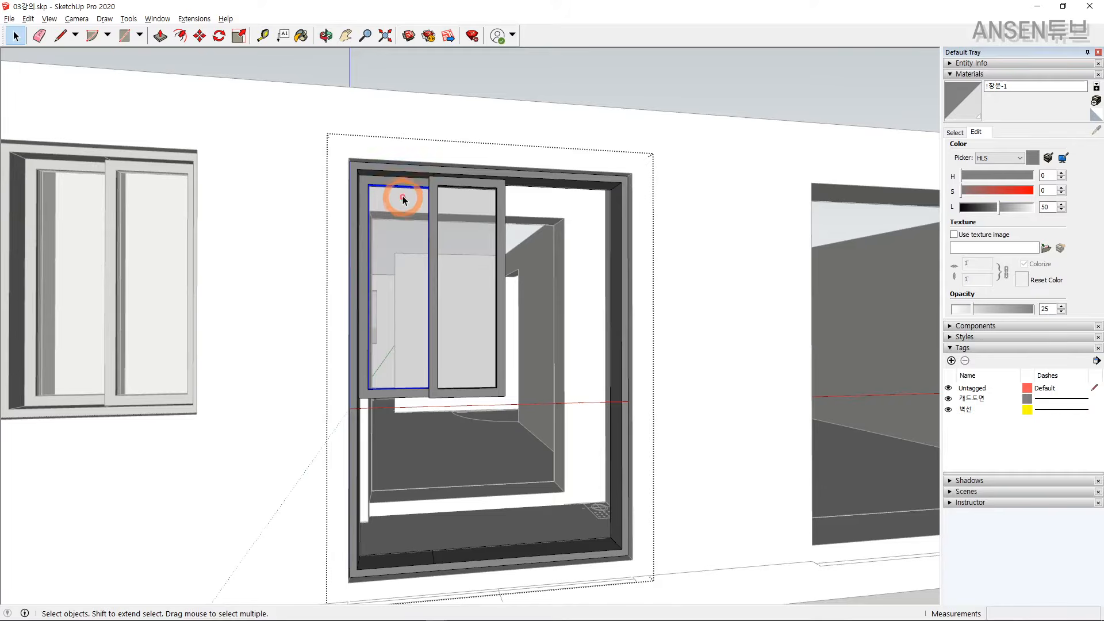
key("Delete")
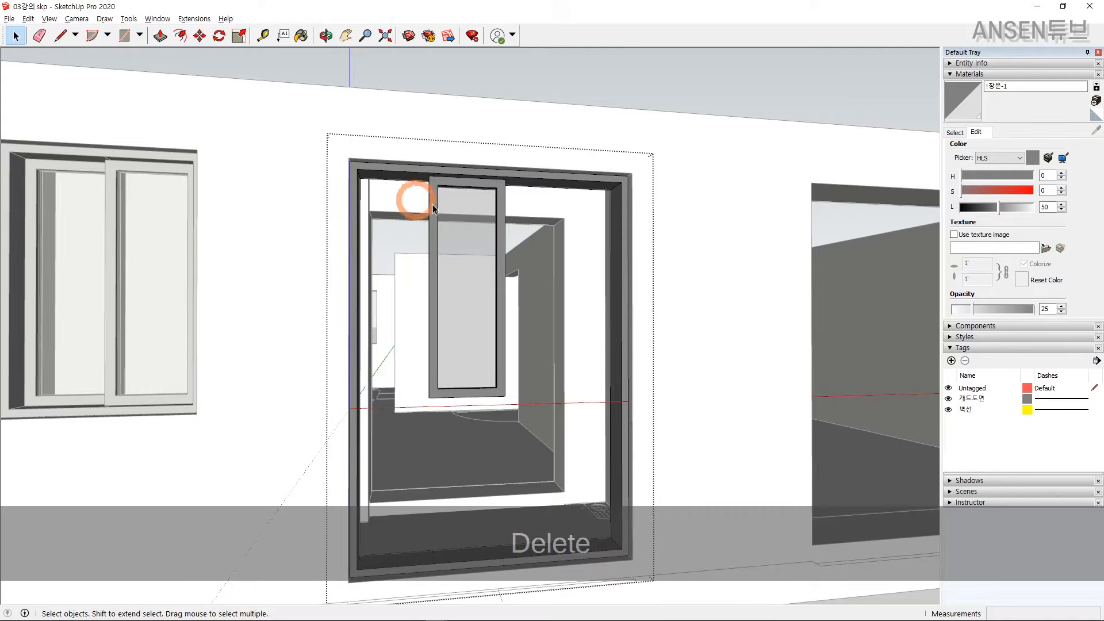
Move the remaining sash along the red axis until it meets the inner right side of the outer frame.
left_click(451, 193)
scroll(483, 202, "up", 2)
key("shift+n")
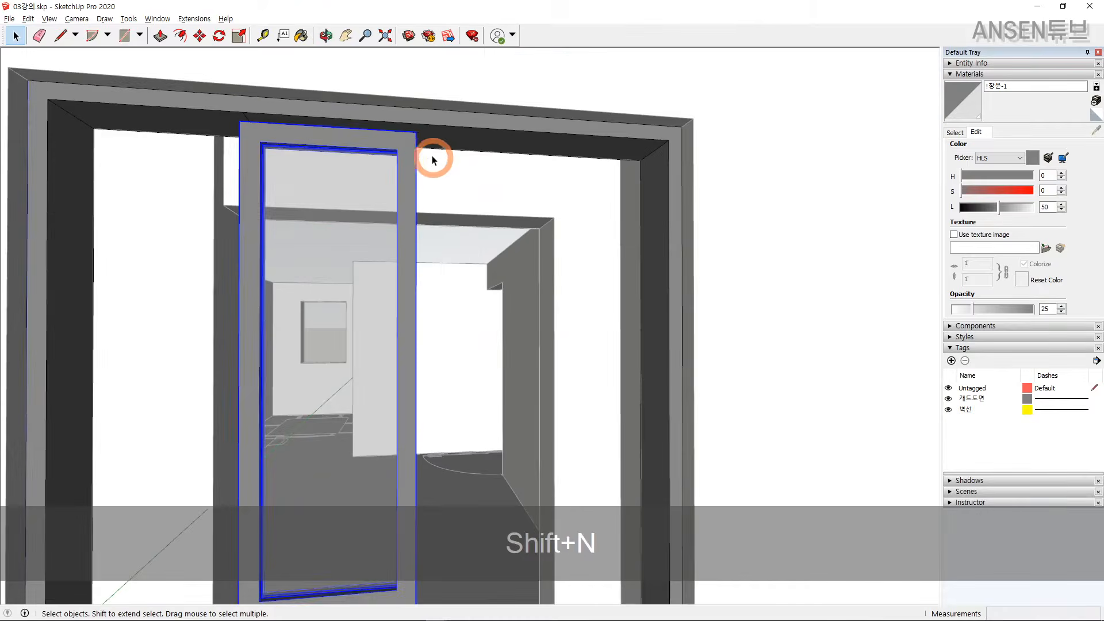
left_click_drag(414, 133, 685, 140)
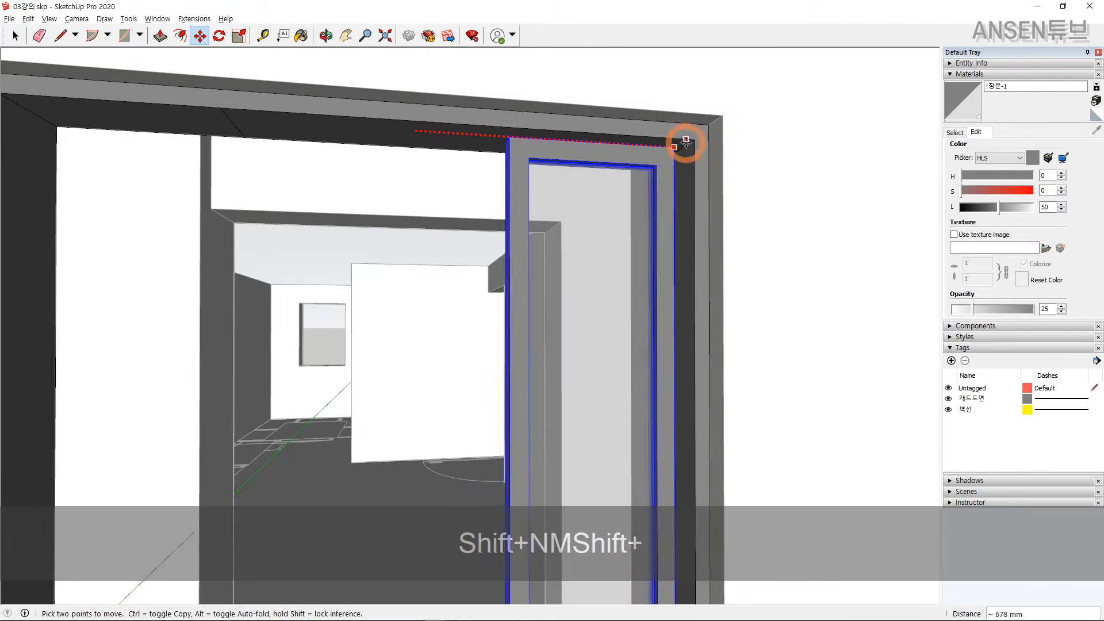
left_click(690, 141)
key("space")
scroll(587, 172, "down", 3)
middle_click_drag(587, 173, 430, 136)
middle_click_drag(524, 395, 541, 521)
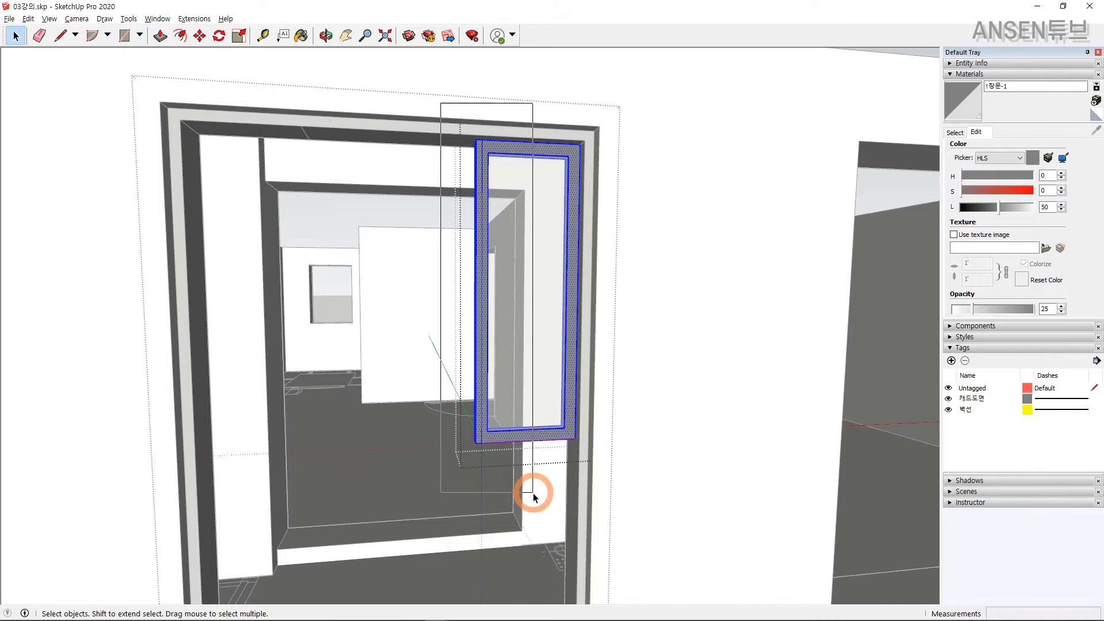
scroll(469, 162, "up", 4)
key("m")
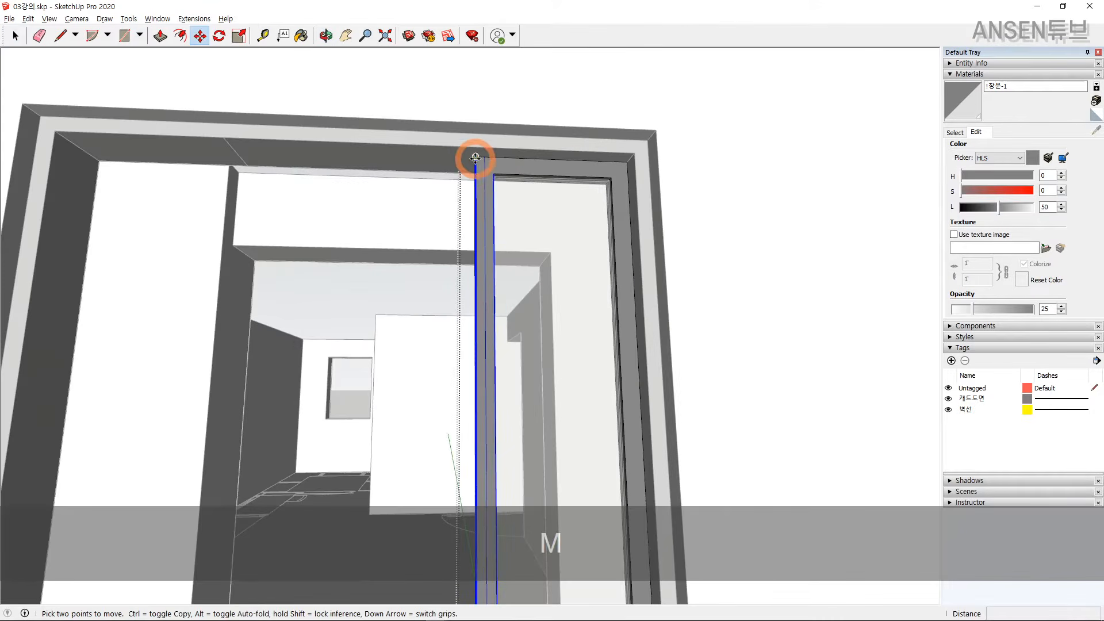
left_click(475, 155)
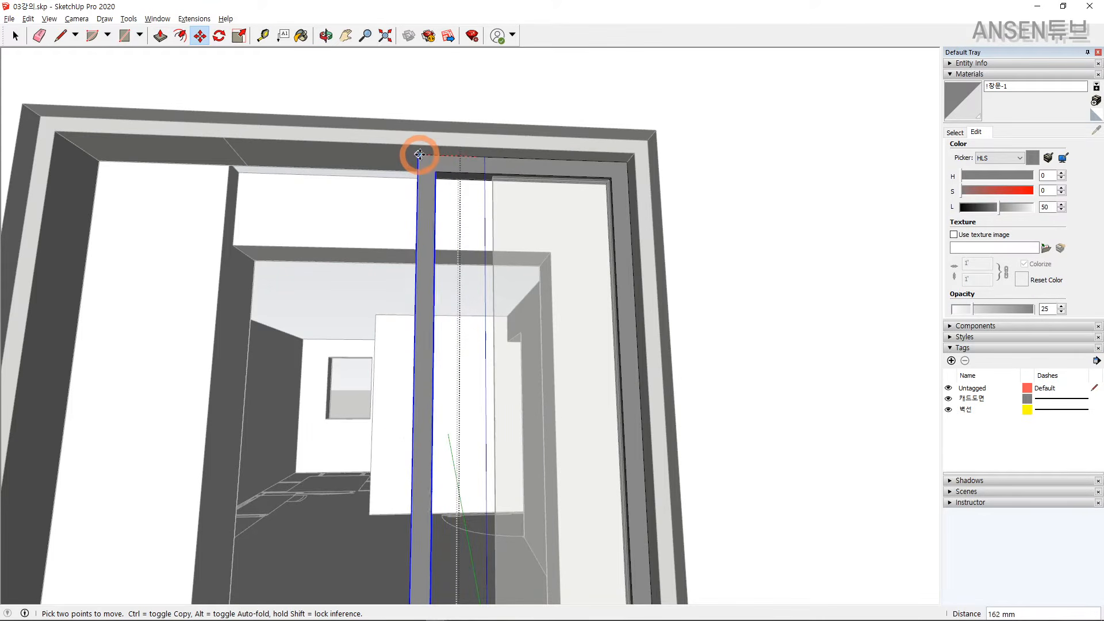
key("shift")
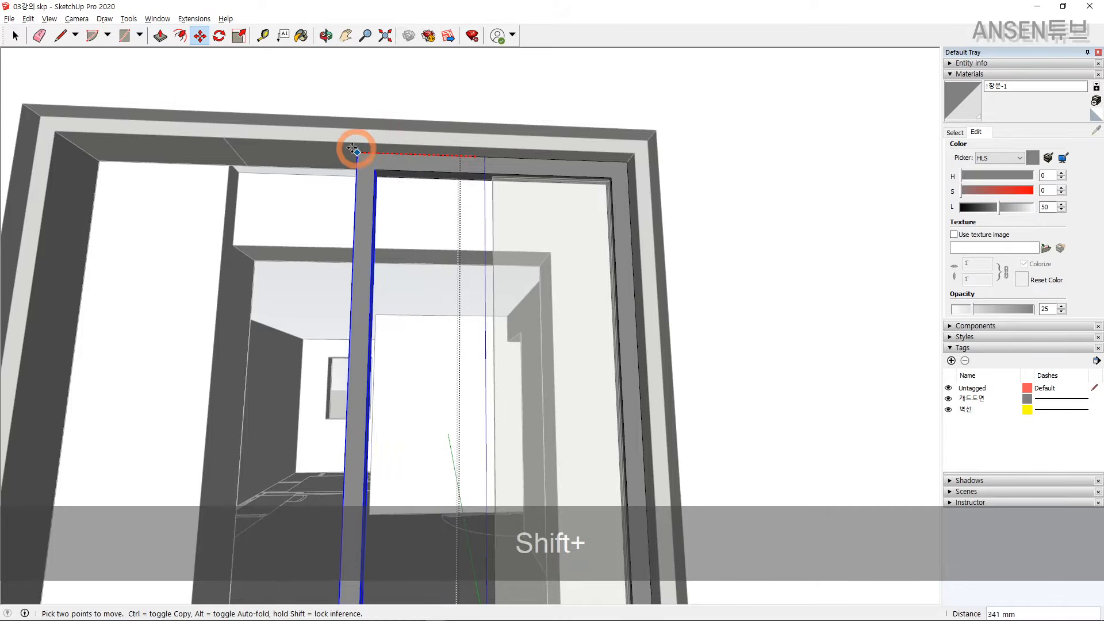
key("Escape")
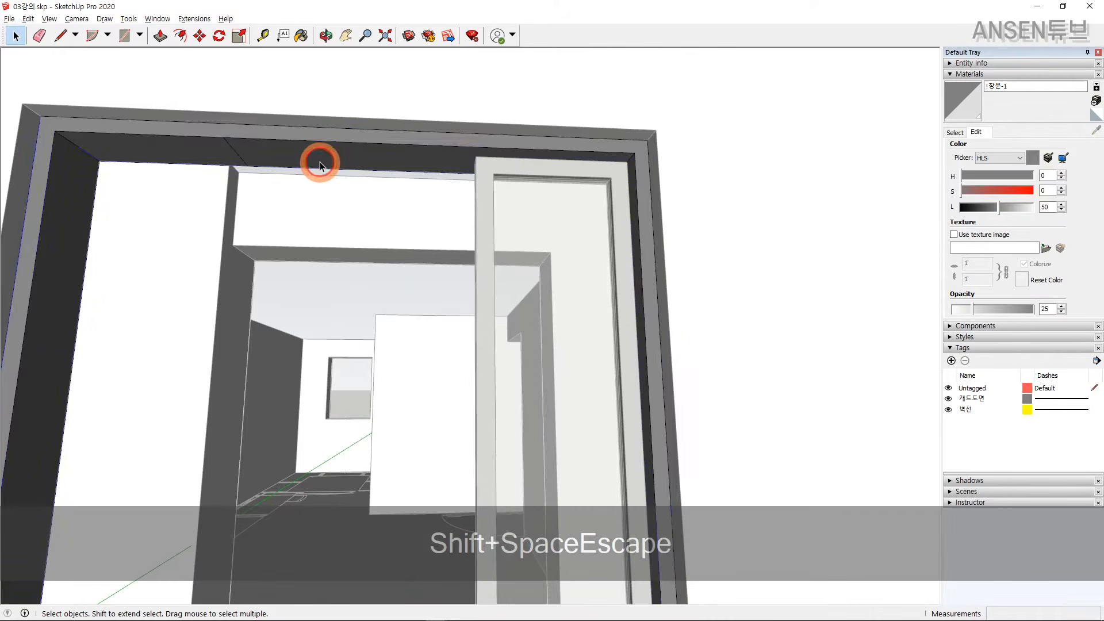
Widen the remaining sash by moving its left stile along the red axis toward the middle of the outer frame.
mouse_move(251, 164)
middle_mouse_down("shift")
mouse_move(357, 254)
mouse_move(267, 438)
mouse_move(456, 340)
mouse_move(518, 351)
mouse_move(438, 186)
middle_mouse_up("shift")
key("space")
key("Escape")
key("space")
left_click(440, 200)
double_click(439, 200)
scroll(436, 187, "down", 2)
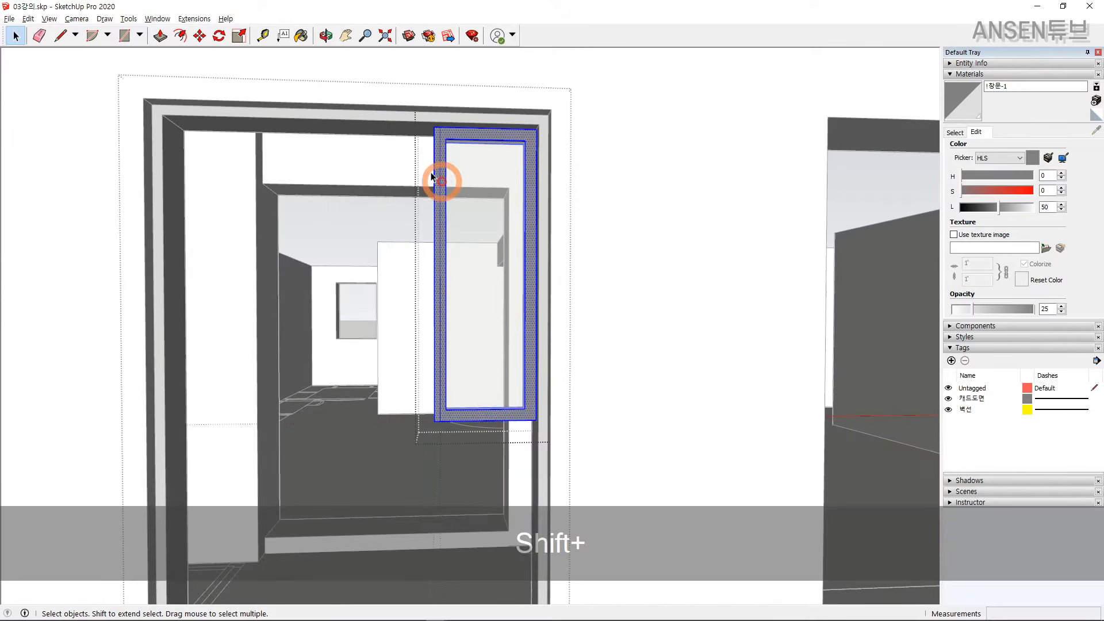
key("m")
scroll(443, 123, "up", 3)
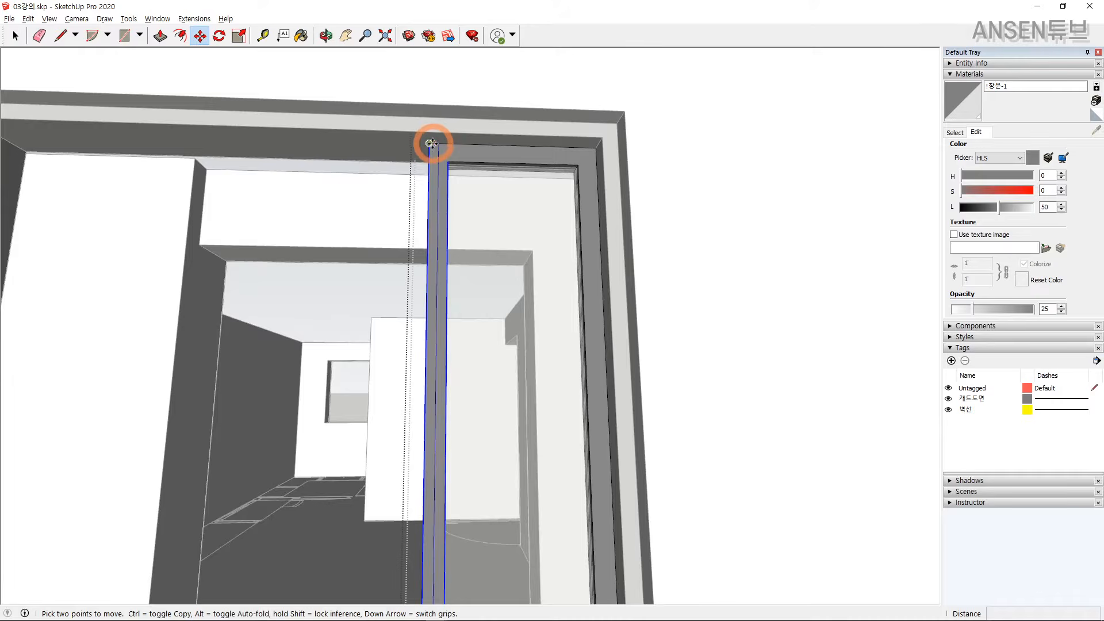
key("Escape")
scroll(389, 142, "down", 1)
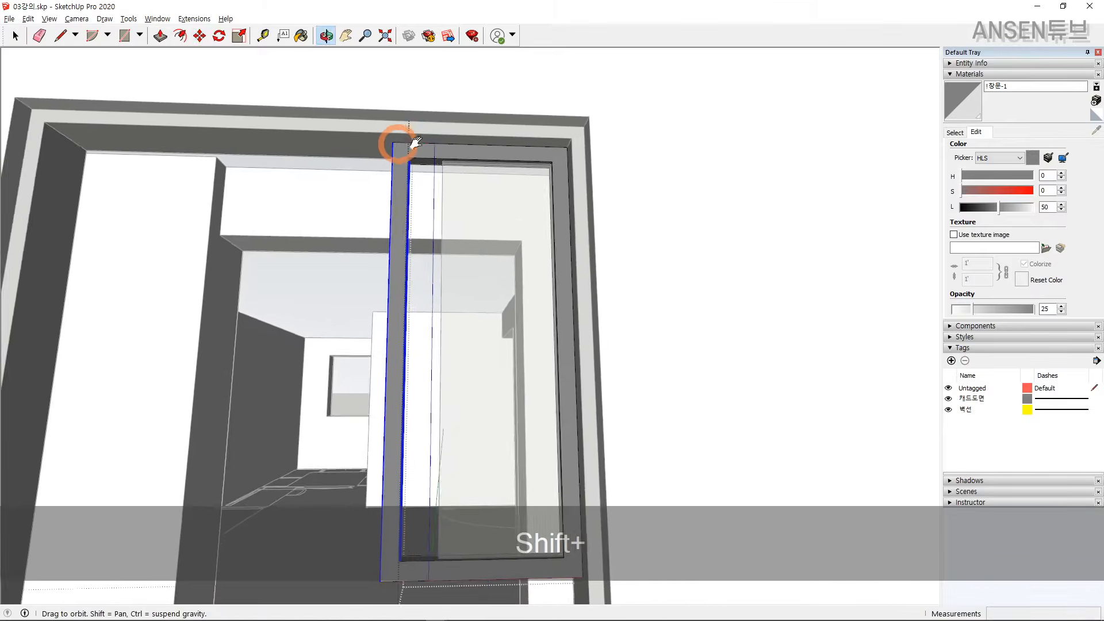
middle_click_drag(389, 142, 431, 145, "shift")
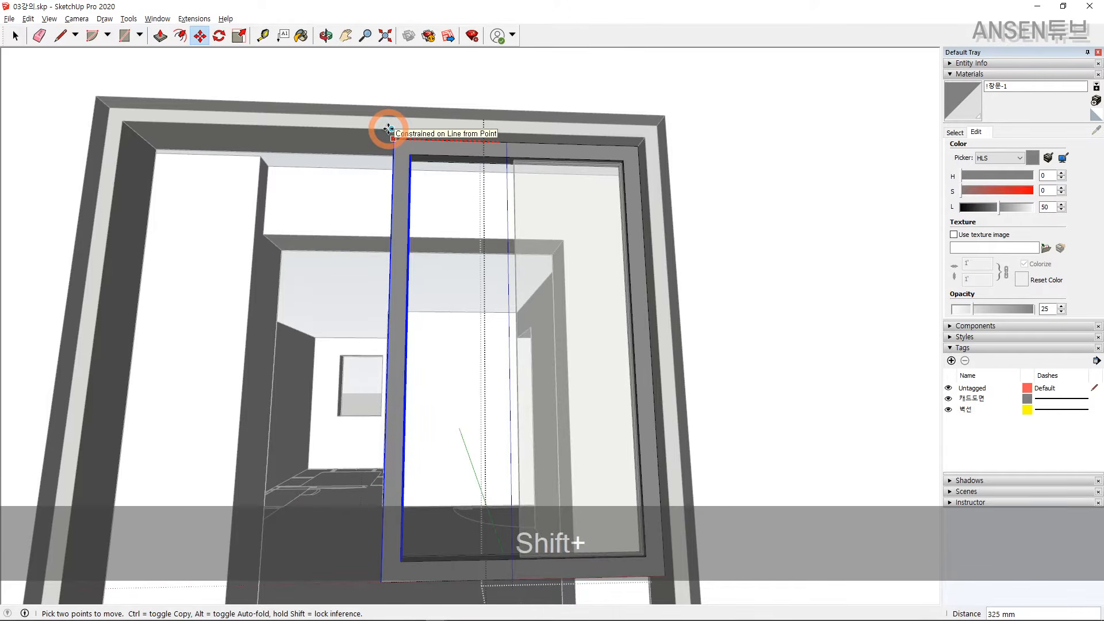
scroll(392, 131, "up", 2)
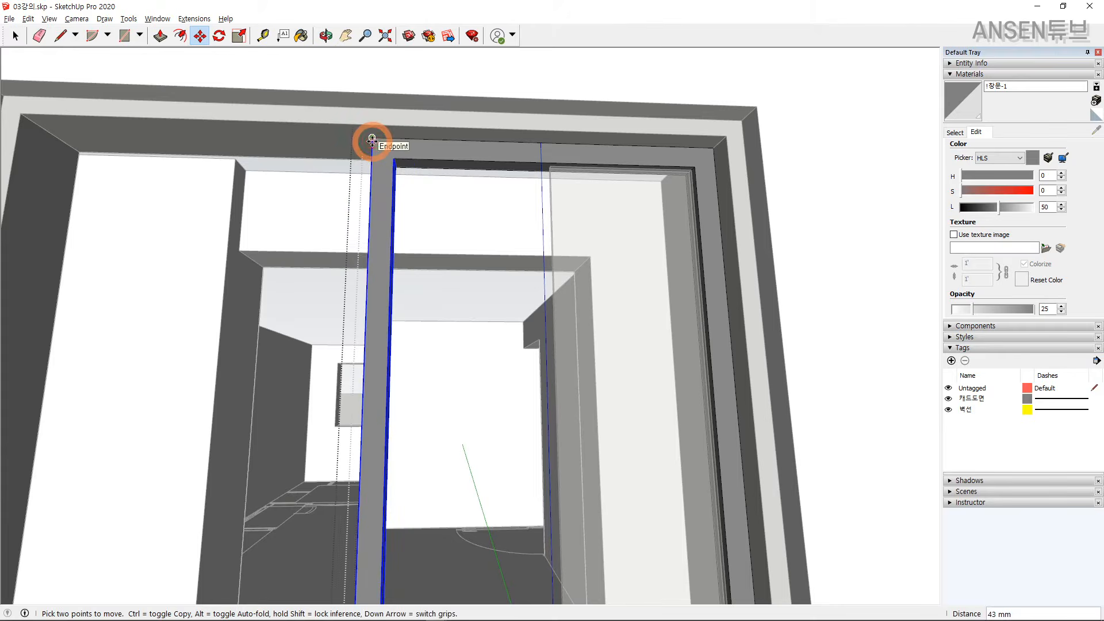
type("2")
scroll(574, 303, "down", 3)
key("space")
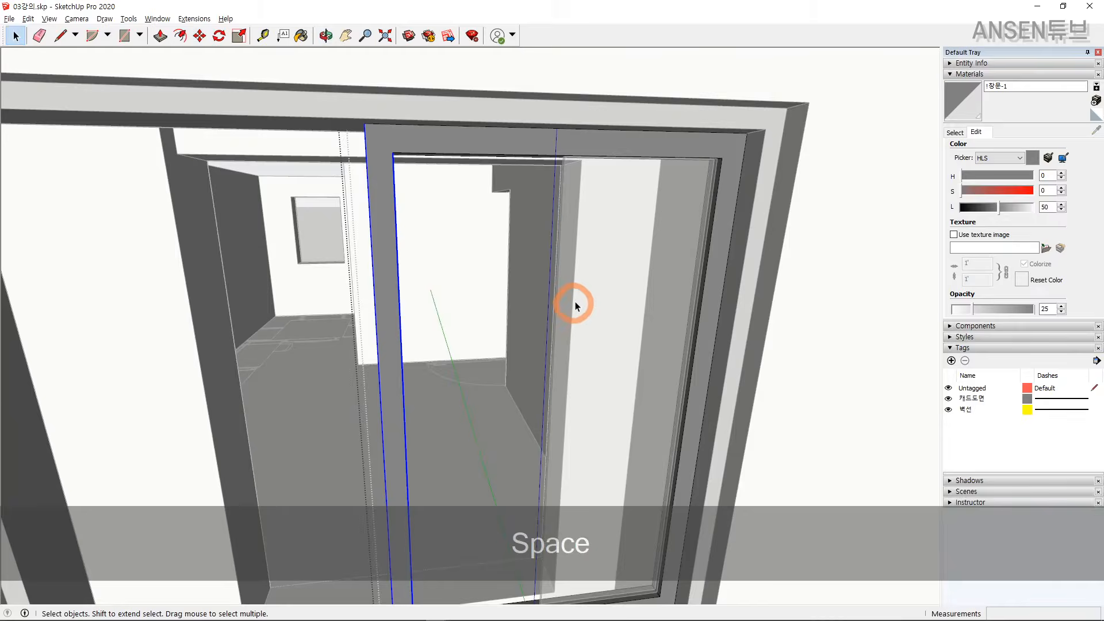
Widen the sash's glass pane by moving its left edge along the red axis to the widened sash's left stile.
key("Escape")
middle_click_drag(601, 307, 402, 116, "shift")
scroll(589, 316, "up", 2)
left_click(588, 317)
scroll(586, 313, "down", 3)
scroll(550, 454, "up", 3)
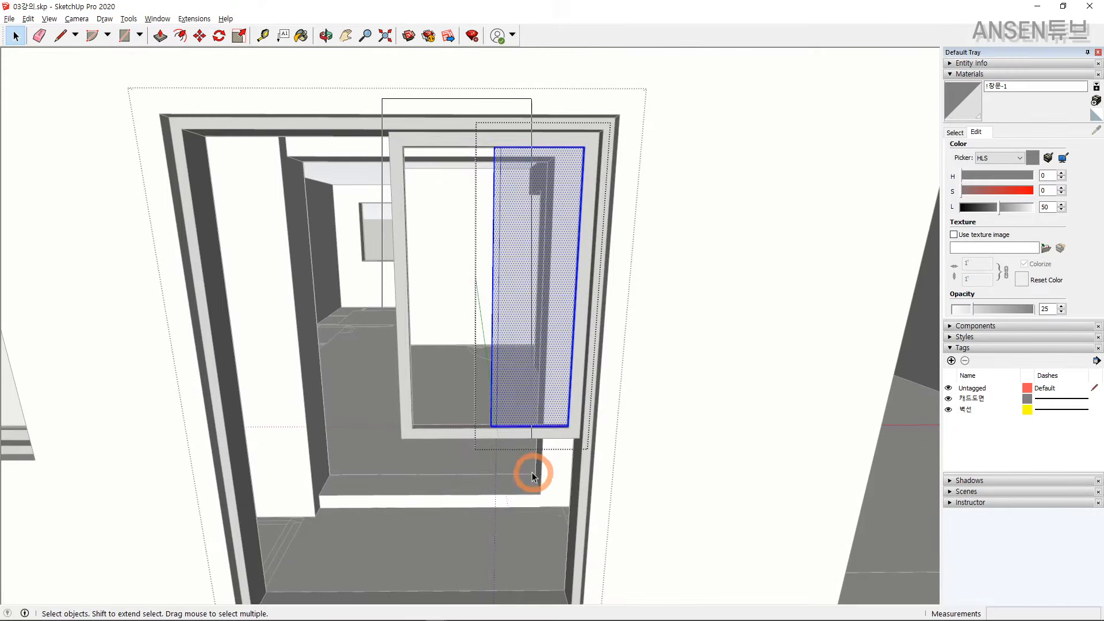
key("m")
scroll(493, 69, "up", 2)
scroll(506, 202, "up", 4)
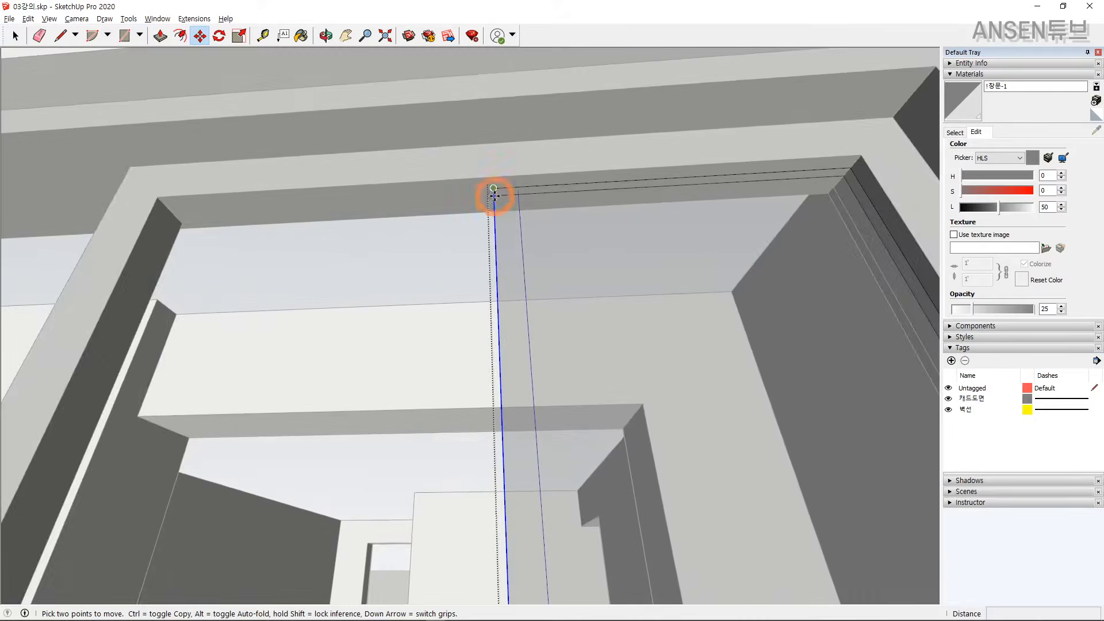
scroll(494, 192, "up", 2)
left_click(494, 182)
scroll(512, 180, "down", 3)
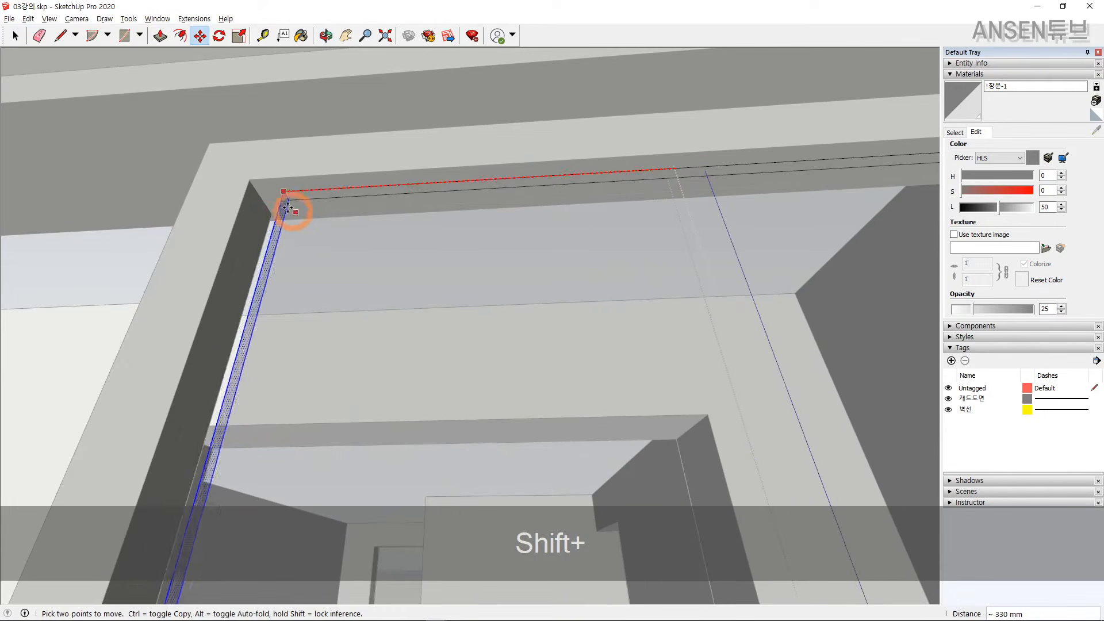
key("Escape")
scroll(422, 323, "down", 5)
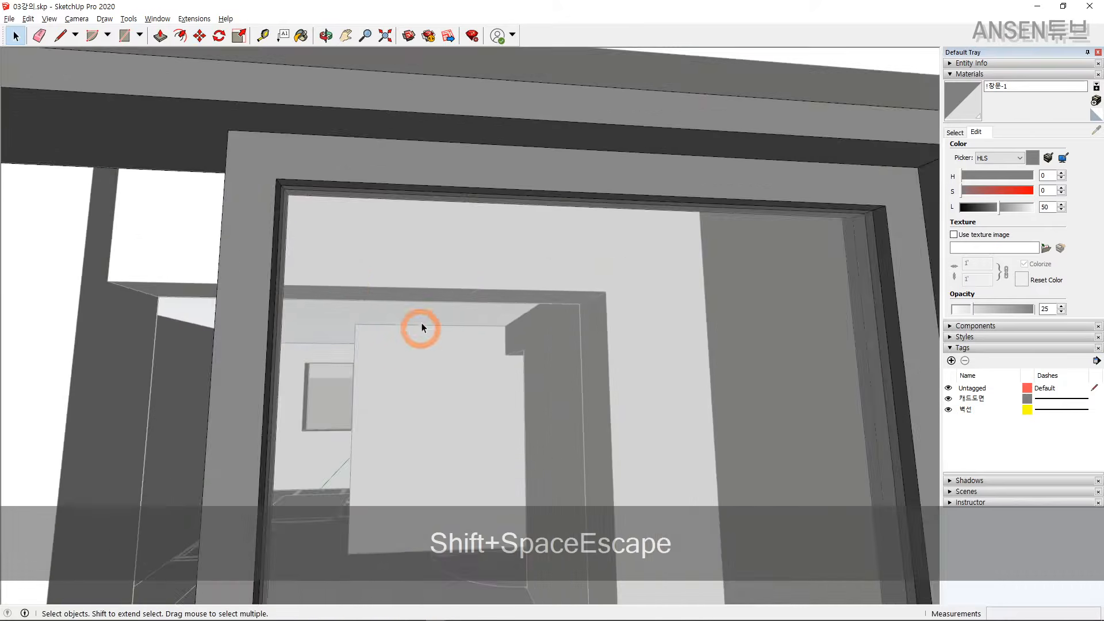
Lengthen the right sash by moving its bottom rail down along the blue axis to the outer frame's bottom member.
middle_click_drag(478, 362, 451, 297, "shift")
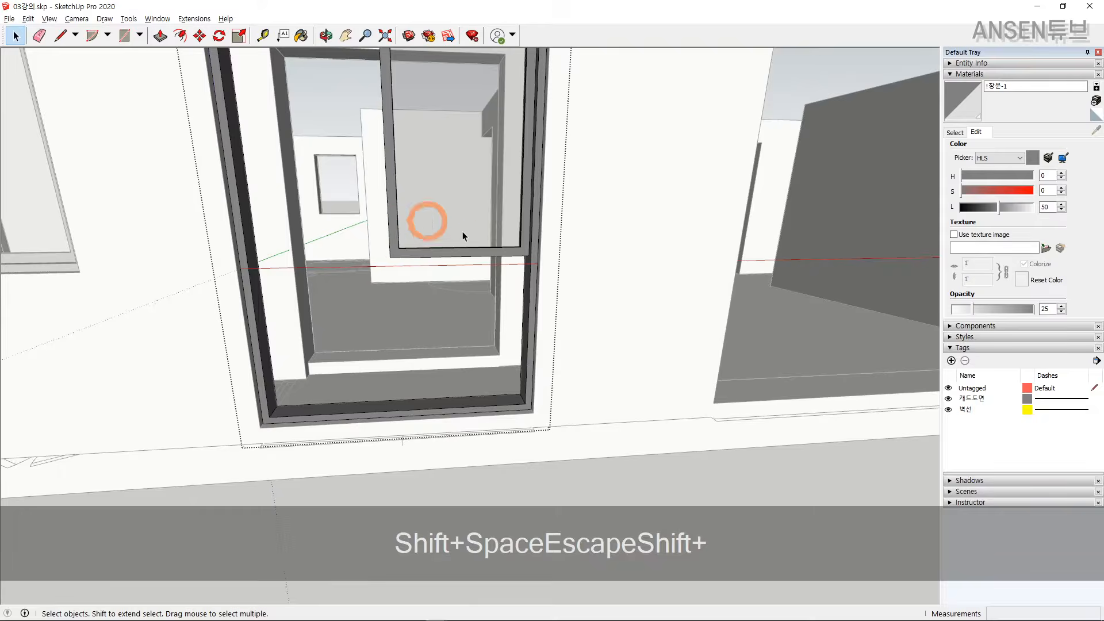
scroll(457, 247, "up", 2)
scroll(461, 247, "down", 4)
scroll(466, 259, "up", 1)
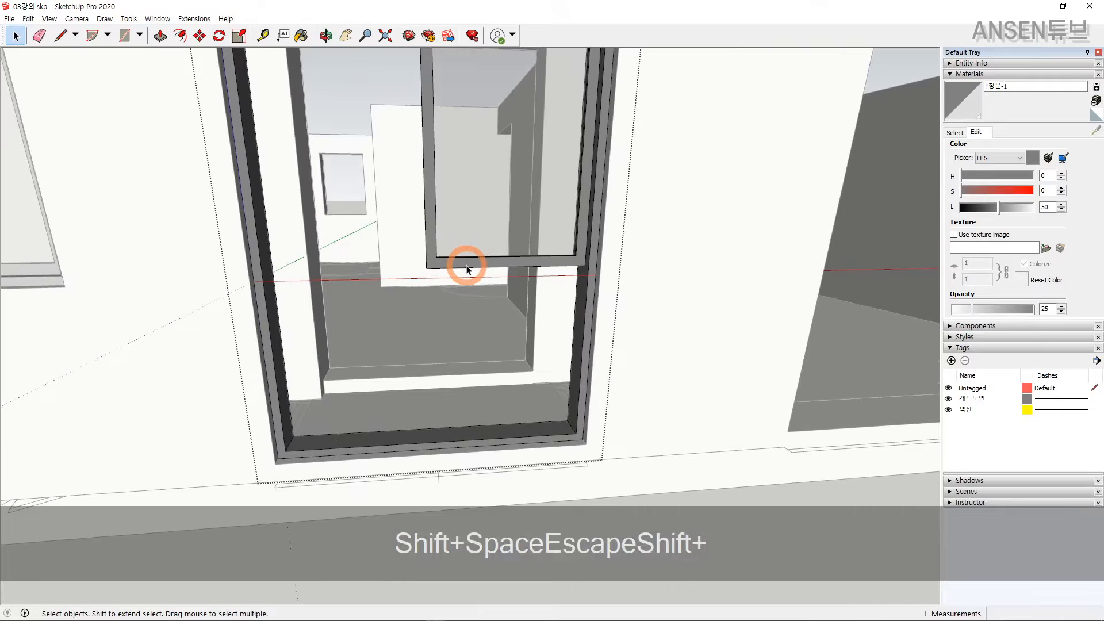
scroll(467, 270, "up", 1)
double_click(467, 269)
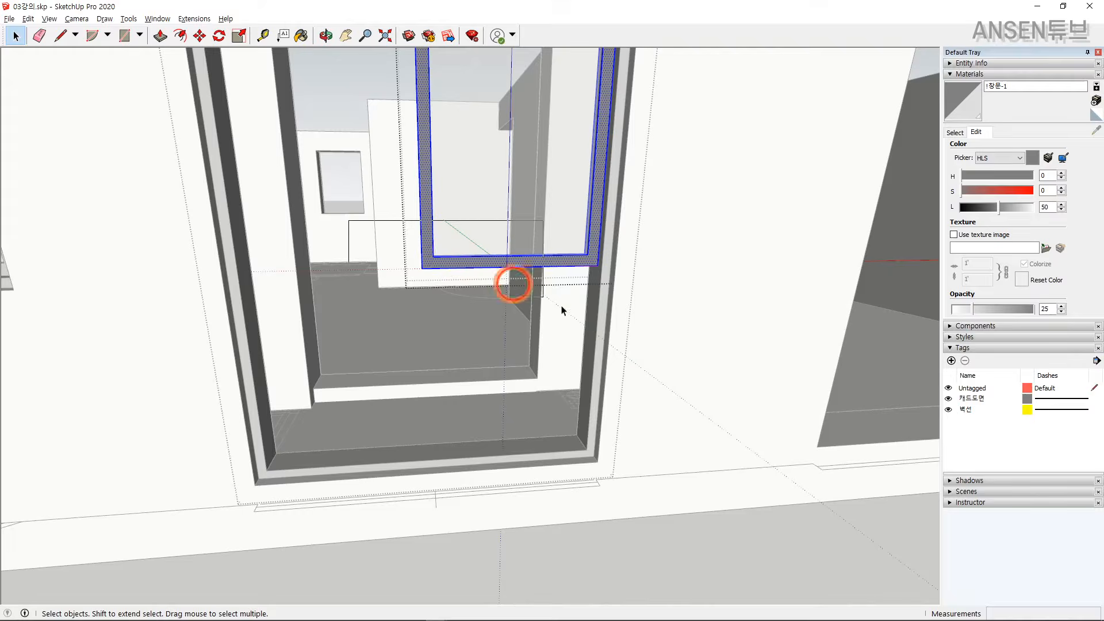
left_click(567, 266)
scroll(568, 266, "up", 1)
middle_click_drag(567, 266, 616, 320)
key("m")
left_click_drag(604, 271, 612, 299)
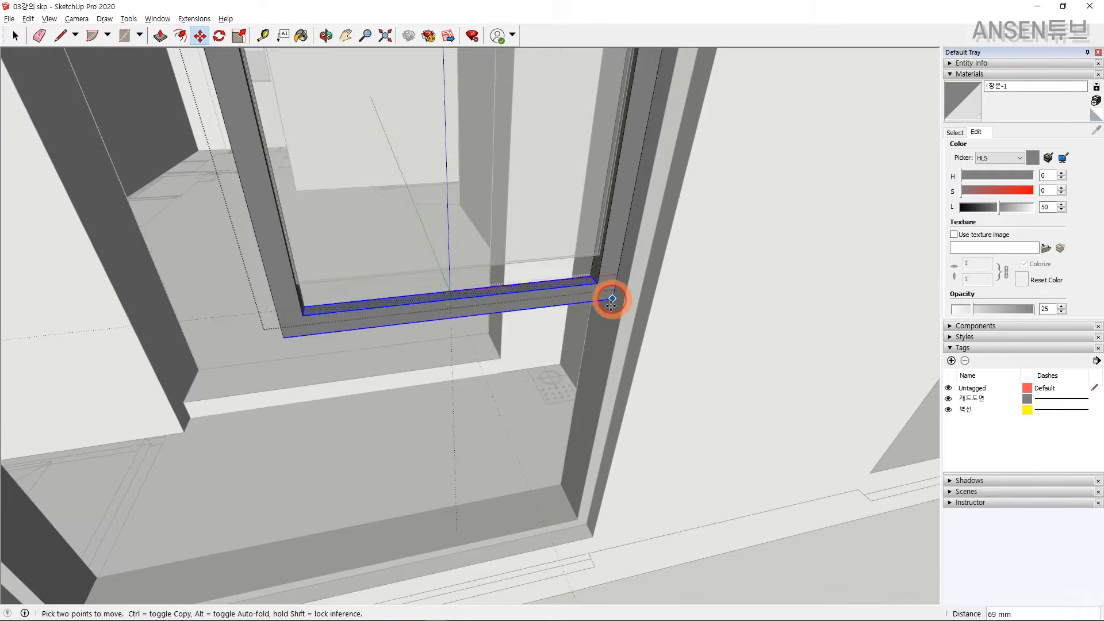
left_click(612, 299)
middle_click_drag(609, 299, 567, 443)
scroll(585, 364, "down", 1)
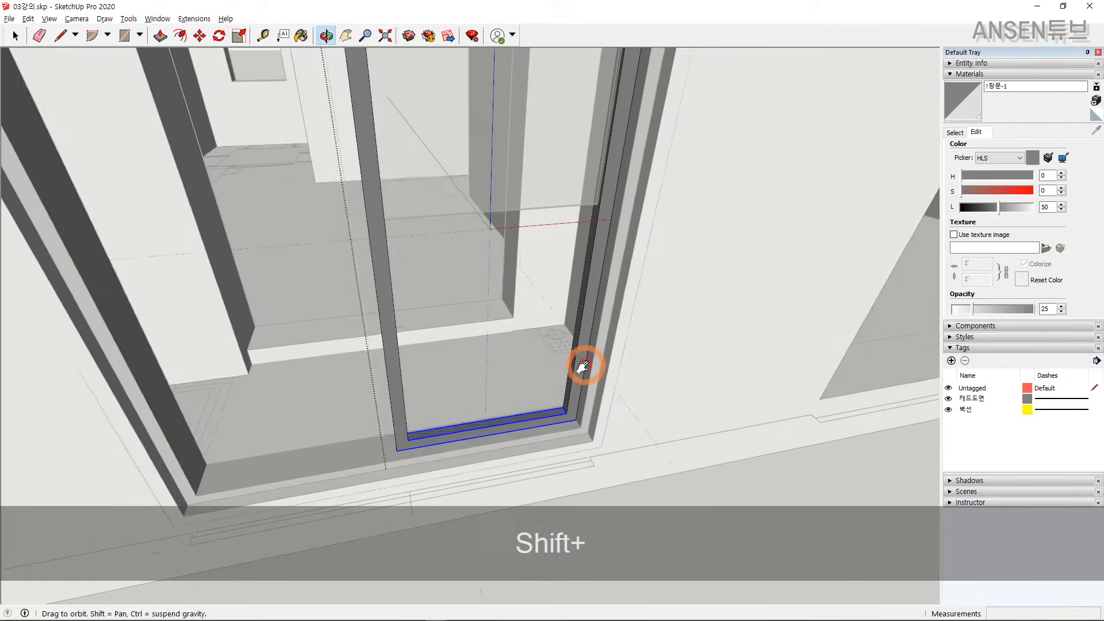
middle_click_drag(584, 364, 514, 204, "shift")
key("space")
key("Escape")
Lengthen the right sash's glass by moving its bottom edge down about 719 mm to the lowered bottom rail.
left_click(514, 204)
key("grave")
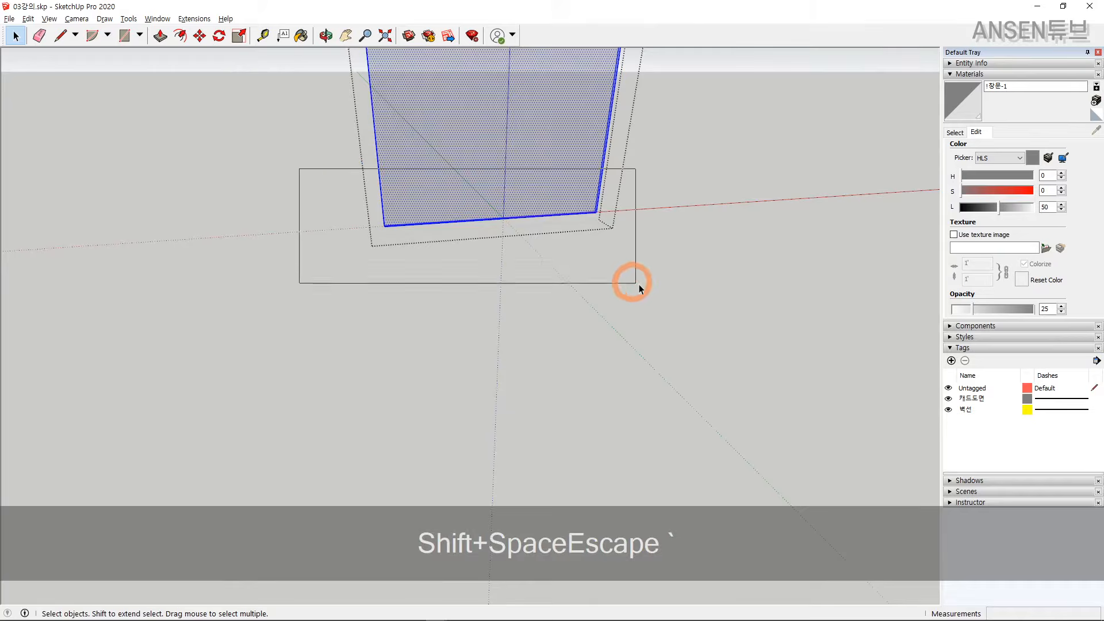
left_click_drag(630, 280, 629, 280)
key("n")
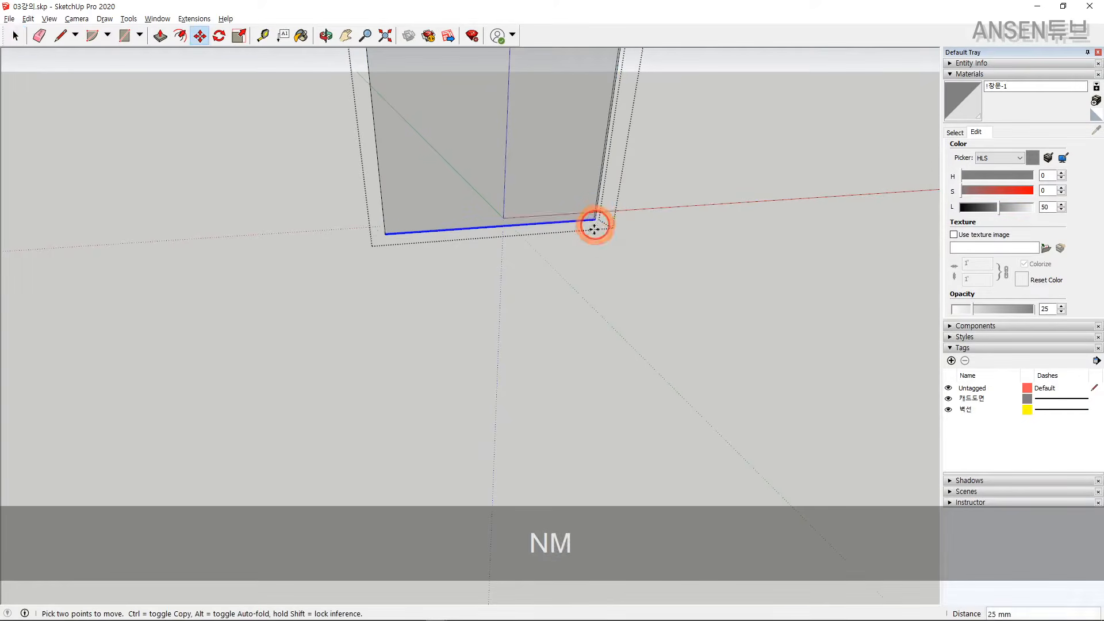
key("grave")
scroll(591, 284, "up", 2)
scroll(564, 396, "up", 3)
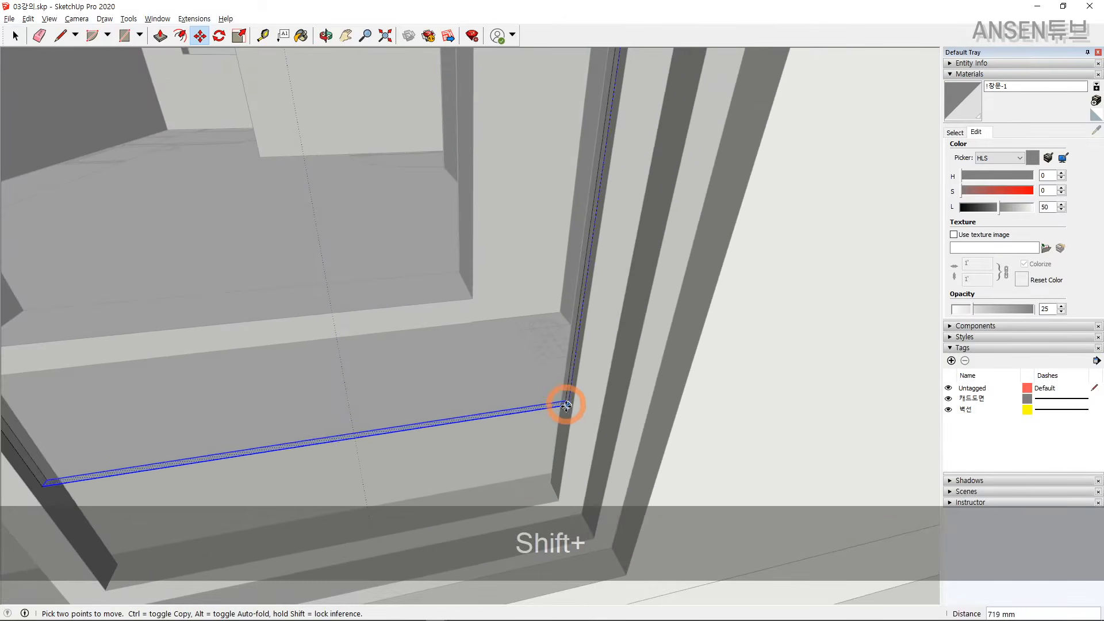
key("space")
key("Escape")
scroll(570, 368, "down", 5)
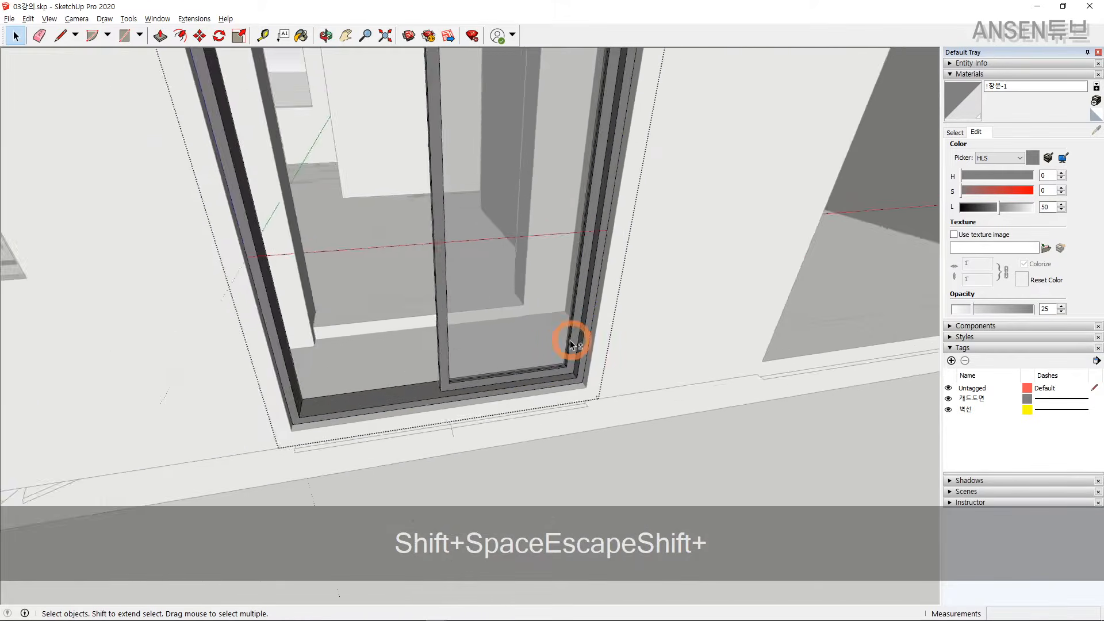
Copy the right sash with its glass along the red axis to the left half of the outer frame, overlapping the middle stile.
middle_click_drag(572, 336, 512, 301)
middle_click_drag(491, 192, 559, 361)
left_click(528, 250)
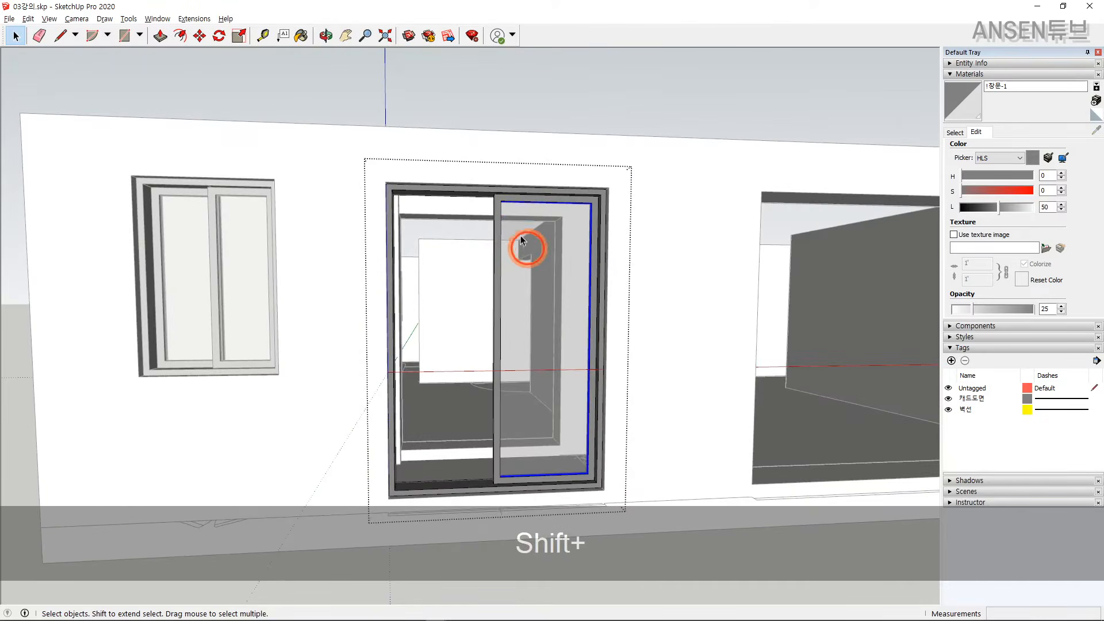
scroll(499, 212, "up", 5)
scroll(650, 204, "up", 3)
key("shift+n")
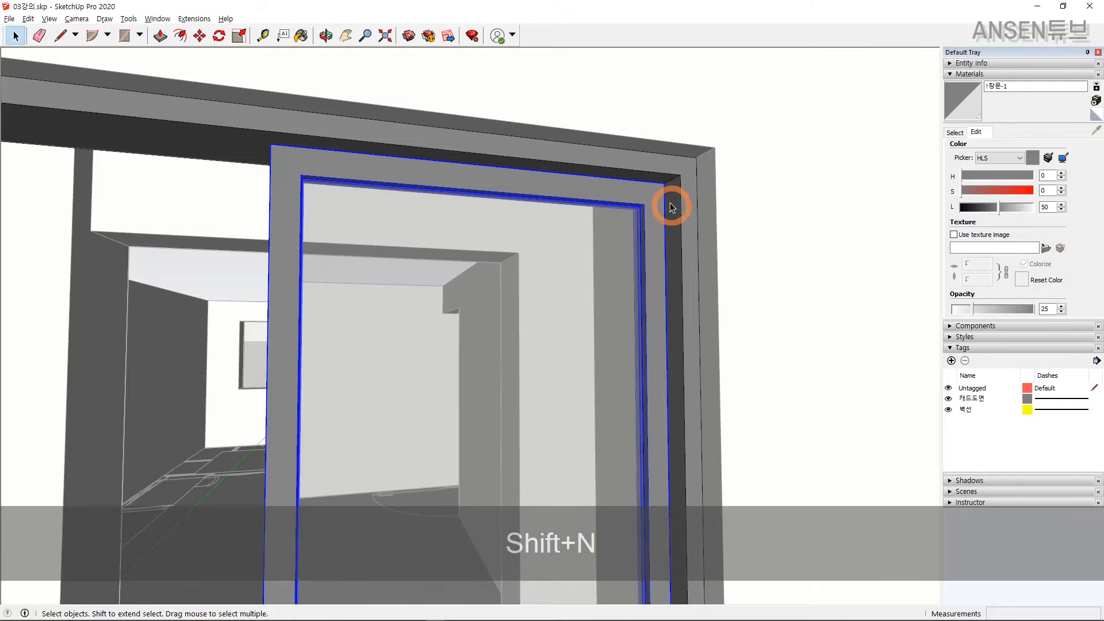
left_click(662, 184)
key("ctrl")
key("shift")
scroll(599, 180, "down", 5)
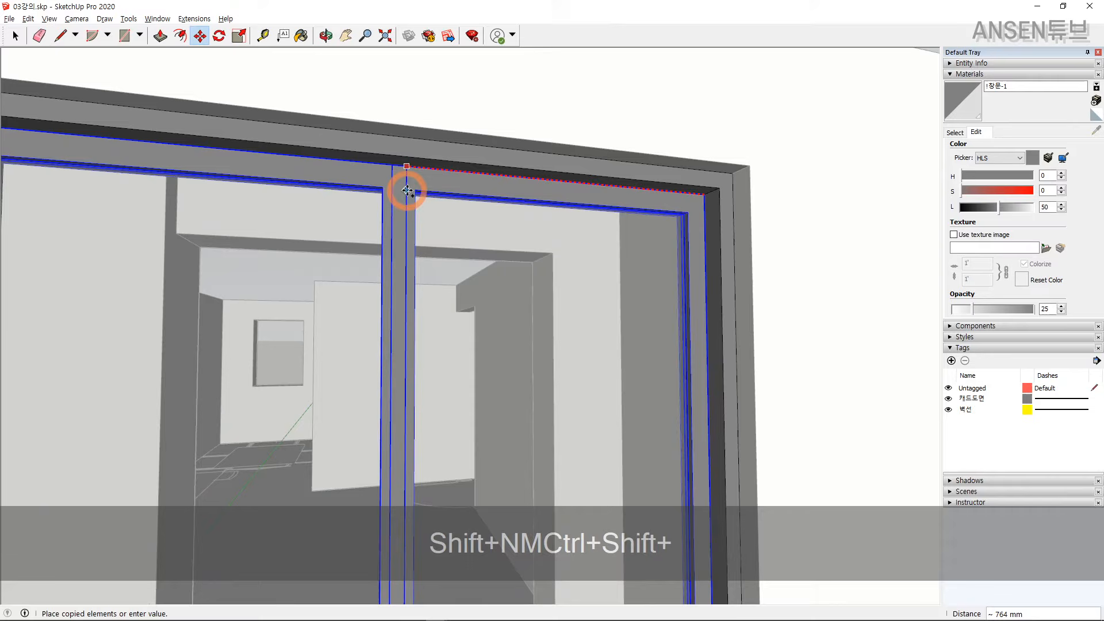
left_click(415, 192)
Move the copied left sash and glass back 34 mm so they sit directly behind the right sash, and close the window group.
scroll(433, 402, "down", 3)
scroll(424, 370, "up", 4)
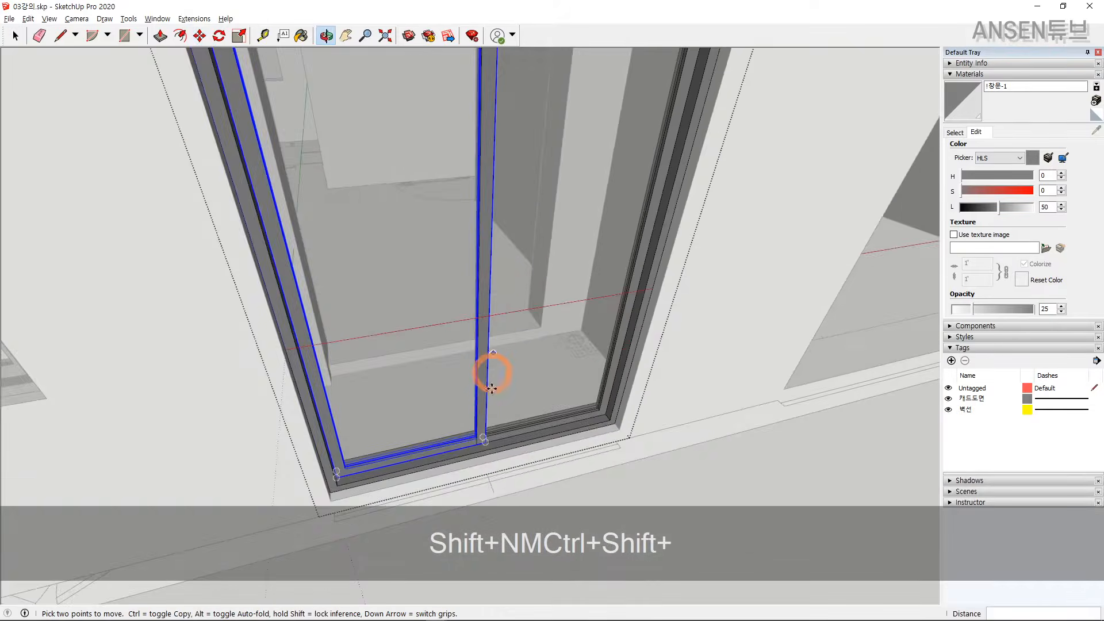
middle_click_drag(424, 369, 463, 460)
scroll(464, 461, "up", 3)
scroll(483, 460, "up", 2)
left_click_drag(484, 459, 467, 428)
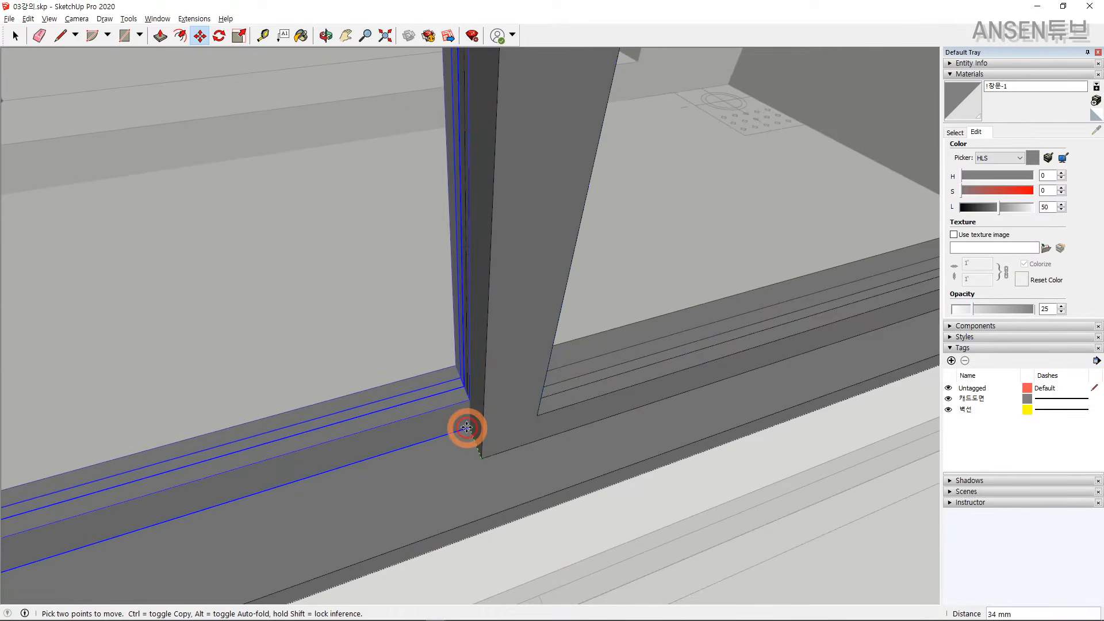
key("space")
scroll(481, 431, "down", 6)
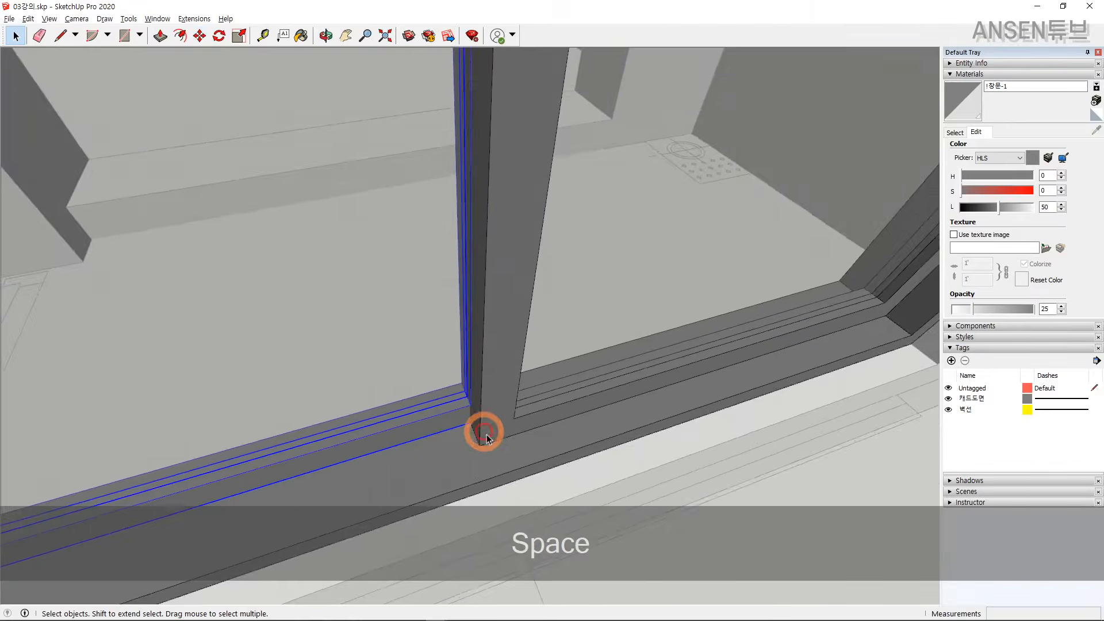
key("Escape")
key("Escape")
key("Escape")
middle_click_drag(505, 345, 488, 308)
scroll(506, 345, "down", 3)
scroll(486, 313, "up", 2)
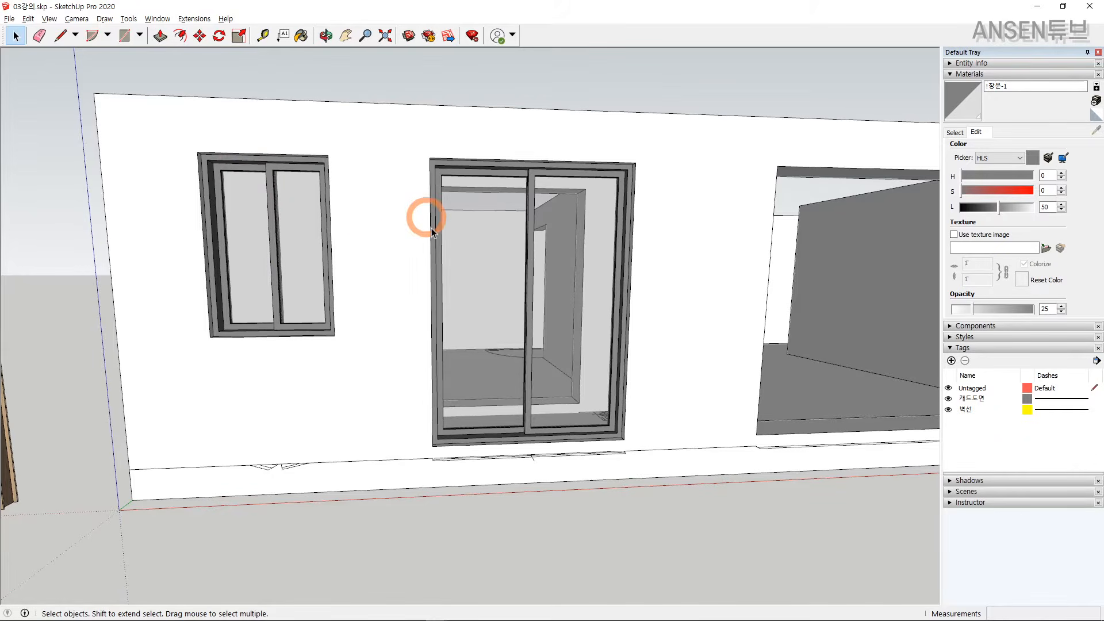
Try copying the small window group along the wall to the fourth opening, and undo the copy.
middle_click_drag(562, 276, 378, 155, "shift")
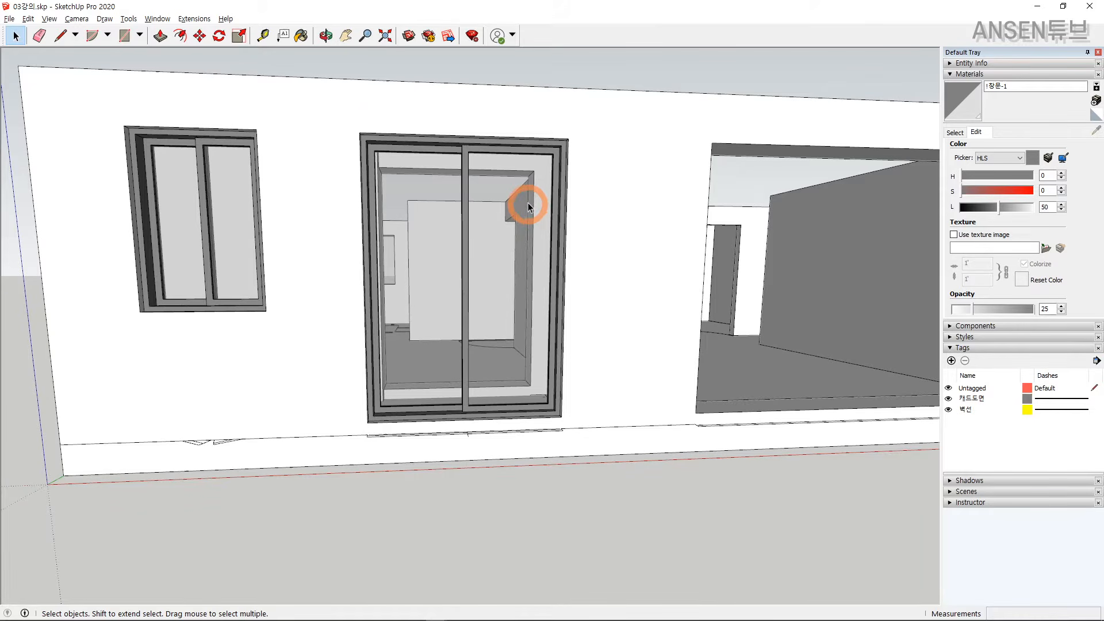
mouse_move(525, 198)
middle_mouse_down("shift")
mouse_move(547, 222)
mouse_move(730, 212)
mouse_move(703, 295)
mouse_move(432, 293)
middle_mouse_up("shift")
middle_click_drag(728, 262, 623, 280, "shift")
middle_click_drag(555, 230, 457, 237, "shift")
scroll(623, 223, "down", 2, "shift")
middle_click_drag(247, 203, 529, 232, "shift")
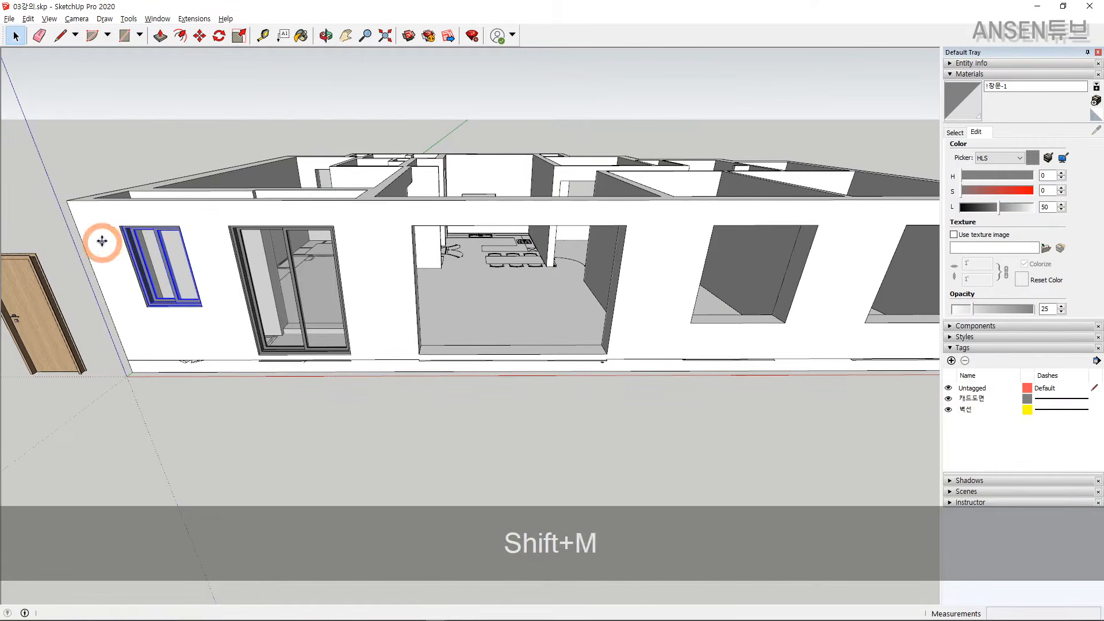
scroll(104, 247, "up", 1)
key("m")
left_click(122, 225)
key("ctrl")
middle_click_drag(633, 216, 52, 196, "shift")
middle_click_drag(198, 175, 506, 195, "shift")
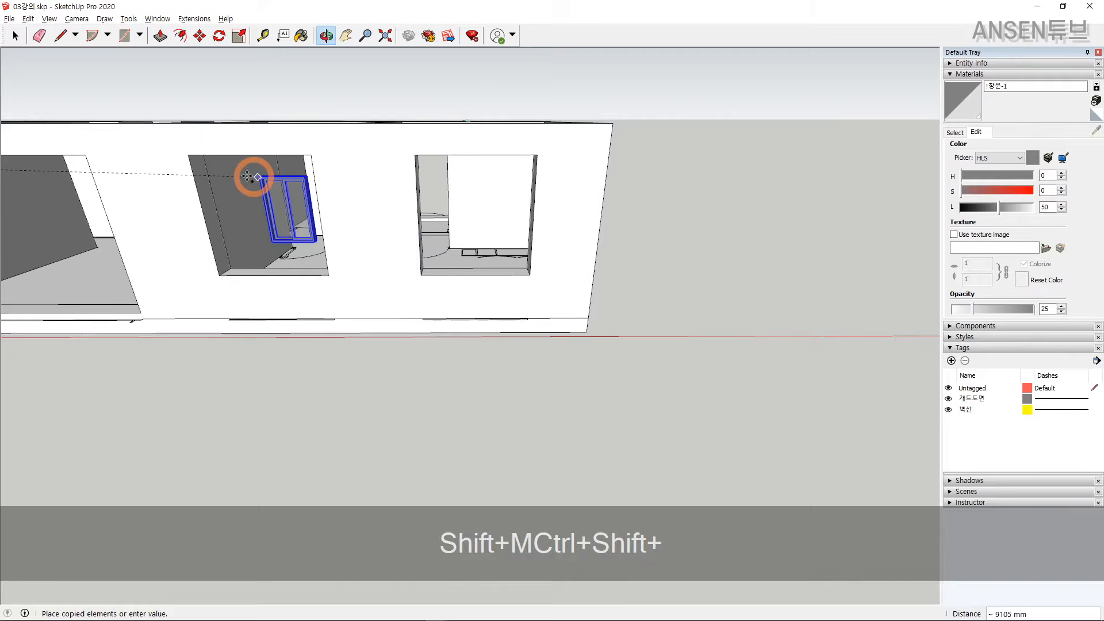
left_click(192, 159)
key("space")
scroll(493, 214, "down", 1)
middle_click_drag(241, 180, 641, 231, "shift")
key("ctrl+z")
scroll(493, 218, "down", 2)
key("space")
scroll(443, 235, "up", 3)
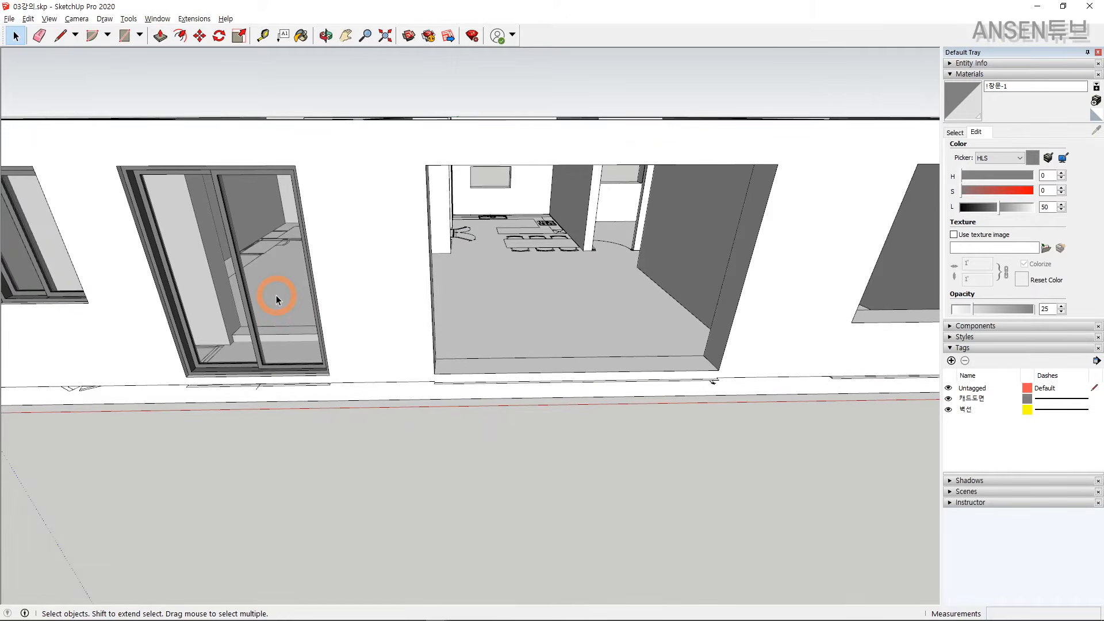
Copy the tall sliding window group along the red axis to the upper-left corner of the wide opening beside it.
middle_click_drag(288, 279, 361, 257, "shift")
left_click(361, 257)
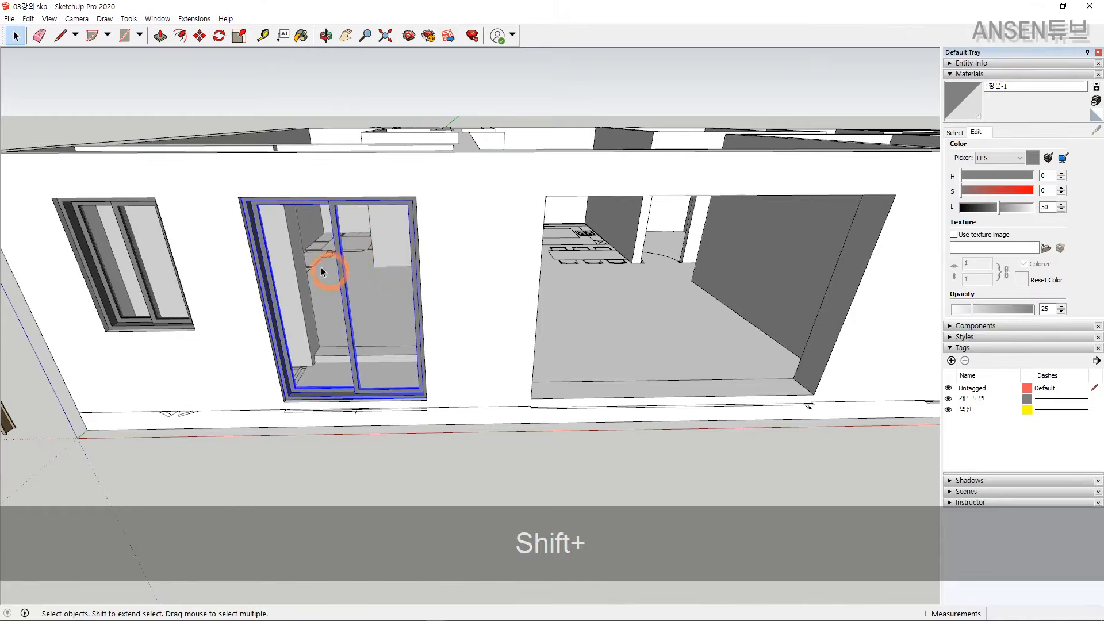
key("m")
scroll(321, 267, "up", 1)
scroll(238, 200, "up", 1)
left_click(237, 201)
key("ctrl")
scroll(434, 202, "down", 1)
middle_click_drag(435, 203, 231, 203, "shift")
scroll(403, 198, "up", 1)
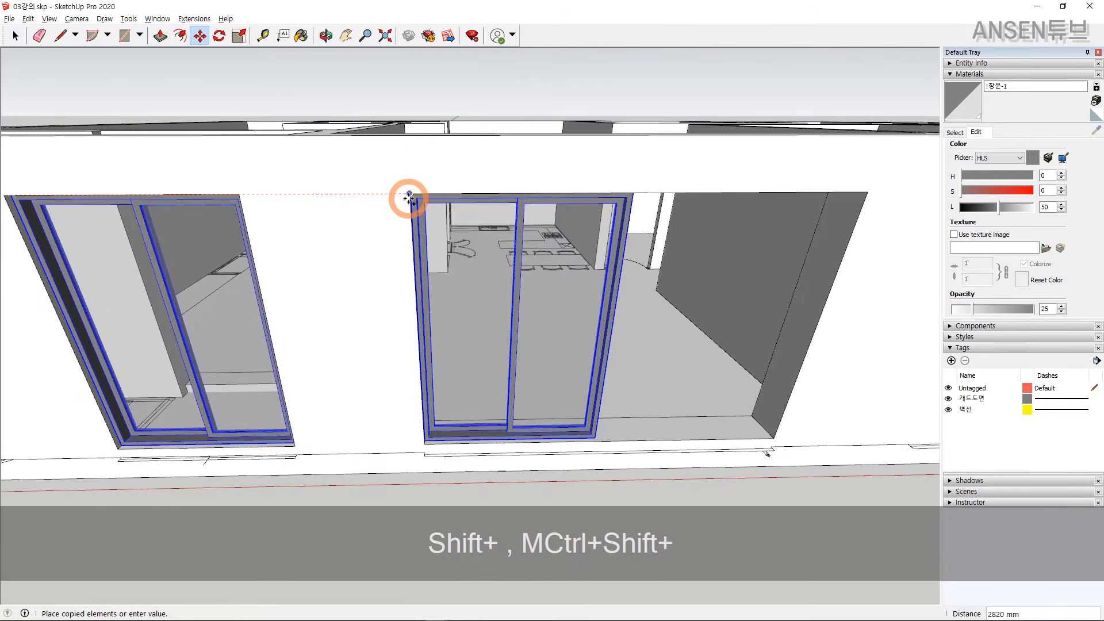
left_click(408, 197)
key("space")
scroll(460, 216, "down", 2)
Widen the copied window's outer frame by moving its right member along the red axis to the right side of the wide opening.
middle_click_drag(489, 221, 271, 202, "shift")
scroll(358, 208, "up", 2)
double_click(362, 189)
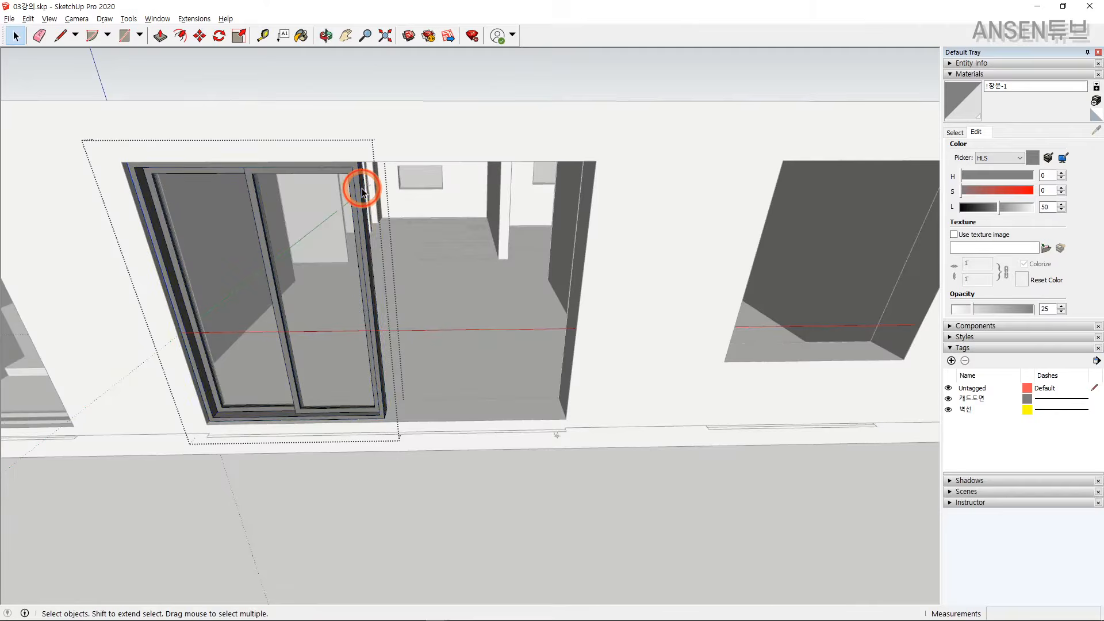
double_click(362, 188)
key("m")
scroll(357, 111, "up", 2)
scroll(365, 157, "up", 2)
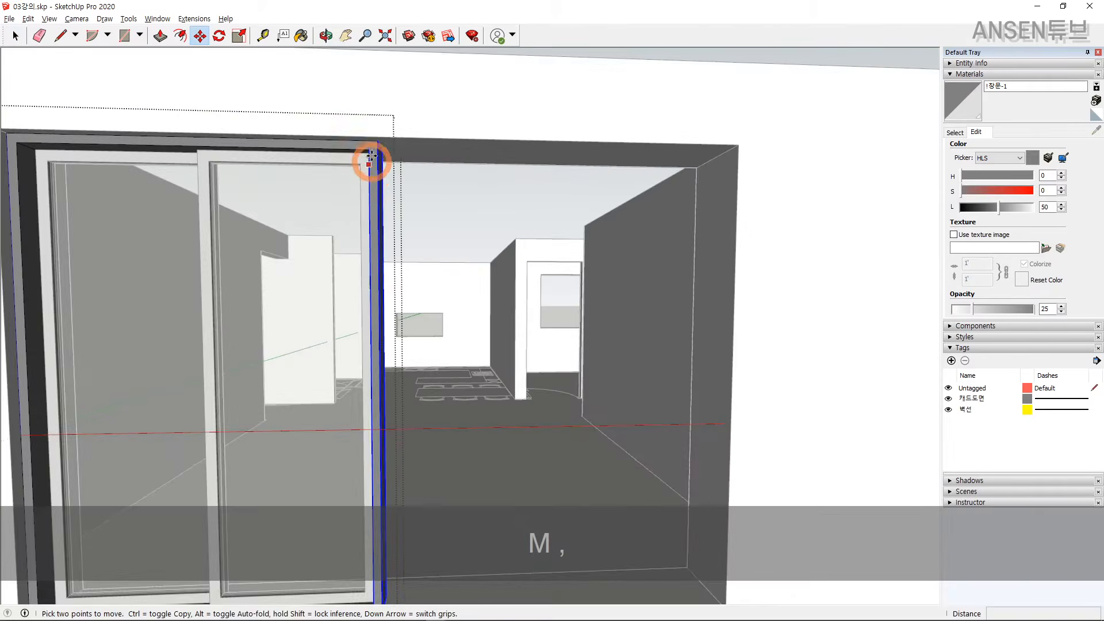
left_click(772, 151)
scroll(770, 152, "down", 2)
middle_click_drag(726, 164, 575, 281)
key("space")
key("Escape")
key("Escape")
Copy the left sash with its glass along the red axis to the inner right side of the widened outer frame.
scroll(437, 256, "up", 2)
middle_click_drag(370, 267, 424, 284, "shift")
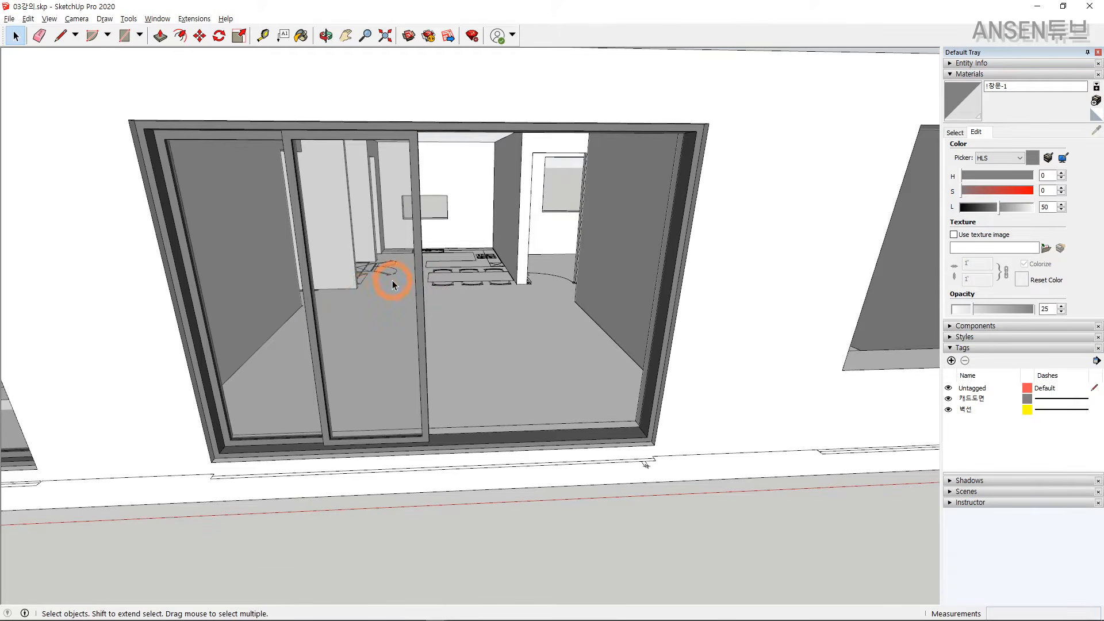
double_click(391, 281)
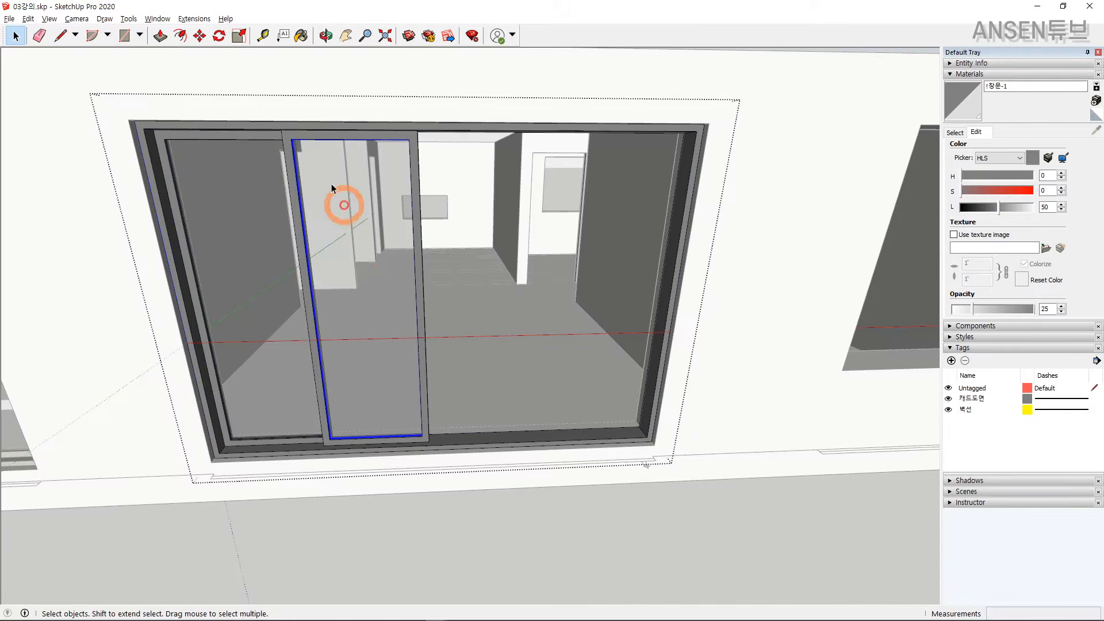
left_click(257, 141)
left_click(257, 140, "shift")
middle_click_drag(211, 161, 322, 138)
key("m")
scroll(372, 168, "up", 4)
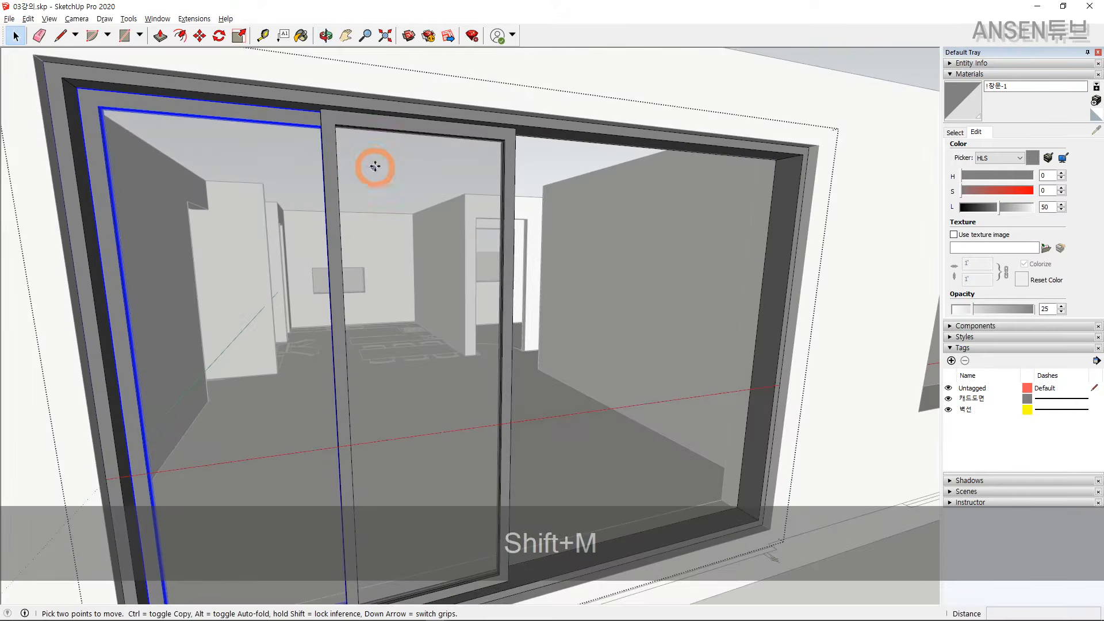
left_click(288, 103)
key("ctrl")
middle_click_drag(611, 117, 526, 126, "shift")
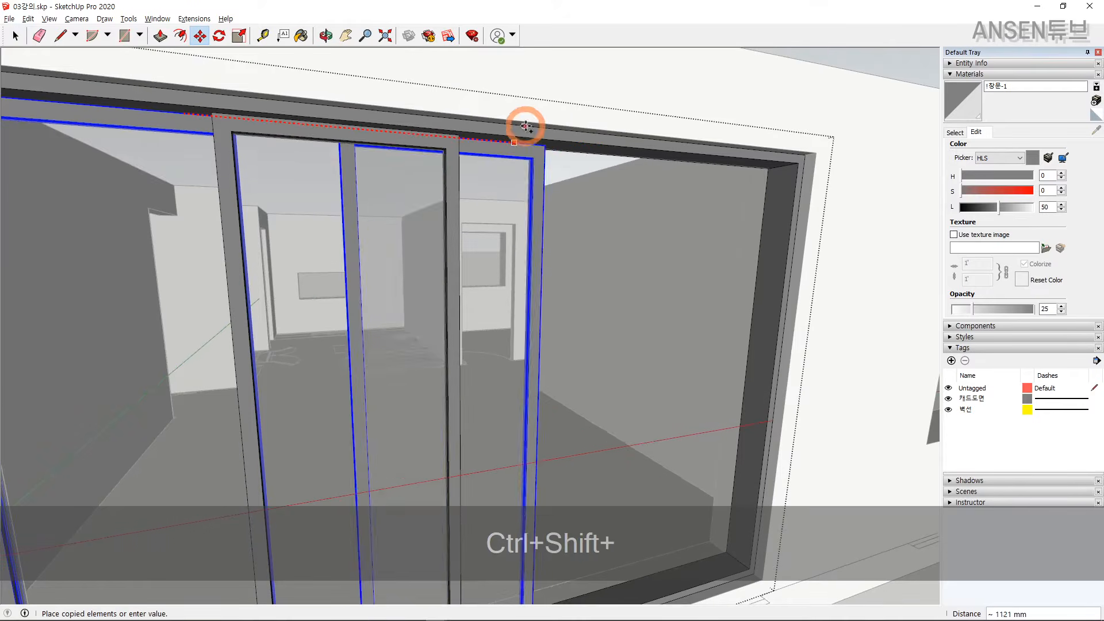
left_click(715, 167)
scroll(737, 173, "up", 6)
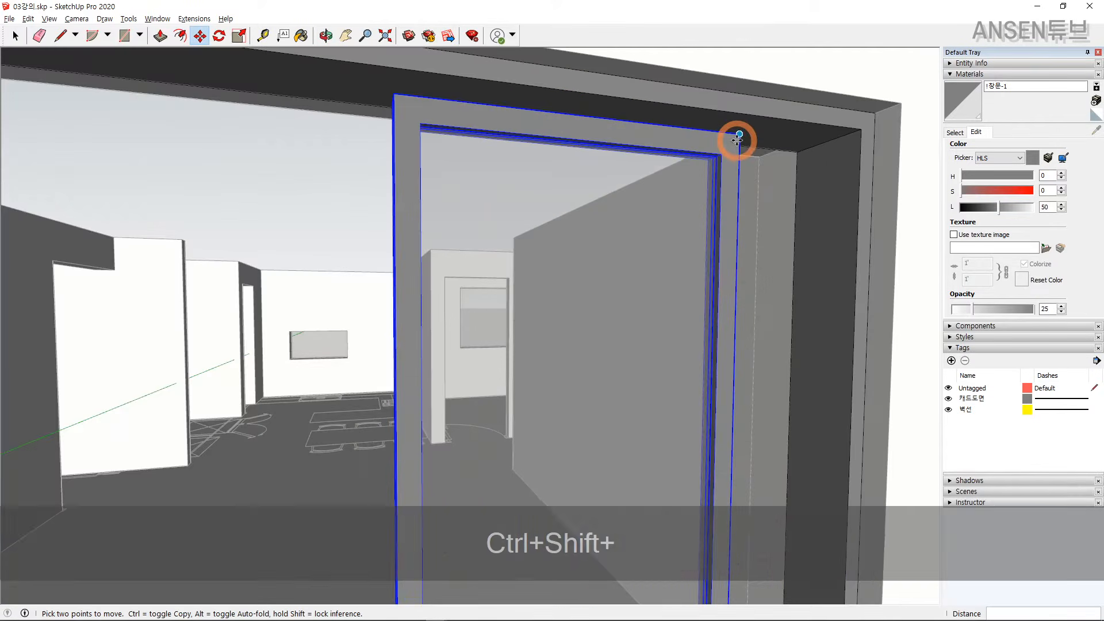
left_click(846, 150)
key("space")
scroll(828, 173, "down", 5)
Widen the middle sash by moving its right stile about 955 mm along the red axis until it overlaps the right sash's stile.
middle_click_drag(784, 227, 477, 232)
double_click(408, 238)
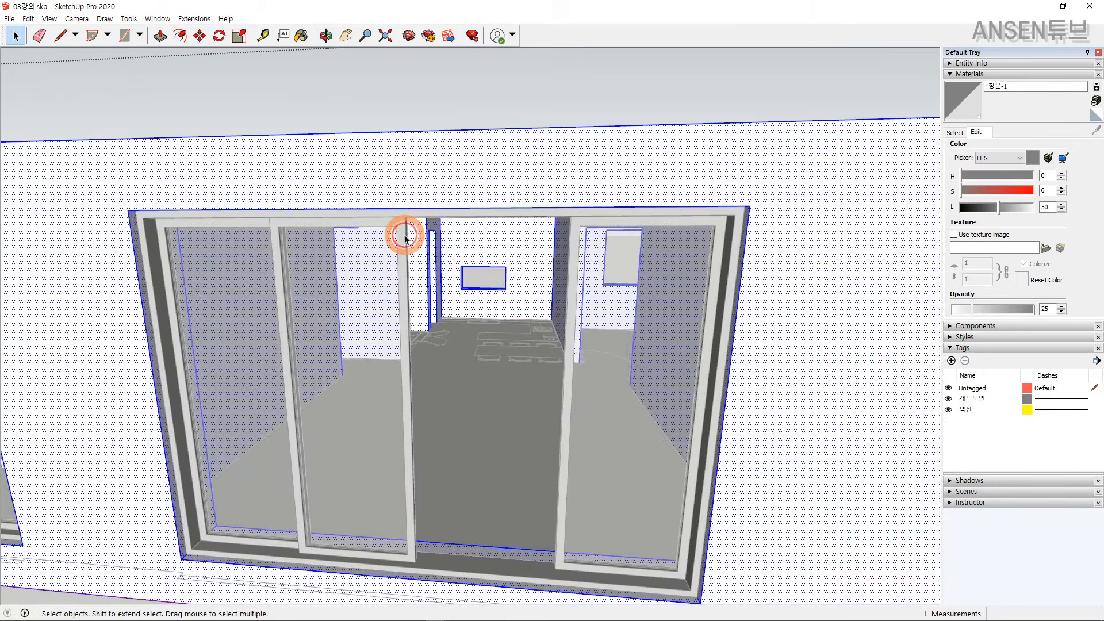
key("Escape")
double_click(403, 236)
left_click(403, 236)
scroll(403, 237, "down", 3)
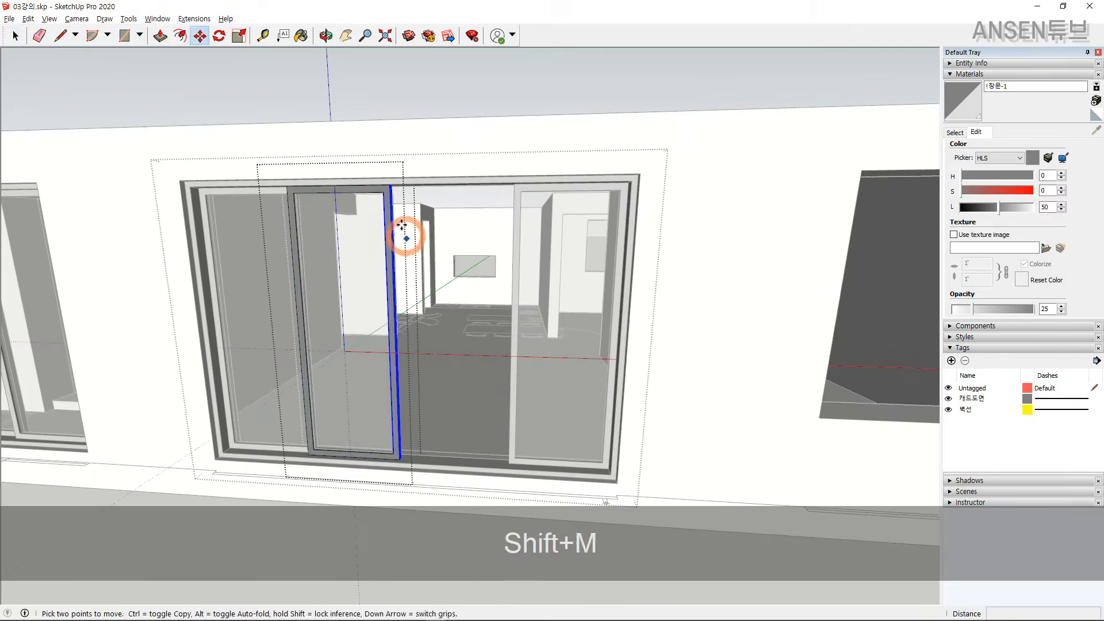
scroll(407, 236, "up", 6)
left_click(330, 148)
middle_click_drag(429, 146, 224, 144, "shift")
middle_click_drag(622, 127, 399, 150, "shift")
scroll(401, 151, "up", 3)
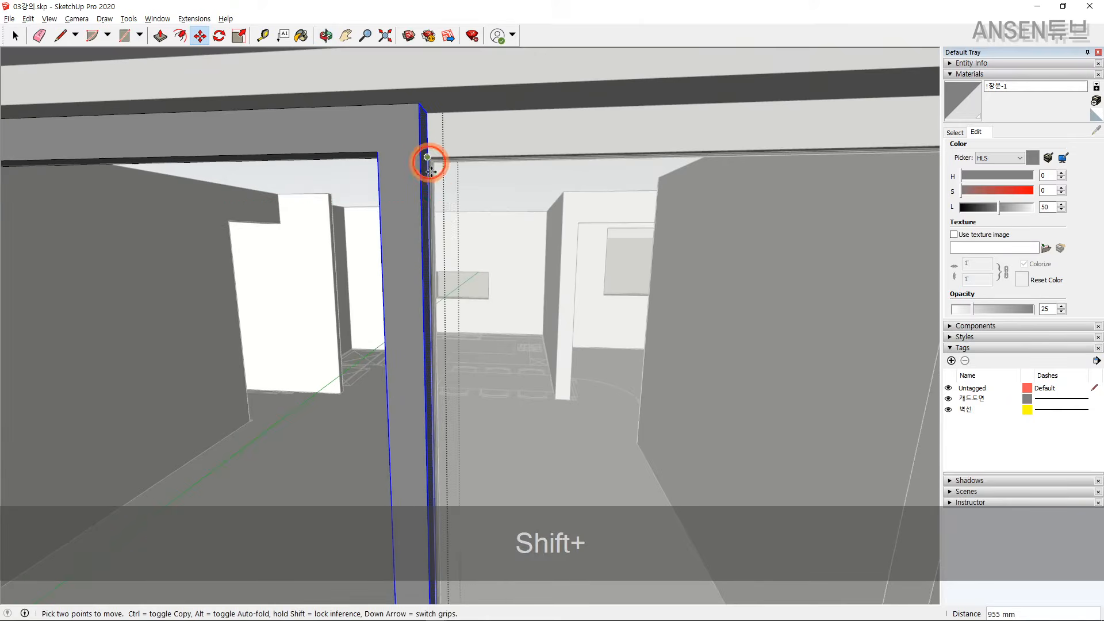
scroll(454, 257, "down", 5)
key("space")
key("Escape")
Widen the middle sash's glass by moving its right edge 955 mm along the red axis to the moved stile.
scroll(391, 264, "up", 3)
left_click(369, 265)
key("m")
scroll(373, 287, "up", 4)
left_click(377, 283)
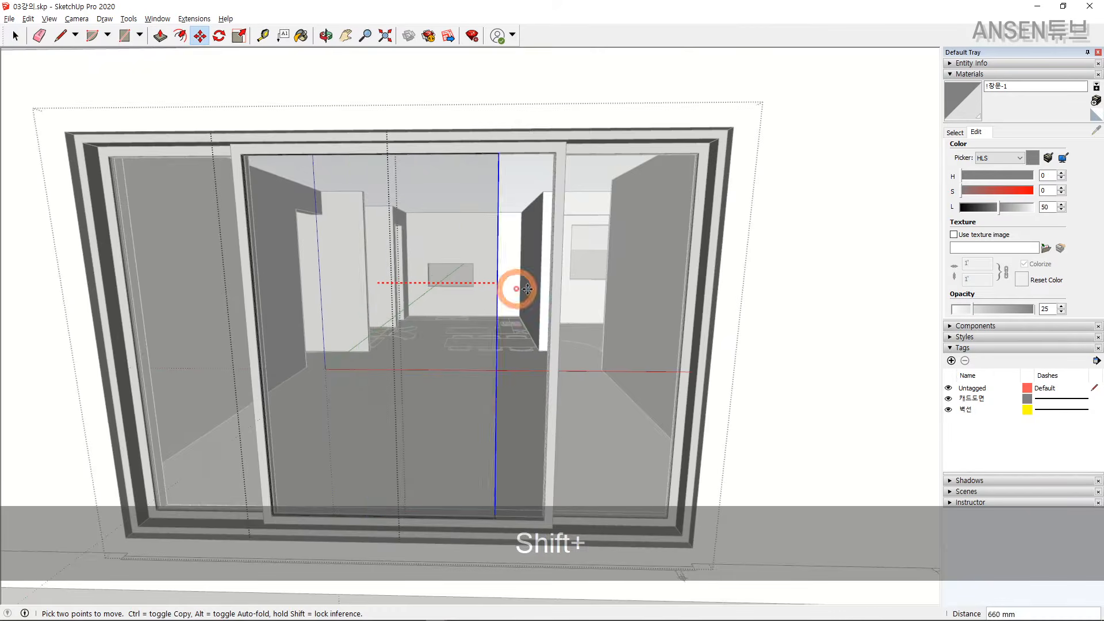
scroll(527, 289, "up", 4)
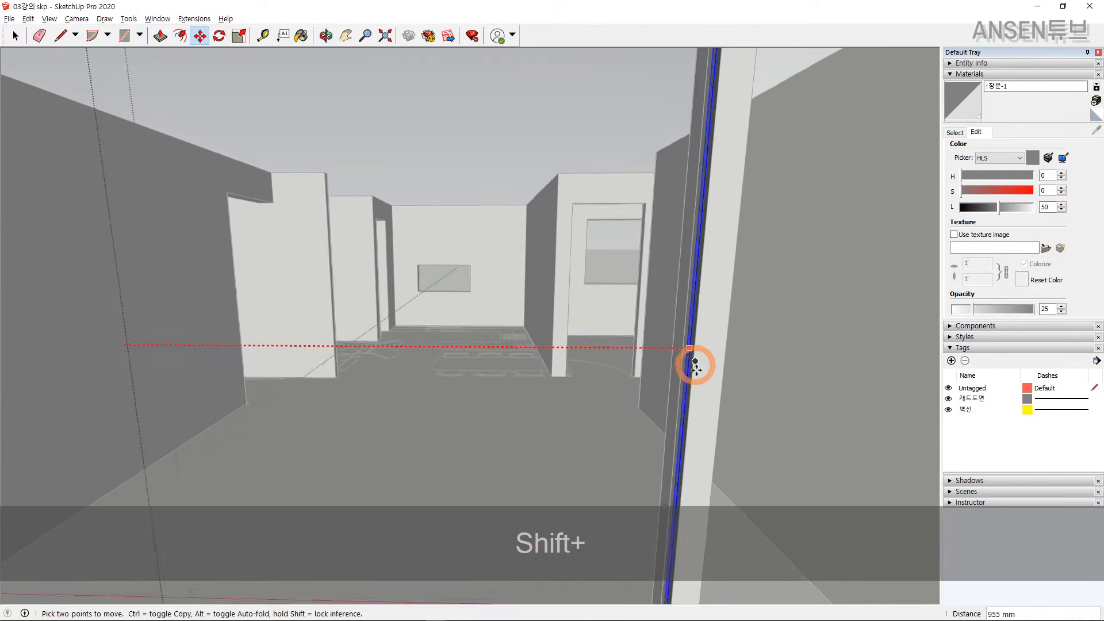
key("space")
key("Escape")
scroll(670, 322, "down", 6)
Examine how the sliding windows fit their openings along the outer wall.
middle_click_drag(663, 317, 552, 274, "shift")
scroll(552, 345, "down", 2)
middle_click_drag(532, 336, 639, 340)
middle_click_drag(638, 340, 603, 337, "shift")
scroll(603, 337, "down", 3)
middle_click_drag(527, 335, 620, 331, "shift")
scroll(575, 325, "up", 2)
scroll(620, 332, "down", 2)
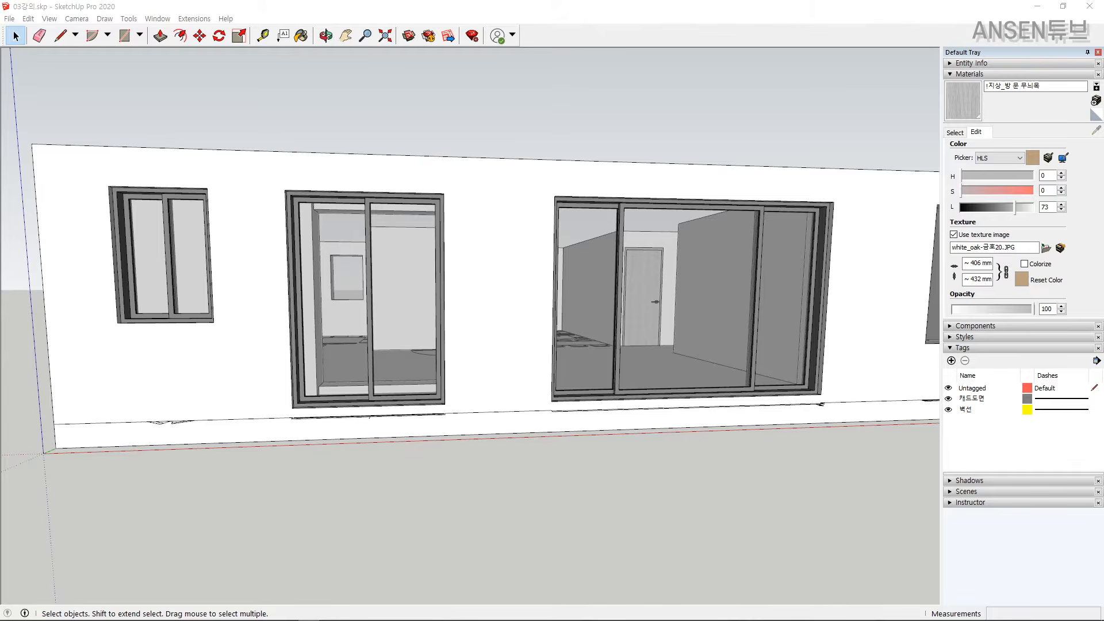
Copy the small sliding window about 9160 mm along the wall to the upper corner of the empty opening beside the wide window.
left_click(322, 226)
scroll(219, 178, "up", 5)
key("m")
left_click(219, 178)
key("ctrl")
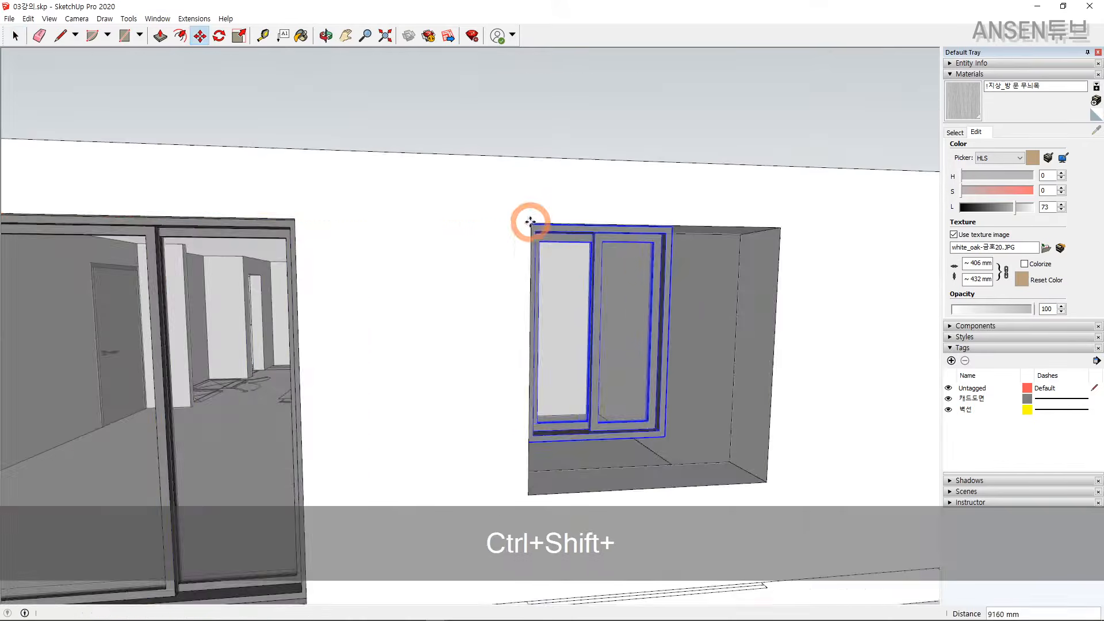
left_click(528, 222)
Stretch the copied window's outer frame to match the size of its new opening.
key("space")
double_click(484, 374)
key("m")
left_click(700, 228)
key("space")
Delete one of the two sashes in the widened frame and shift the remaining sash against the frame's right side.
double_click(557, 224)
key("m")
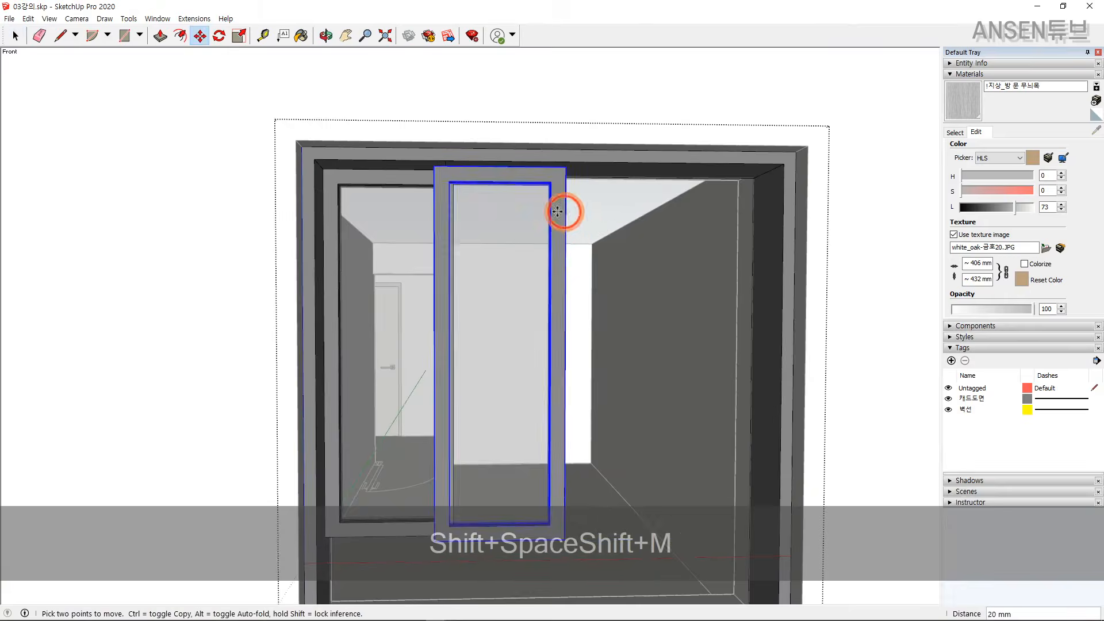
key("space")
key("Delete")
double_click(556, 222)
key("m")
key("e")
key("space")
middle_click_drag(481, 345, 461, 468)
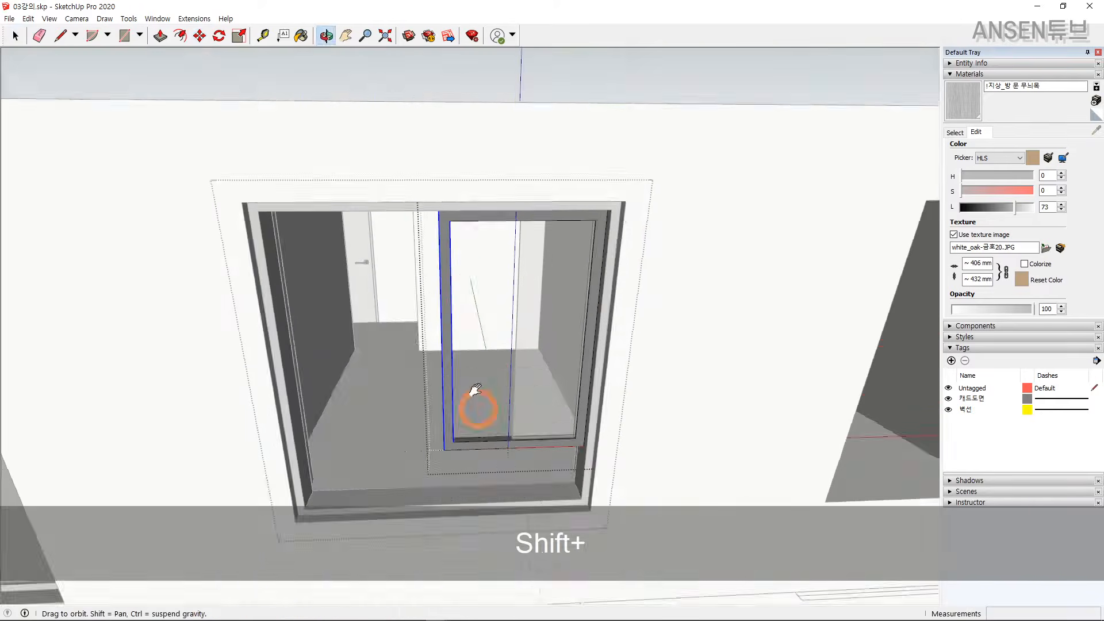
Widen the remaining sash to 25 mm past the opening's centre and extend it down to the outer frame's bottom.
type("m25")
key("Return")
key("space")
double_click(492, 335)
key("m")
left_click(651, 426)
key("Escape")
left_click(633, 357)
key("space")
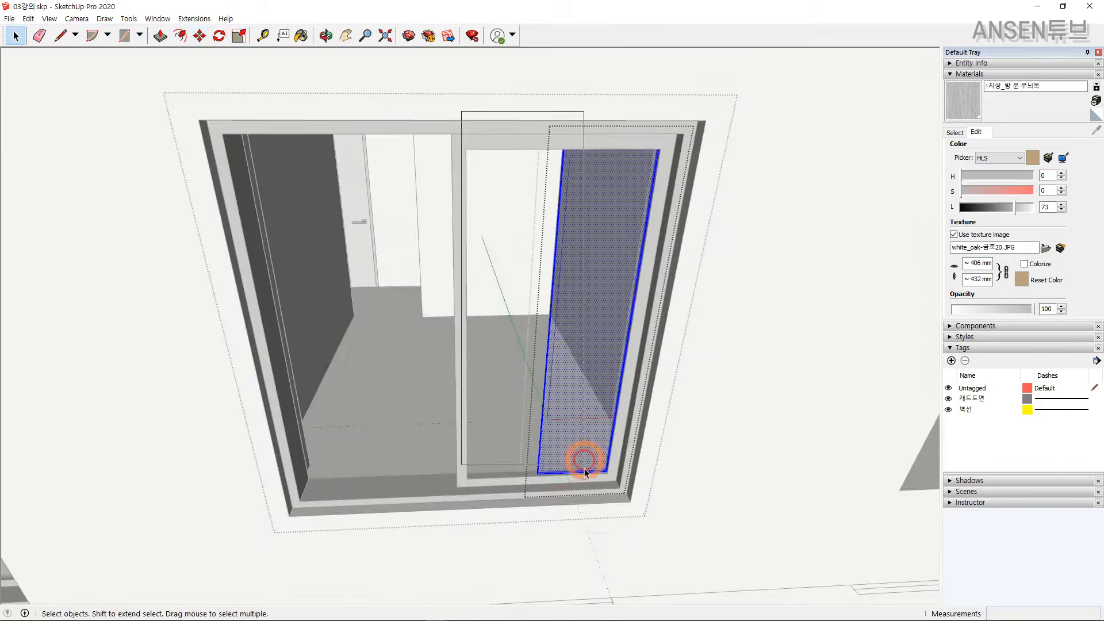
Stretch the glass to fill the enlarged sash.
key("m")
left_click(523, 175)
left_click(253, 210)
key("space")
key("Escape")
key("m")
left_click(577, 436)
left_click(488, 424)
key("Escape")
Copy the sliding window by its lower corner toward the next wall opening.
middle_click_drag(444, 184, 466, 220)
key("space")
key("m")
left_click(490, 419)
left_click(394, 335)
middle_click_drag(395, 335, 500, 321)
key("space")
Place the copied sliding window in the opposite wall's opening and rotate it 180° to face outward.
left_click(449, 345)
key("m")
left_click(315, 256)
middle_click_drag(315, 256, 434, 414)
left_click(604, 208)
key("q")
left_click(607, 236)
type("180")
key("Return")
key("space")
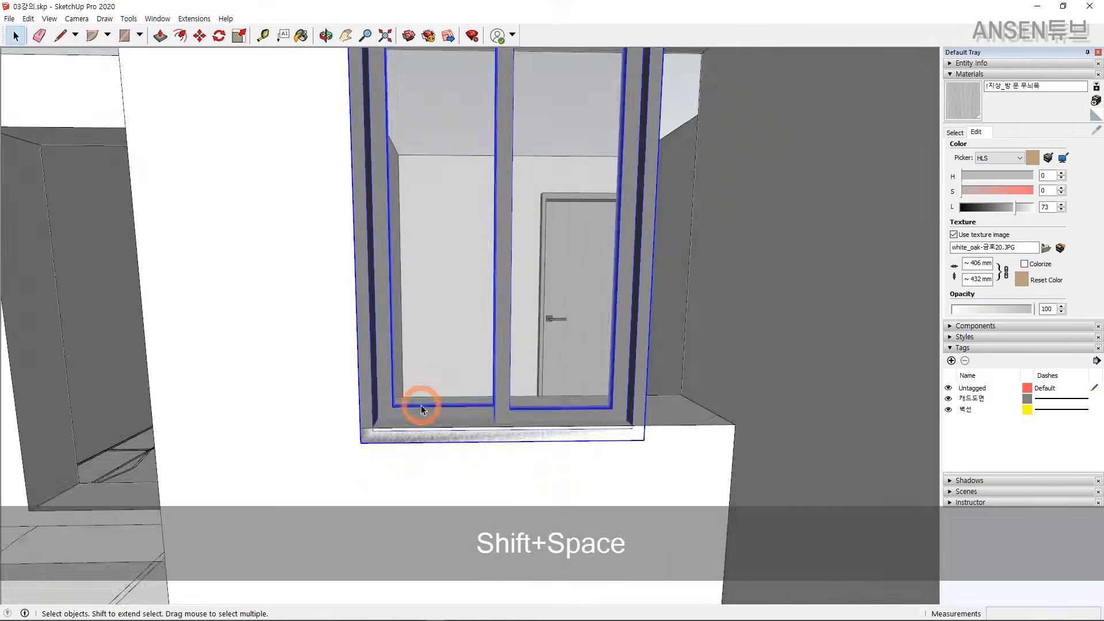
Move the newly placed sliding window 50 mm into its wall opening and undo the stray erase.
double_click(434, 416)
type("50")
key("Return")
key("space")
key("e")
key("ctrl+z")
key("space")
key("Escape")
key("shift+Escape")
Move the other placed windows 50 mm each into their wall openings.
type("m50")
key("Return")
key("space")
key("Escape")
type("50")
key("Return")
key("space")
key("Escape")
type("m50")
key("Return")
key("space")
key("Escape")
type("m50")
key("Return")
key("space")
key("Escape")
Move two further windows 150 mm each within their wall openings.
middle_click_drag(550, 296, 429, 255)
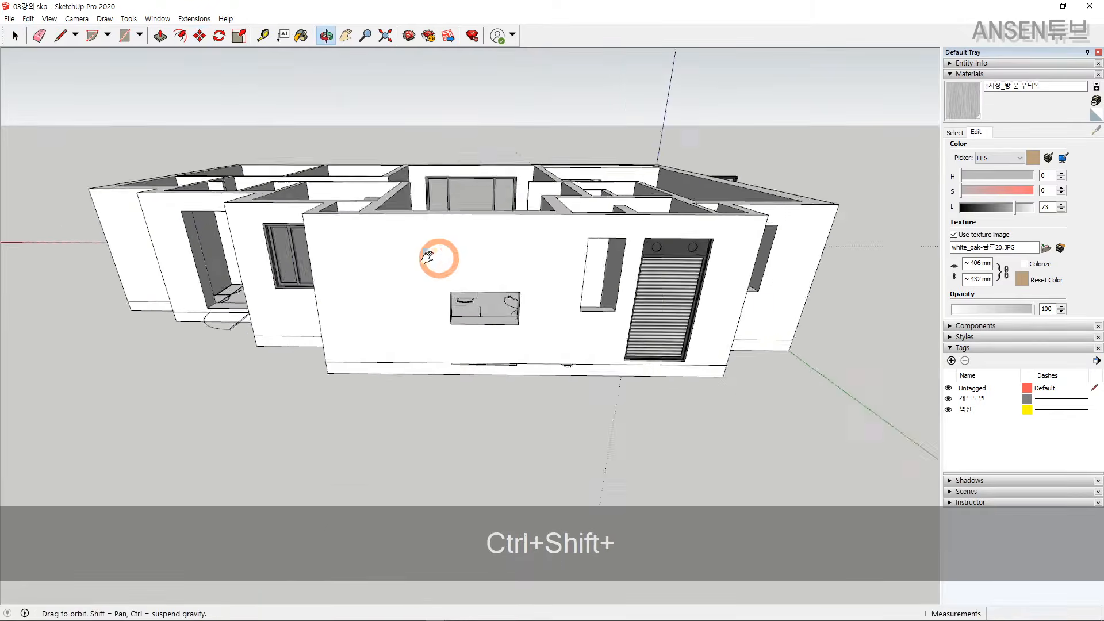
triple_click(451, 200)
key("space")
left_click(513, 236)
type("m150")
key("Return")
key("space")
key("Escape")
type("m150")
key("Return")
key("space")
key("Escape")
Move the two-sash window near the recessed wall corner by 50 mm.
middle_click_drag(392, 247, 495, 409)
key("m")
left_click(291, 495)
middle_click_drag(291, 495, 461, 372)
key("m")
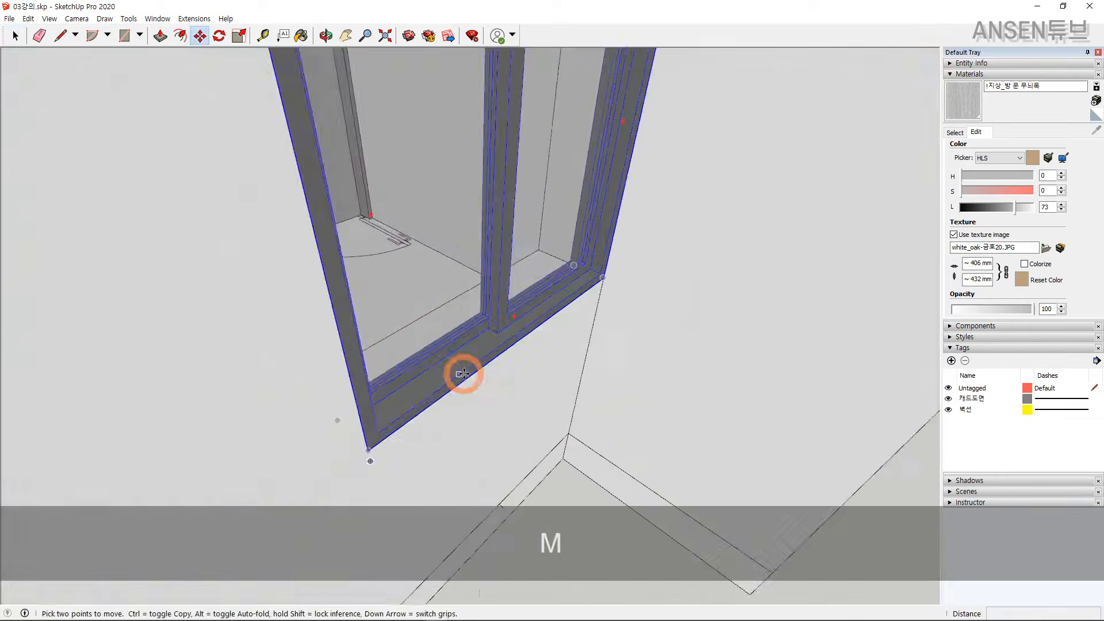
left_click(460, 372)
type("50")
key("Return")
key("space")
Try to move the two-sash window again from its frame.
key("m")
left_click(457, 288)
middle_click_drag(533, 275, 264, 306)
key("space")
key("ctrl+z")
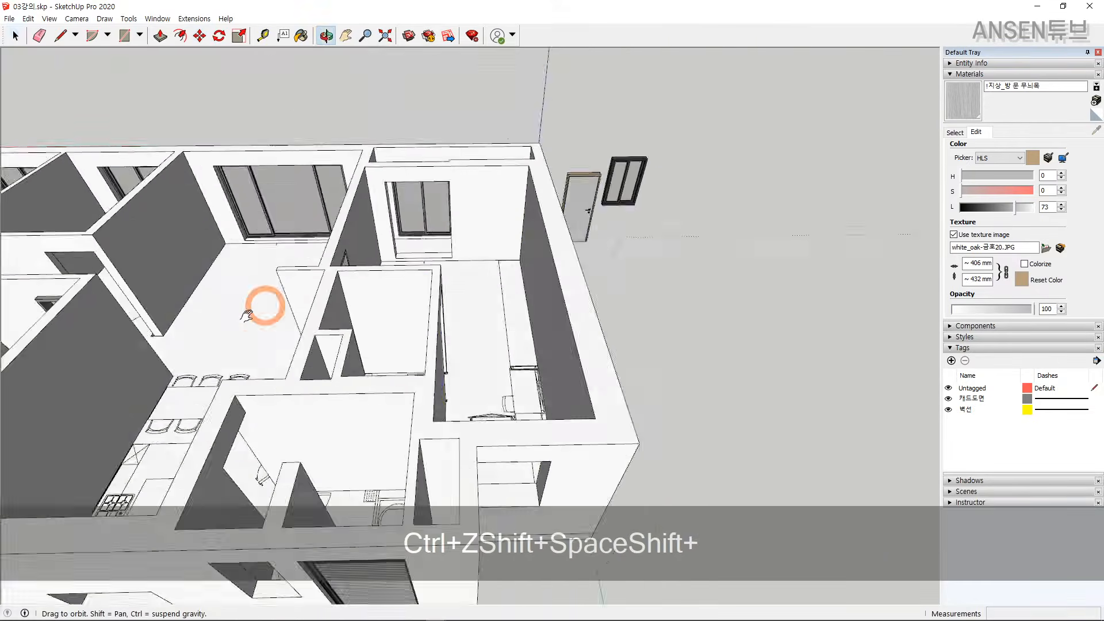
Copy the sliding window for the remaining opening and turn the copy 180°.
key("m")
key("ctrl")
middle_click_drag(383, 358, 481, 192)
type("21")
key("BackSpace")
key("BackSpace")
key("BackSpace")
type("180")
key("Return")
key("space")
Open the copied window group and move the top of its outer frame by 50 mm.
key("m")
key("t")
key("space")
double_click(582, 195)
double_click(583, 196)
left_click_drag(627, 202, 311, 138)
key("m")
left_click(566, 178)
type("60")
key("Return")
type("50")
key("Return")
Move the tops of the copied window's sashes by 50 mm to follow the frame, undoing the surplus move.
key("space")
key("Escape")
type("m50")
key("Return")
key("space")
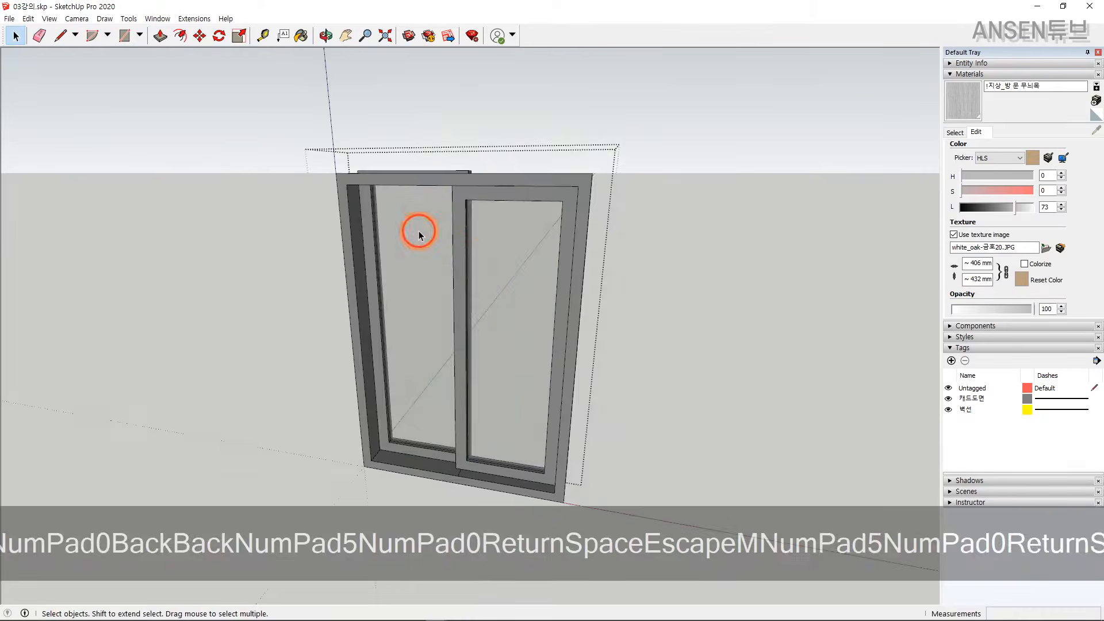
type("50")
key("Return")
key("m")
key("ctrl+z")
key("space")
Open the window's outer frame for editing and clean up its leftover edges with the Eraser.
double_click(494, 362)
key("e")
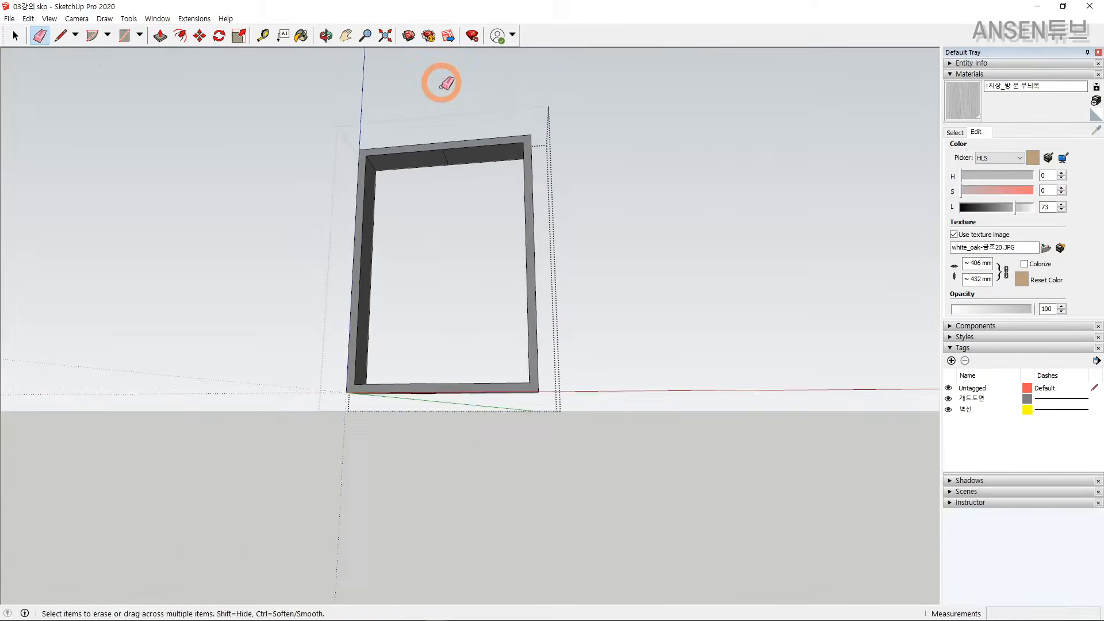
key("space")
middle_click_drag(446, 81, 422, 184, "shift")
double_click(519, 175)
key("e")
key("Escape")
Fit the sliding window into the recessed wall's opening beside the louvered window, aligning its lower corner with the opening.
key("m")
scroll(661, 275, "up", 5)
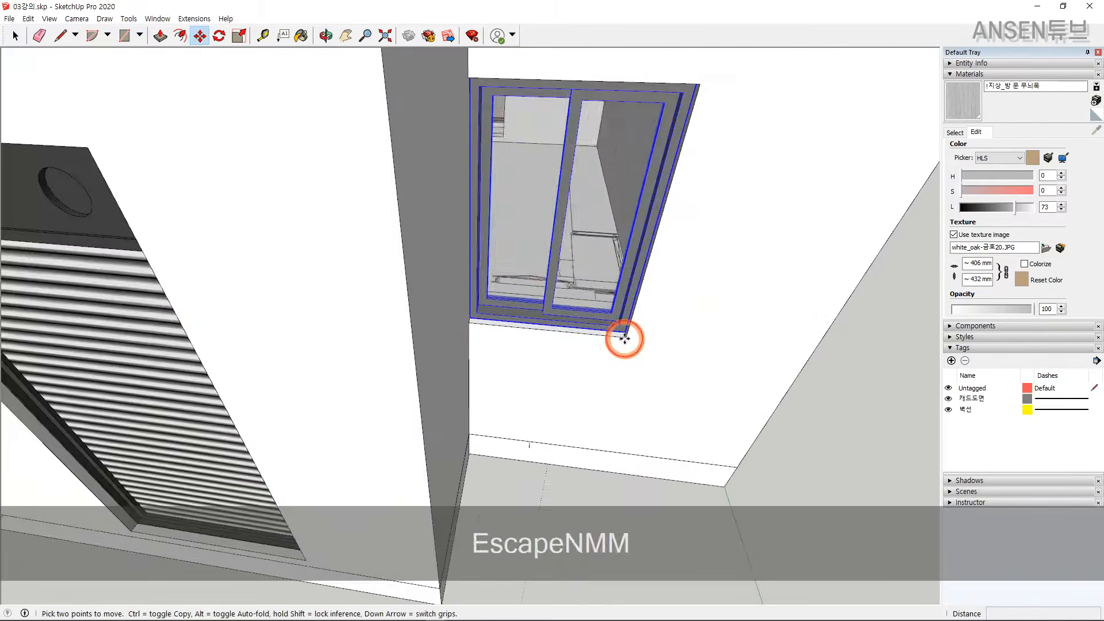
scroll(467, 313, "down", 3)
left_click(517, 198)
scroll(517, 197, "up", 2)
middle_click_drag(511, 269, 489, 160)
key("space")
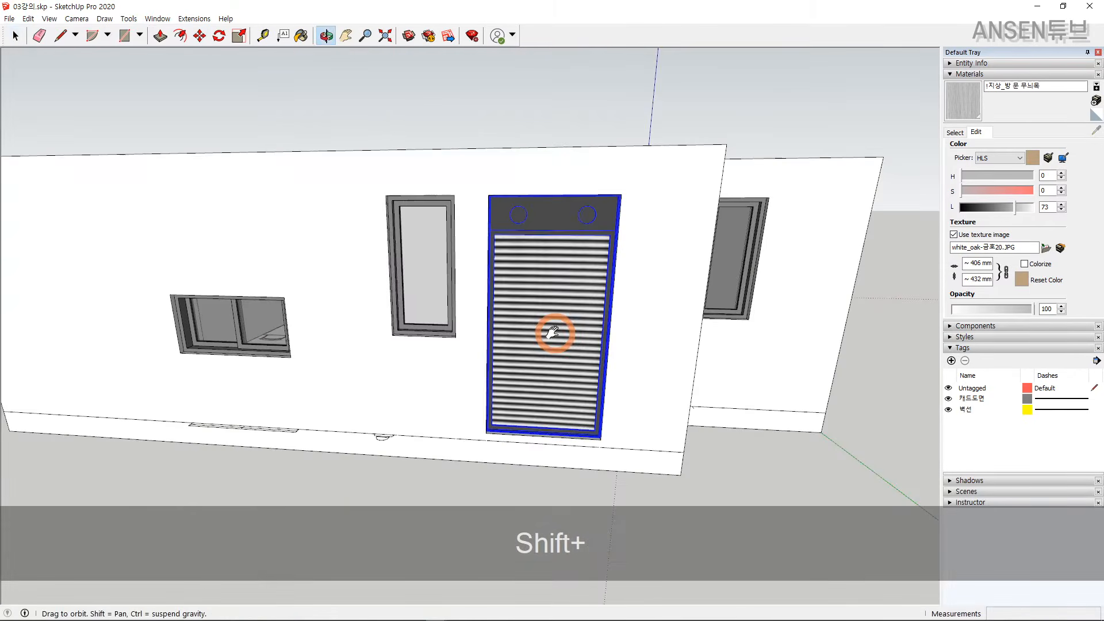
Examine the louvered window's frame, slats and upper panel with two round holes.
middle_click_drag(481, 304, 519, 290)
mouse_move(503, 205)
middle_mouse_down()
mouse_move(557, 116)
mouse_move(537, 111)
mouse_move(525, 123)
mouse_move(560, 181)
mouse_move(488, 198)
middle_mouse_up()
scroll(556, 143, "up", 2)
scroll(530, 116, "up", 1)
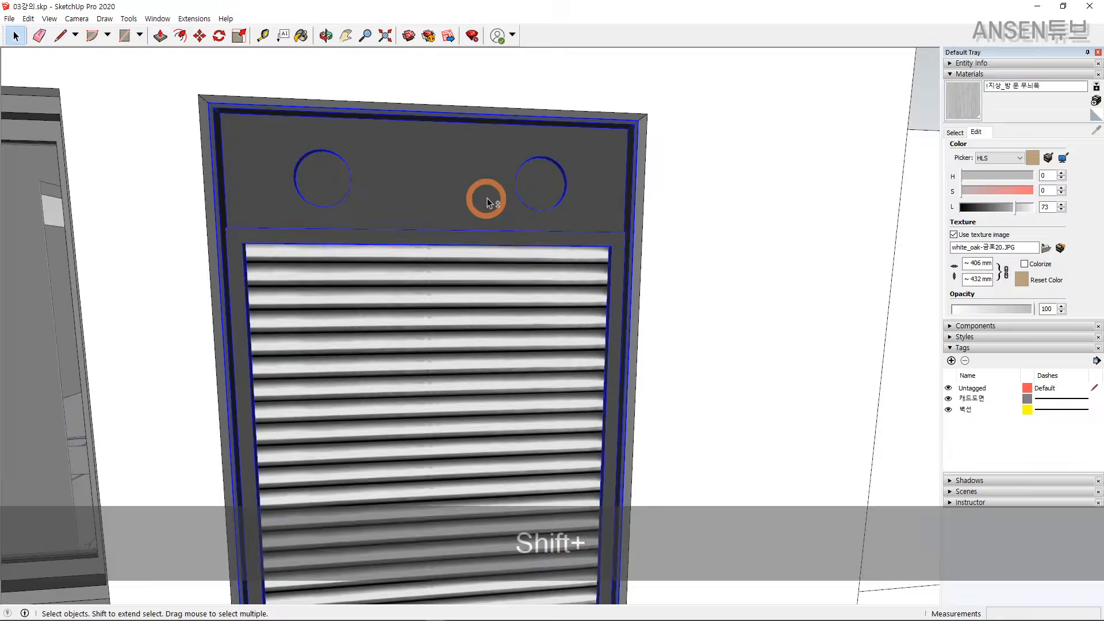
scroll(488, 198, "down", 2)
scroll(515, 190, "up", 1)
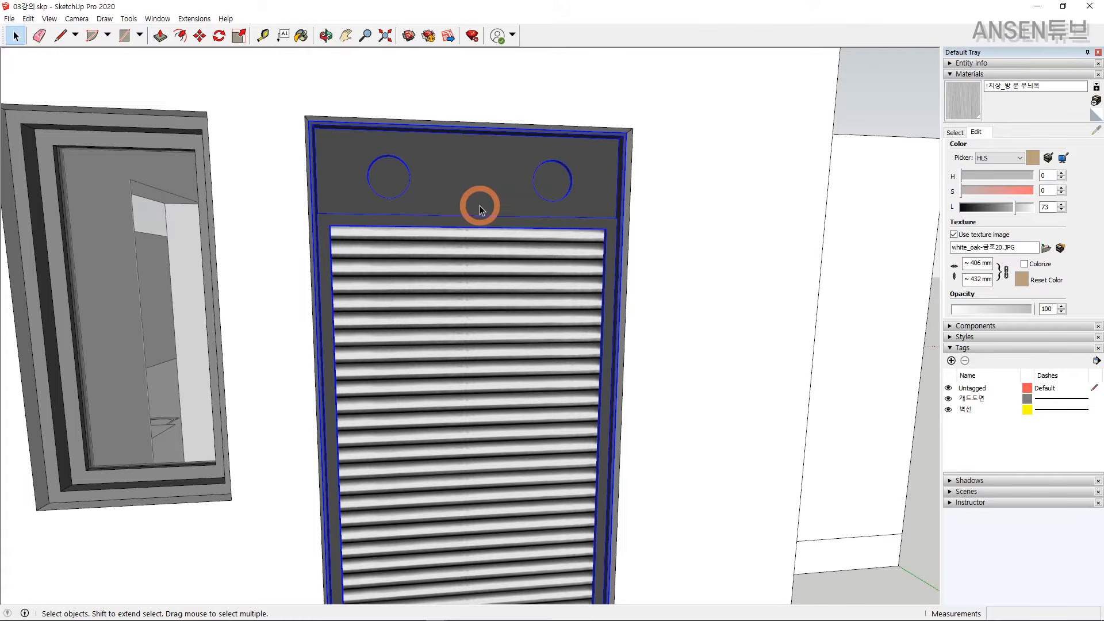
Open the 3D Warehouse model library.
left_click(157, 19)
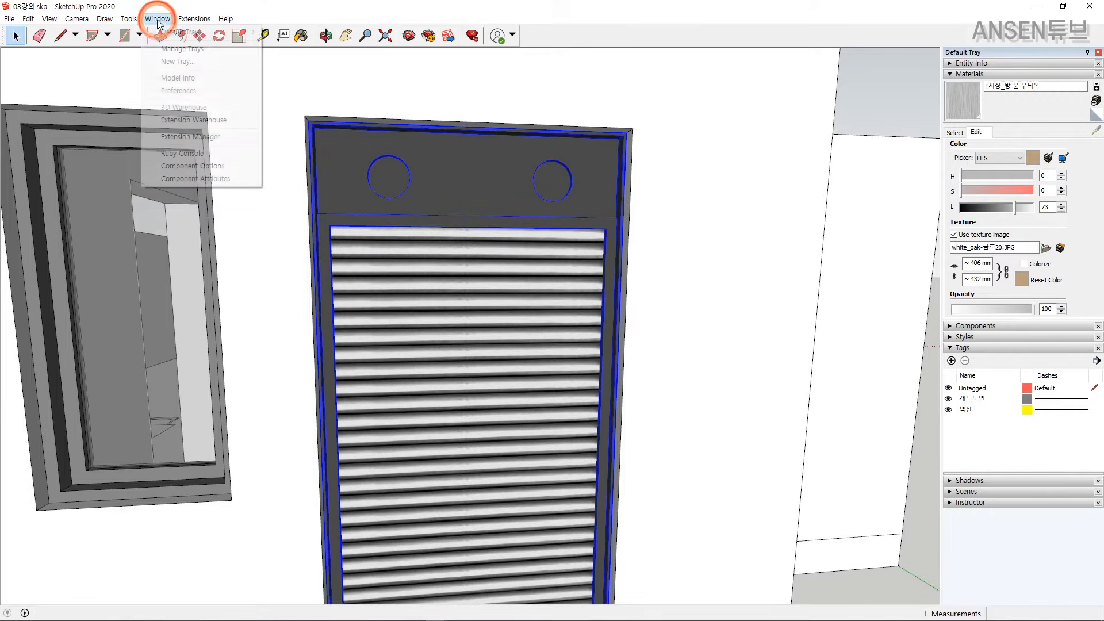
left_click(207, 108)
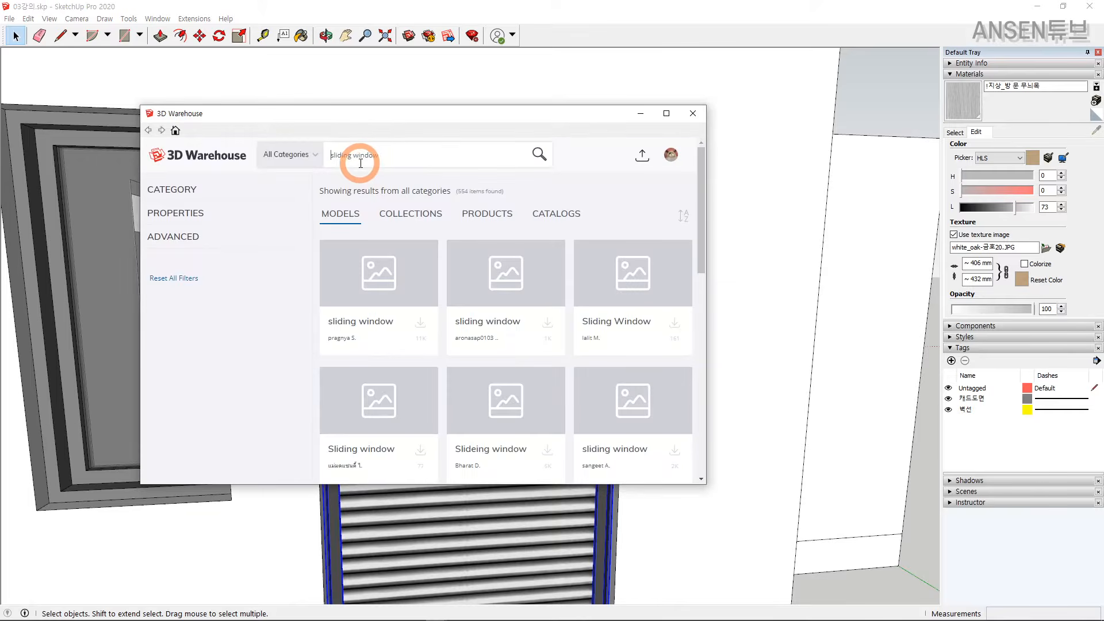
Browse the 3D Warehouse results for sliding window models.
triple_click(337, 157)
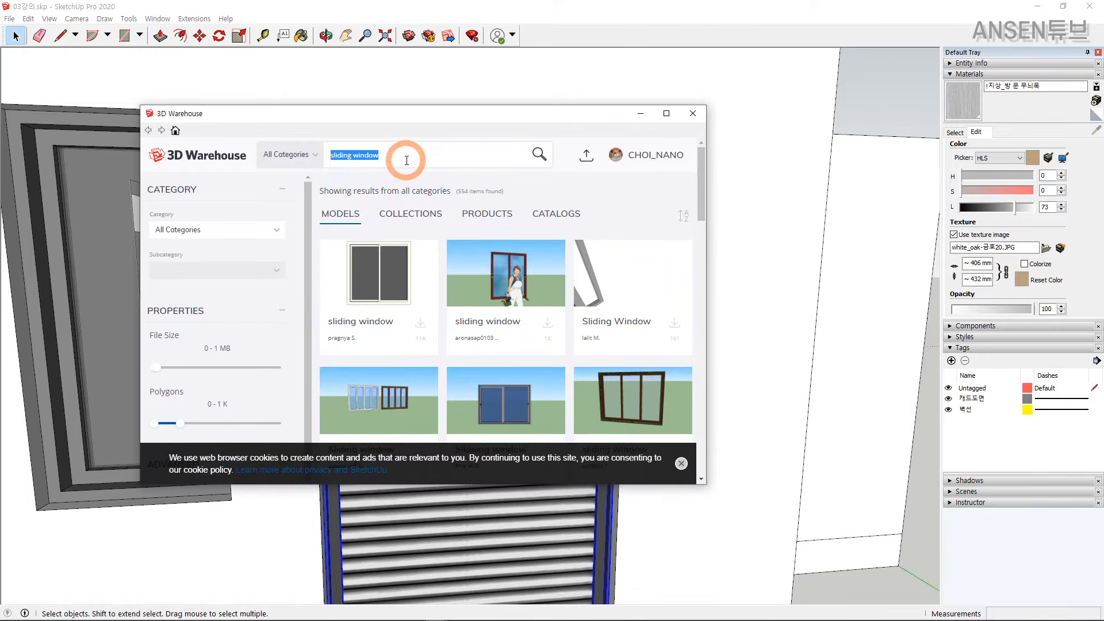
left_click(423, 168)
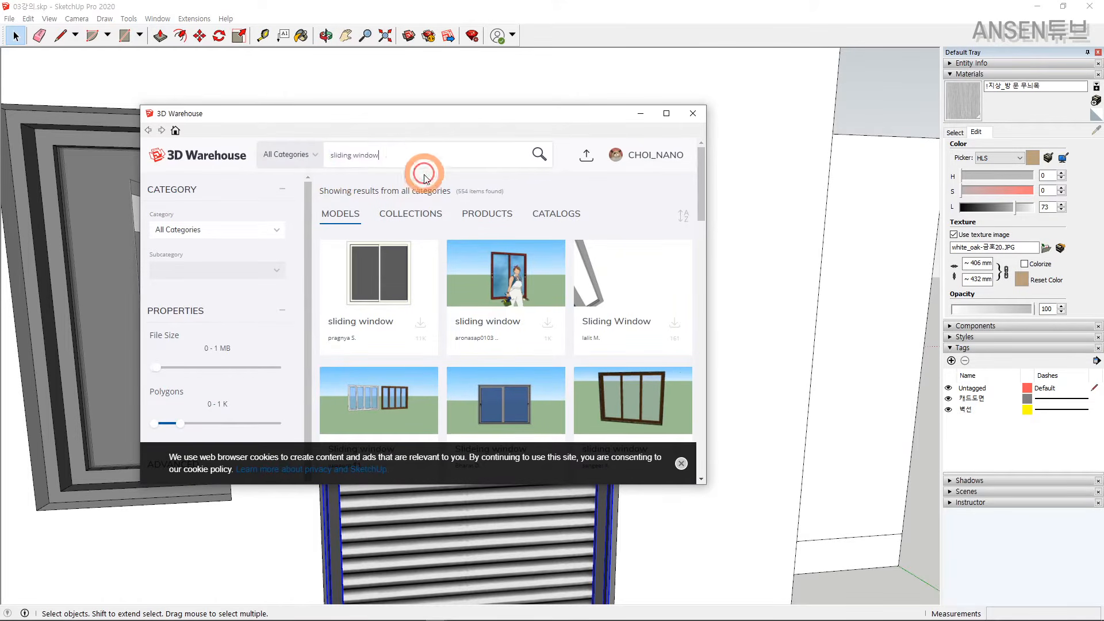
scroll(472, 267, "down", 4)
scroll(394, 309, "down", 15)
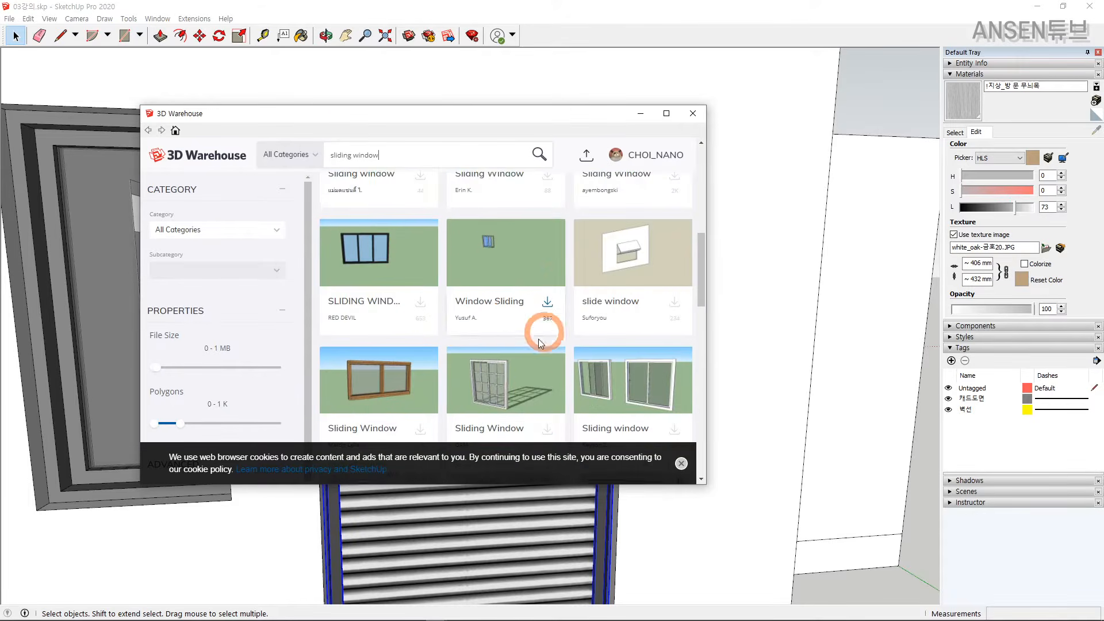
scroll(525, 329, "down", 10)
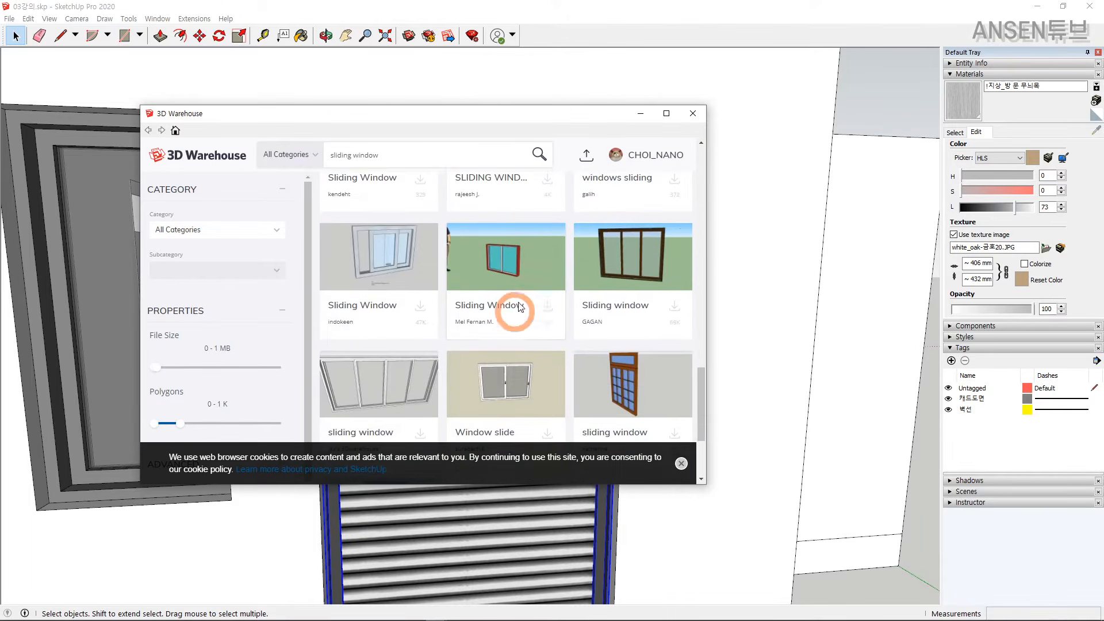
scroll(525, 310, "down", 10)
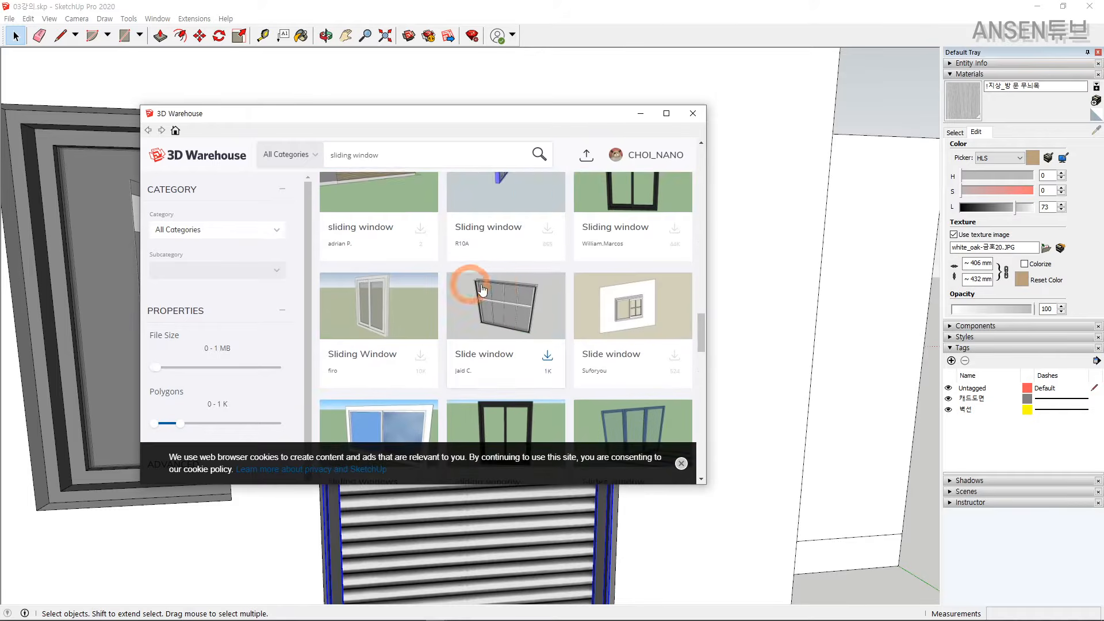
scroll(460, 259, "up", 20)
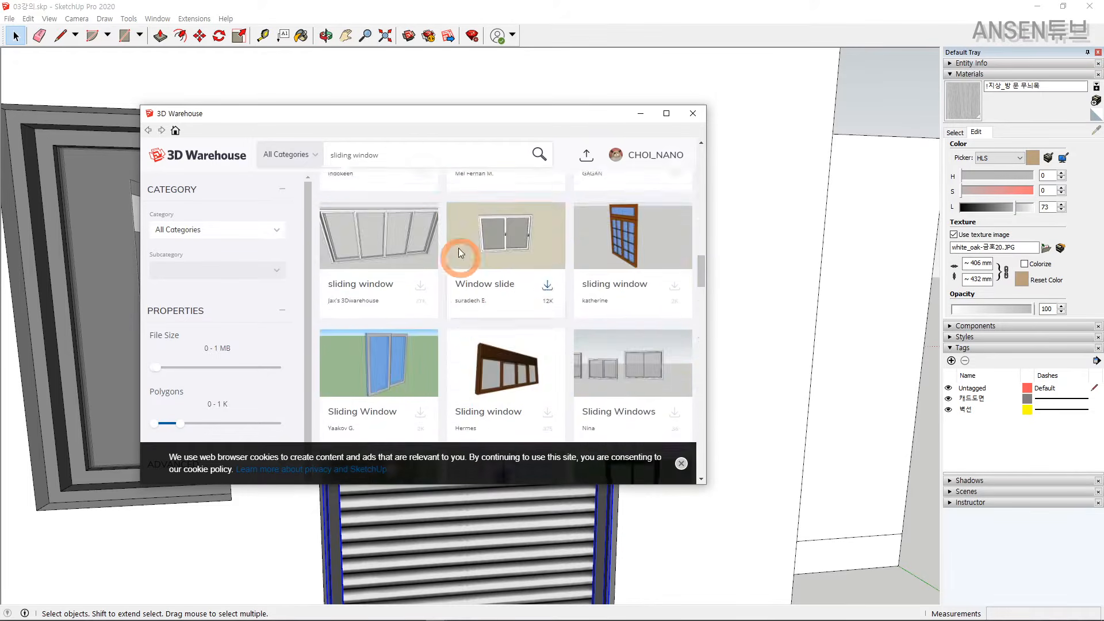
Search the 3D Warehouse for "door", browse the resulting models, and close the library.
left_click_drag(402, 152, 107, 180)
type("door")
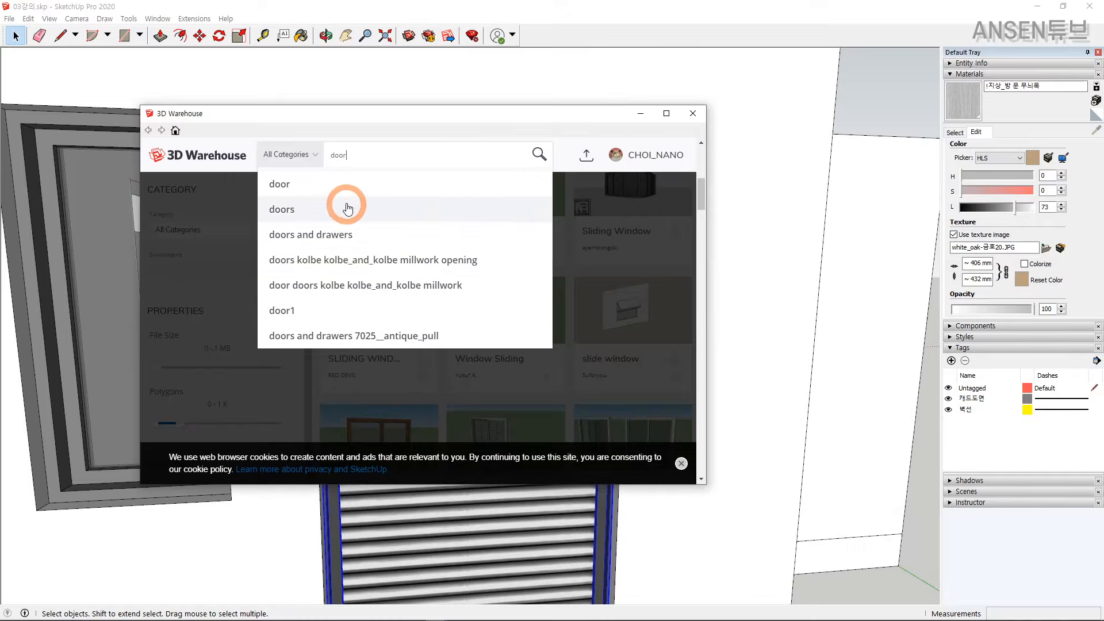
left_click(347, 187)
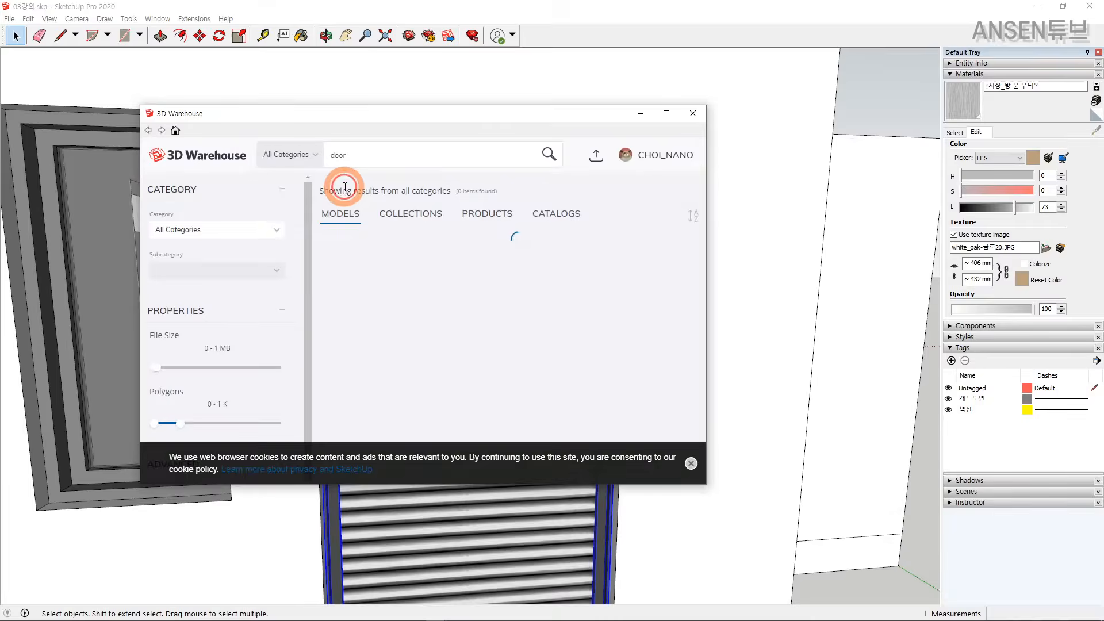
scroll(507, 299, "down", 3)
scroll(506, 322, "down", 9)
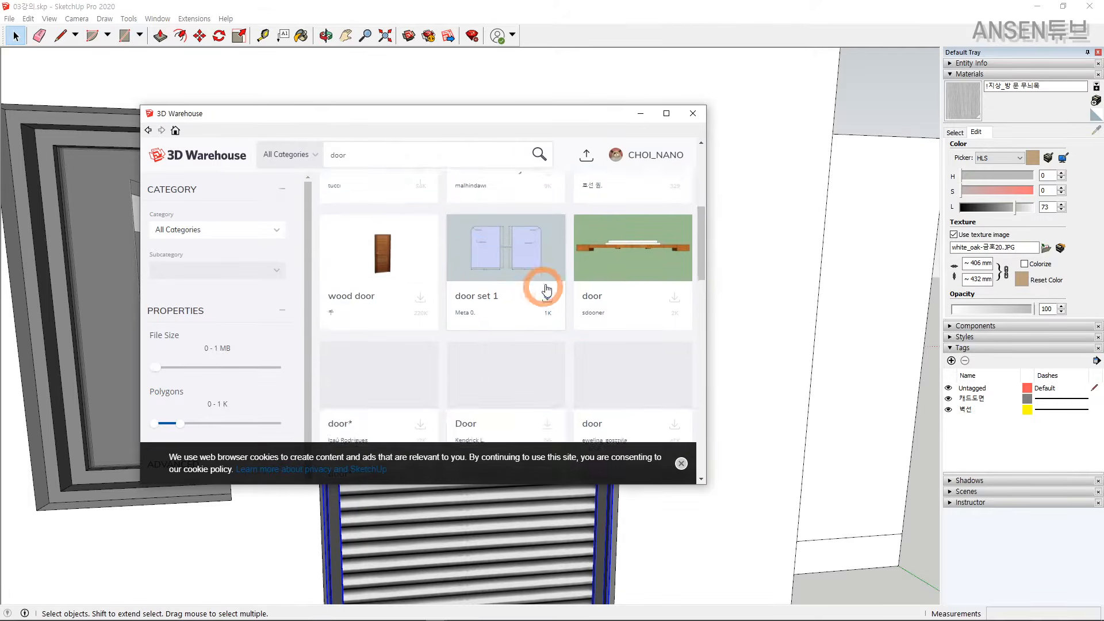
scroll(550, 270, "down", 9)
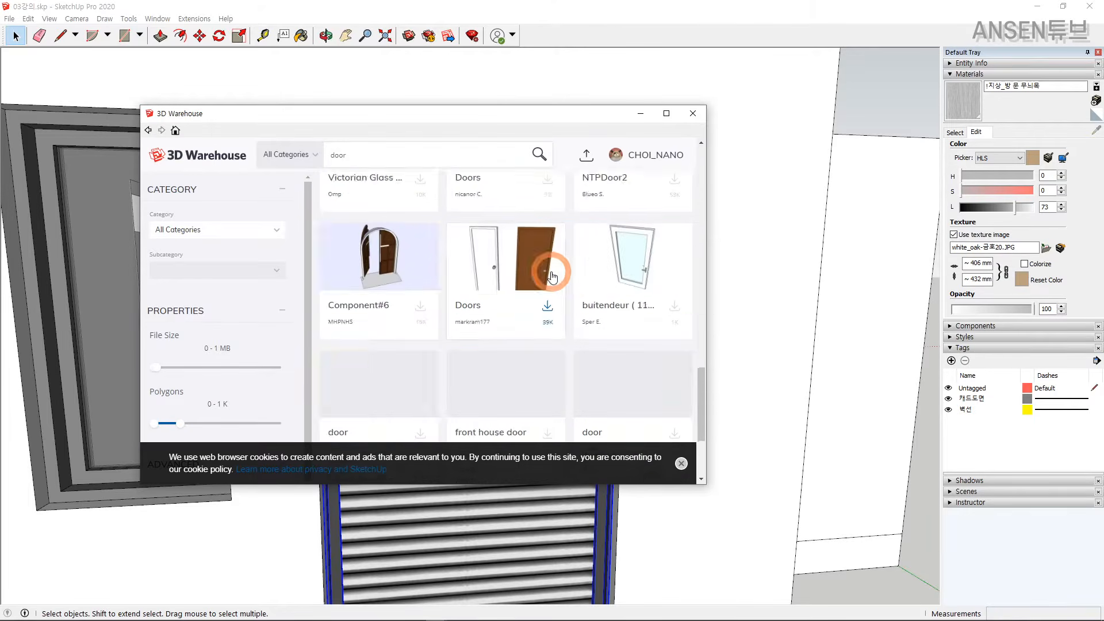
scroll(547, 271, "up", 7)
scroll(472, 344, "down", 1)
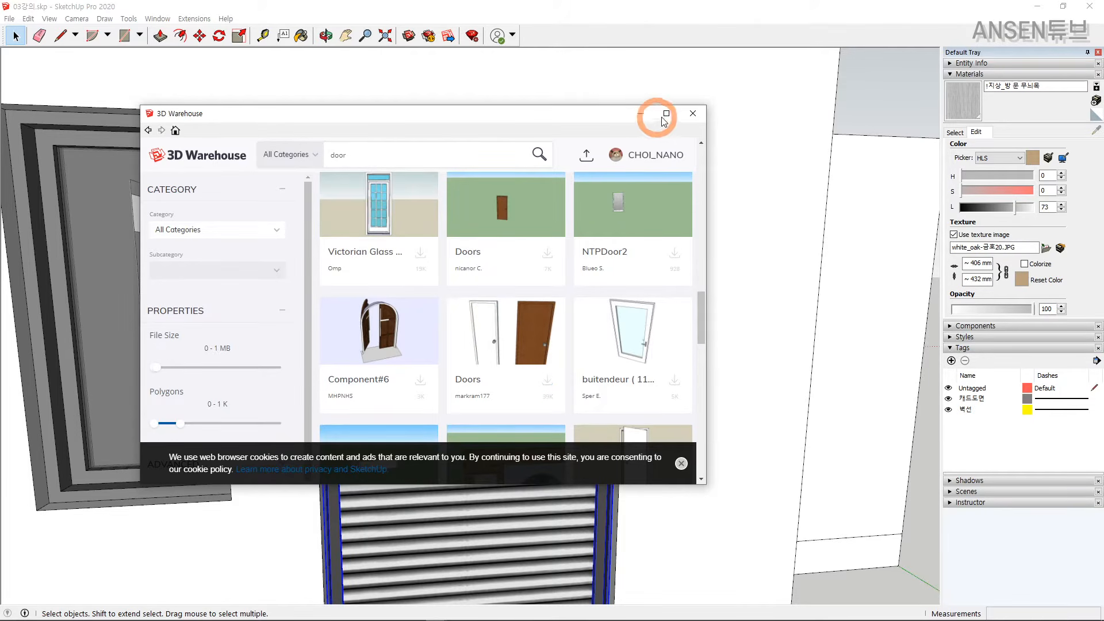
left_click(693, 113)
Review the windows fitted in the house's outer walls, ending at the loose sample door and window beside the house.
middle_click_drag(547, 234, 574, 213)
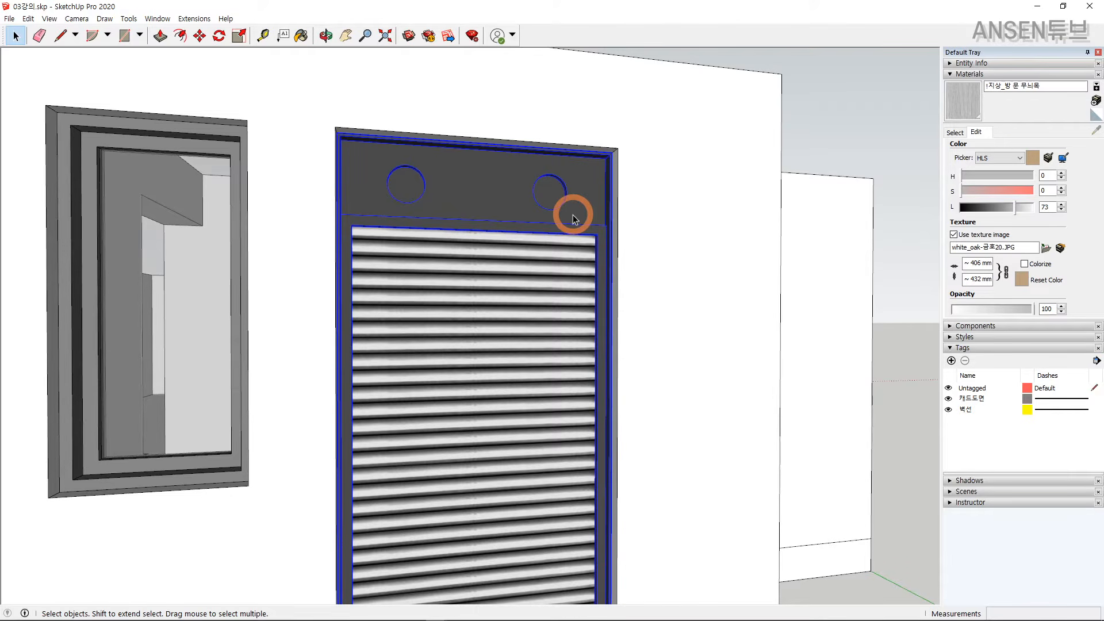
scroll(578, 224, "down", 5, "shift")
scroll(555, 236, "up", 2, "shift")
scroll(537, 256, "down", 4, "shift")
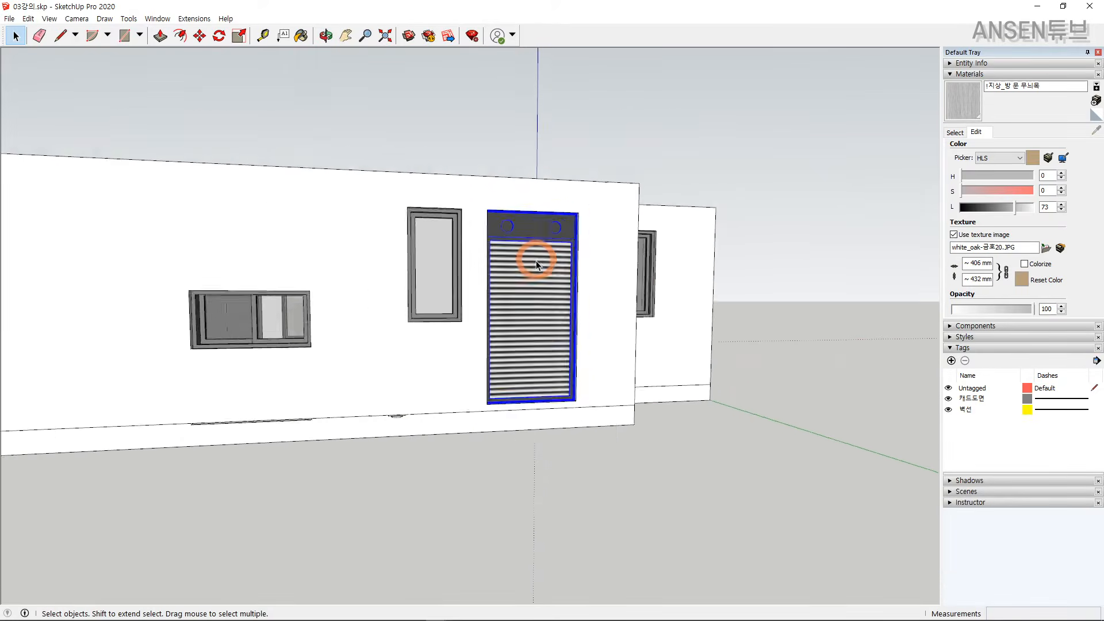
scroll(536, 260, "down", 2)
left_click(550, 161)
scroll(551, 163, "down", 2)
middle_click_drag(431, 248, 512, 275)
middle_click_drag(253, 287, 374, 292)
middle_click_drag(213, 304, 517, 313)
middle_click_drag(518, 313, 857, 324, "shift")
middle_click_drag(345, 330, 433, 361)
scroll(430, 353, "up", 2, "shift")
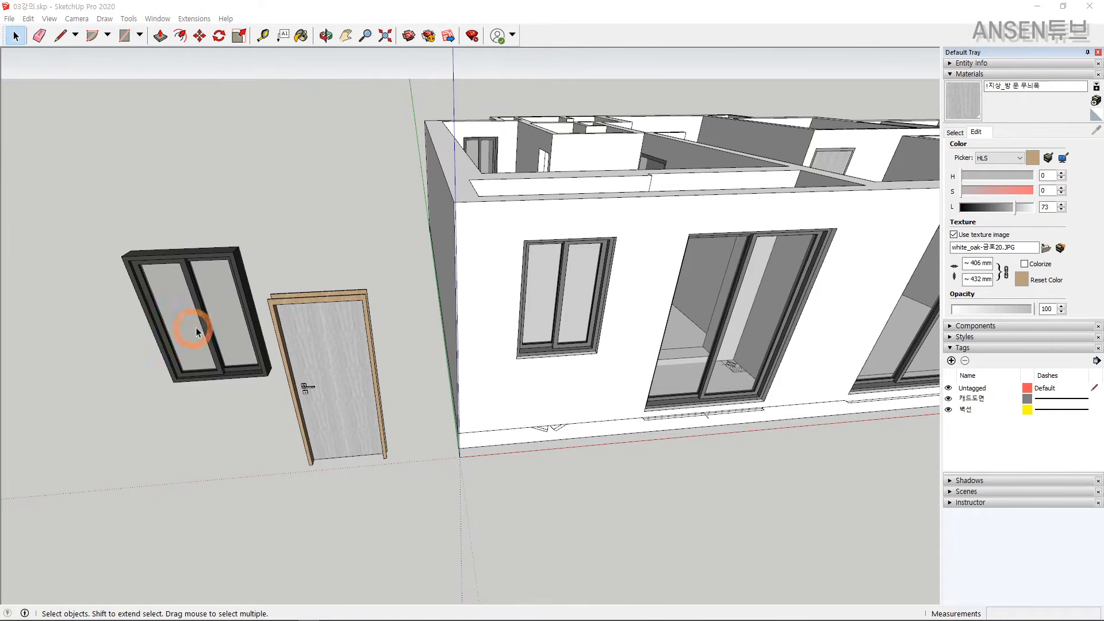
Sample the sample door frame's oak wood-grain material and apply it to the gray door leaf.
middle_click_drag(176, 333, 253, 317)
scroll(358, 306, "up", 3)
key("b")
left_click(351, 287, "alt")
key("ctrl+z")
key("b")
left_click(368, 345)
key("space")
key("Escape")
Examine the wooden sample door's frame profile, leaf and handle from above and from the front.
middle_click_drag(453, 316, 488, 381)
scroll(488, 381, "down", 2)
key("space")
key("Escape")
scroll(569, 195, "up", 3)
middle_click_drag(569, 196, 478, 295, "shift")
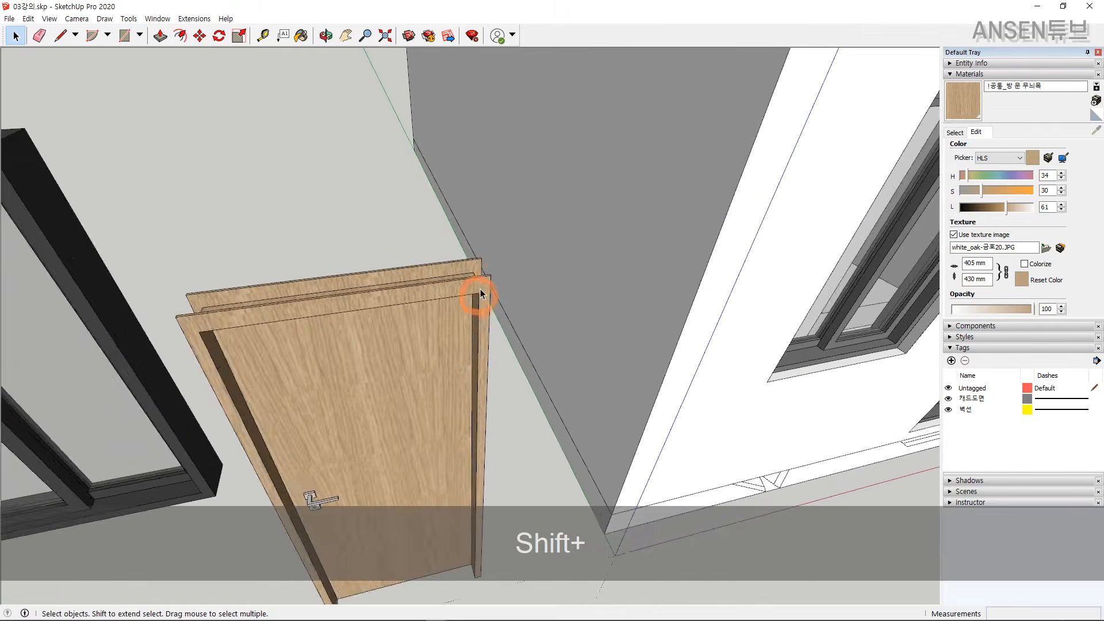
scroll(486, 284, "up", 5)
scroll(399, 350, "down", 5)
middle_click_drag(399, 351, 534, 179, "shift")
scroll(475, 326, "up", 3)
scroll(538, 230, "down", 3)
scroll(529, 348, "down", 4)
middle_click_drag(528, 354, 514, 206, "shift")
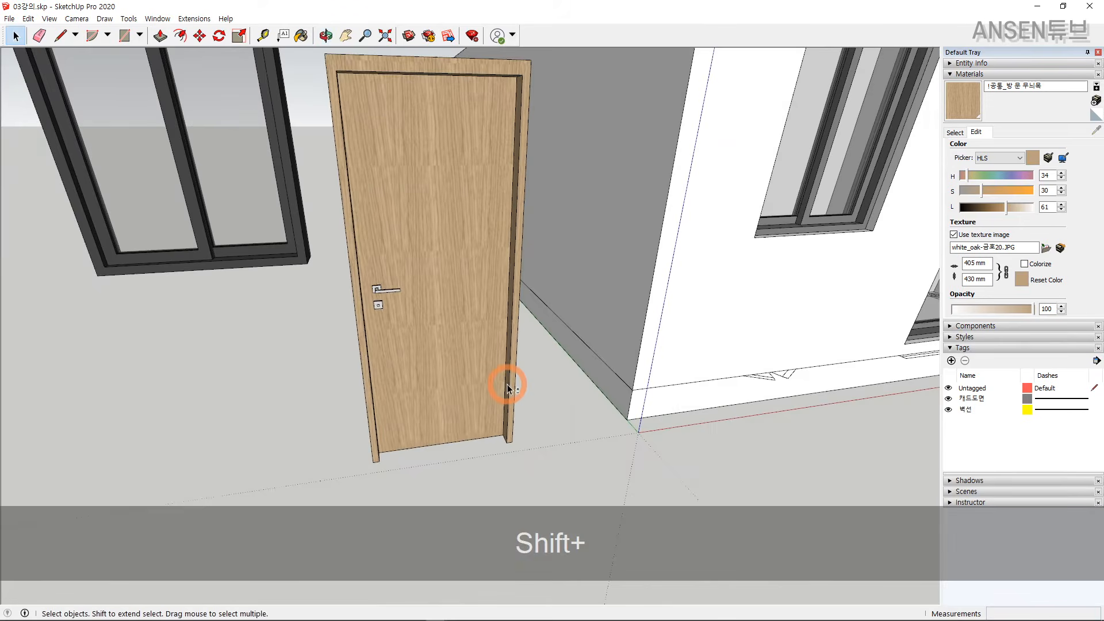
middle_click_drag(507, 386, 516, 444, "shift")
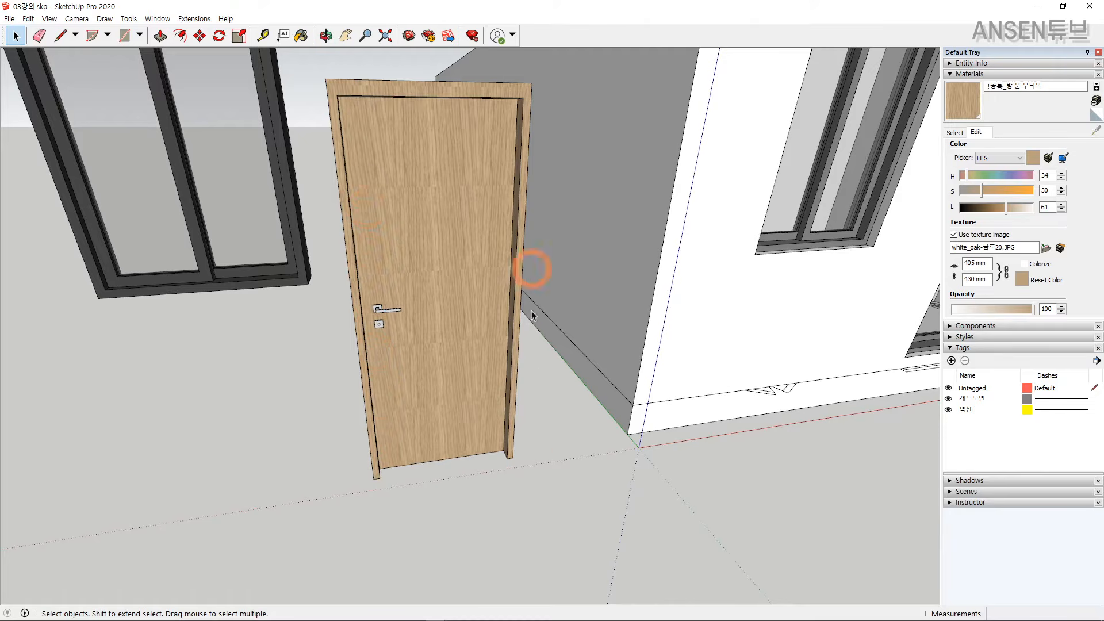
Open the sample door group and inspect its leaf, handle and lock plate from both sides.
middle_click_drag(452, 259, 486, 263)
double_click(475, 334)
double_click(462, 264)
key("space")
key("Escape")
scroll(388, 335, "up", 5)
scroll(381, 337, "down", 4)
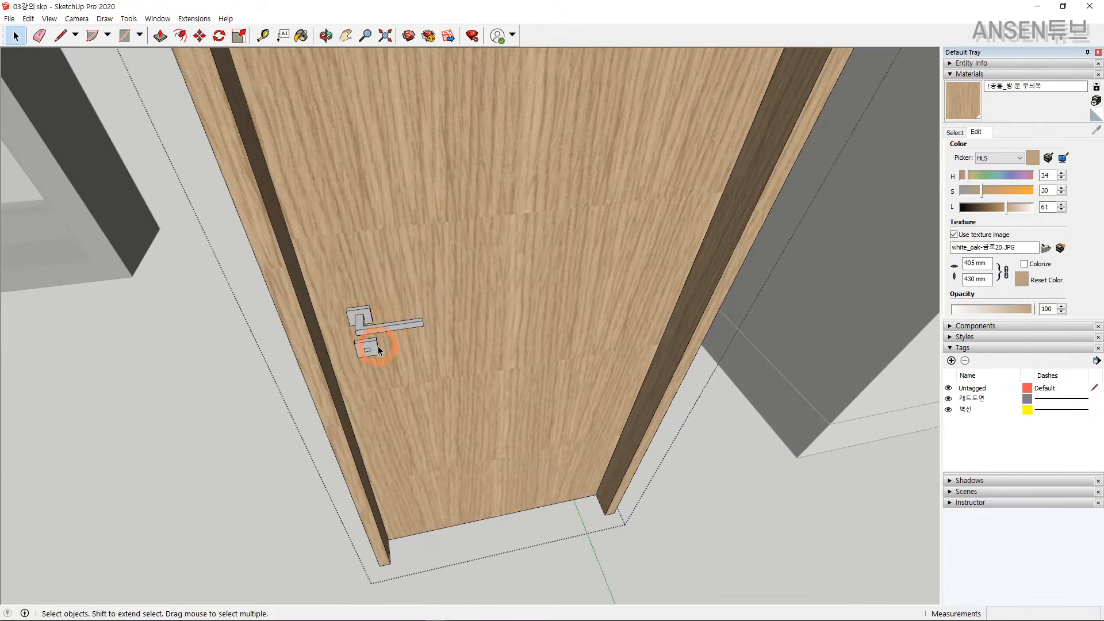
middle_click_drag(377, 333, 661, 299)
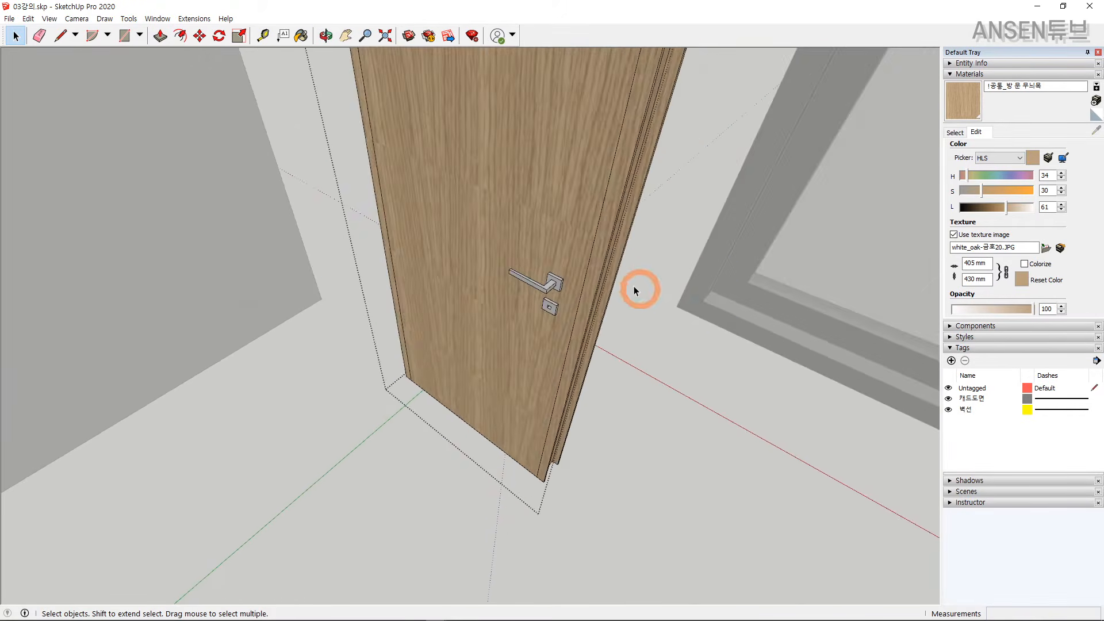
scroll(540, 280, "up", 3)
middle_click_drag(560, 285, 459, 306)
scroll(454, 292, "down", 2)
key("Escape")
key("Escape")
scroll(459, 306, "up", 2)
key("Escape")
scroll(482, 286, "down", 1)
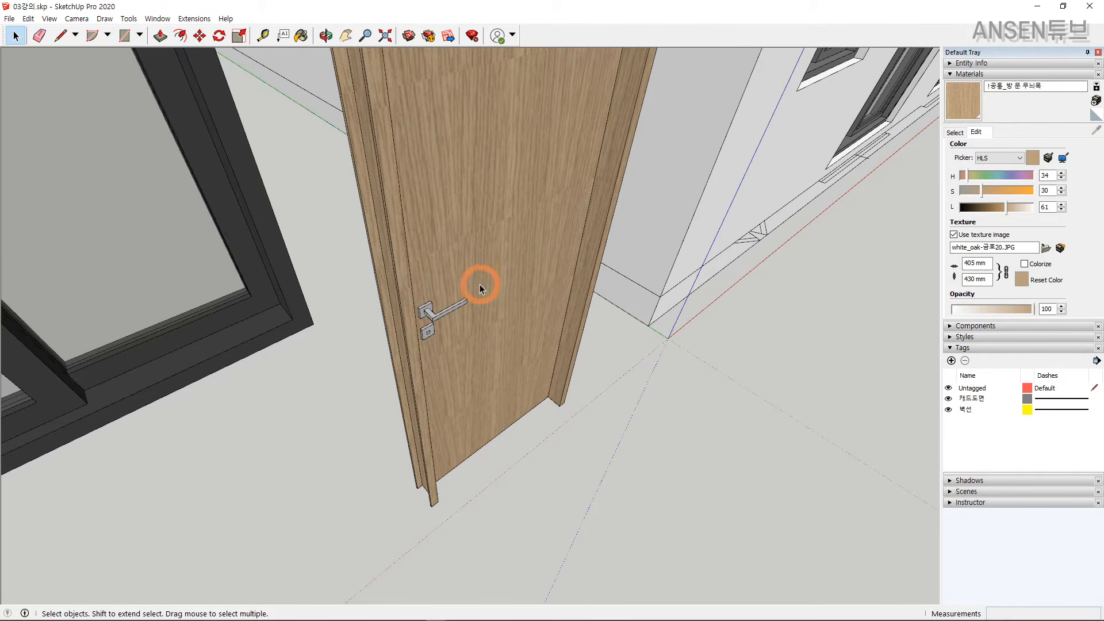
Delete the existing door from the living room wall opening beside the kitchen.
scroll(486, 284, "down", 6)
middle_click_drag(517, 250, 403, 402, "shift")
middle_click_drag(402, 345, 230, 379)
scroll(419, 318, "up", 4)
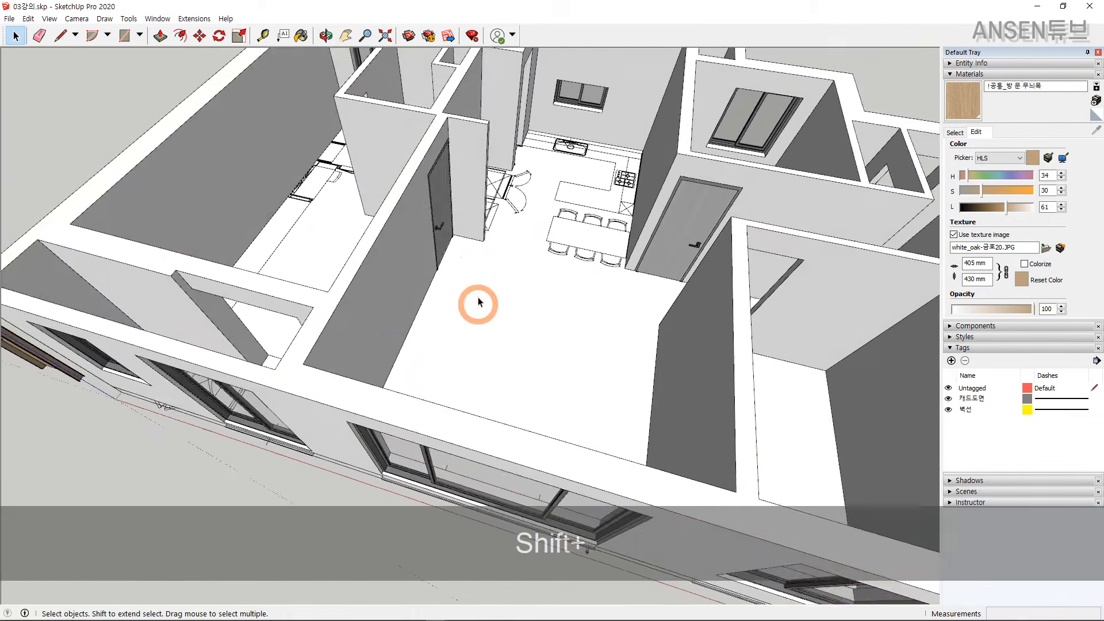
scroll(432, 202, "up", 3)
scroll(481, 202, "up", 3)
left_click(455, 227)
key("Delete")
scroll(489, 216, "up", 2)
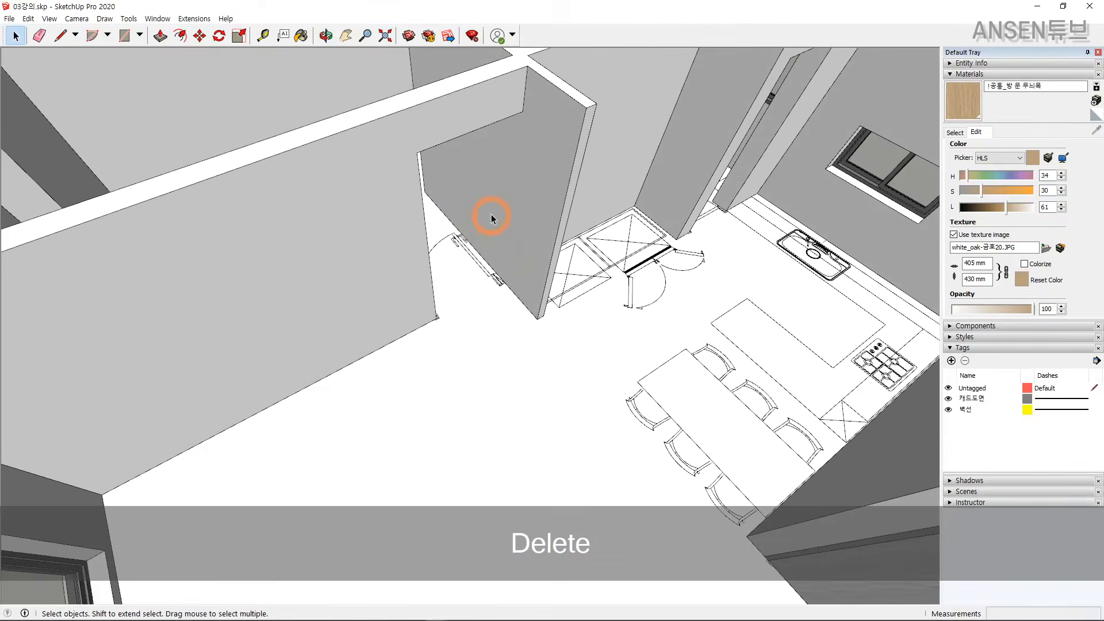
Draw a rectangle about 2370 by 1050 mm across the empty door opening, from corner to corner.
scroll(489, 216, "up", 5)
key("shift+r")
left_click(567, 94)
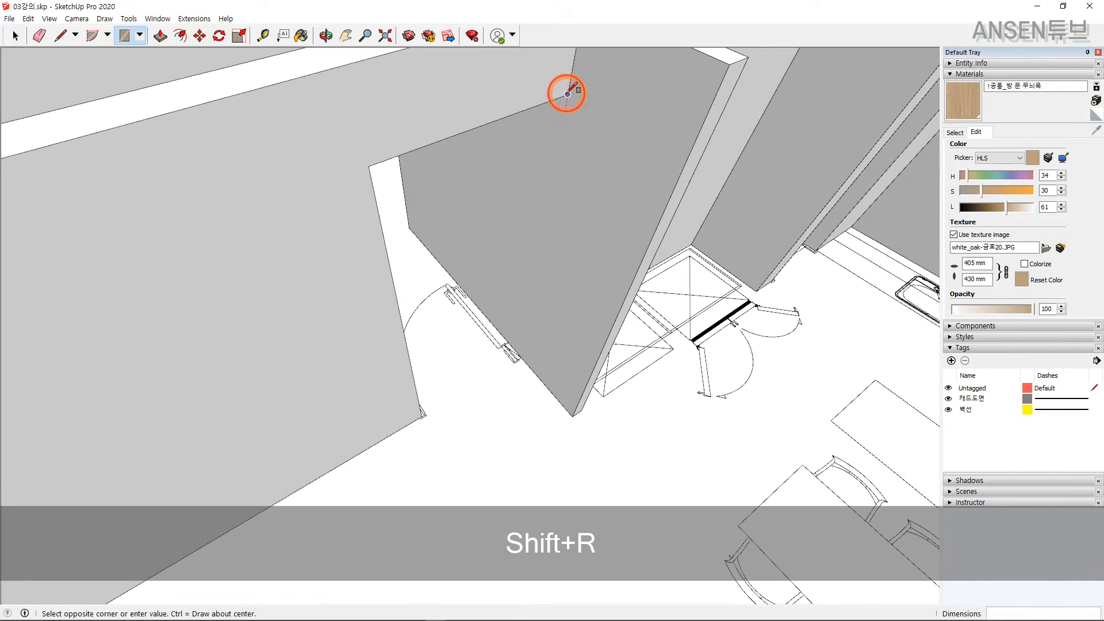
scroll(423, 409, "up", 2)
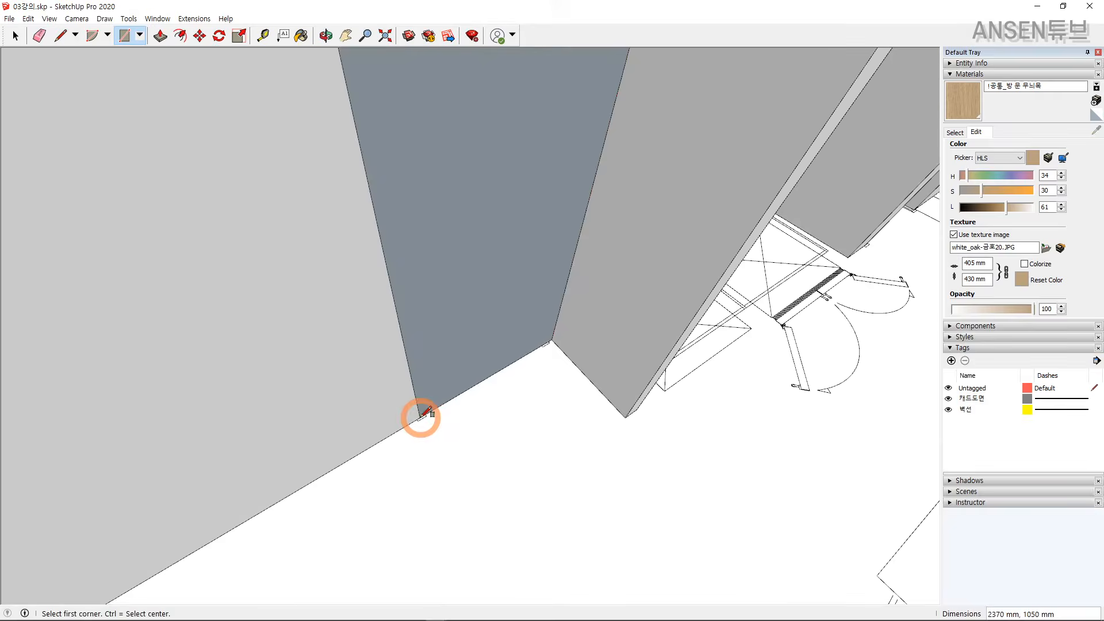
left_click(421, 418)
Offset the door opening rectangle's outline inward by 40 mm.
key("shift+space")
scroll(423, 416, "down", 3)
middle_click_drag(463, 380, 432, 236)
left_click(432, 232)
key("shift+f")
scroll(446, 172, "up", 3)
left_click(446, 167)
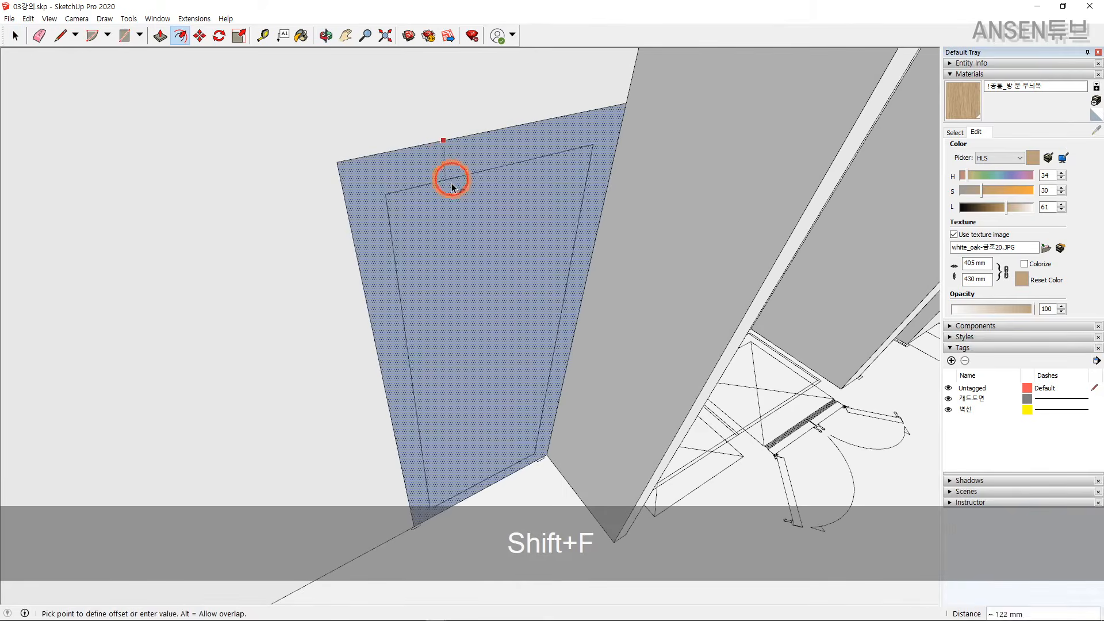
left_click(457, 186)
type("40")
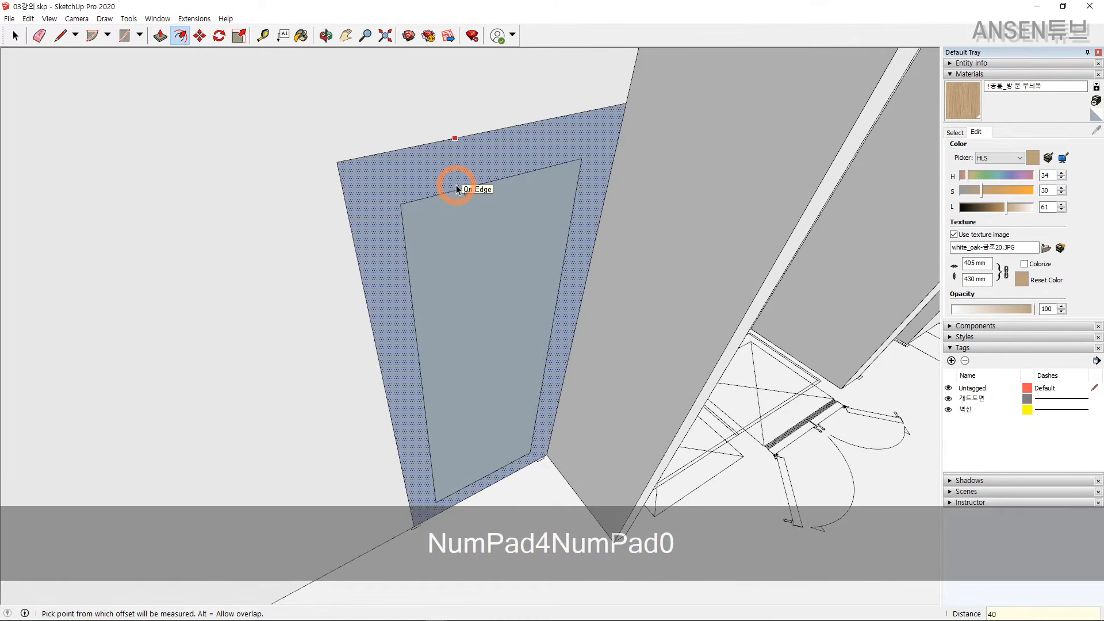
key("Return")
Move the inner outline's top edge down by 20 mm and check the frame width with the Tape Measure.
key("space")
scroll(357, 172, "up", 2)
key("m")
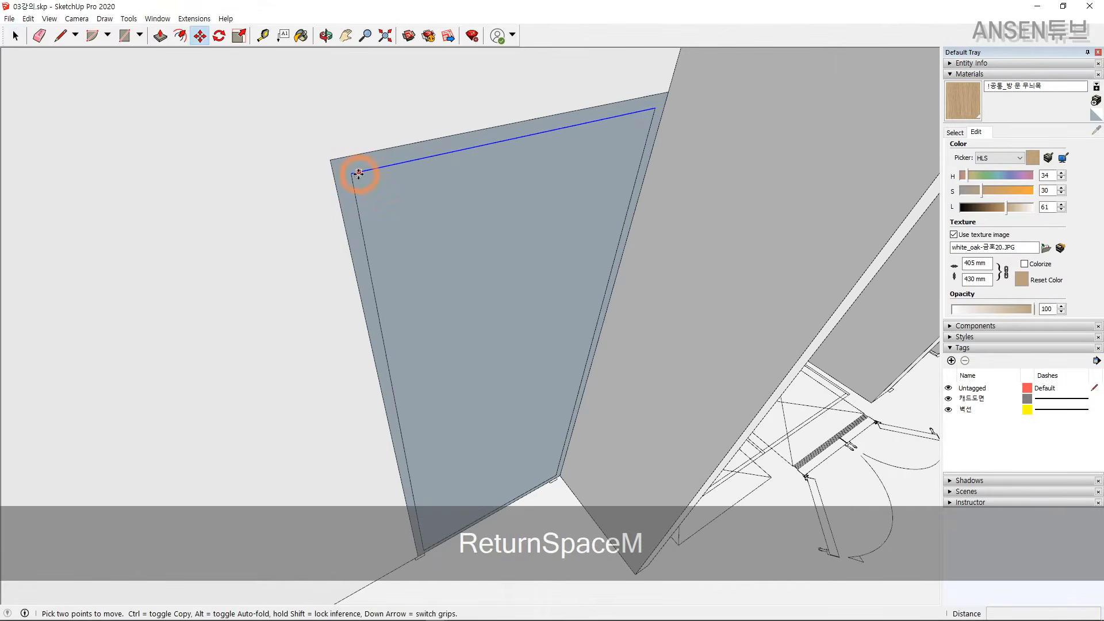
left_click(359, 173)
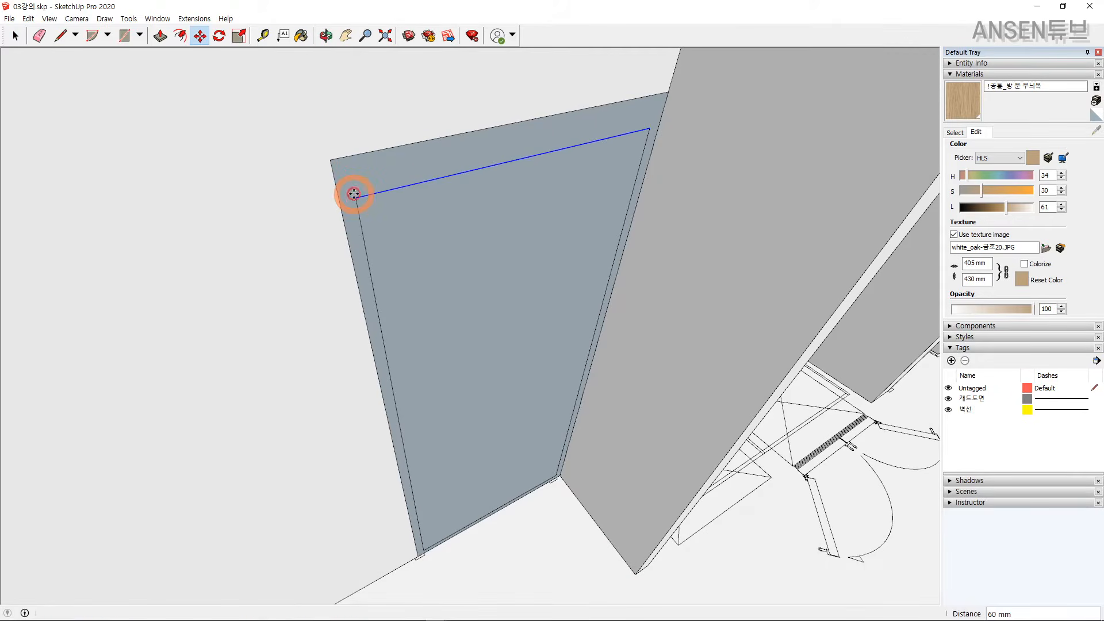
type("20")
key("Return")
key("space")
key("t")
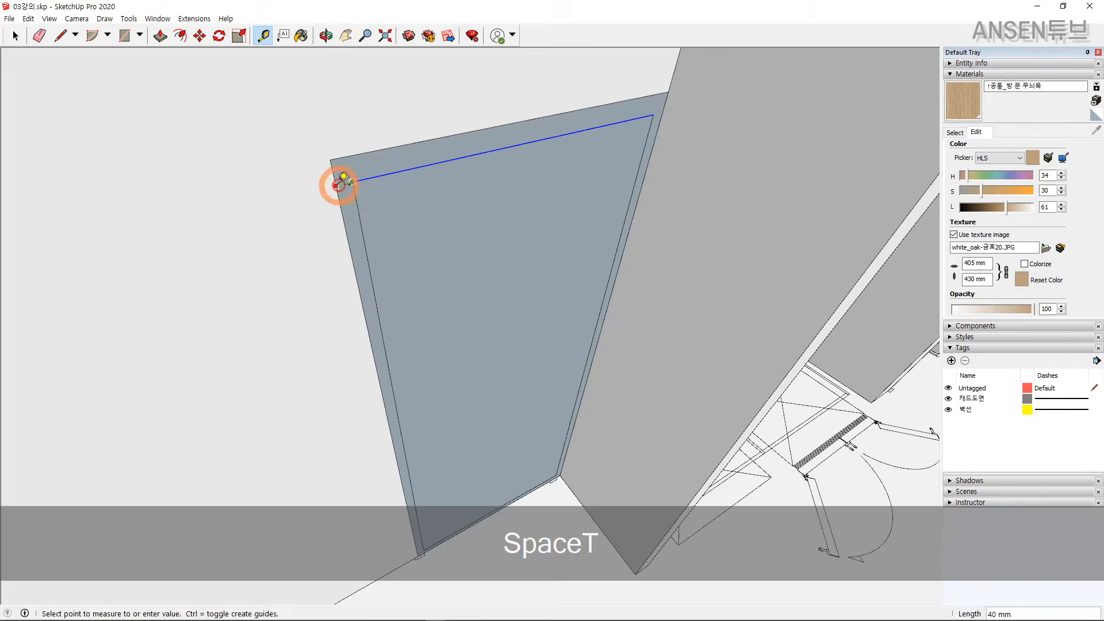
key("space")
scroll(371, 200, "down", 1)
scroll(371, 200, "down", 3)
Move the inner outline's bottom edge 40 mm straight down onto the floor line, leaving the door frame open at the base.
left_click(451, 296, "shift")
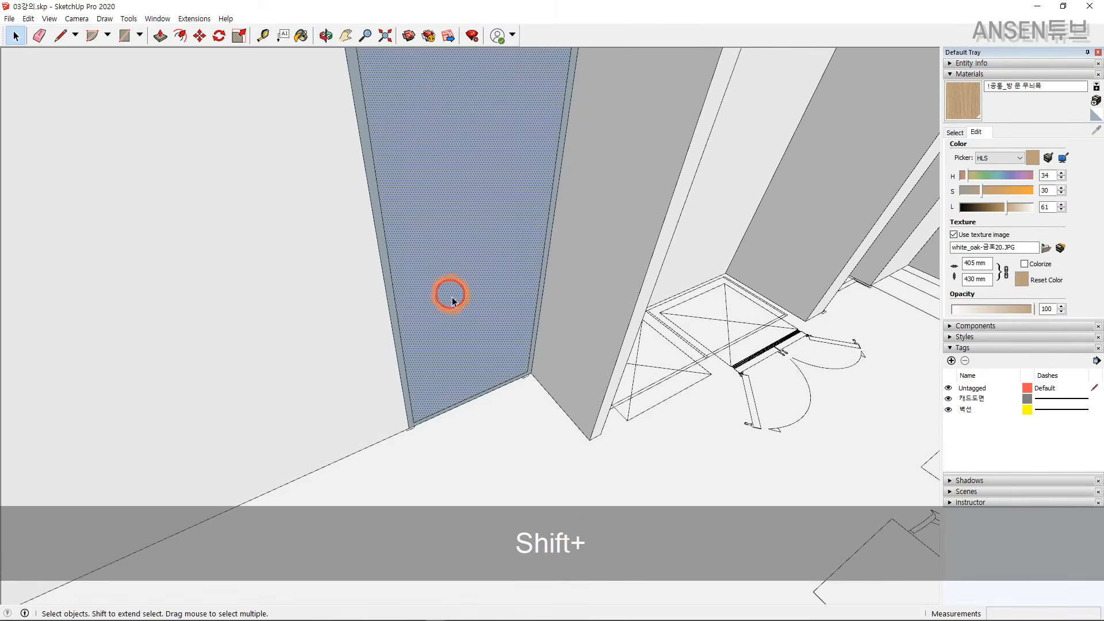
scroll(454, 298, "down", 3)
scroll(485, 326, "up", 6)
left_click(478, 339)
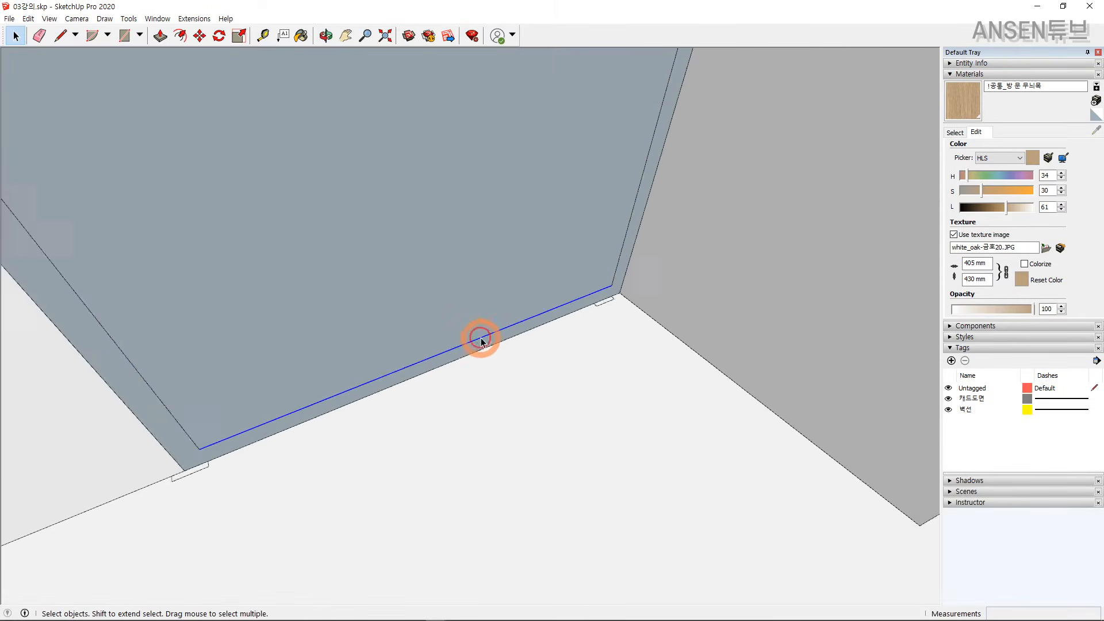
scroll(481, 337, "up", 2)
key("m")
left_click(490, 333)
key("space")
key("m")
left_click(490, 331)
key("shift")
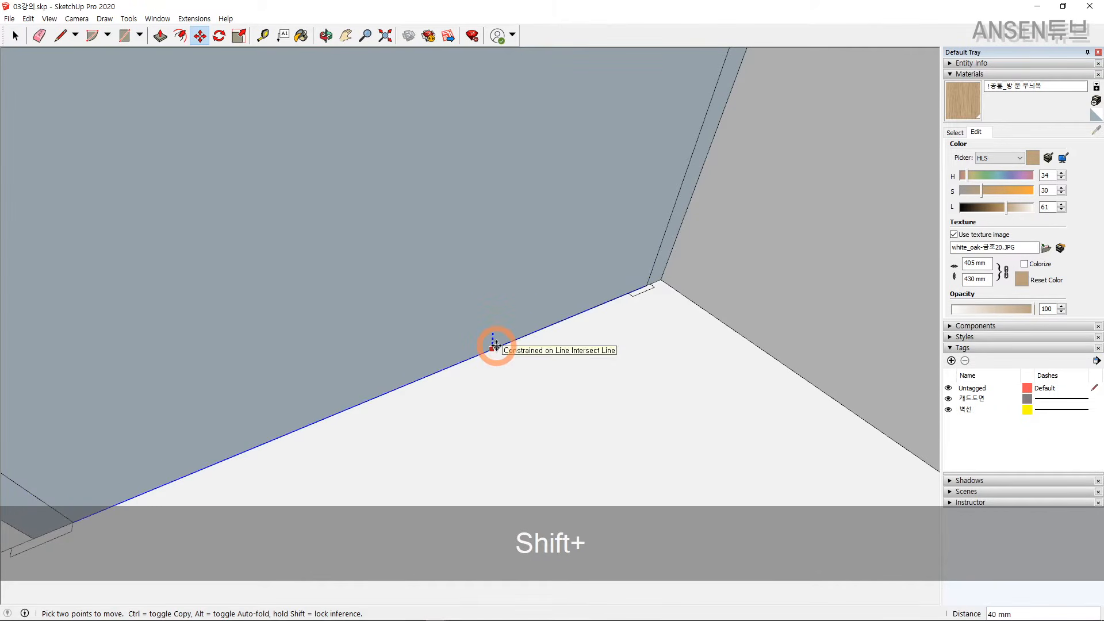
left_click(496, 347)
key("space")
Make separate groups of the outer door frame face and the inner door leaf face.
scroll(526, 327, "down", 4)
left_click(504, 327, "shift")
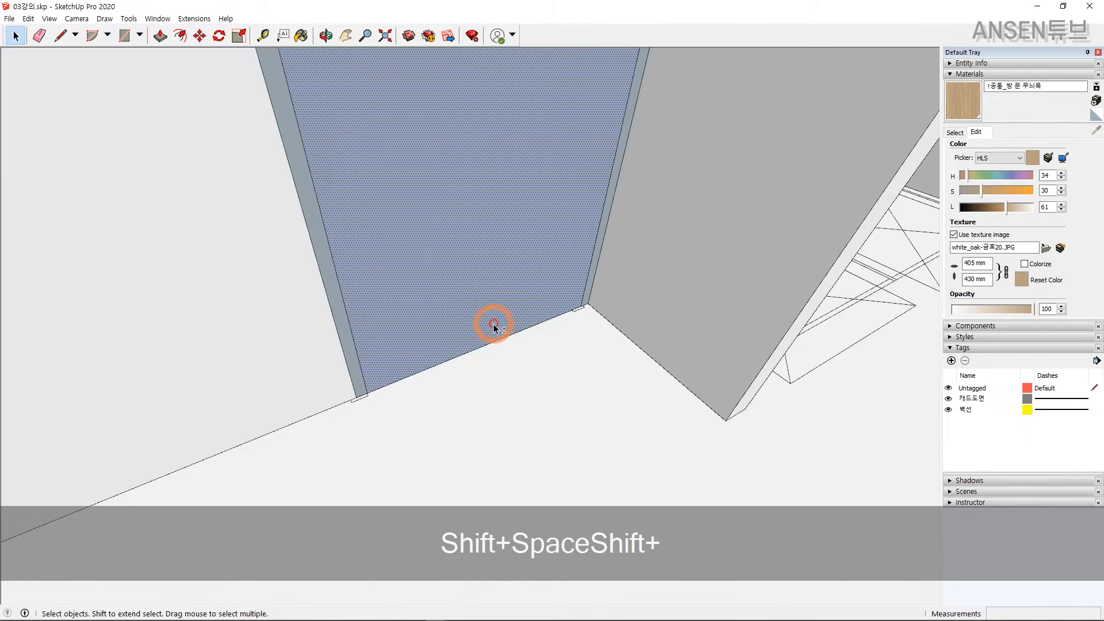
scroll(494, 360, "down", 2)
middle_click_drag(494, 359, 401, 226)
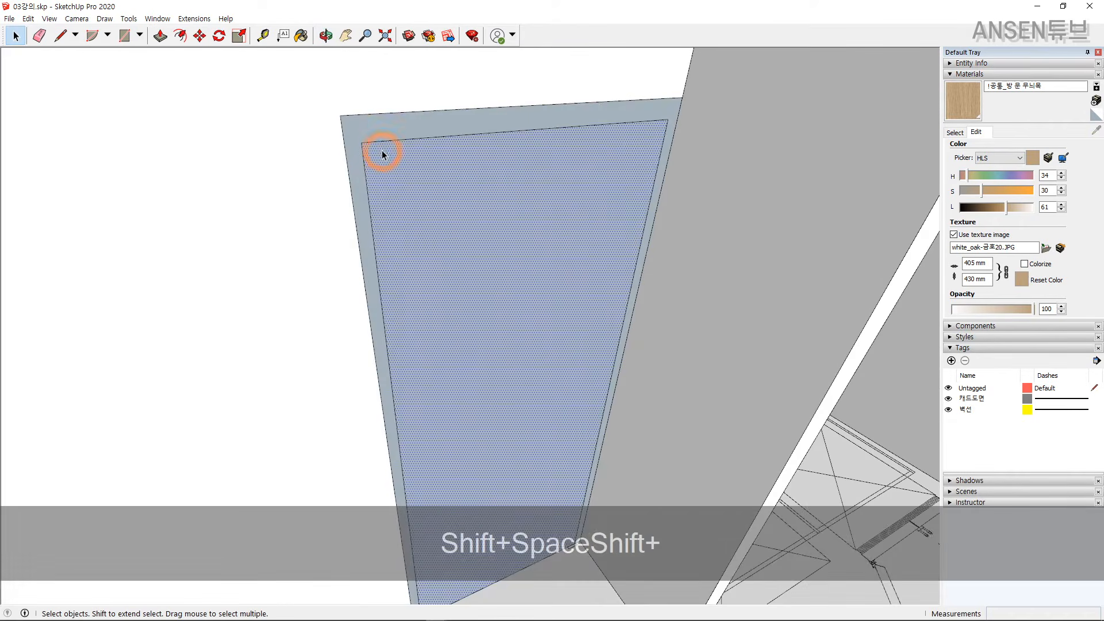
left_click(387, 135)
left_click(401, 163)
left_click(407, 127)
left_click(426, 168)
left_click(414, 132)
left_click(430, 171)
left_click(431, 131)
mouse_move(436, 141)
middle_mouse_down("shift")
mouse_move(465, 174)
mouse_move(454, 141)
middle_mouse_up("shift")
double_click(454, 141)
right_click(454, 141)
key("g")
double_click(457, 187)
right_click(457, 186)
key("g")
Extrude the door frame face 200 mm inside its group, through the wall's thickness, and close the group.
middle_click_drag(457, 186, 817, 307)
double_click(471, 187)
key("bracketleft")
key("p")
left_click(442, 182)
middle_click_drag(387, 293, 576, 237, "shift")
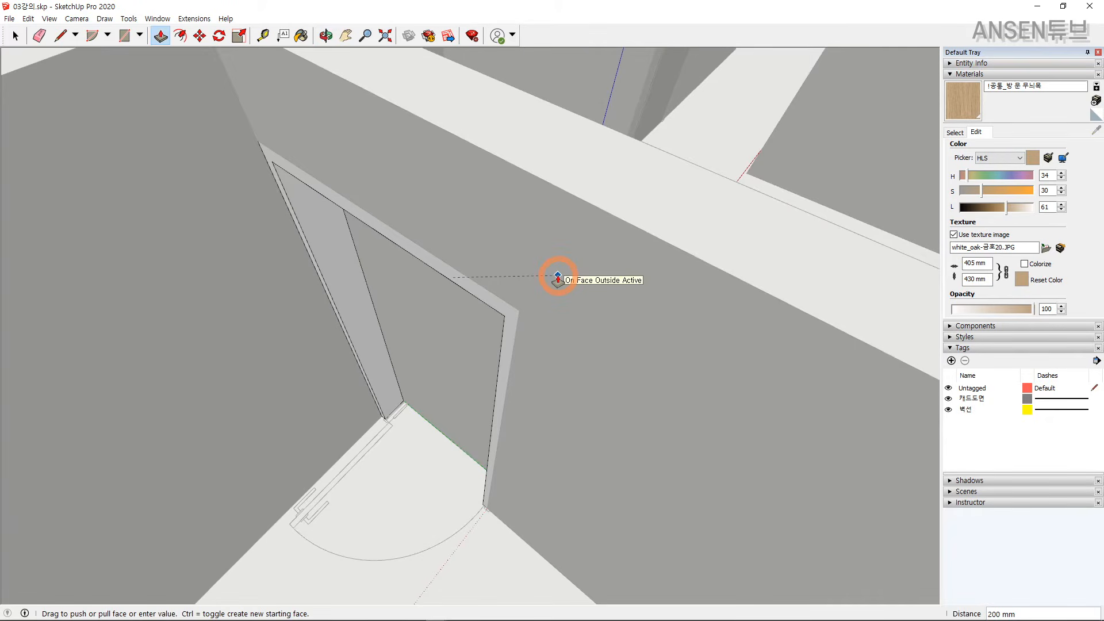
key("space")
key("Escape")
Extrude the door leaf face to a thickness of 40 mm inside its group and close the group.
middle_click_drag(555, 304, 451, 284)
left_click(458, 280, "shift")
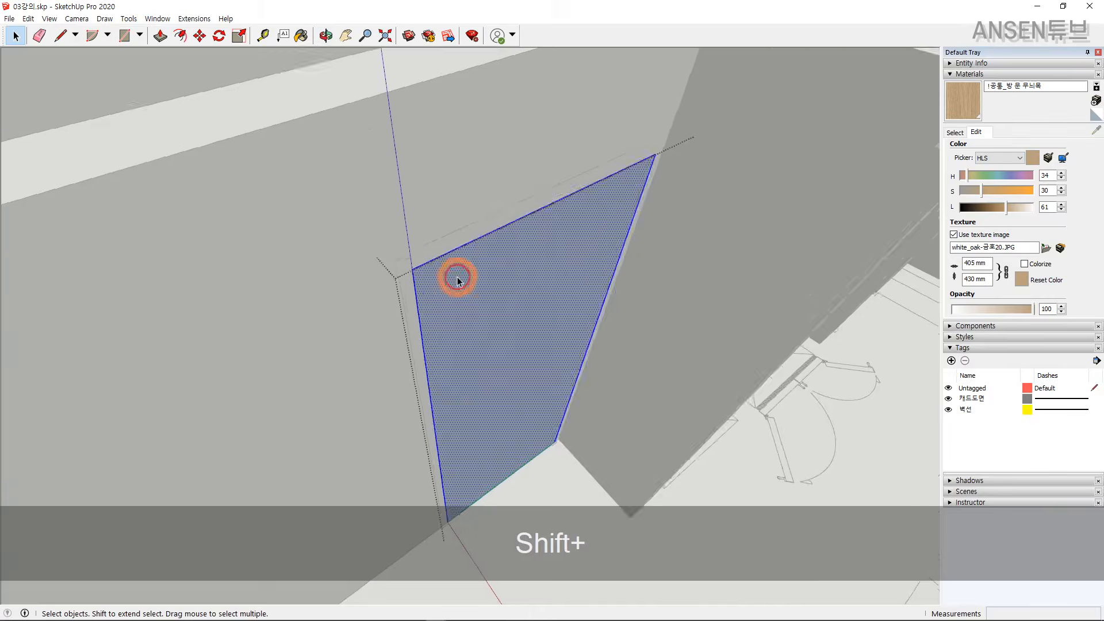
key("shift+grave")
key("p")
left_click(460, 259)
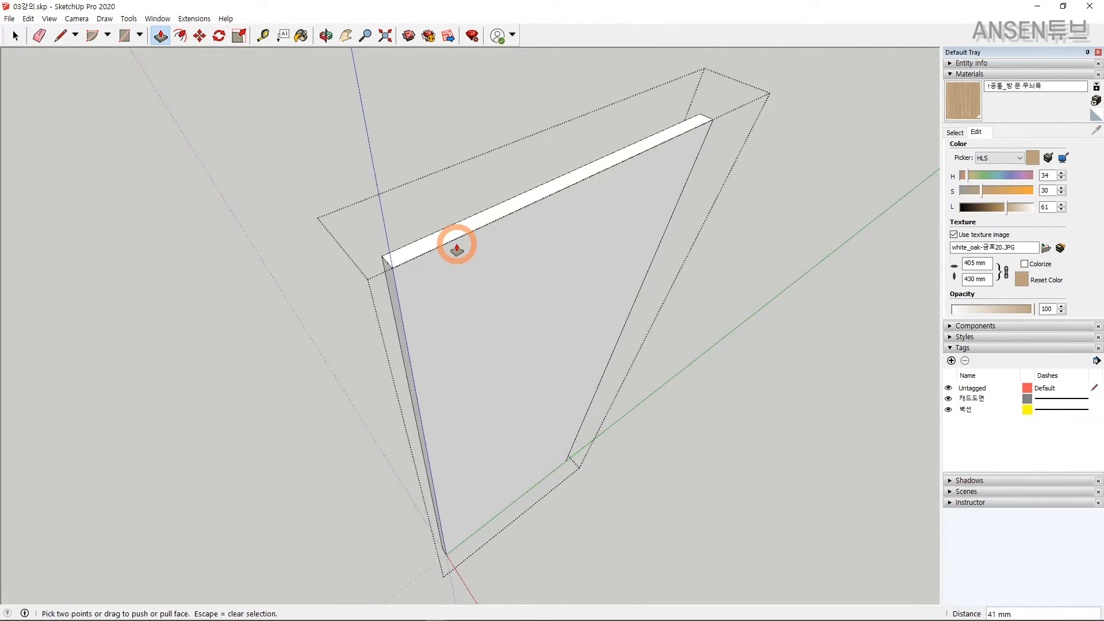
type("40")
key("Return")
key("space")
key("Escape")
Draw a vertical line 1100 mm up from the floor along the door leaf's side edge.
middle_click_drag(458, 244, 506, 259)
middle_click_drag(507, 259, 493, 337, "shift")
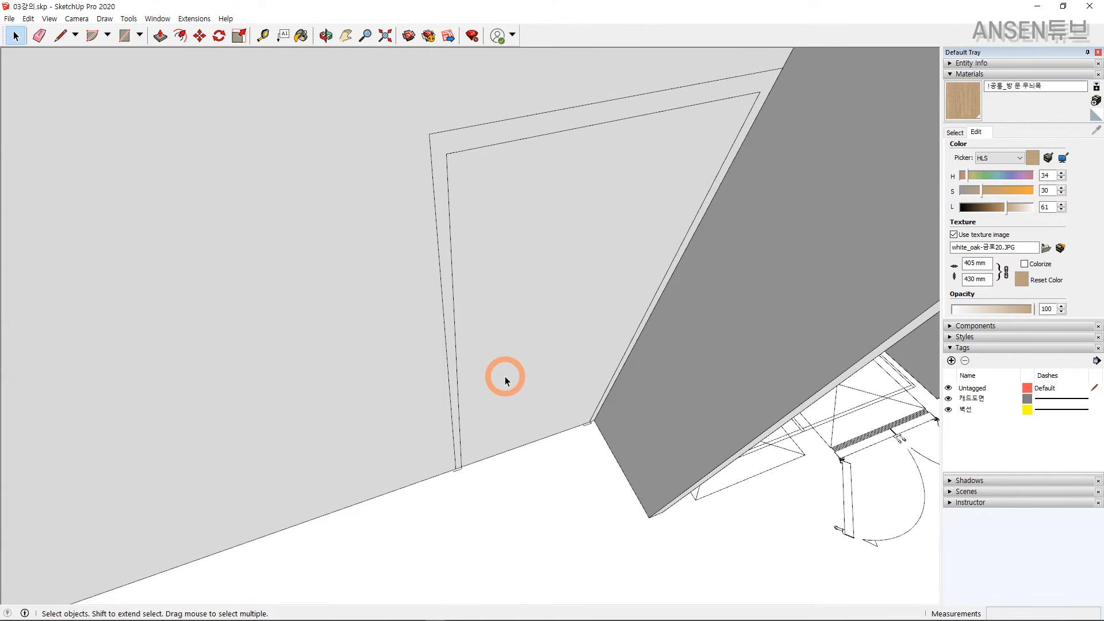
scroll(508, 407, "down", 2)
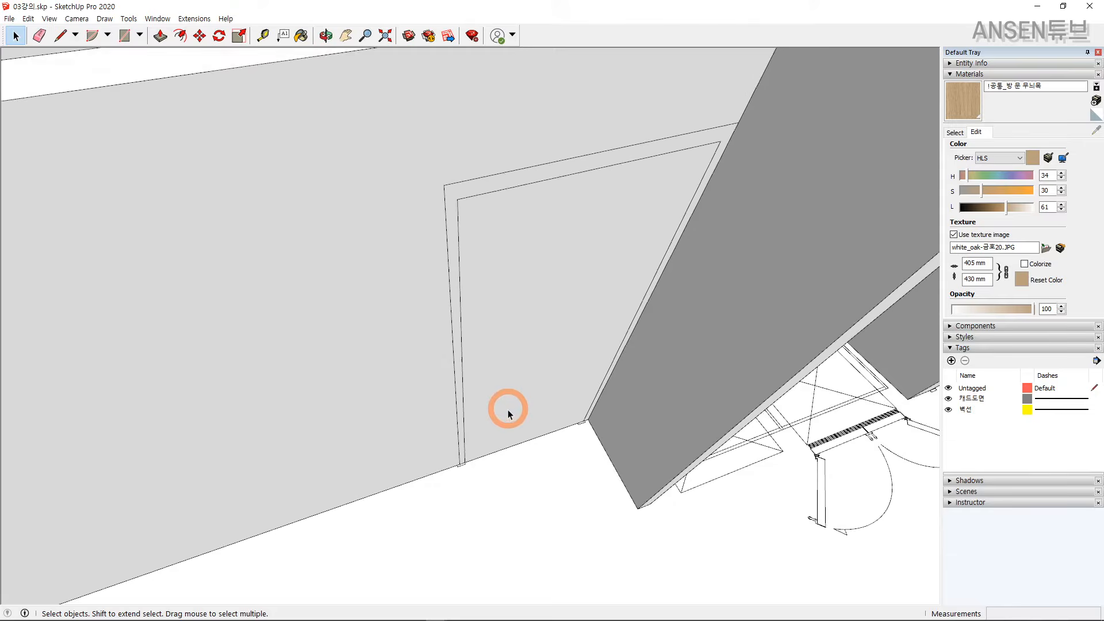
middle_click_drag(509, 411, 508, 366, "shift")
scroll(499, 396, "up", 1)
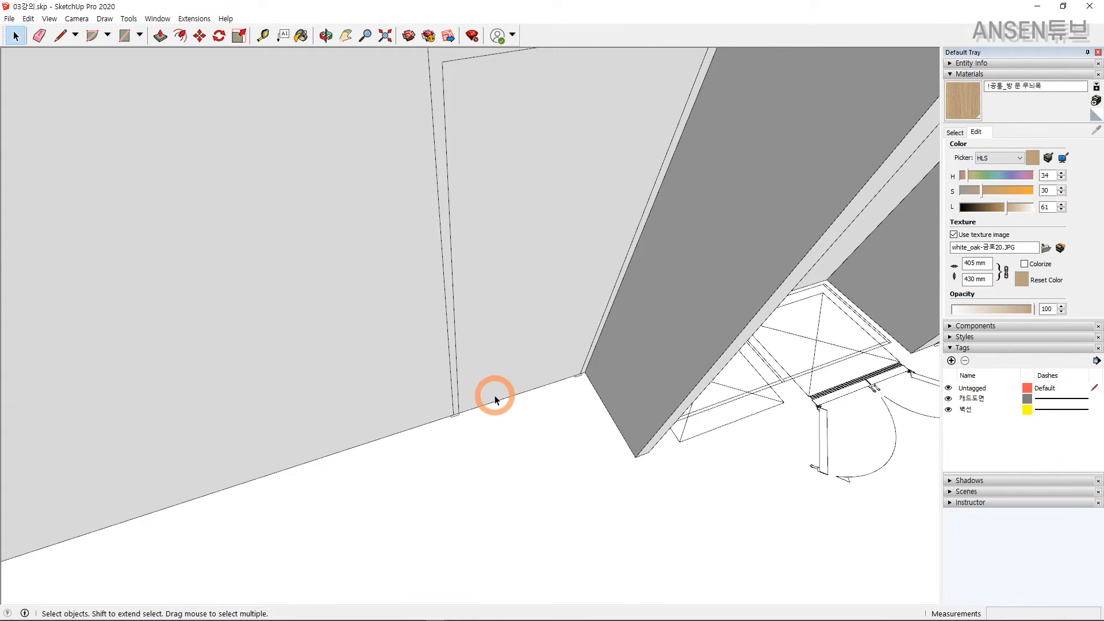
key("l")
scroll(455, 402, "up", 2)
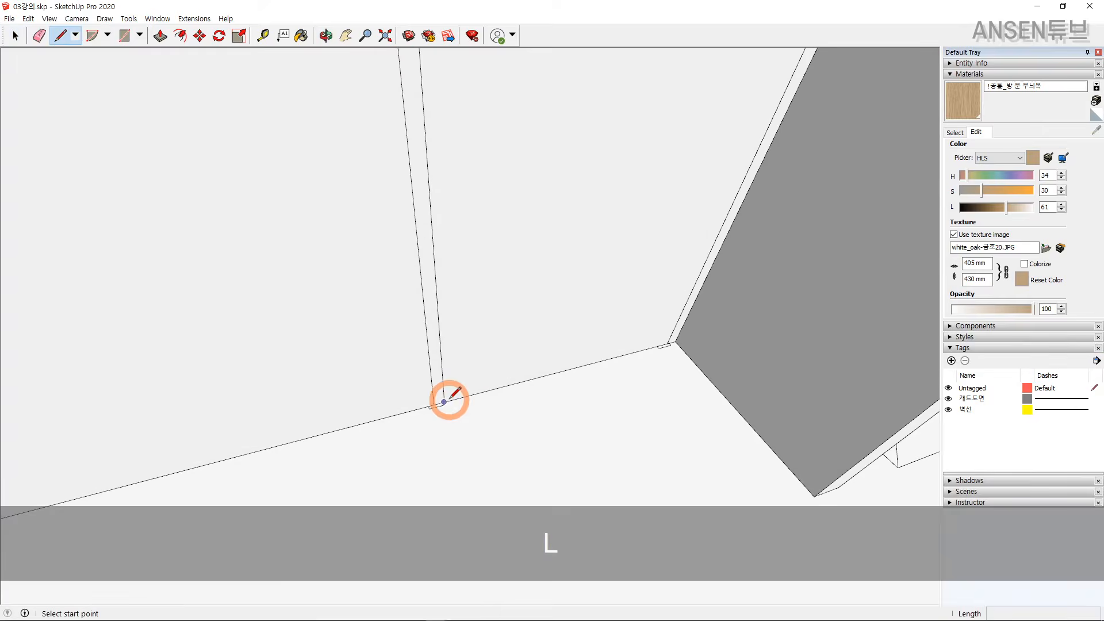
scroll(446, 401, "down", 1)
left_click(444, 402)
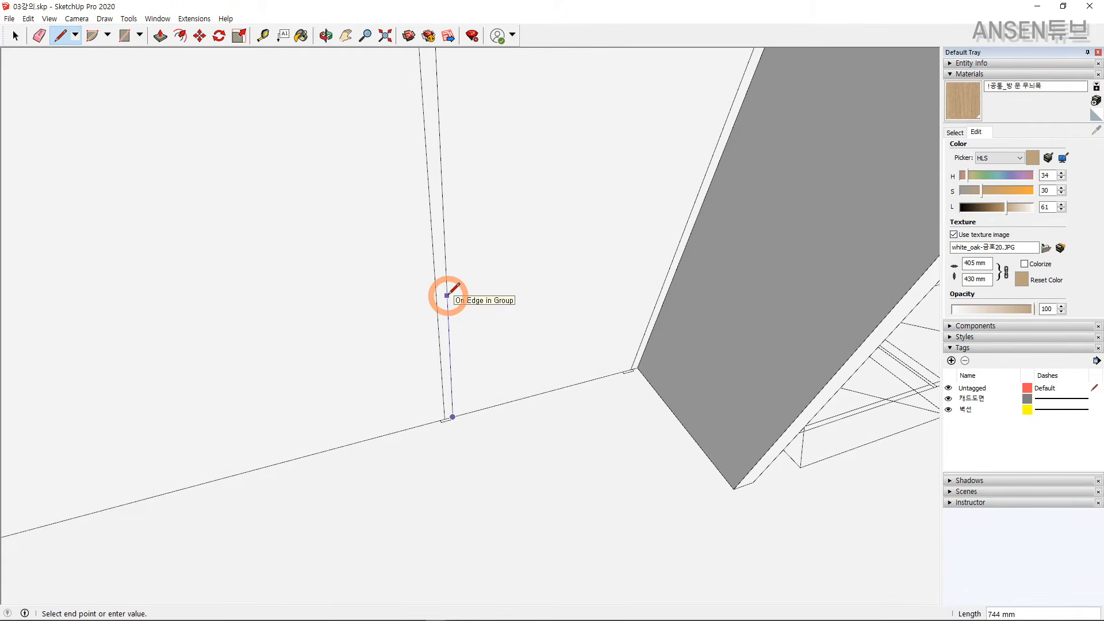
type("1100")
key("Return")
Draw a 60 mm horizontal line from the top of the vertical guide line inward across the door leaf.
middle_click_drag(447, 296, 473, 253, "shift")
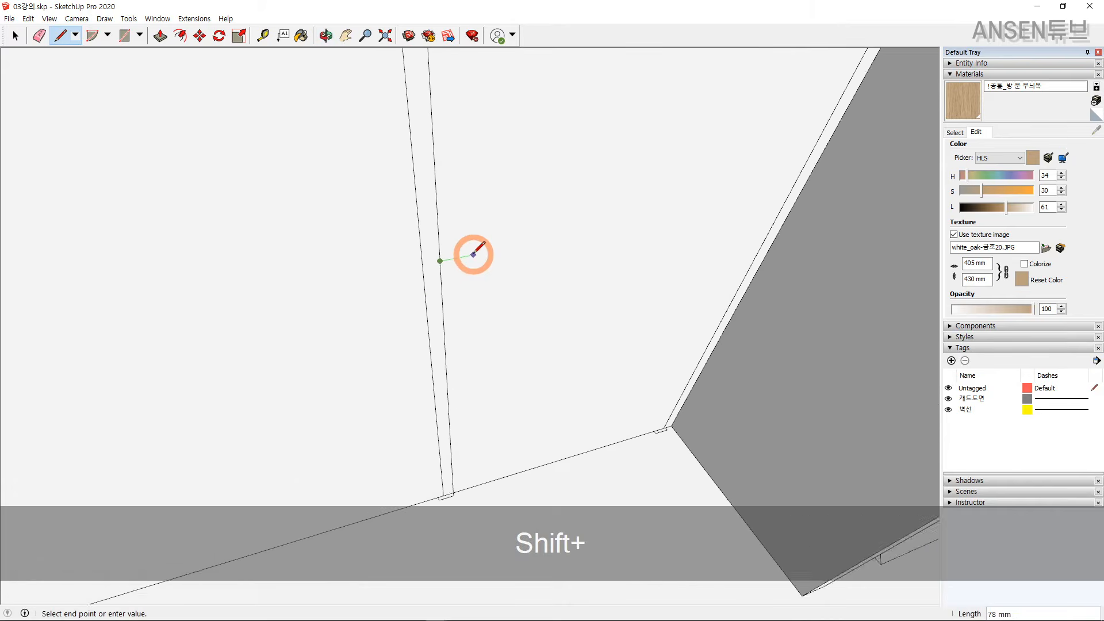
scroll(473, 254, "up", 3)
type("60")
key("Return")
key("space")
Draw a 40 mm wide rectangle for the handle's backplate from the end of the 60 mm guide line.
key("r")
left_click(467, 257)
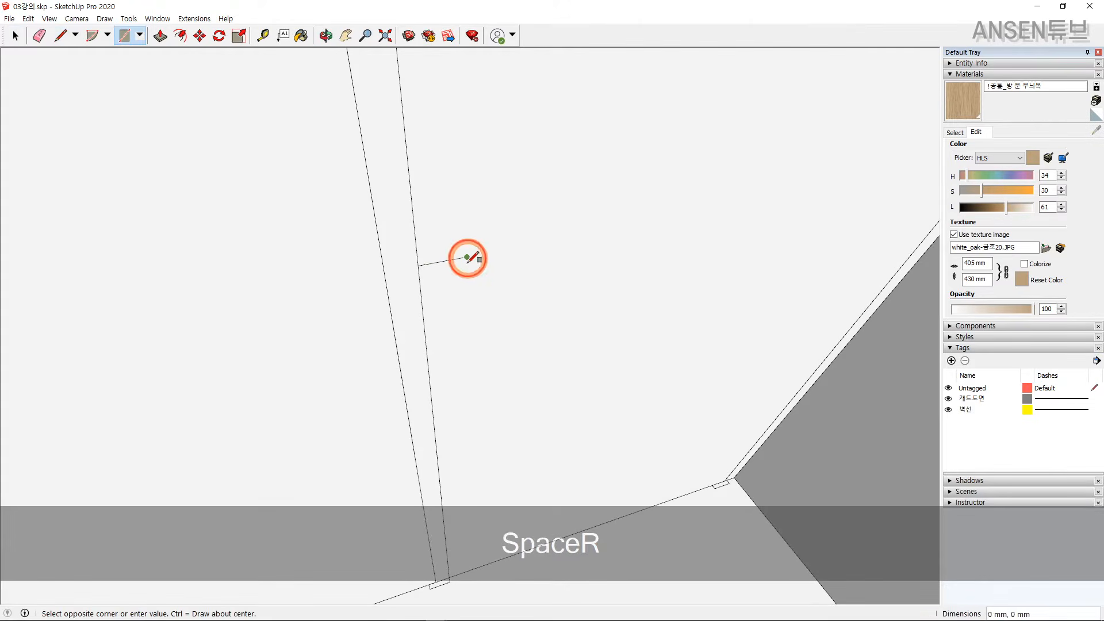
scroll(511, 298, "up", 3)
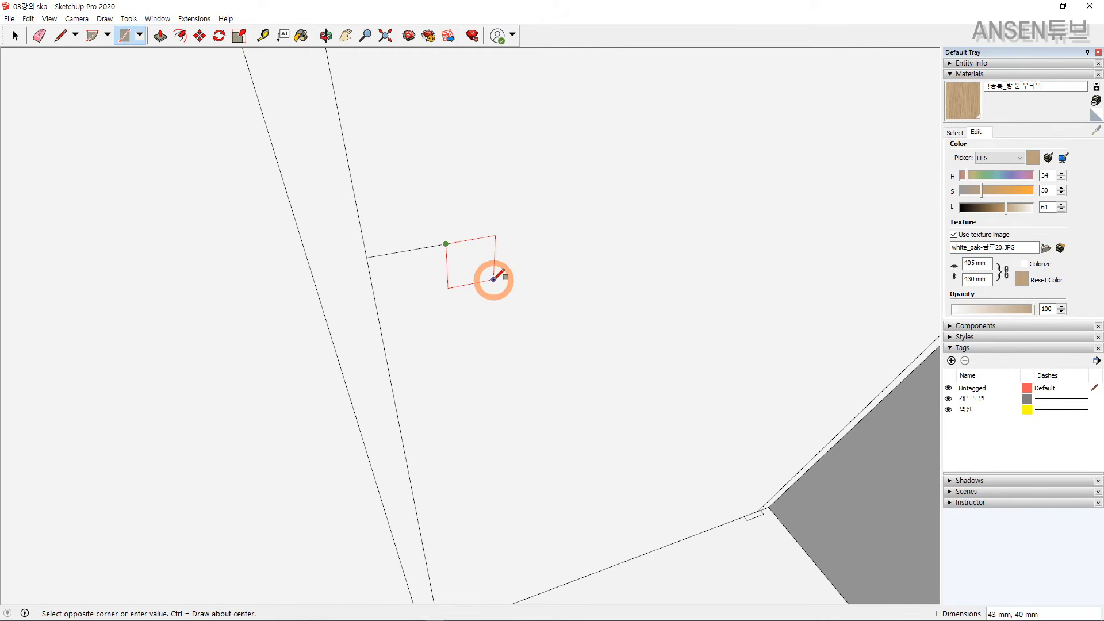
type("40,")
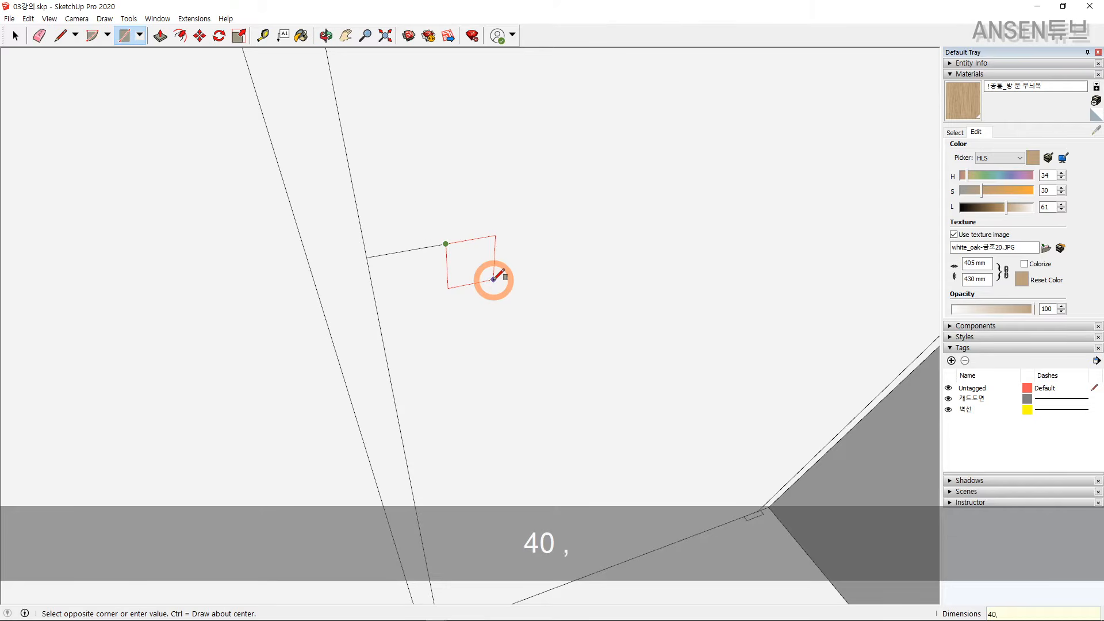
key("space")
scroll(490, 278, "up", 1)
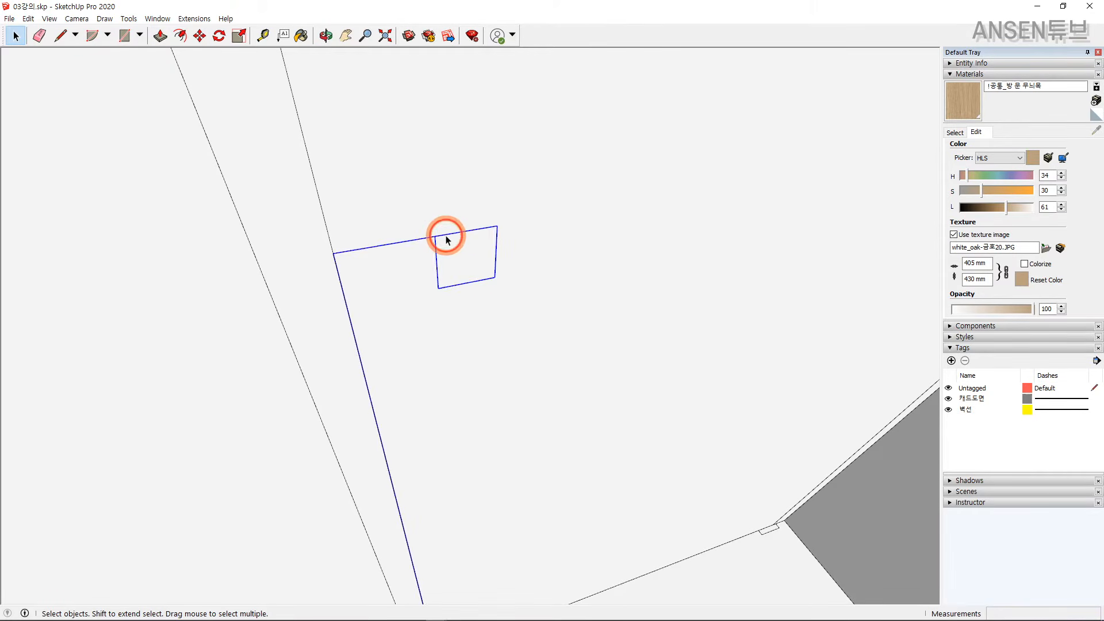
Erase the short horizontal guide line and redraw the backplate rectangle over its outline.
key("e")
key("space")
key("r")
left_click(489, 272)
key("space")
scroll(479, 268, "down", 1)
Extrude the handle's backplate face 15 mm out from the door leaf.
double_click(465, 240)
mouse_move(465, 241)
middle_mouse_down()
mouse_move(460, 257)
mouse_move(646, 226)
mouse_move(503, 243)
mouse_move(466, 260)
middle_mouse_up()
key("p")
key("p")
left_click_drag(455, 264, 476, 286)
middle_click_drag(488, 295, 474, 282)
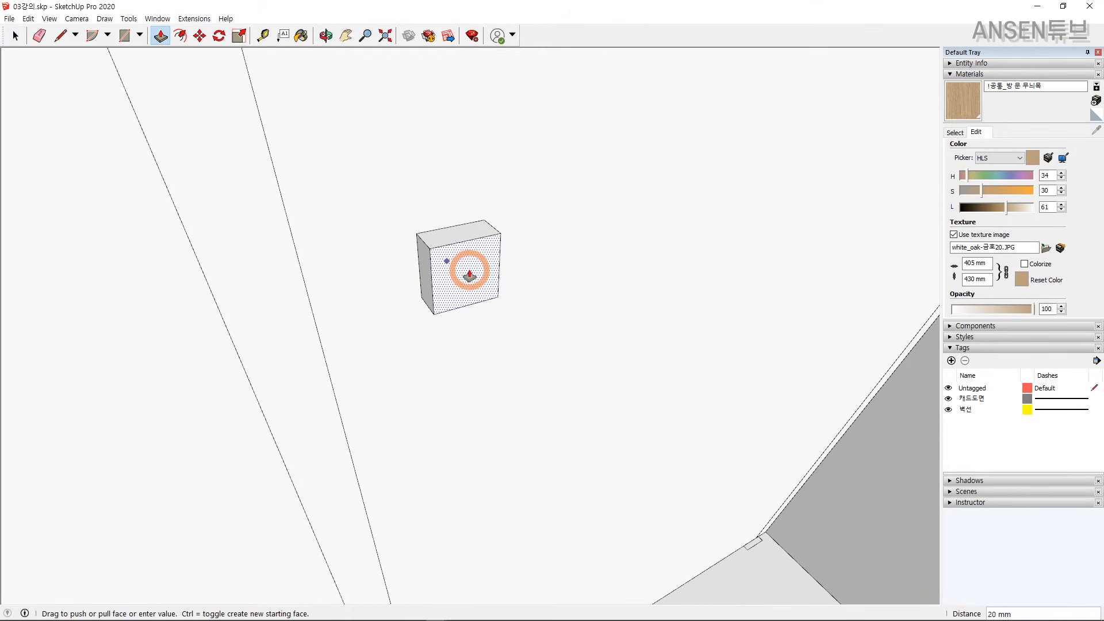
type("15")
key("Return")
key("space")
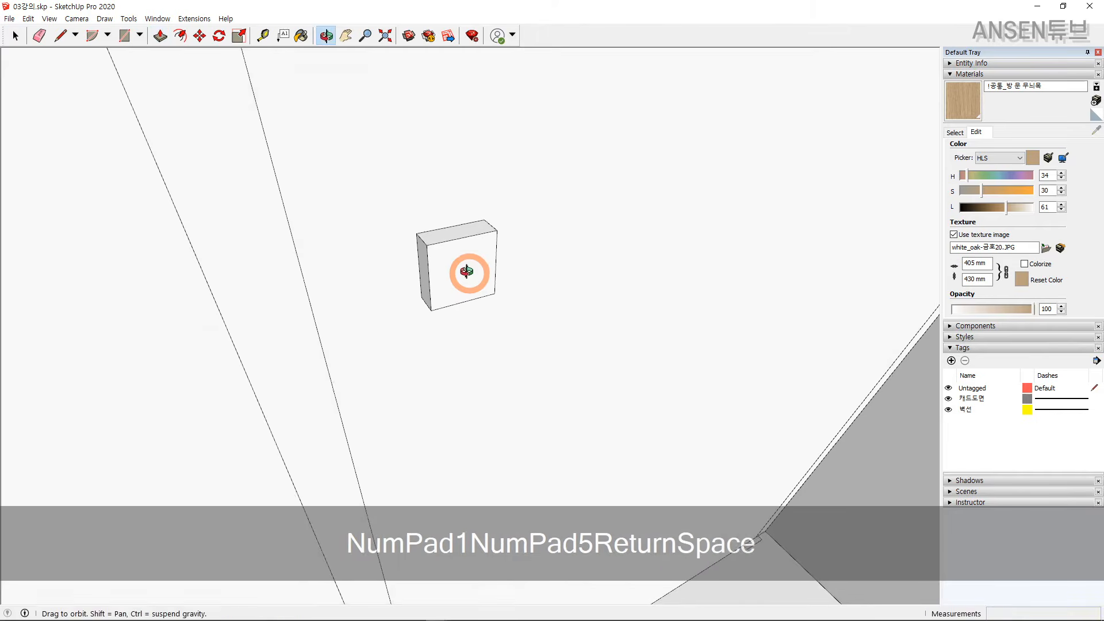
Offset the outline of the backplate's front face inward by 15 mm.
middle_click_drag(468, 266, 455, 260)
key("f")
left_click(458, 253)
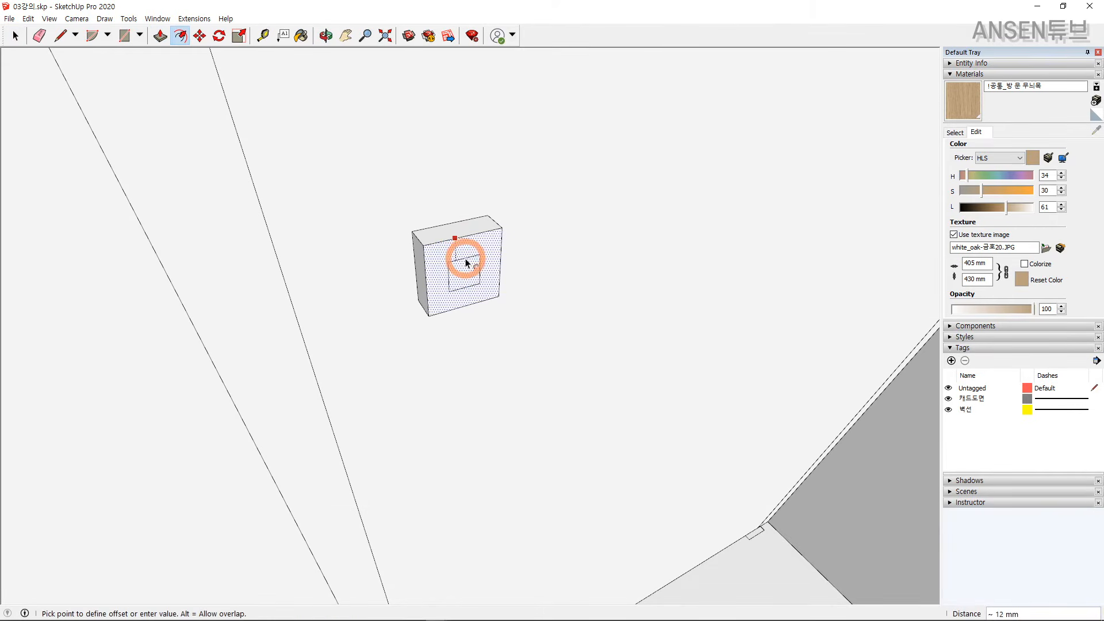
type("15")
key("Return")
key("space")
Extrude the small inner face 50 mm outward to form the handle's stem.
key("p")
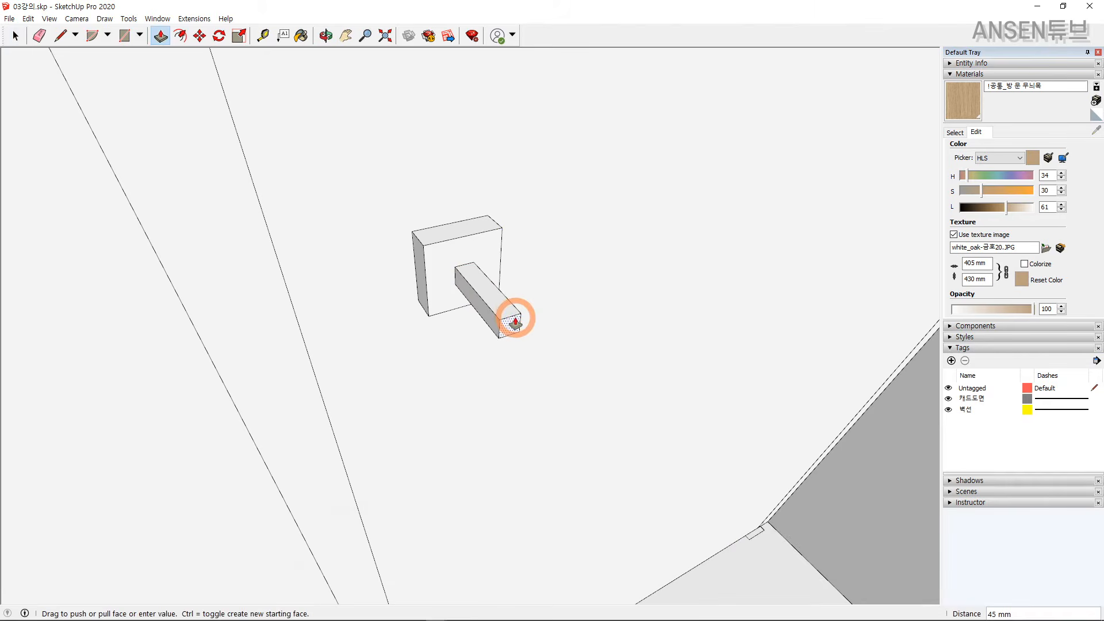
left_click(523, 333)
middle_click_drag(524, 333, 165, 357)
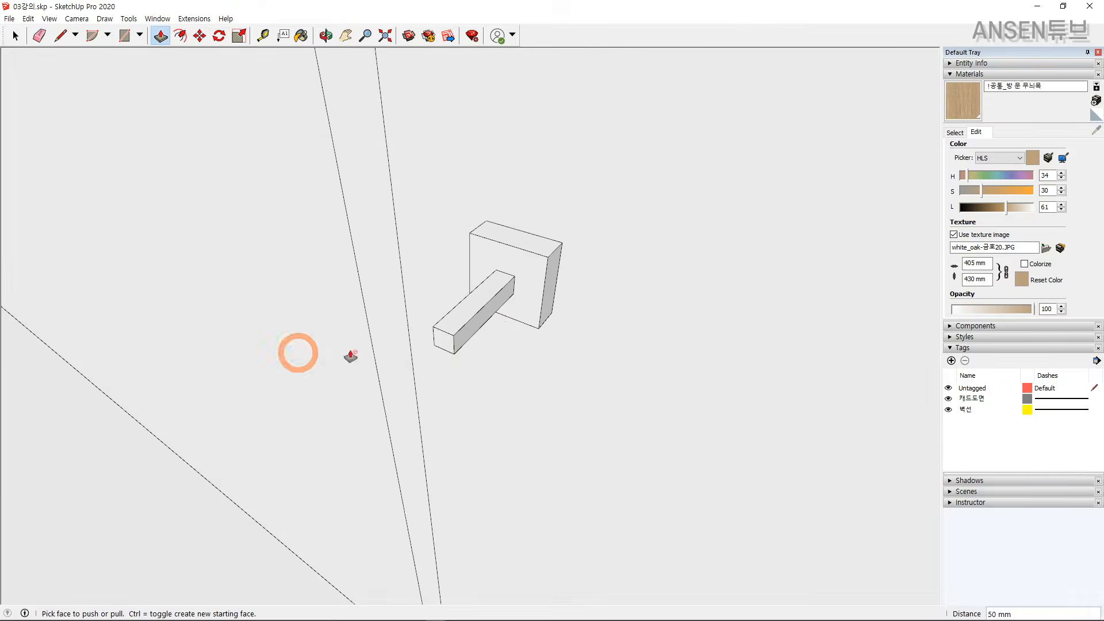
Try to copy the vertical edge at the stem's end 15 mm back along the stem, and undo it.
key("space")
key("m")
key("ctrl+space")
key("t")
left_click(444, 334)
key("space")
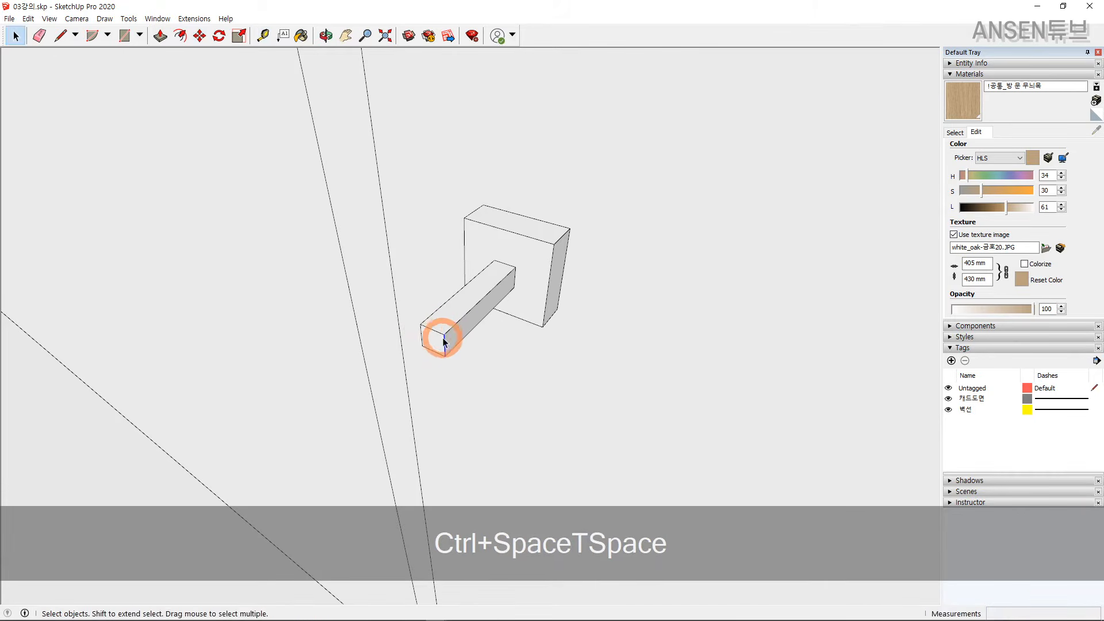
key("m")
key("ctrl")
left_click(453, 327)
type("15")
key("Return")
key("space")
mouse_move(457, 329)
middle_mouse_down()
mouse_move(459, 320)
mouse_move(416, 329)
mouse_move(456, 319)
middle_mouse_up()
key("ctrl+x")
key("ctrl+z")
key("ctrl+z")
Measure the stem's end width and copy its vertical end edge 10 mm back along the stem.
key("t")
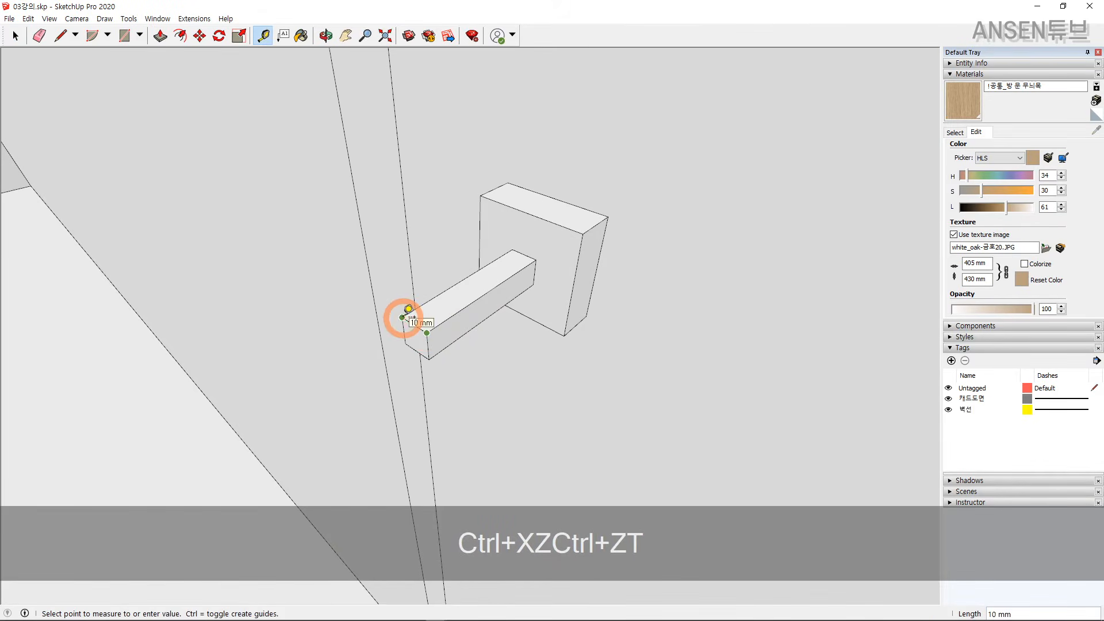
key("space")
key("m")
left_click(435, 327)
key("ctrl")
type("10")
key("Return")
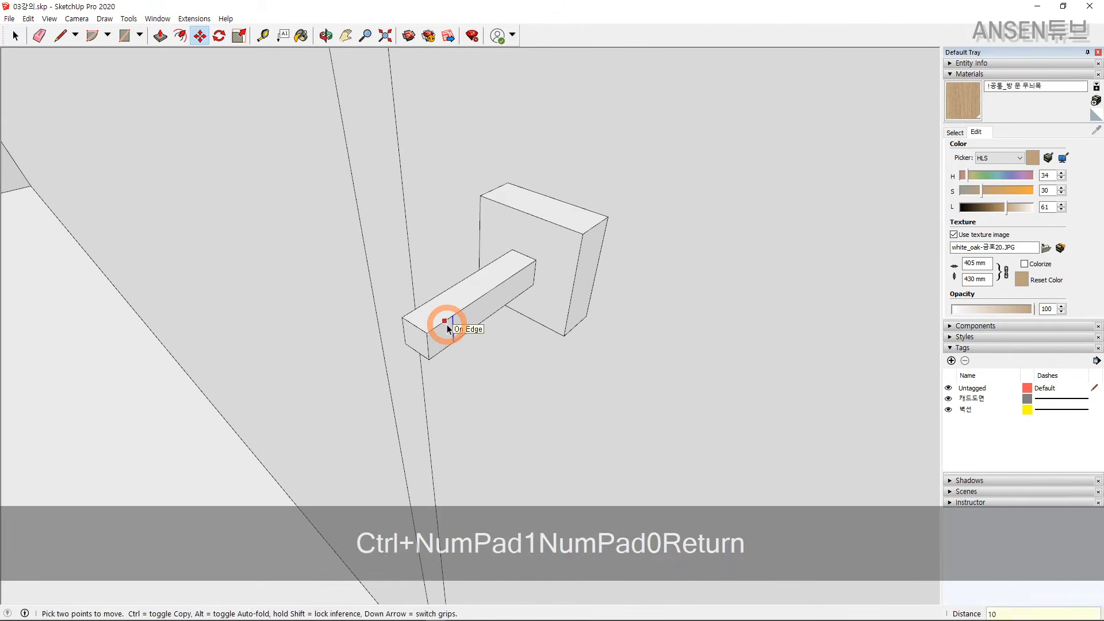
Extrude the split-off side face at the stem's end sideways to form the handle's lever arm.
key("space")
key("p")
middle_click_drag(447, 334, 666, 373)
Group the whole door handle and delete the leftover vertical guide line along the door leaf's edge.
key("space")
left_click(571, 329, "shift")
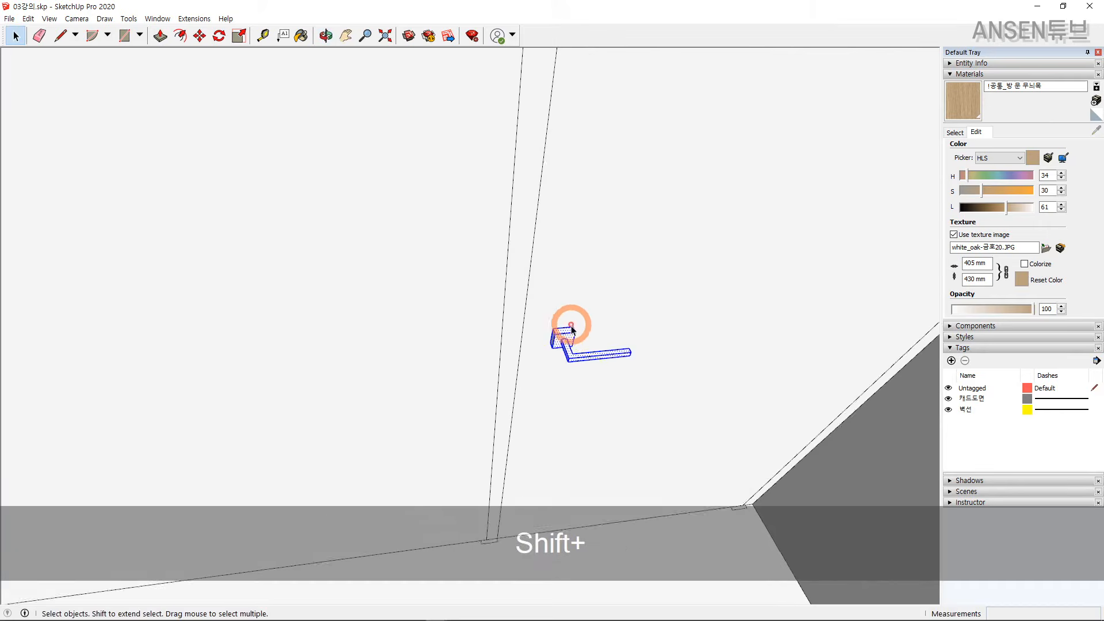
scroll(572, 330, "up", 2)
right_click(564, 333)
key("g")
left_click(498, 332)
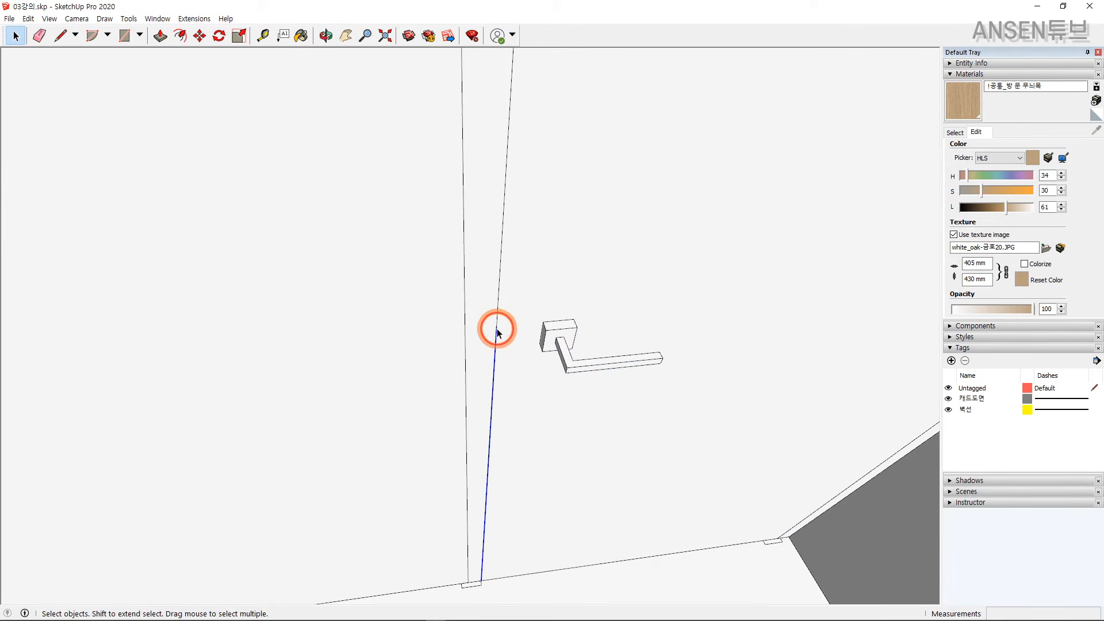
key("Delete")
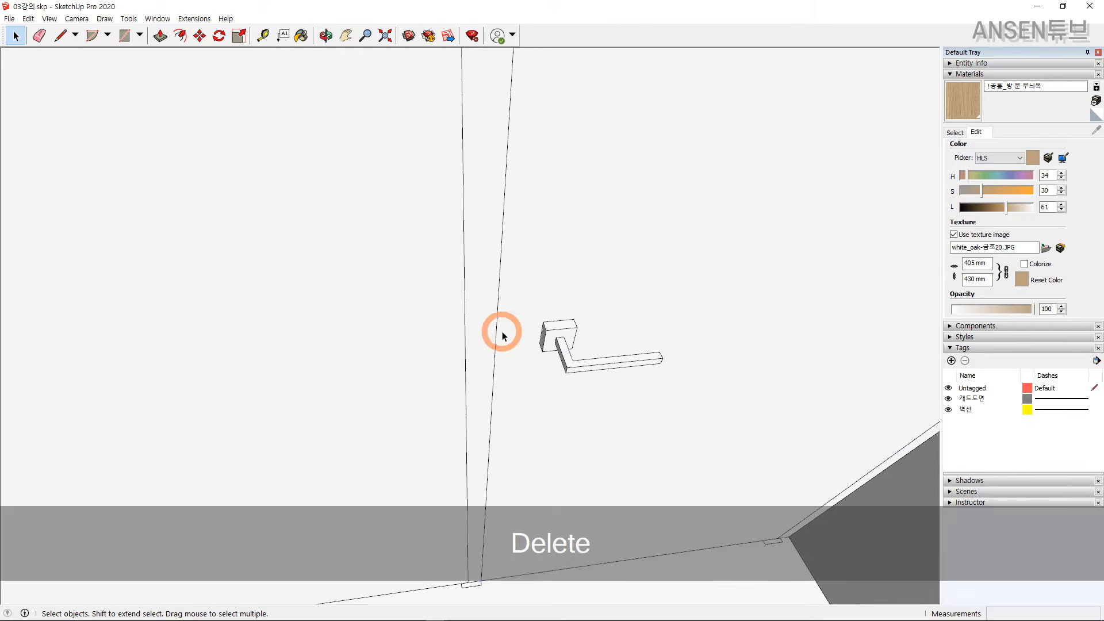
Copy the handle group about 148 mm straight out from the door leaf along the red axis.
middle_click_drag(503, 325, 490, 305)
left_click(489, 347)
key("m")
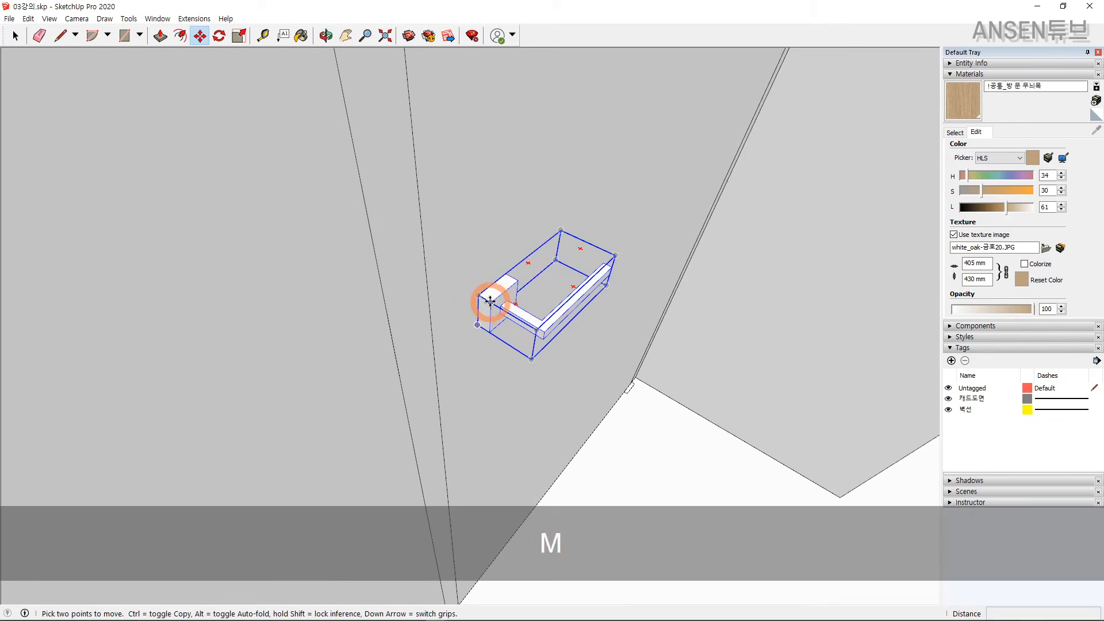
key("space")
key("m")
left_click(479, 295)
key("ctrl")
scroll(493, 309, "down", 2)
key("shift")
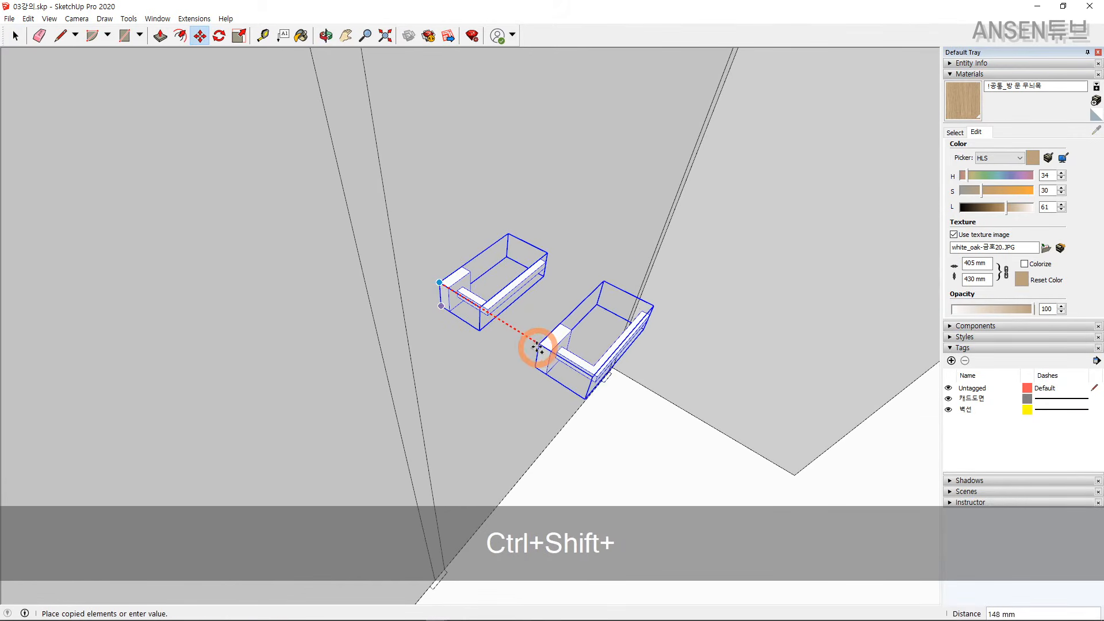
left_click(541, 349)
key("space")
Flip the copied handle along the group's red axis.
middle_click_drag(548, 345, 501, 316, "shift")
right_click(502, 322)
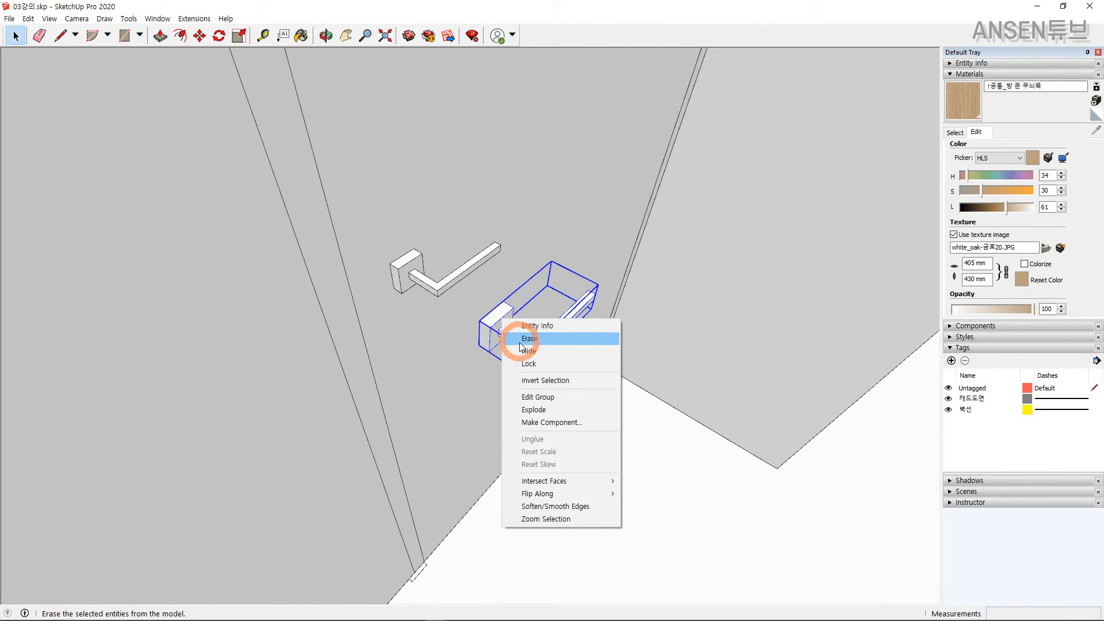
left_click(644, 493)
right_click(507, 323)
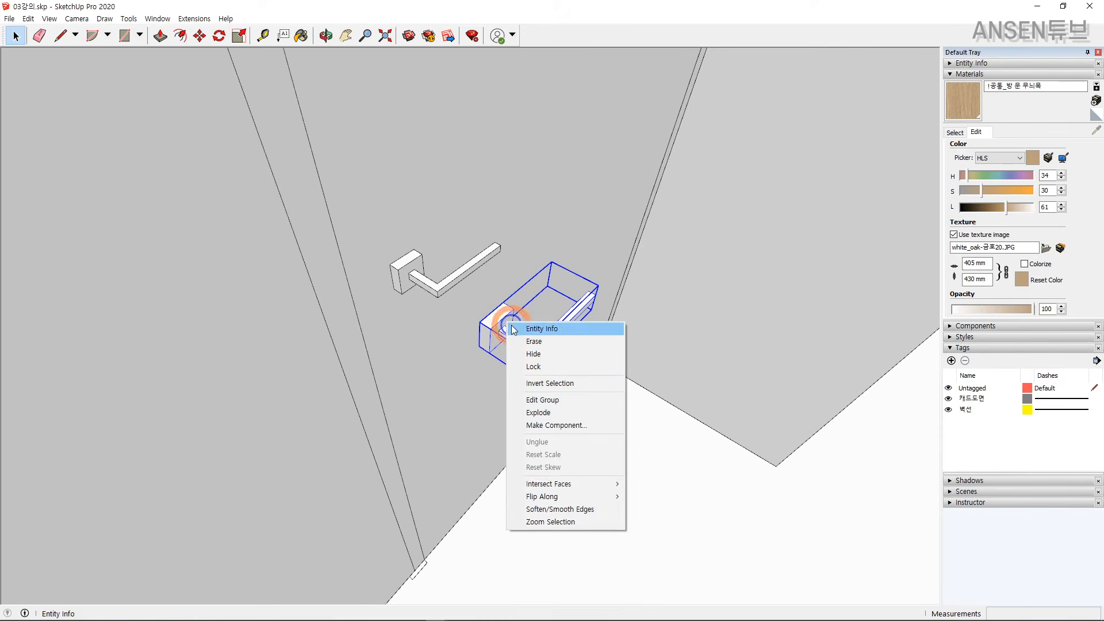
mouse_move(588, 493)
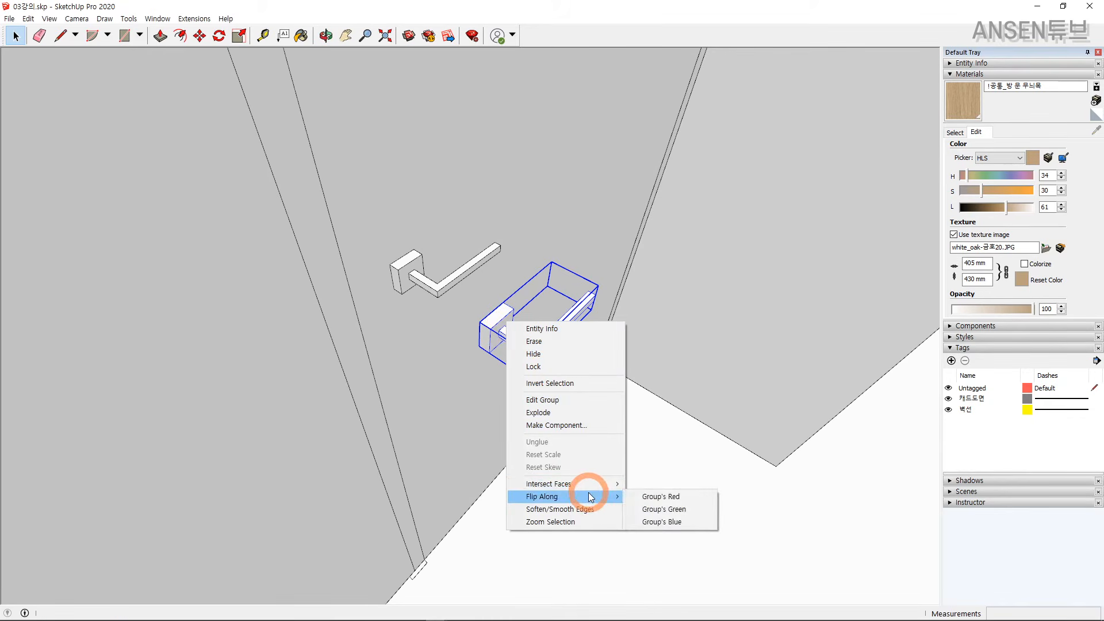
left_click(661, 498)
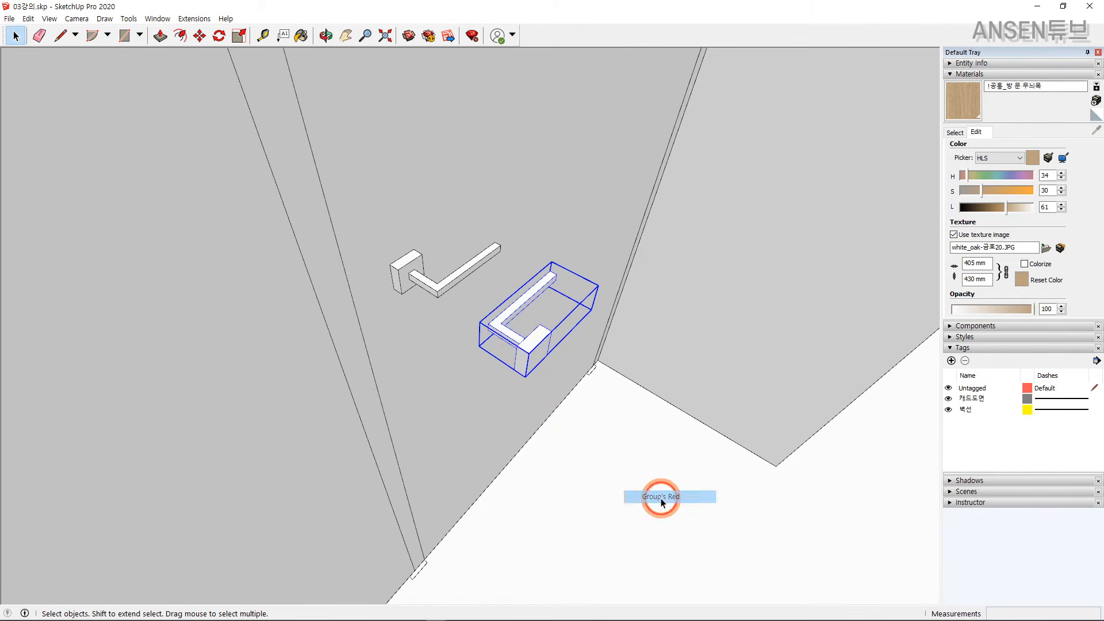
Move the flipped handle by its backplate corner onto the opposite face of the door leaf.
middle_click_drag(578, 435, 538, 326)
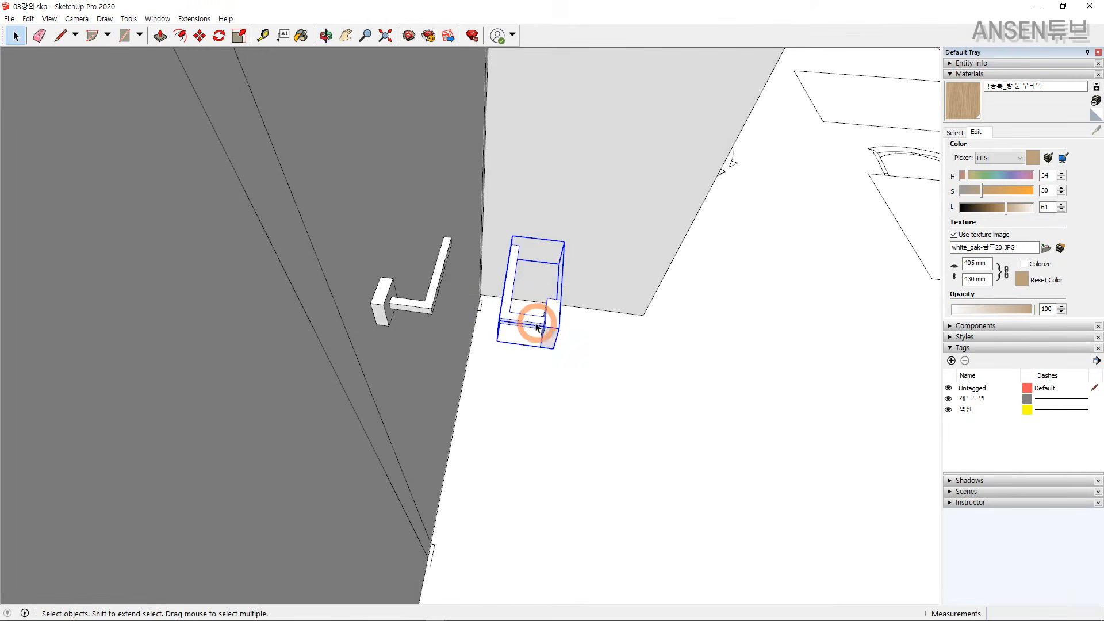
key("m")
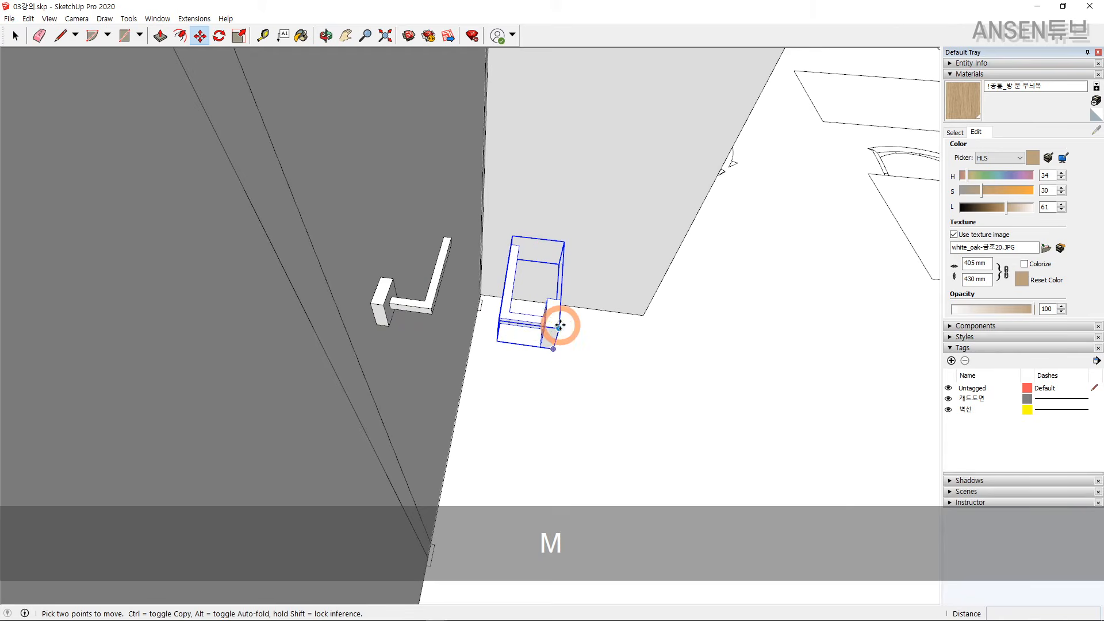
left_click(560, 329)
scroll(596, 331, "down", 1)
middle_click_drag(596, 330, 749, 335, "shift")
scroll(719, 313, "up", 2)
middle_click_drag(701, 303, 530, 244)
left_click(510, 355)
key("space")
Check the second handle's placement against the hidden back edges of the door and the first handle.
scroll(554, 329, "up", 2)
key("l")
key("k")
key("l")
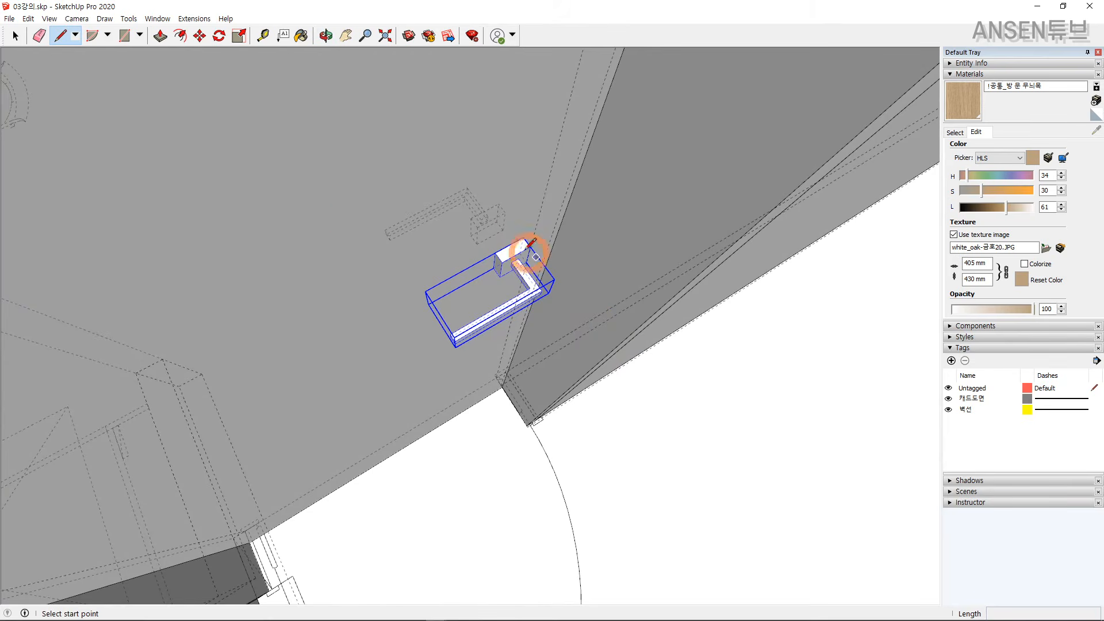
key("k")
middle_click_drag(544, 327, 420, 323)
scroll(461, 319, "down", 2)
Group the door leaf together with its handles.
key("space")
left_click(498, 317)
middle_click_drag(499, 318, 538, 390)
middle_click_drag(608, 403, 576, 342)
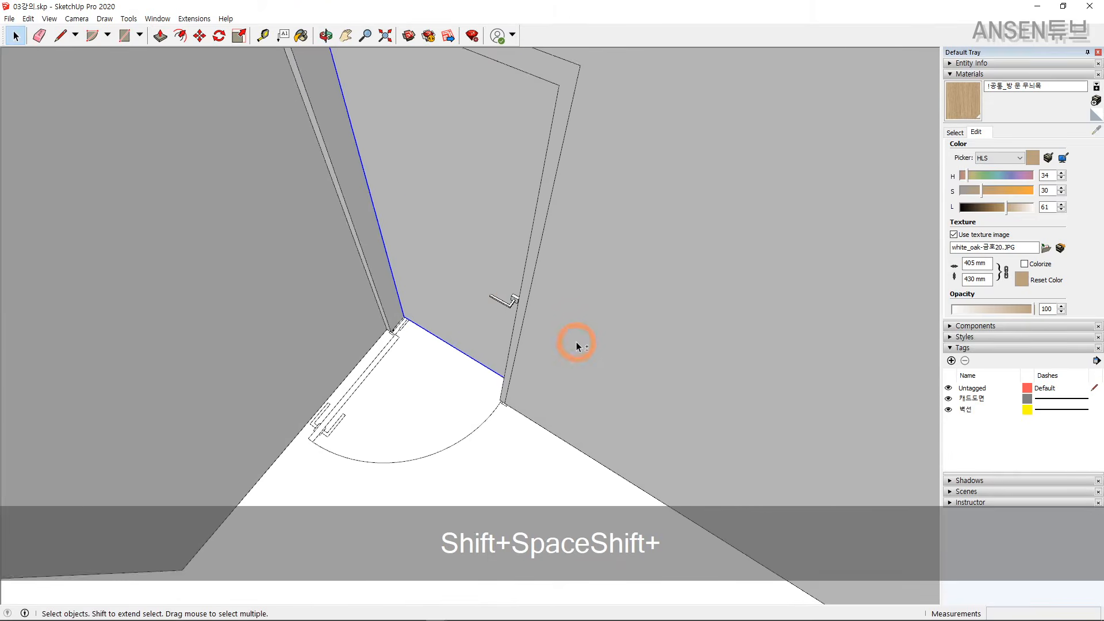
scroll(508, 300, "up", 1)
left_click(508, 305, "shift")
right_click(510, 262)
key("g")
Group the door frame together with the door leaf and handle group.
scroll(510, 289, "down", 1)
middle_click_drag(510, 290, 612, 313, "shift")
left_click(585, 237)
right_click(514, 258)
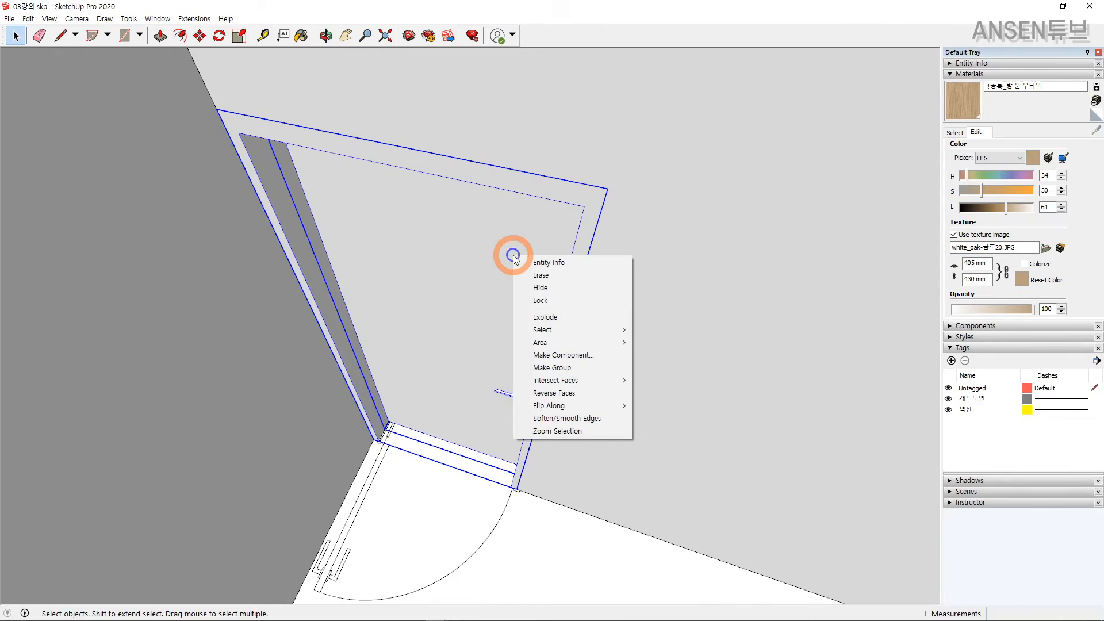
key("g")
Try to rotate the door leaf open about its lower hinge corner inside the door group.
scroll(513, 258, "down", 2)
middle_click_drag(550, 323, 300, 352)
left_click(447, 348)
double_click(447, 348)
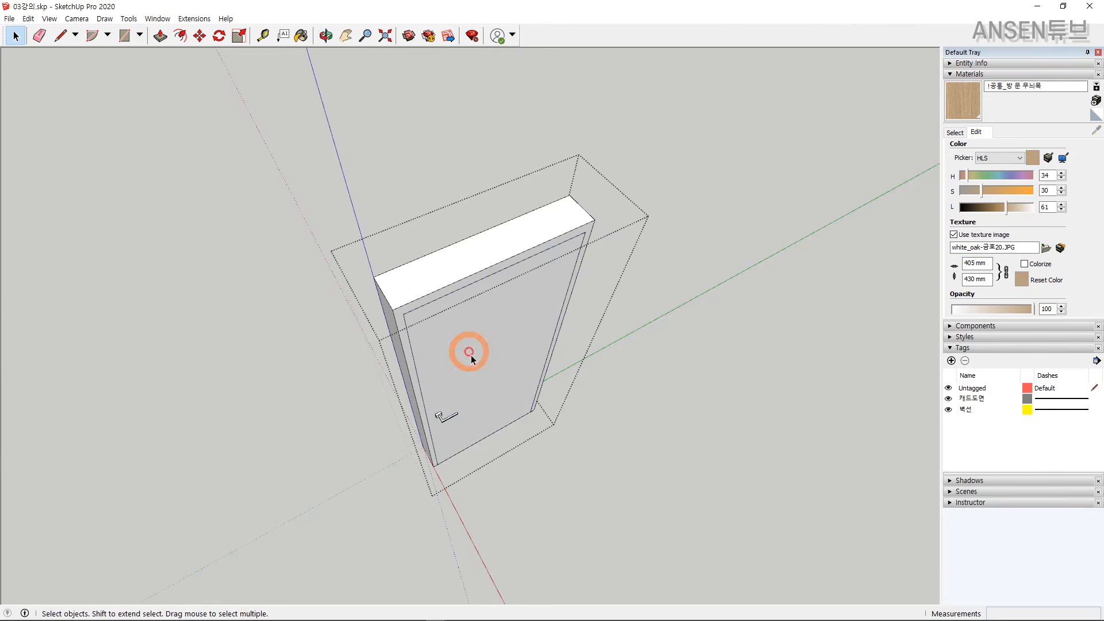
middle_click_drag(471, 353, 462, 324)
key("grave")
key("grave")
middle_click_drag(498, 425, 484, 385)
left_click(506, 450)
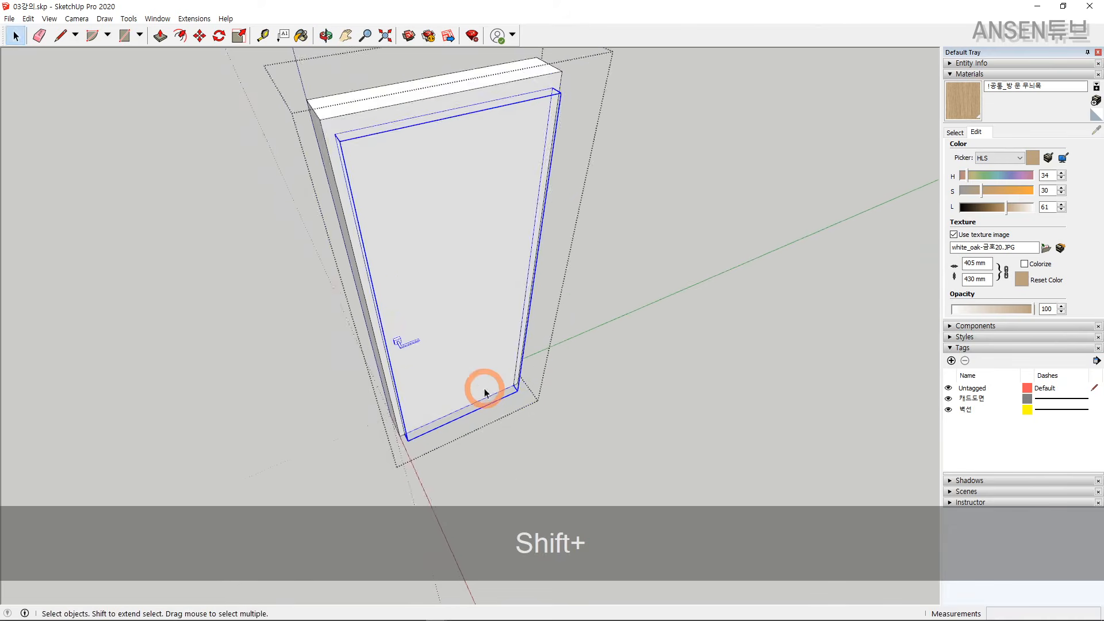
key("shift+q")
scroll(503, 406, "up", 5)
key("shift")
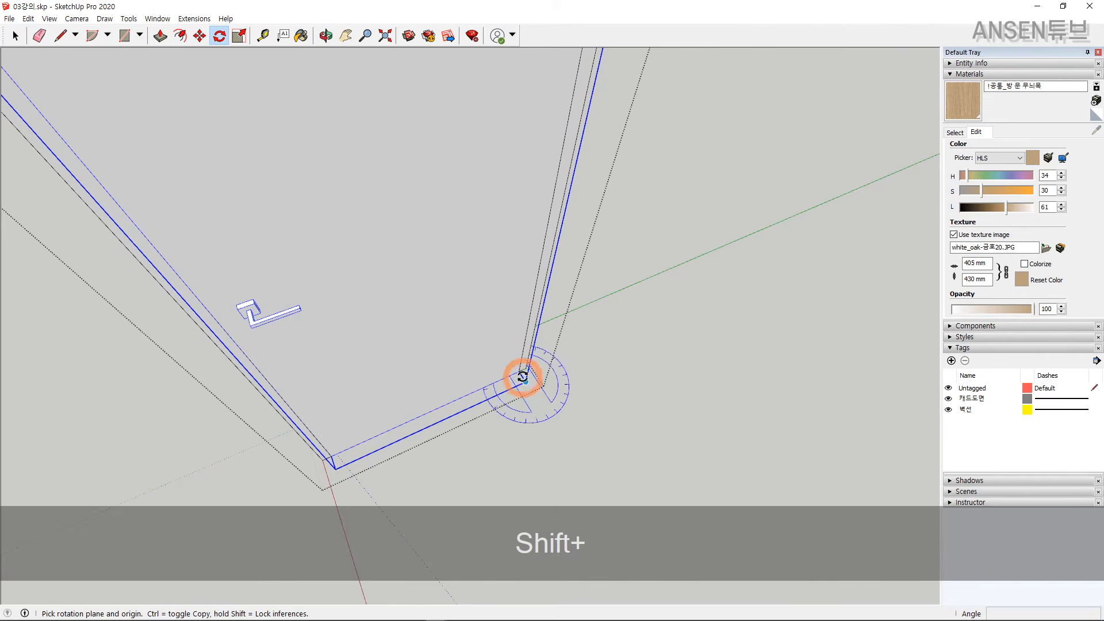
left_click(500, 380)
key("grave")
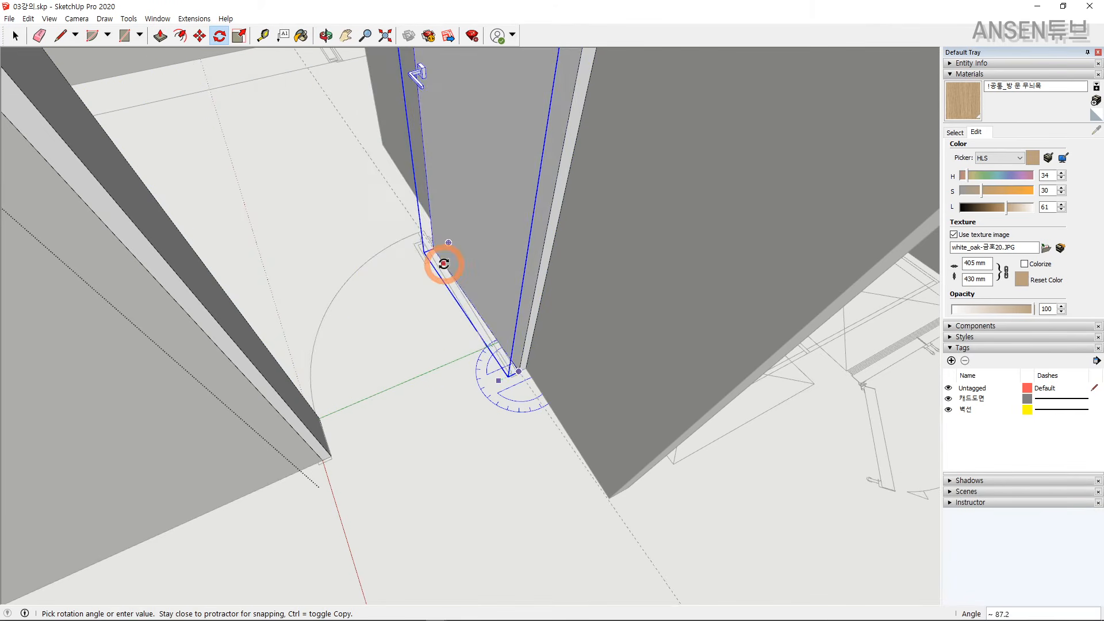
key("space")
key("Escape")
scroll(461, 291, "down", 3)
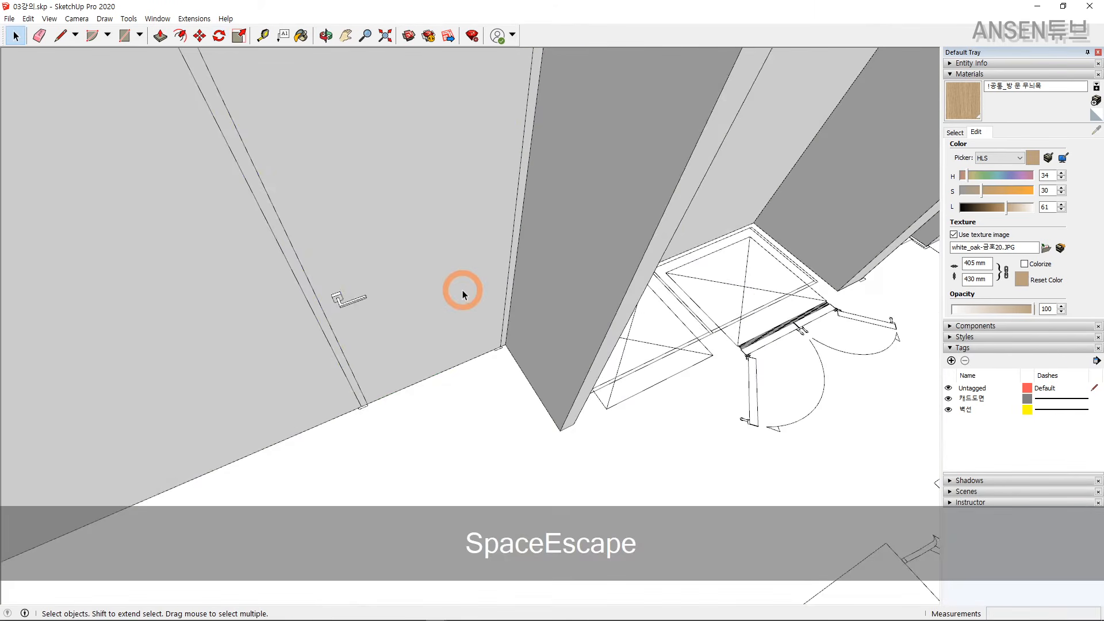
Move the door leaf 160 mm through the frame depth by its lower corner to the frame's opposite side.
middle_click_drag(462, 290, 496, 309)
scroll(495, 306, "down", 3)
scroll(493, 303, "up", 3)
left_click(478, 313, "shift")
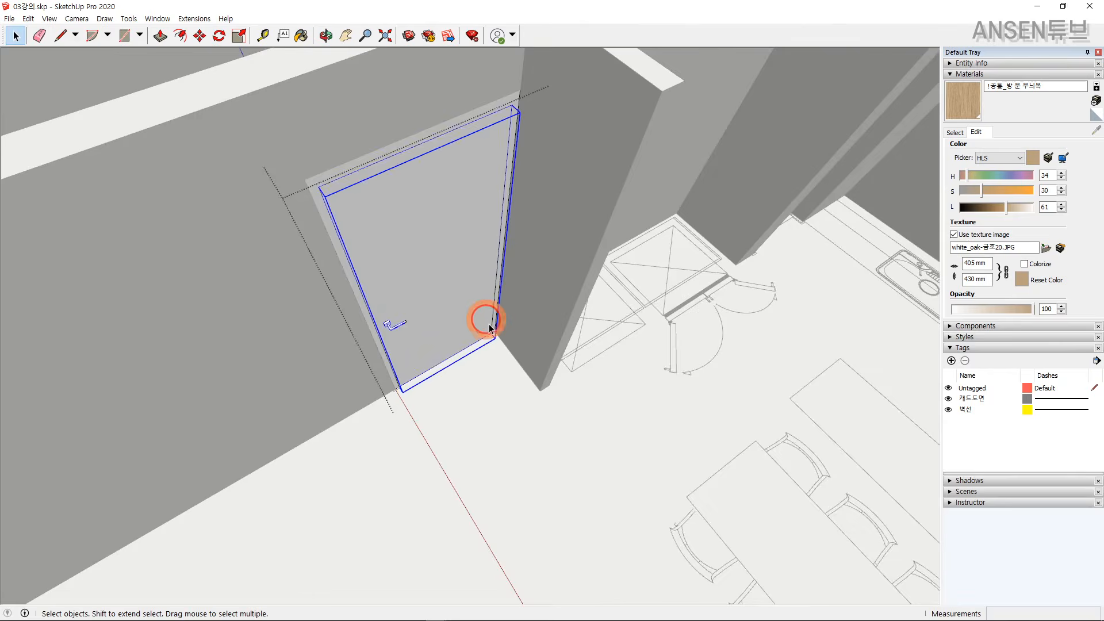
key("m")
scroll(487, 322, "up", 3)
middle_click_drag(490, 335, 1001, 368)
scroll(459, 368, "up", 2)
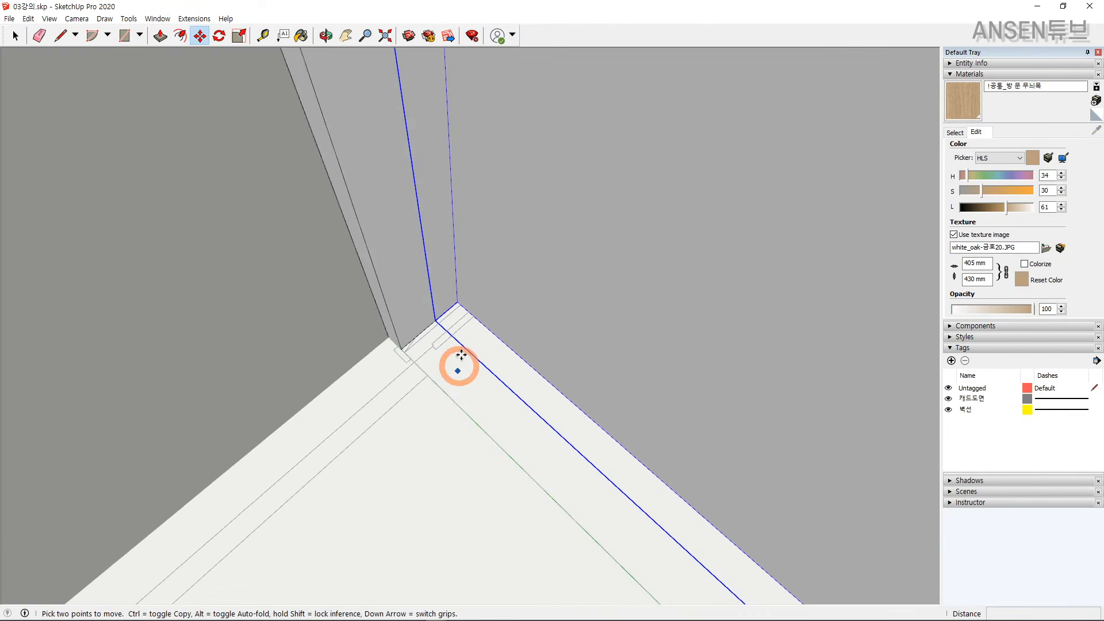
left_click(456, 296)
middle_click_drag(455, 296, 566, 256, "shift")
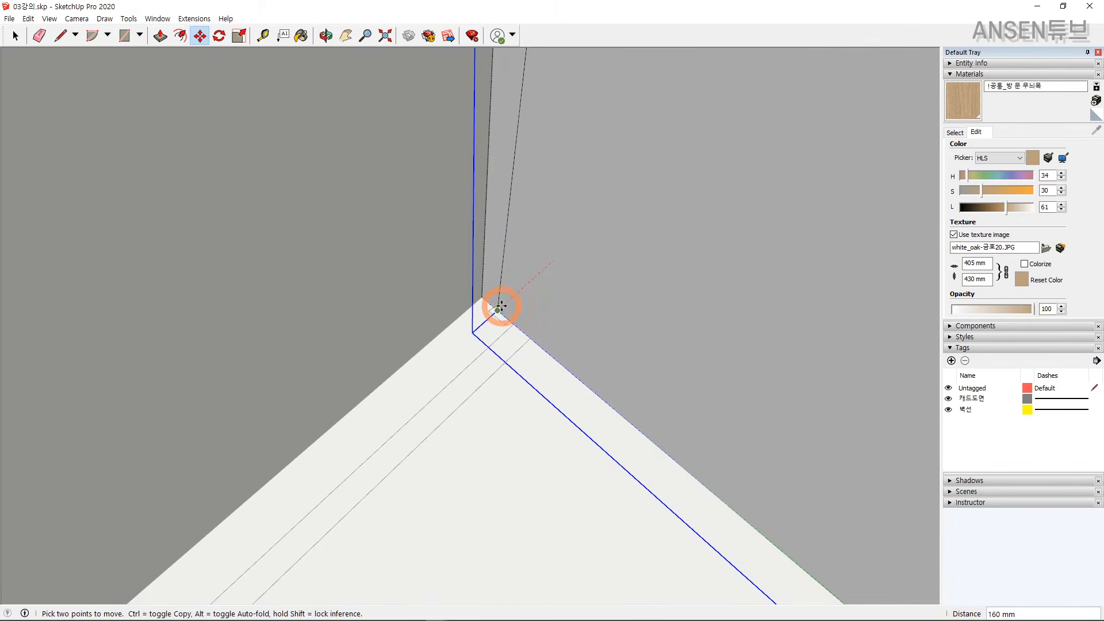
left_click(498, 309)
key("space")
middle_click_drag(516, 306, 33, 301)
key("Escape")
key("Escape")
scroll(478, 327, "down", 5)
middle_click_drag(479, 328, 621, 397, "shift")
scroll(528, 308, "down", 4)
scroll(539, 275, "up", 2)
middle_click_drag(622, 397, 324, 242, "shift")
scroll(423, 350, "up", 3)
left_click(423, 350)
scroll(465, 385, "up", 5)
key("m")
left_click(470, 389)
key("ctrl")
scroll(469, 389, "down", 4)
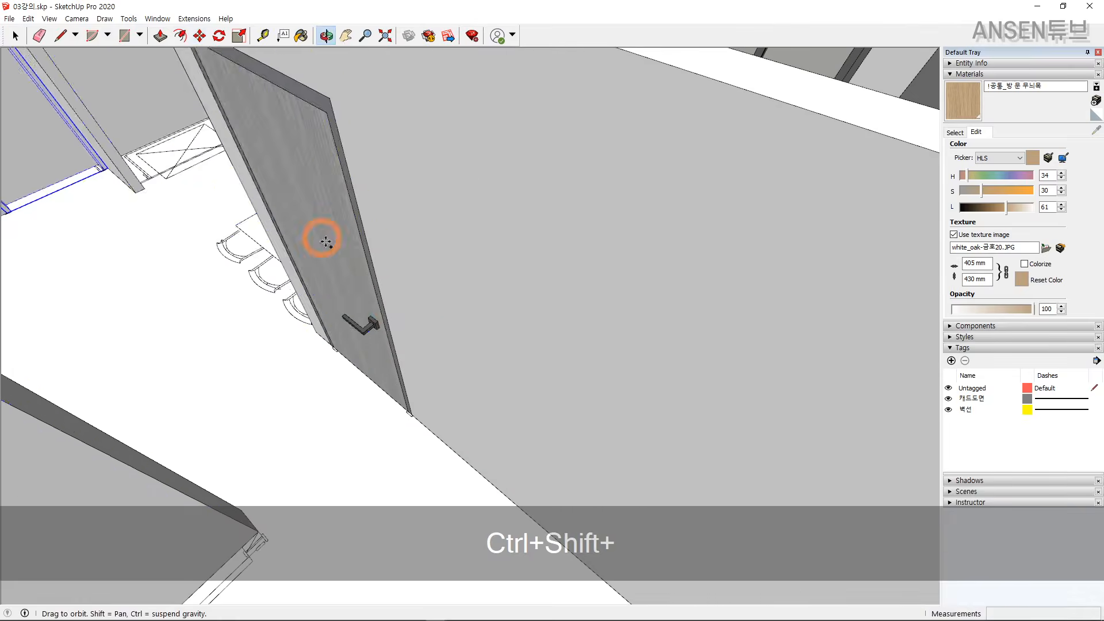
Delete the old wooden door from the opening beside the dining table.
key("space")
left_click(381, 332)
scroll(378, 331, "down", 2)
key("Delete")
scroll(377, 330, "down", 5)
middle_click_drag(377, 330, 463, 345)
scroll(219, 237, "up", 2)
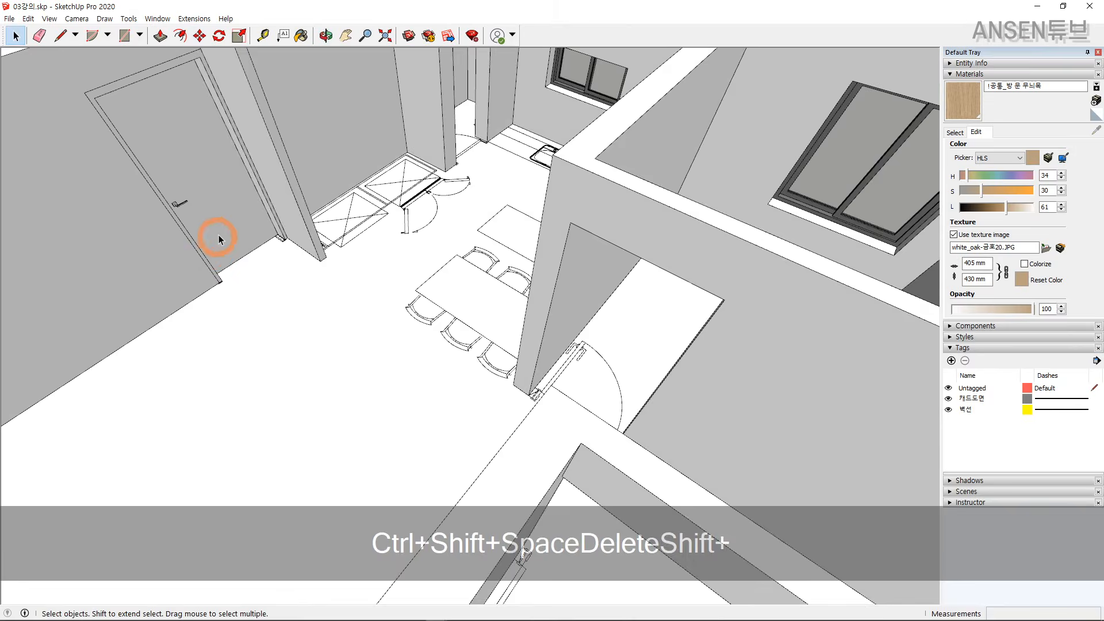
Copy the finished door by its lower frame corner to the lower corner of the empty opening beside the dining table.
left_click(220, 236)
key("m")
scroll(288, 240, "up", 5)
scroll(294, 243, "up", 1)
left_click(299, 233)
key("ctrl")
scroll(346, 256, "down", 5)
middle_click_drag(463, 296, 334, 253, "shift")
middle_click_drag(495, 276, 379, 232, "shift")
middle_click_drag(621, 386, 429, 268, "shift")
scroll(456, 316, "up", 8)
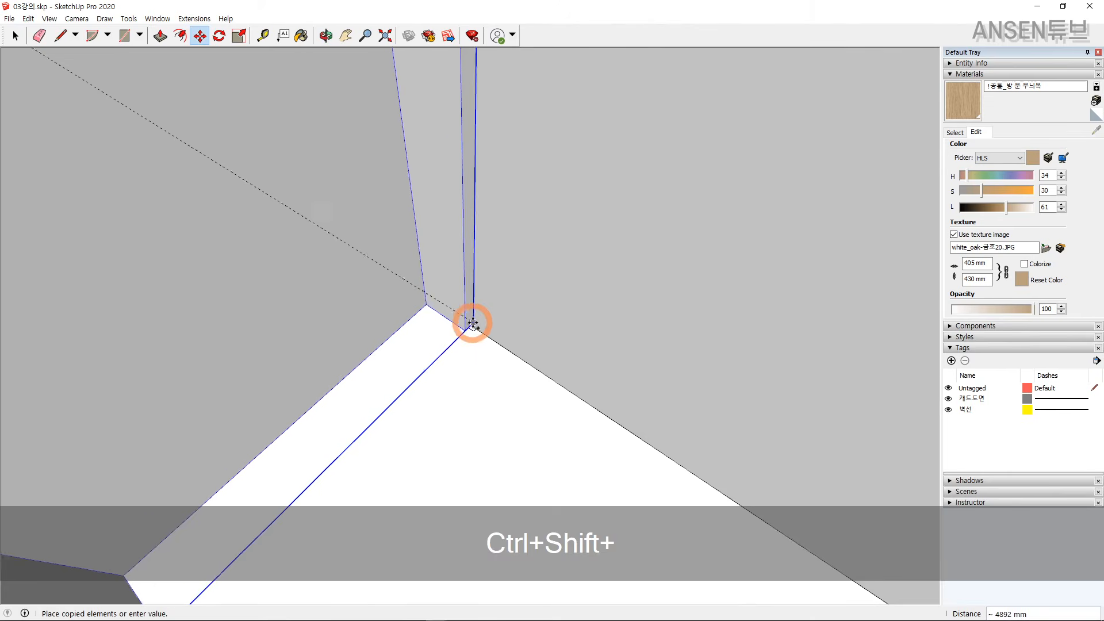
left_click(472, 325)
key("space")
mouse_move(473, 325)
middle_mouse_down()
mouse_move(441, 303)
mouse_move(465, 332)
middle_mouse_up()
Rotate the copied door 90° about its lower frame corner.
key("q")
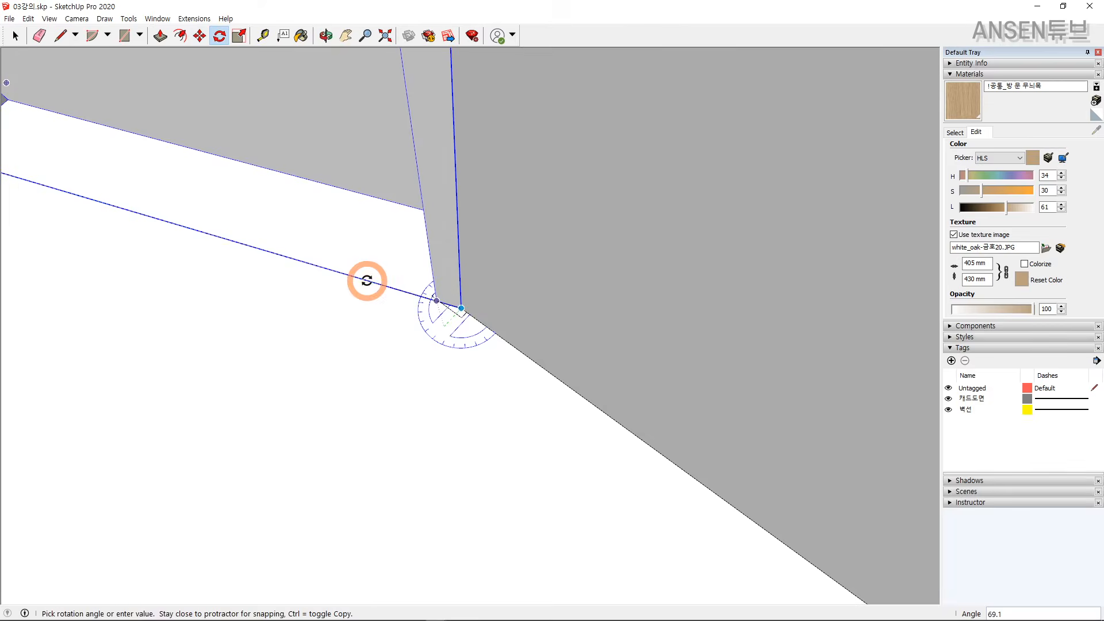
type("90")
key("Return")
key("space")
Move the rotated door 90 mm along the wall by its upper frame corner to the opening's upper corner.
middle_click_drag(365, 278, 611, 415, "shift")
middle_click_drag(348, 138, 514, 248, "shift")
scroll(398, 229, "down", 4)
middle_click_drag(513, 248, 395, 195, "shift")
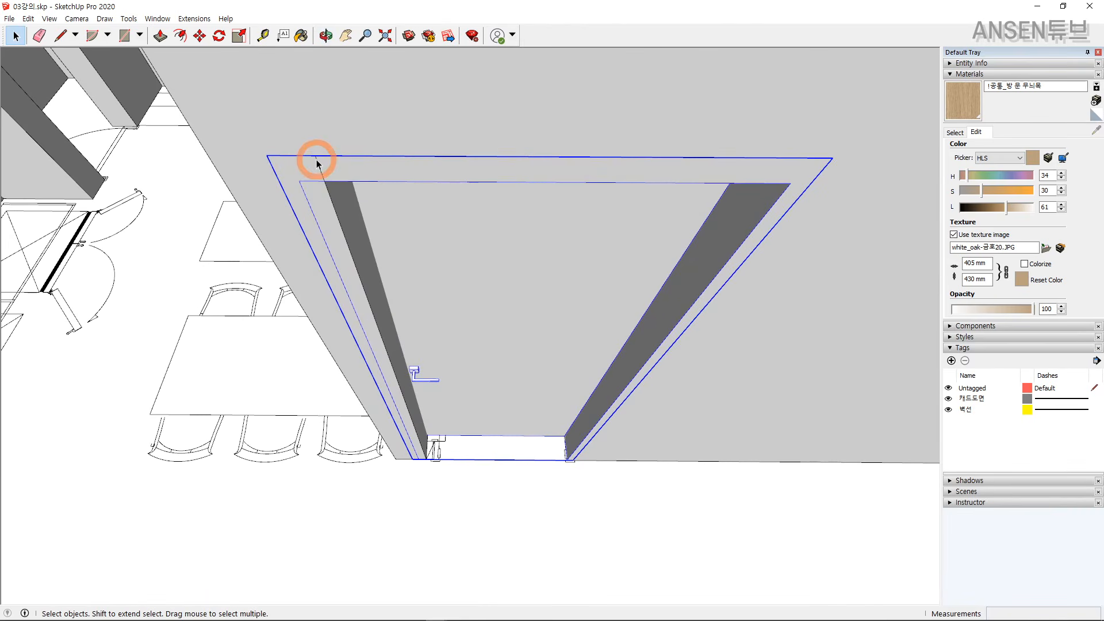
key("m")
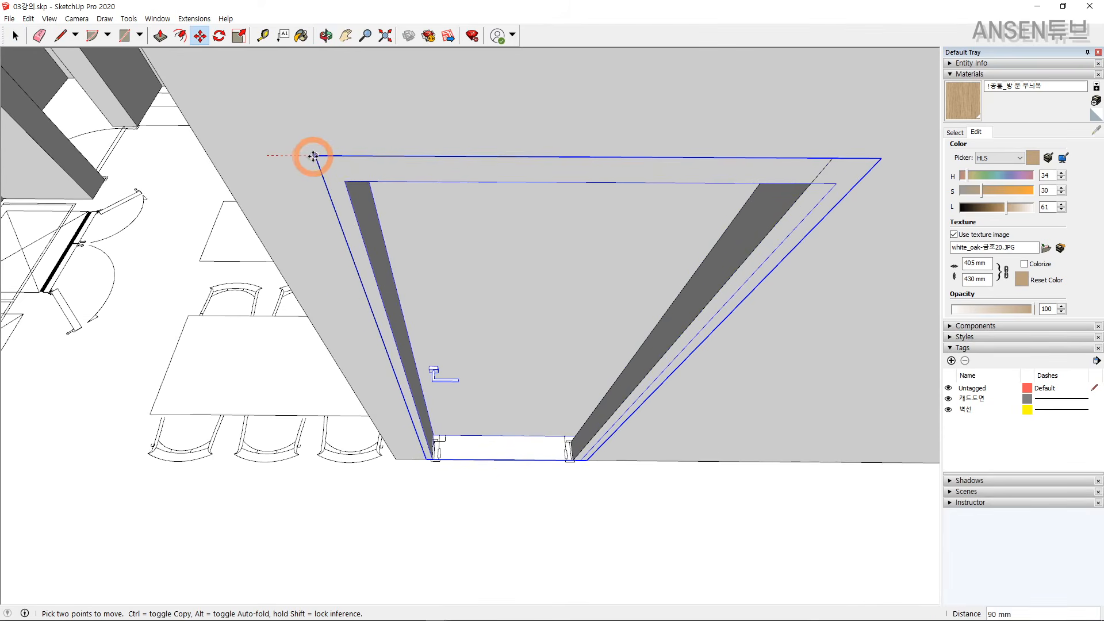
left_click(314, 156)
key("space")
Narrow the copied door's frame by moving its overhanging side jamb to the opening's edge.
scroll(482, 178, "down", 1)
middle_click_drag(627, 199, 425, 190, "shift")
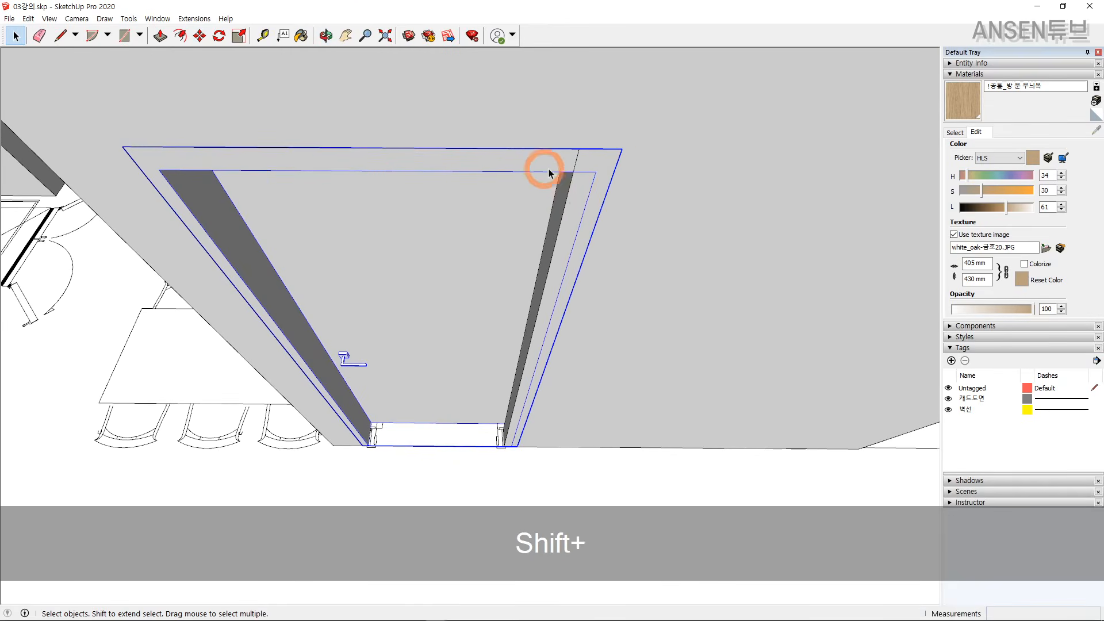
middle_click_drag(592, 180, 518, 187, "shift")
scroll(500, 179, "up", 1)
double_click(475, 171)
double_click(474, 172)
scroll(472, 170, "down", 3)
key("`")
left_click_drag(426, 122, 572, 426)
key("m")
left_click(506, 171)
key("`")
left_click(487, 171)
key("space")
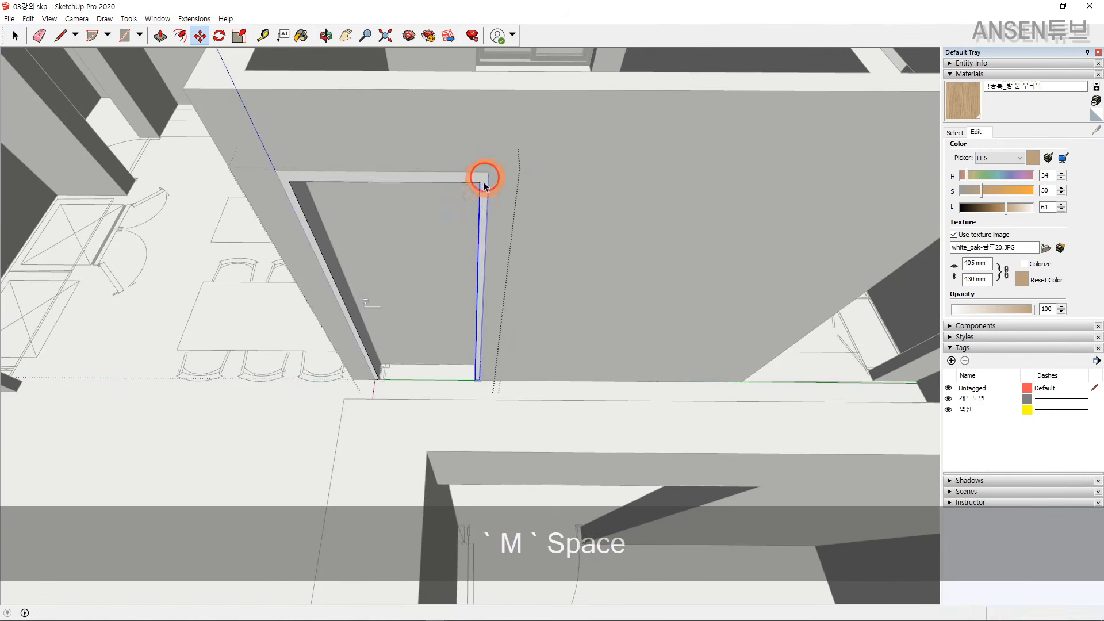
key("Escape")
Narrow the door leaf by moving its side edge 90 mm to the inner edge of the frame.
key("`")
key("m")
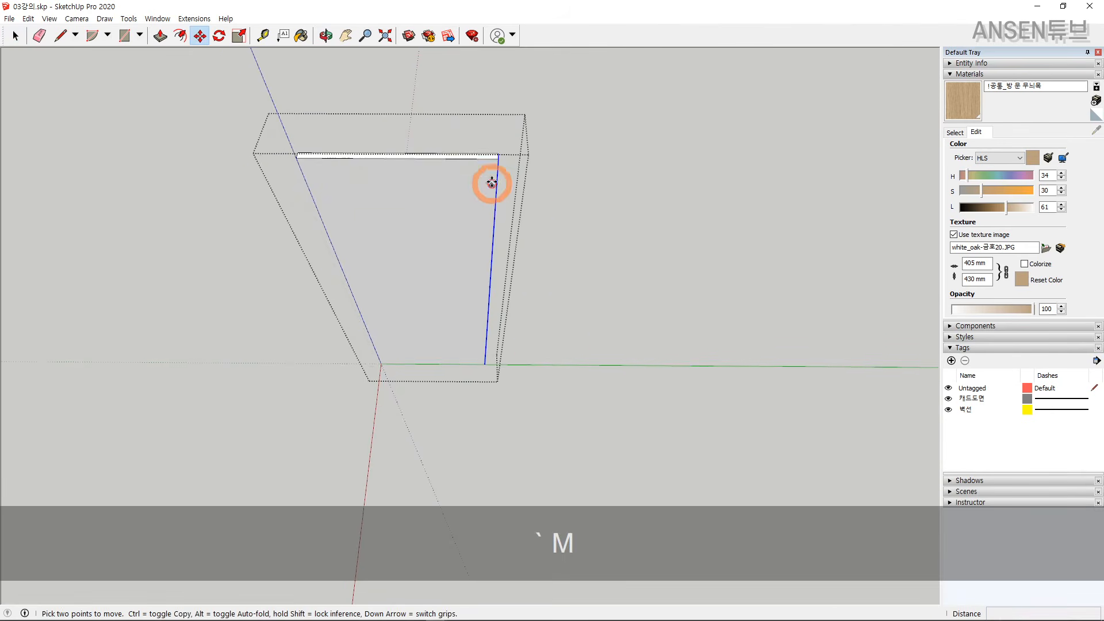
left_click(498, 155)
key("`")
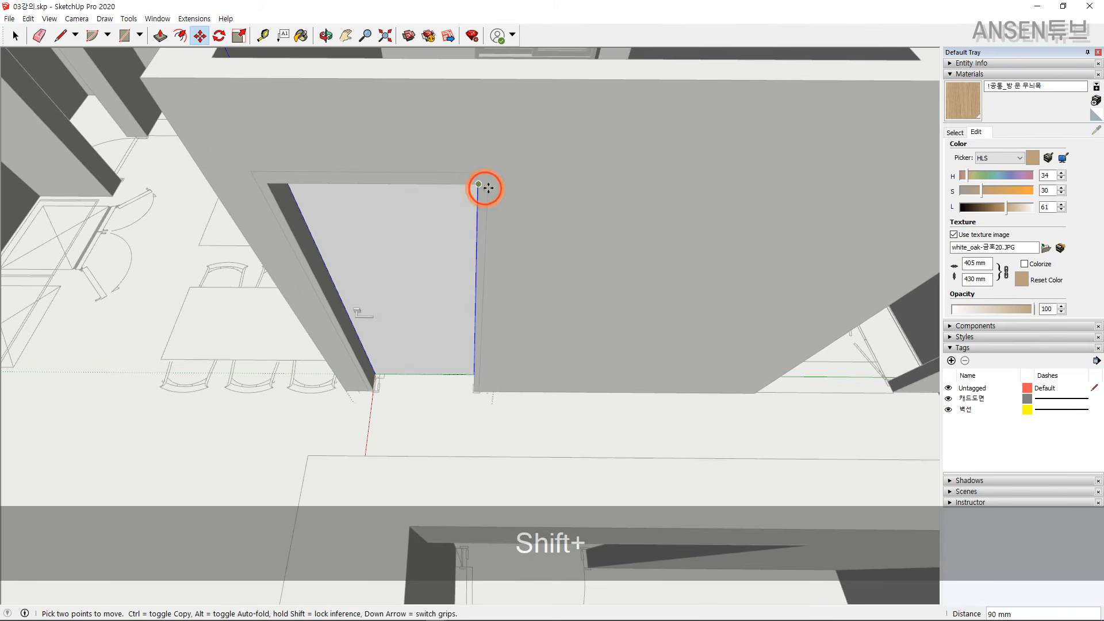
key("space")
scroll(488, 188, "down", 2)
key("Escape")
Flip the resized door along the group's green axis.
middle_click_drag(439, 219, 499, 130)
scroll(451, 259, "up", 2)
left_click(401, 237)
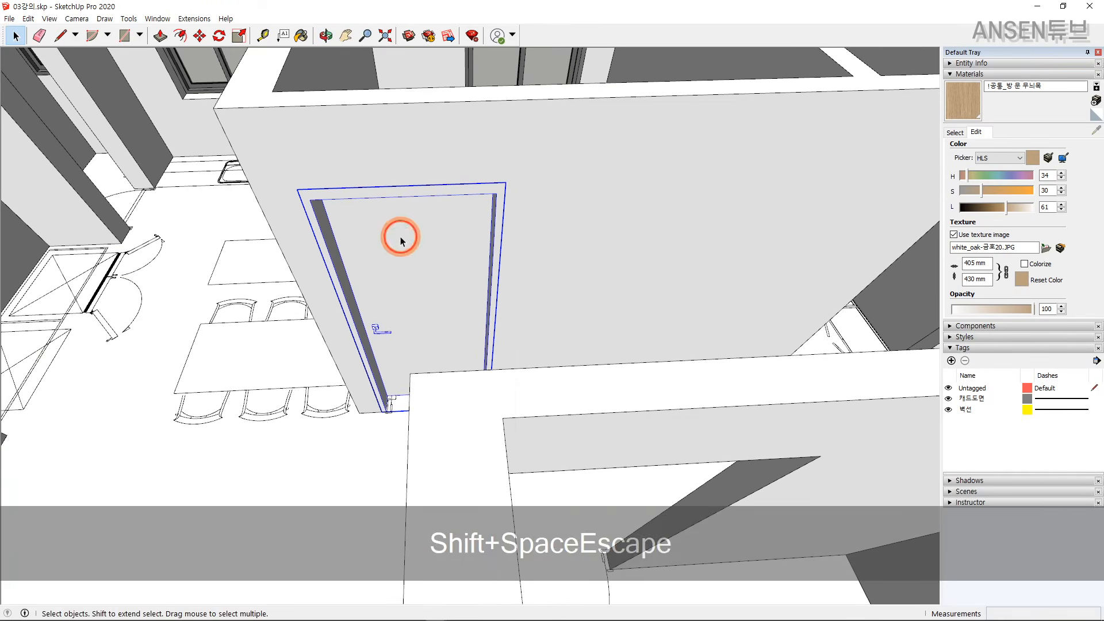
right_click(400, 238)
mouse_move(468, 414)
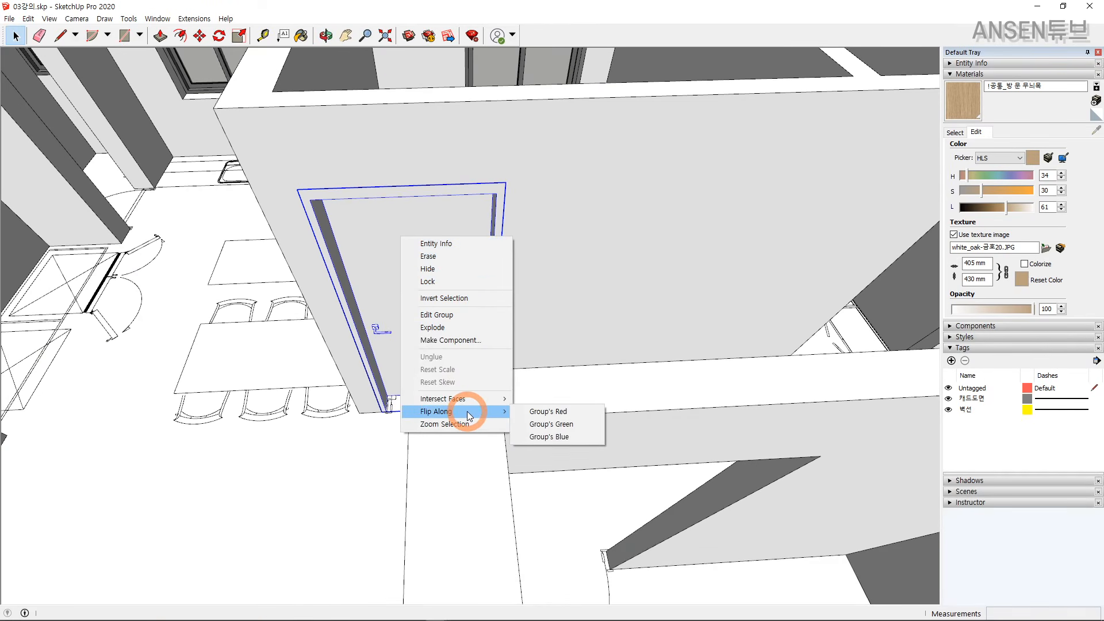
left_click(553, 428)
Try to swing the flipped door's leaf open about its lower hinge corner within the frame.
middle_click_drag(461, 342, 534, 399)
double_click(534, 399)
scroll(524, 463, "up", 3)
key("q")
middle_click_drag(524, 463, 486, 426)
key("space")
key("q")
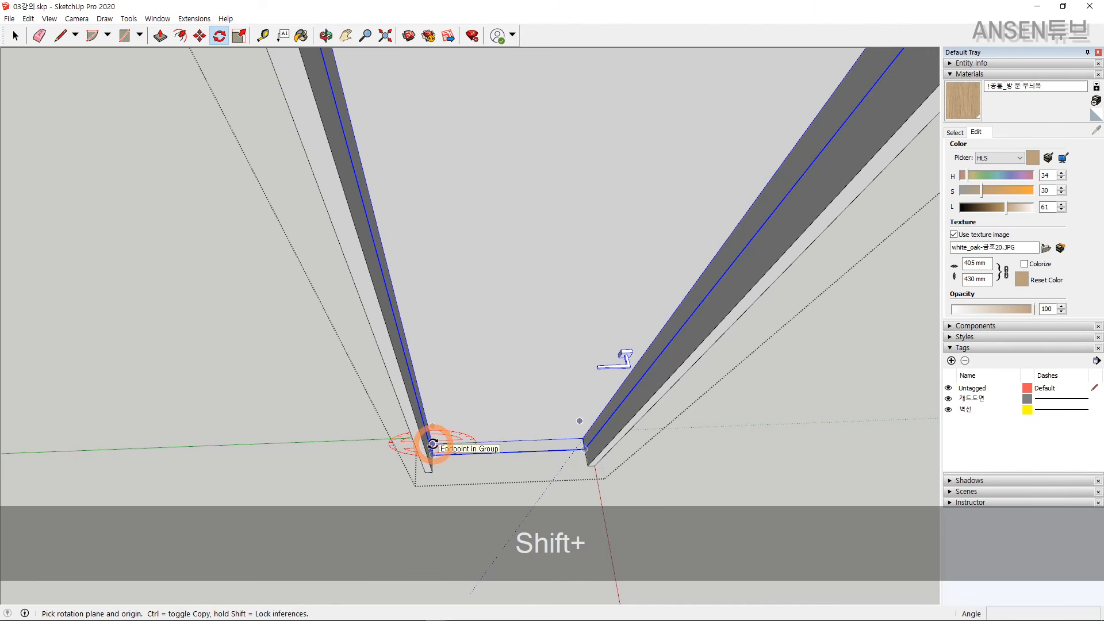
scroll(495, 391, "down", 5)
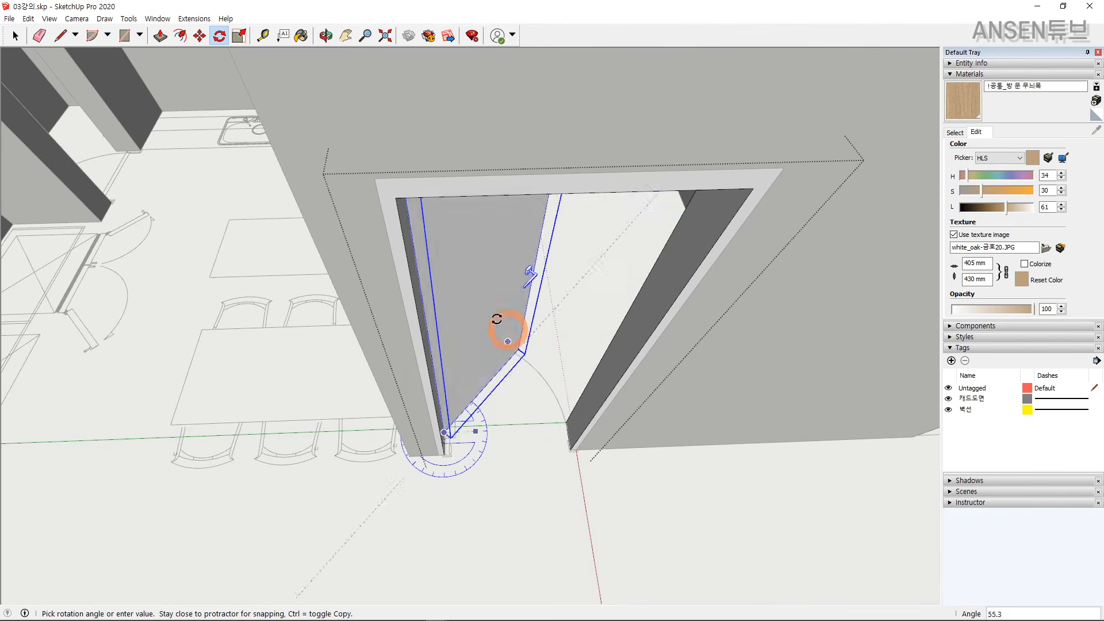
left_click(562, 397)
key("space")
key("Escape")
key("Escape")
key("Escape")
Examine the whole house model with its fitted windows and interior doors from above and from the front.
scroll(536, 320, "down", 5)
scroll(537, 321, "down", 6)
middle_click_drag(536, 321, 557, 293, "shift")
scroll(546, 345, "down", 2)
middle_click_drag(546, 345, 545, 254)
scroll(524, 345, "up", 4)
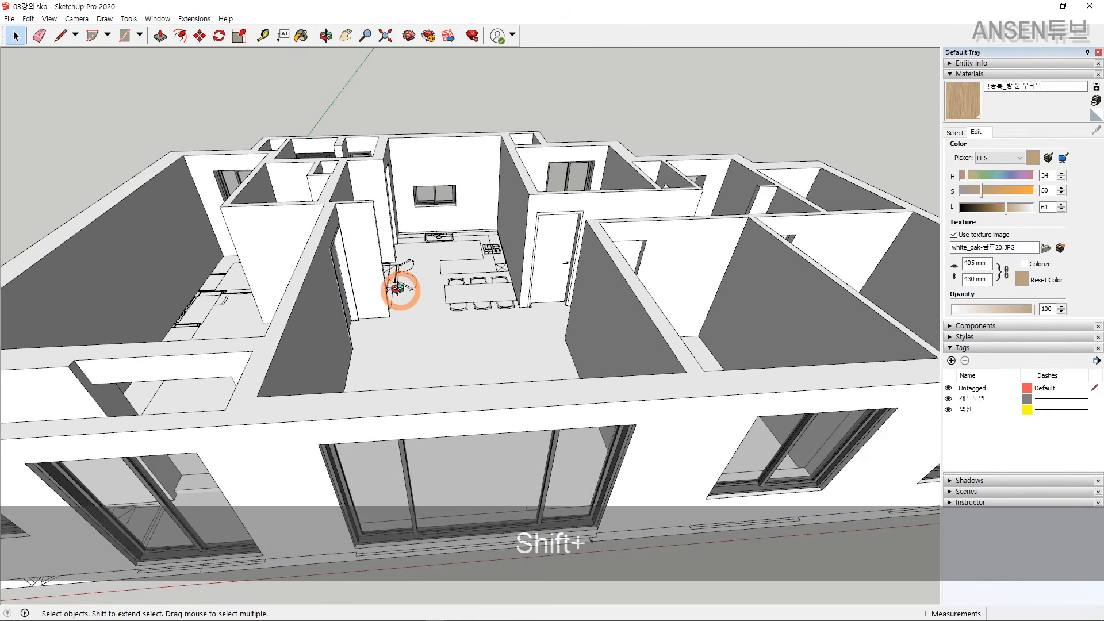
middle_click_drag(402, 291, 362, 393)
middle_click_drag(372, 285, 506, 247, "shift")
scroll(429, 315, "down", 3)
scroll(558, 336, "up", 1)
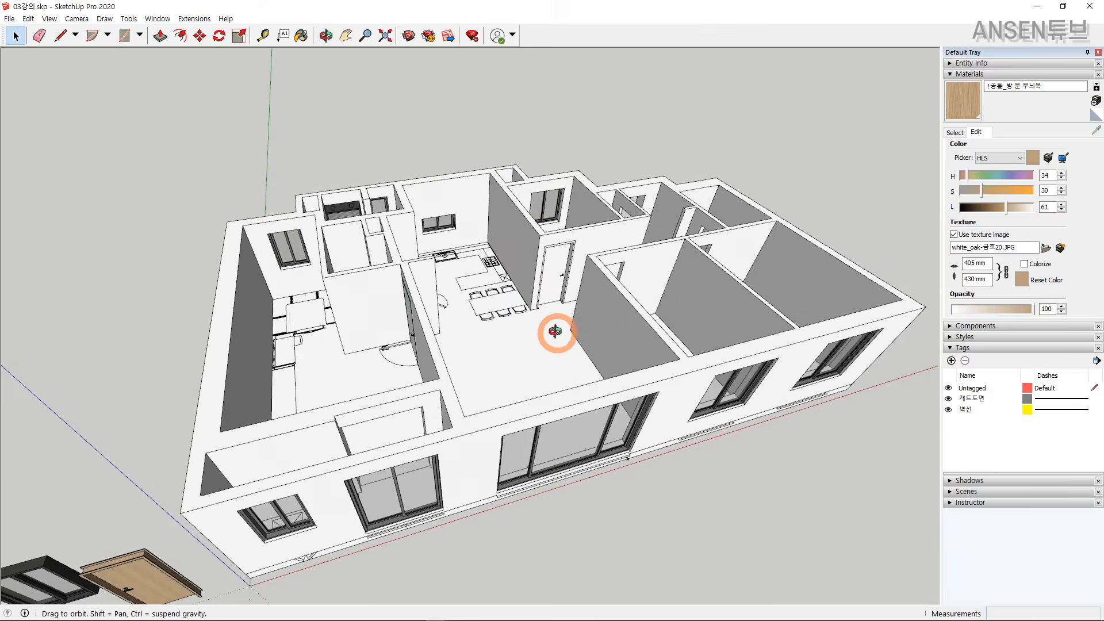
middle_click_drag(557, 335, 560, 262)
middle_click_drag(561, 262, 564, 291, "shift")
middle_click_drag(571, 340, 540, 298)
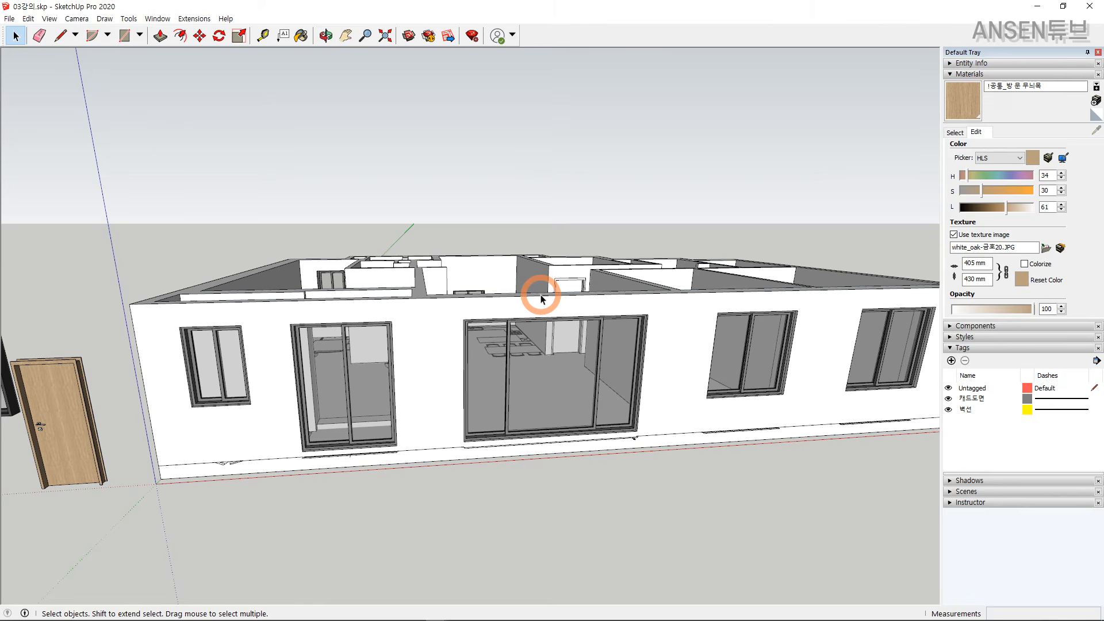
scroll(591, 373, "up", 1)
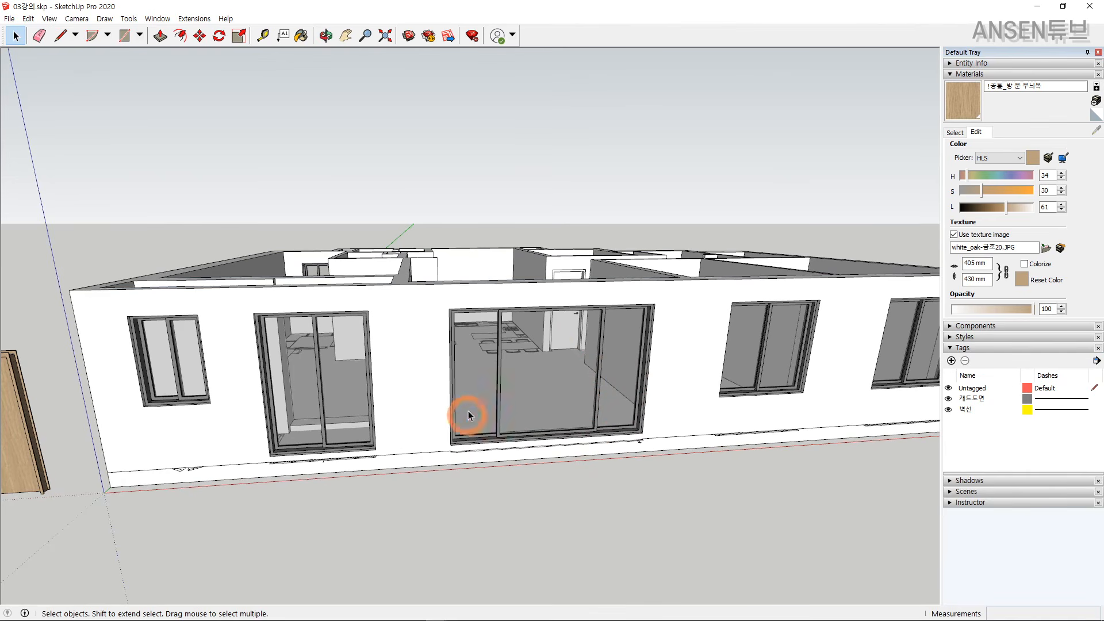
middle_click_drag(588, 345, 599, 454)
middle_click_drag(515, 246, 508, 387)
scroll(501, 327, "up", 2)
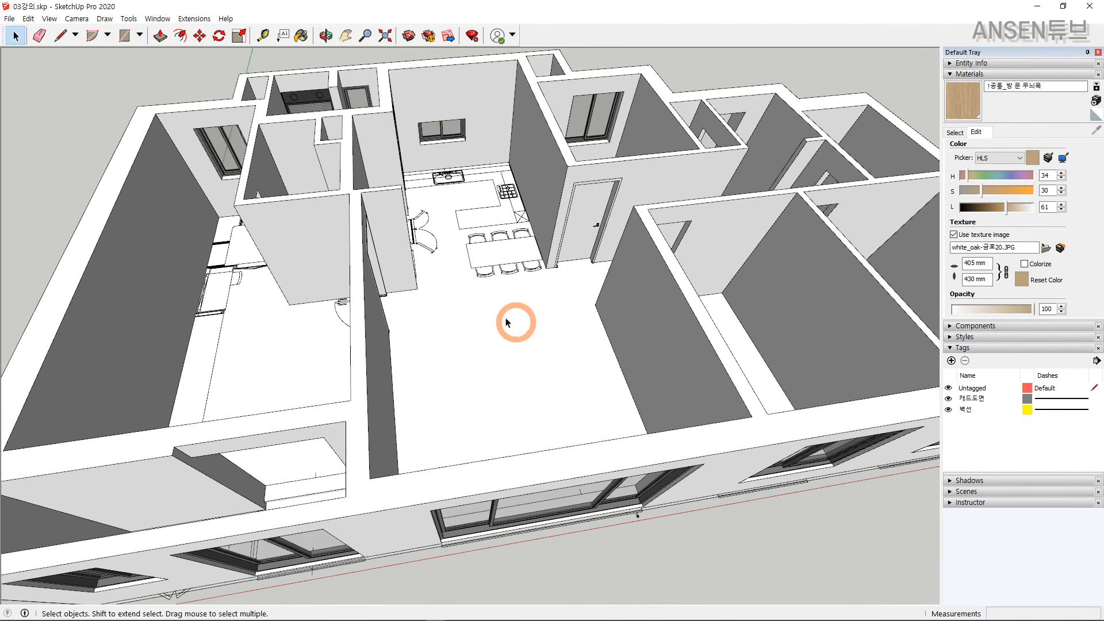